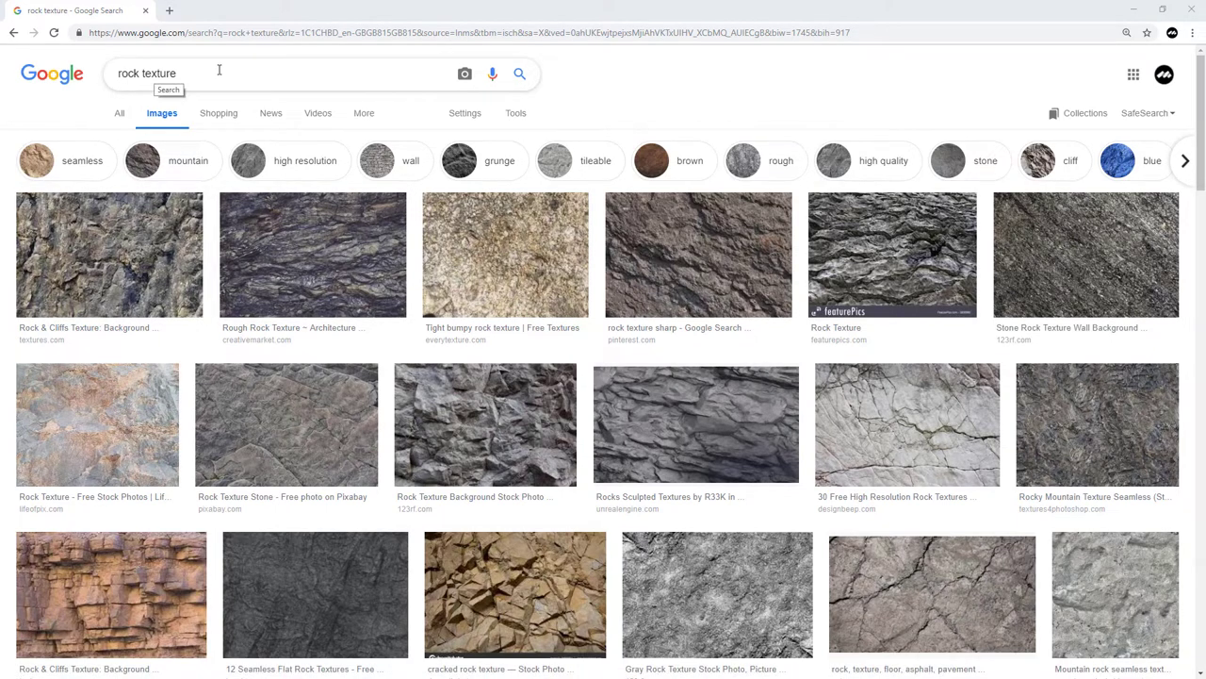
Run an advanced image search for rock texture limited to images larger than 2 MP.
left_click(479, 115)
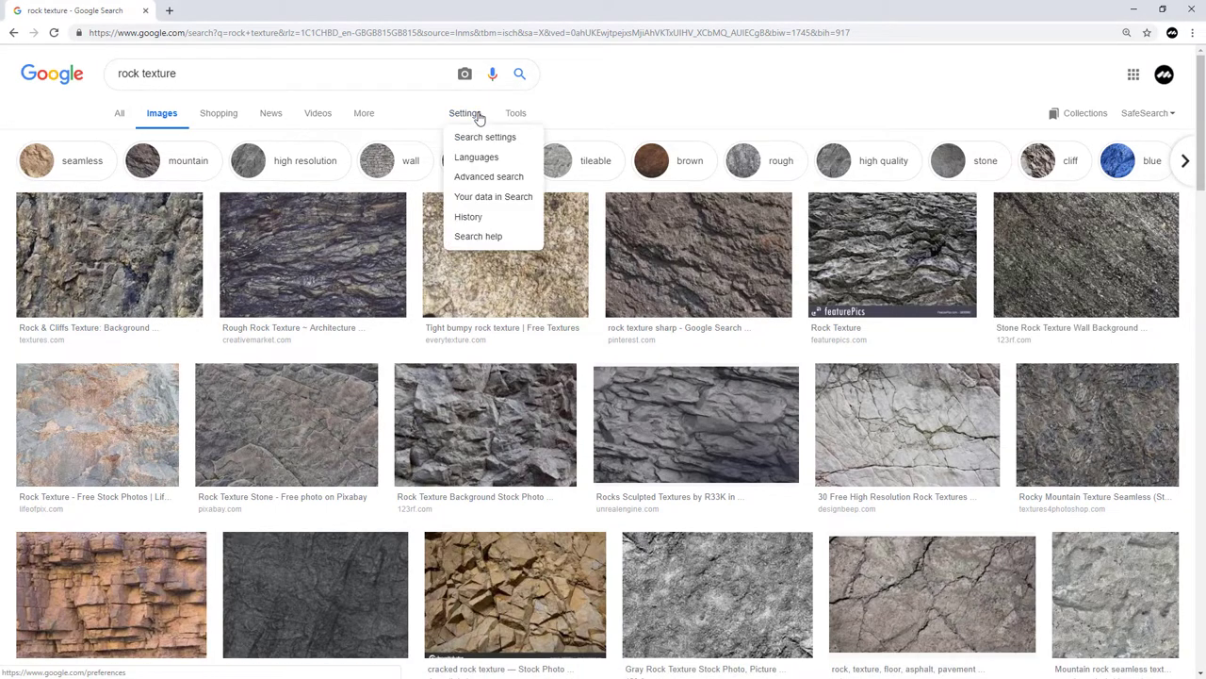
left_click(479, 175)
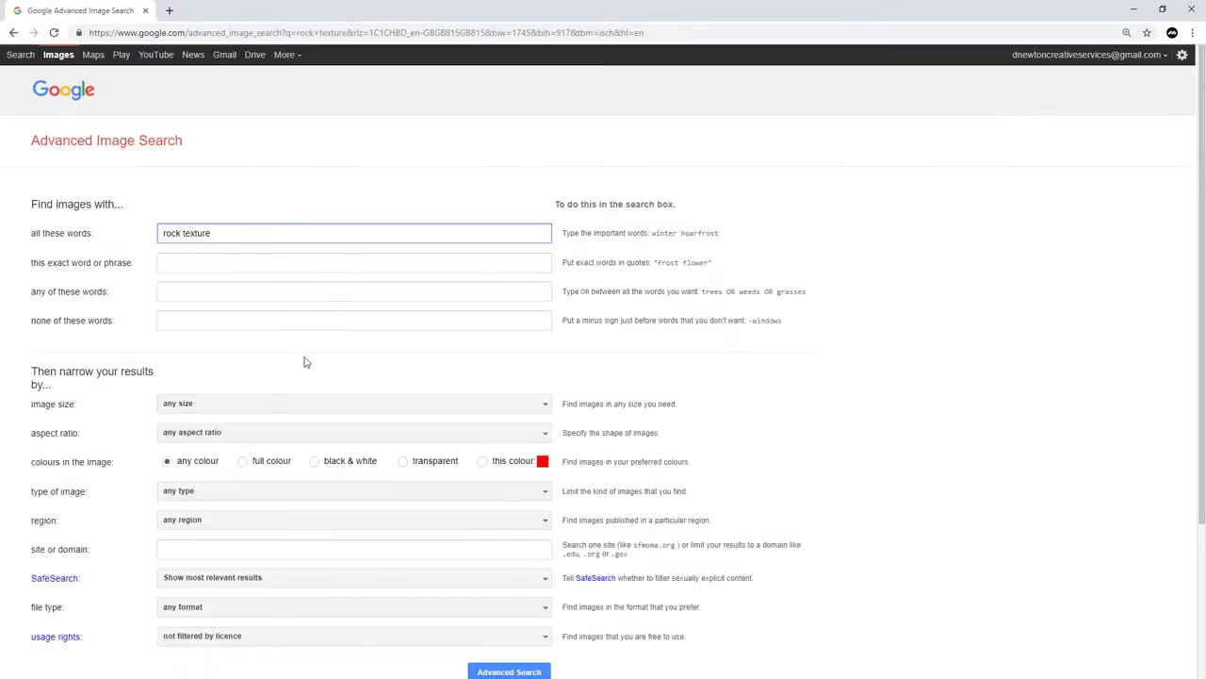
scroll(304, 361, "down", 1)
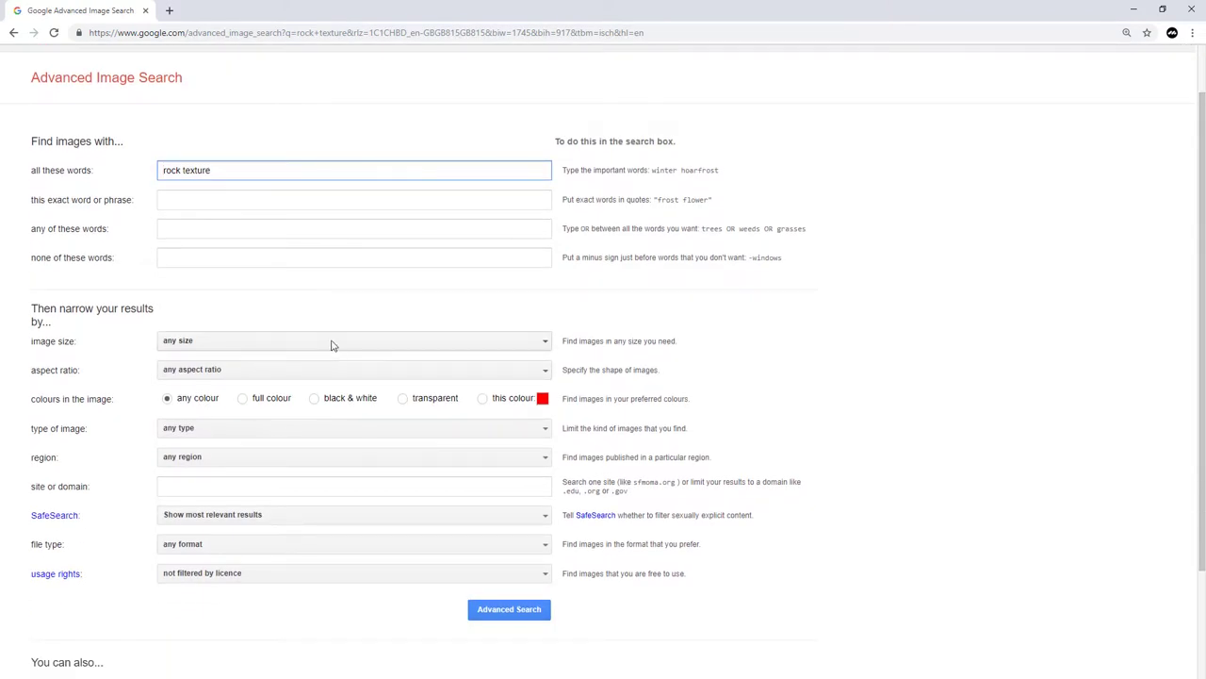
left_click(331, 342)
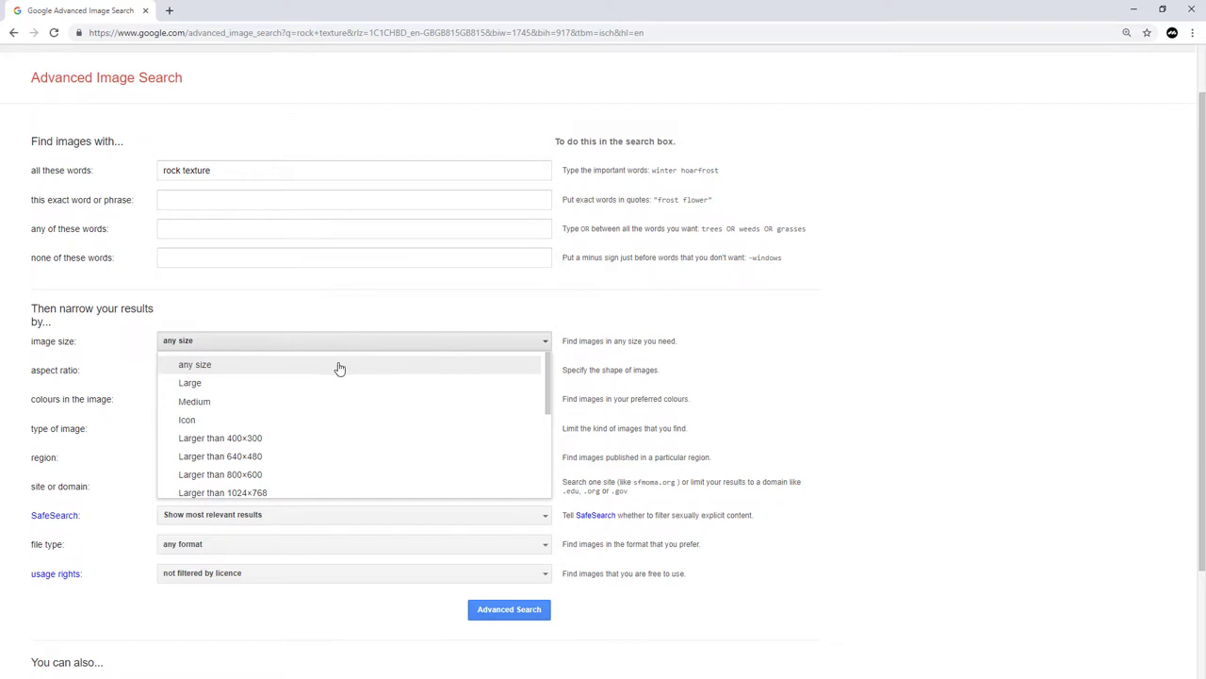
scroll(339, 367, "down", 1)
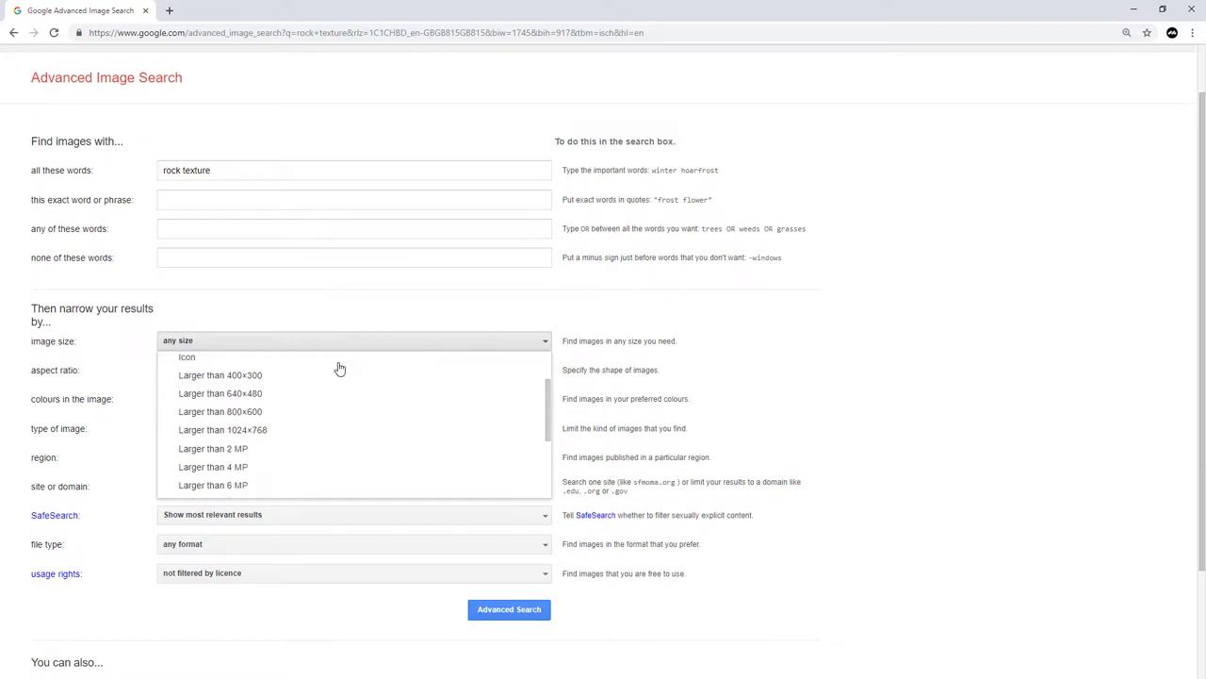
left_click(220, 454)
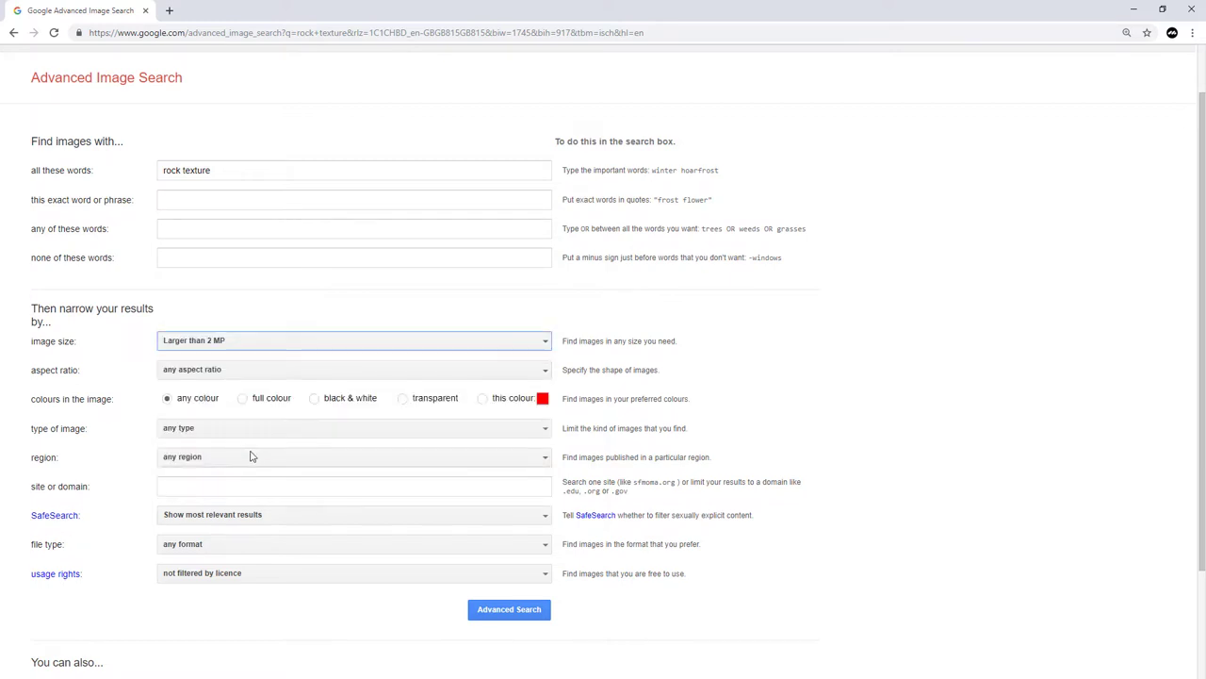
left_click(495, 616)
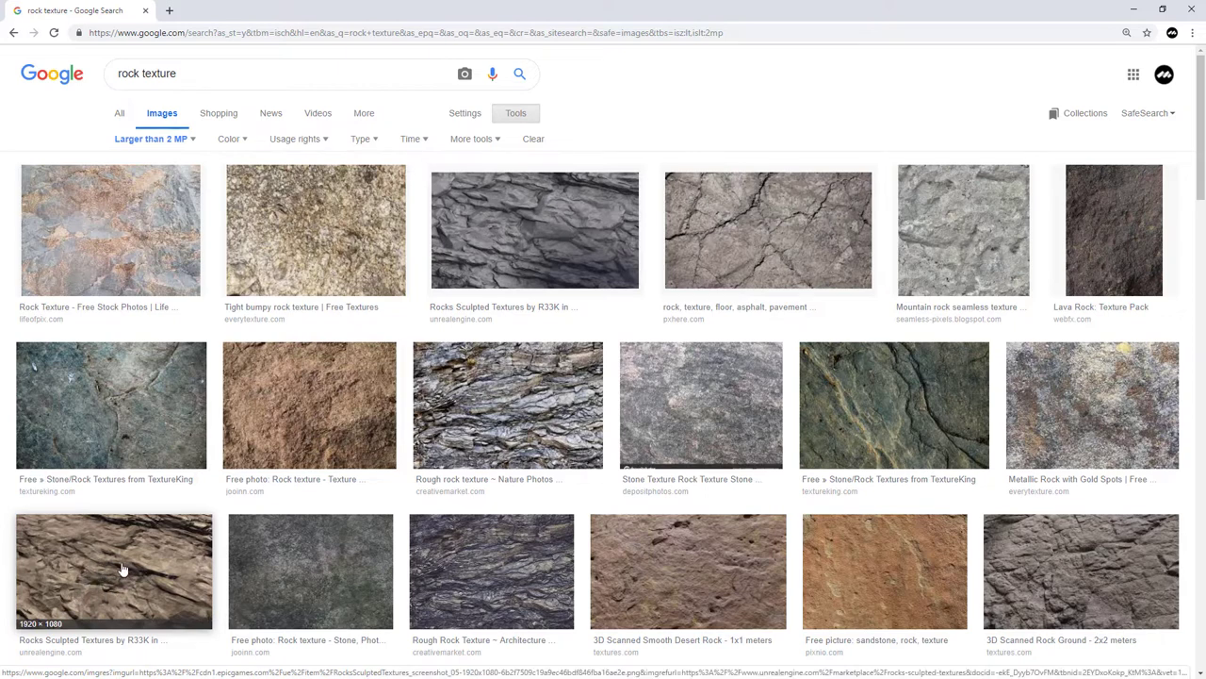
Preview the grey-green jooinn.com rock texture and save it to the Desktop as rock-texture-68.jpg.
left_click(326, 565)
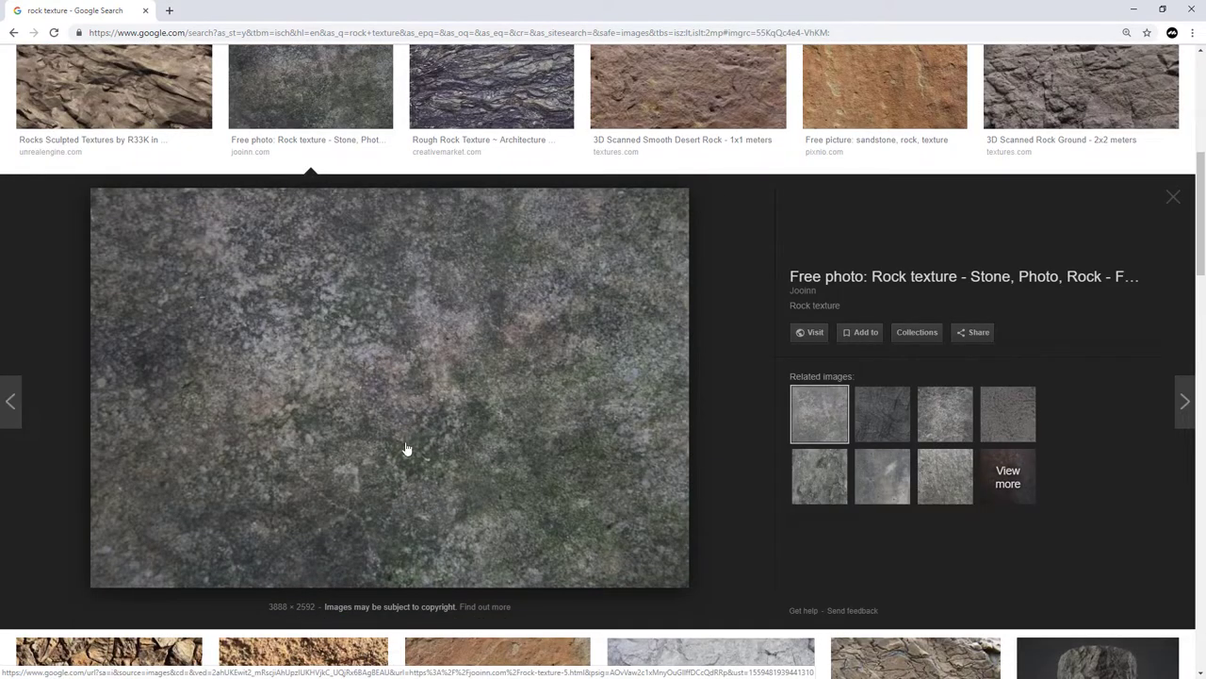
left_click(884, 423)
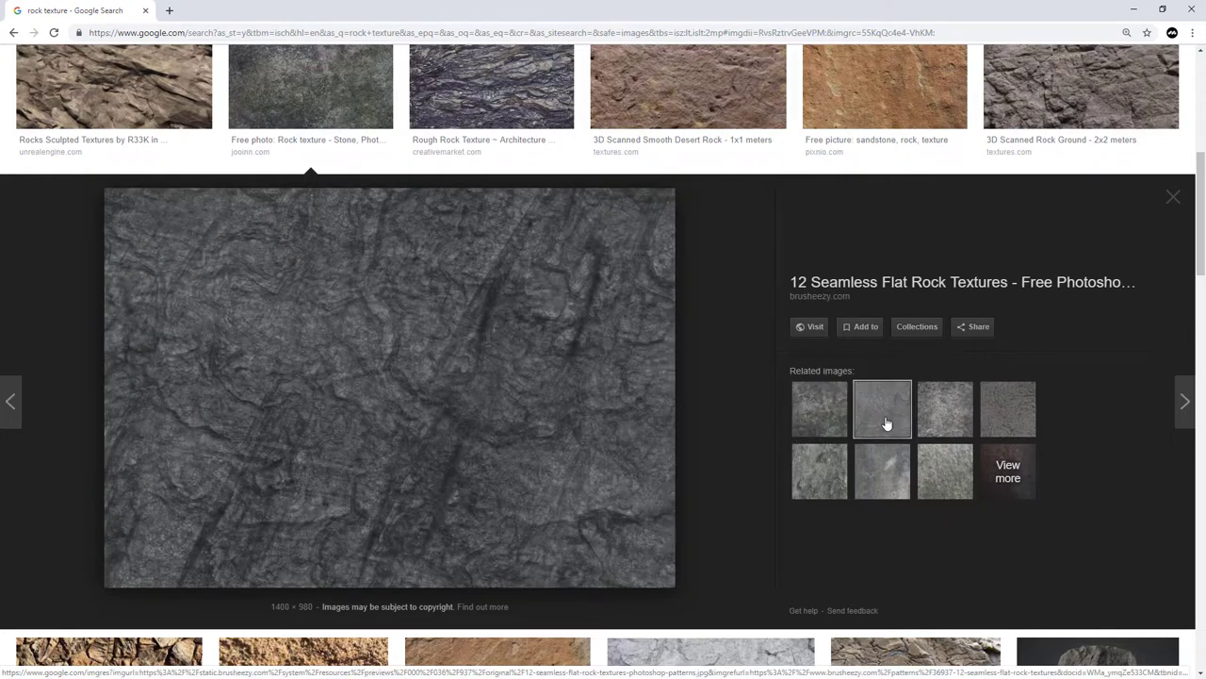
left_click(839, 421)
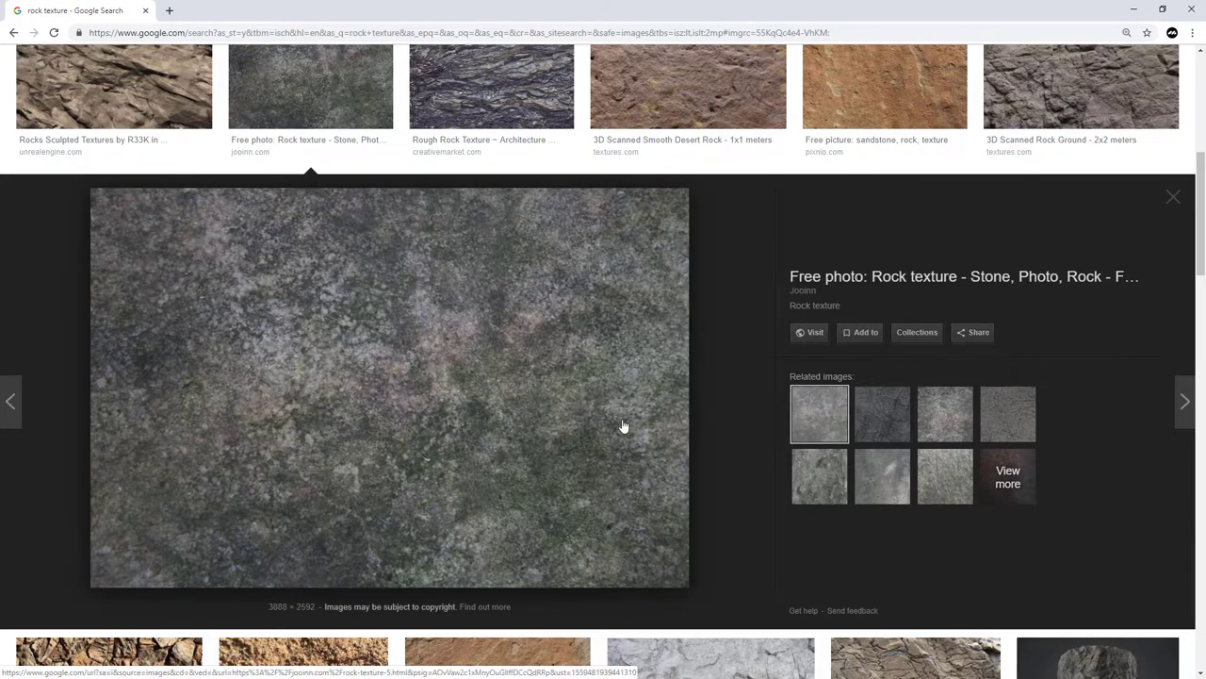
right_click(396, 336)
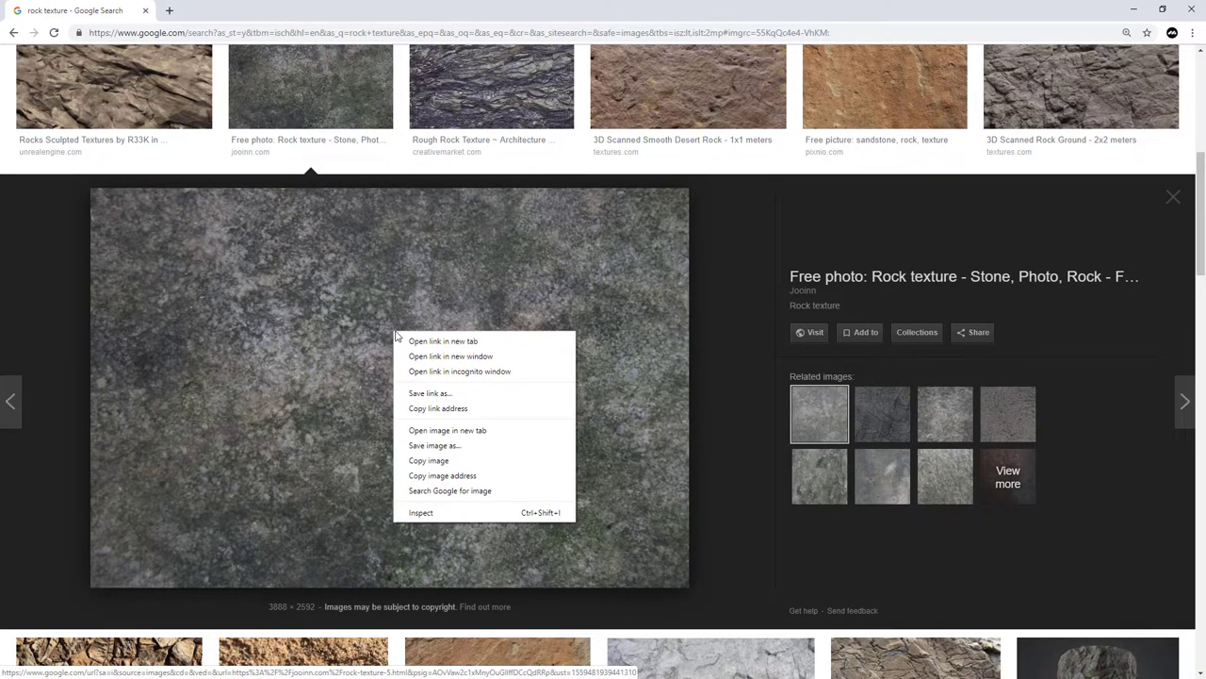
left_click(438, 447)
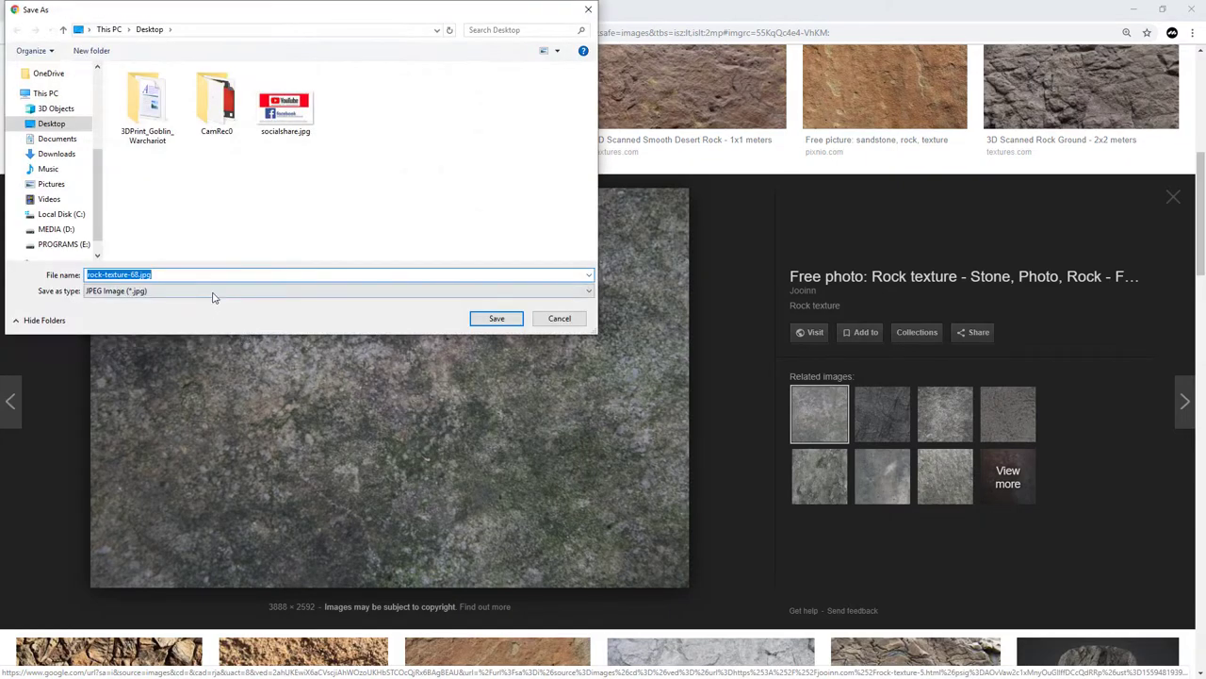
left_click(486, 319)
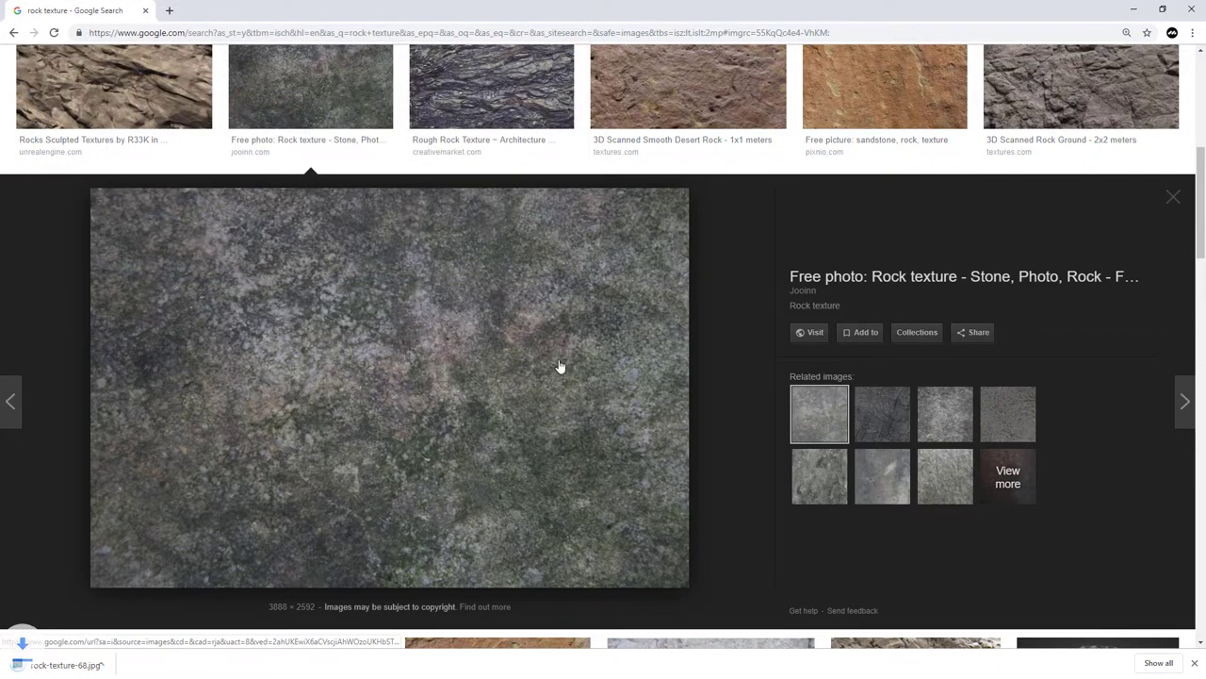
Look through the rock texture results for other usable surface images and return to the start of the page.
scroll(632, 382, "up", 5)
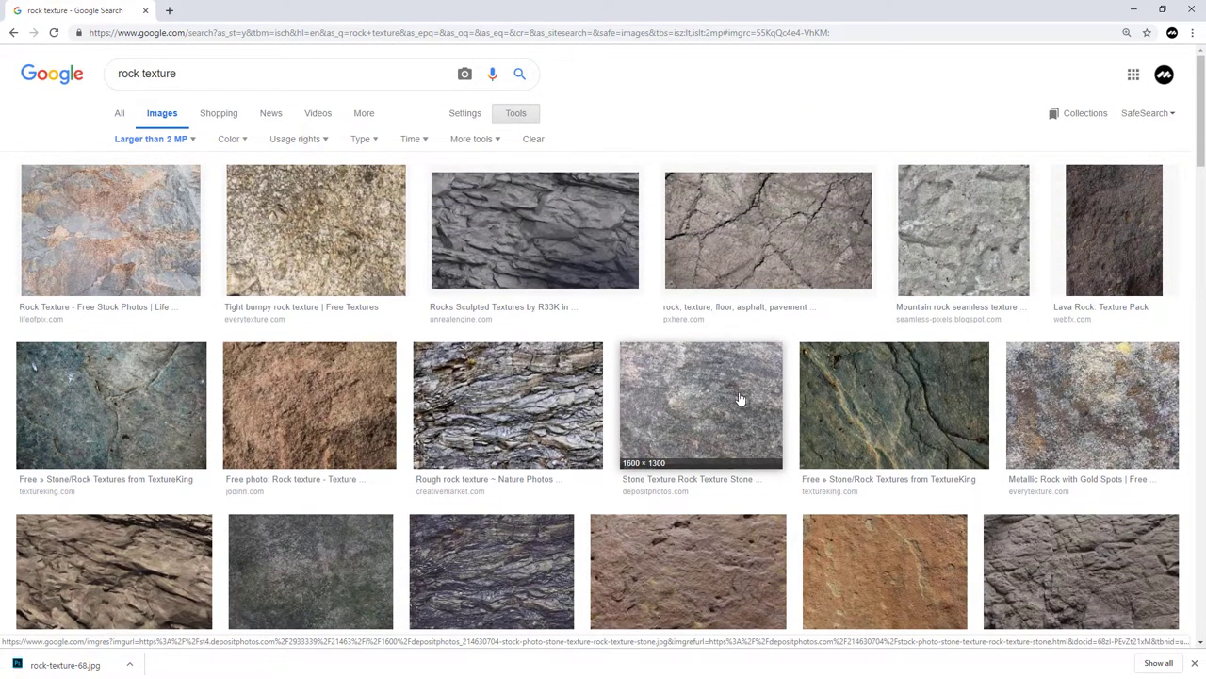
scroll(743, 400, "down", 1)
scroll(742, 400, "down", 10)
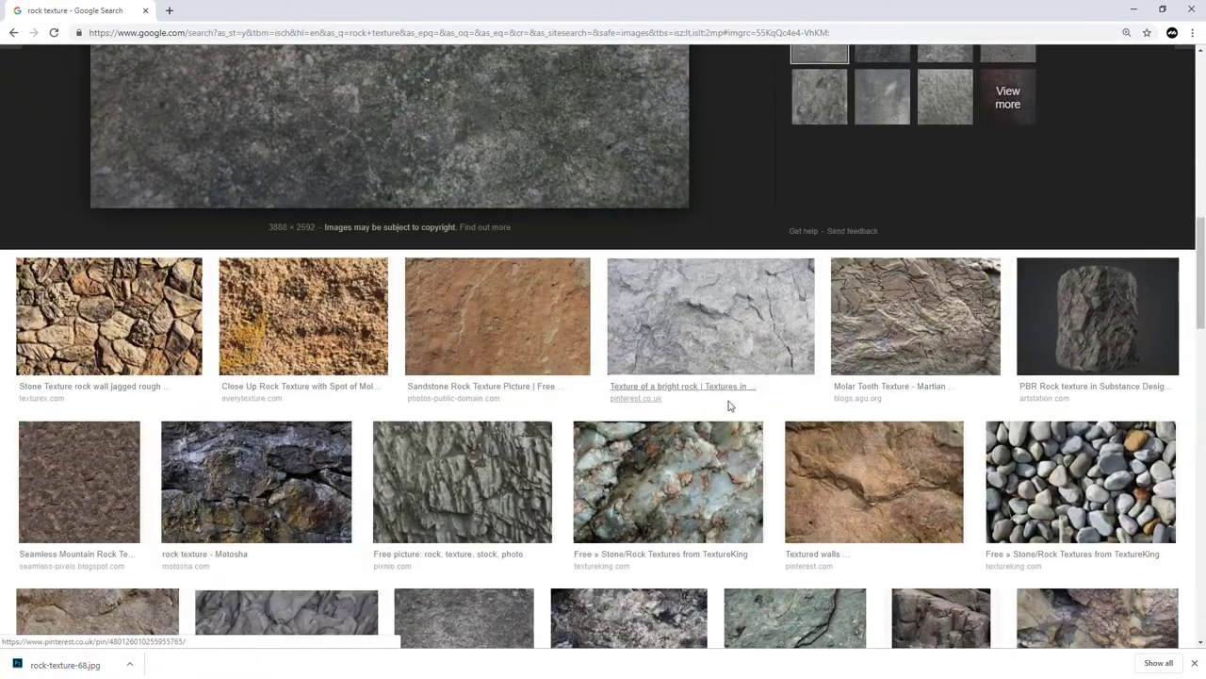
scroll(730, 406, "down", 3)
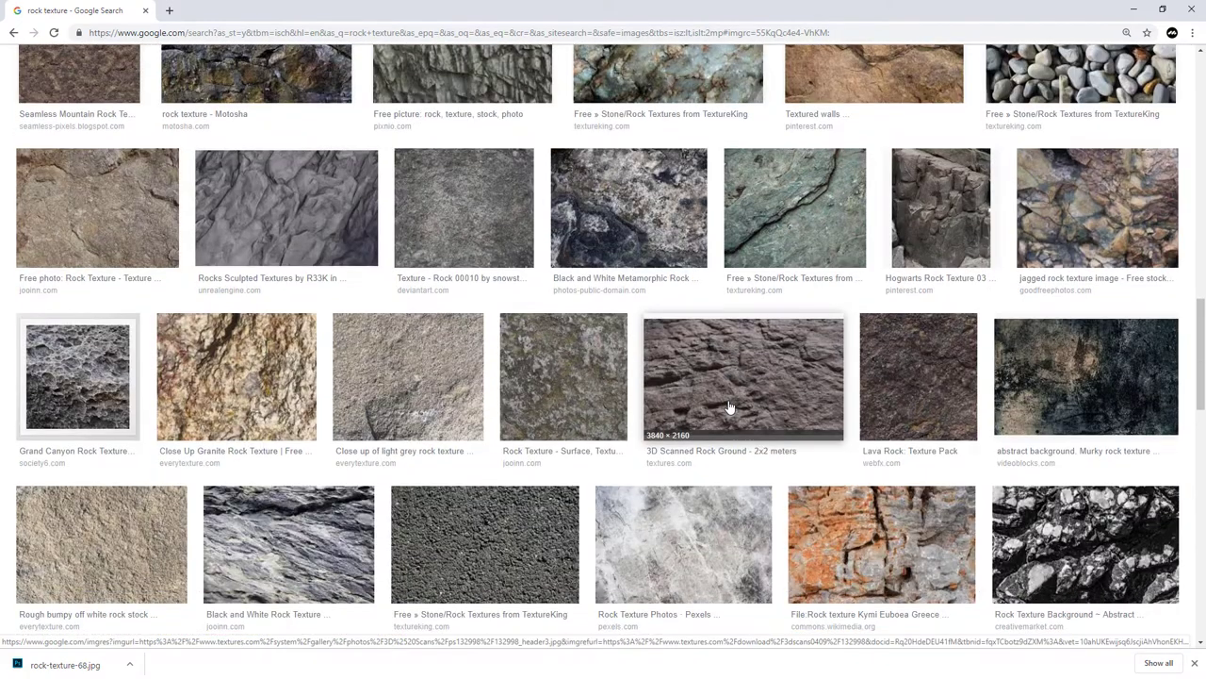
scroll(700, 401, "down", 4)
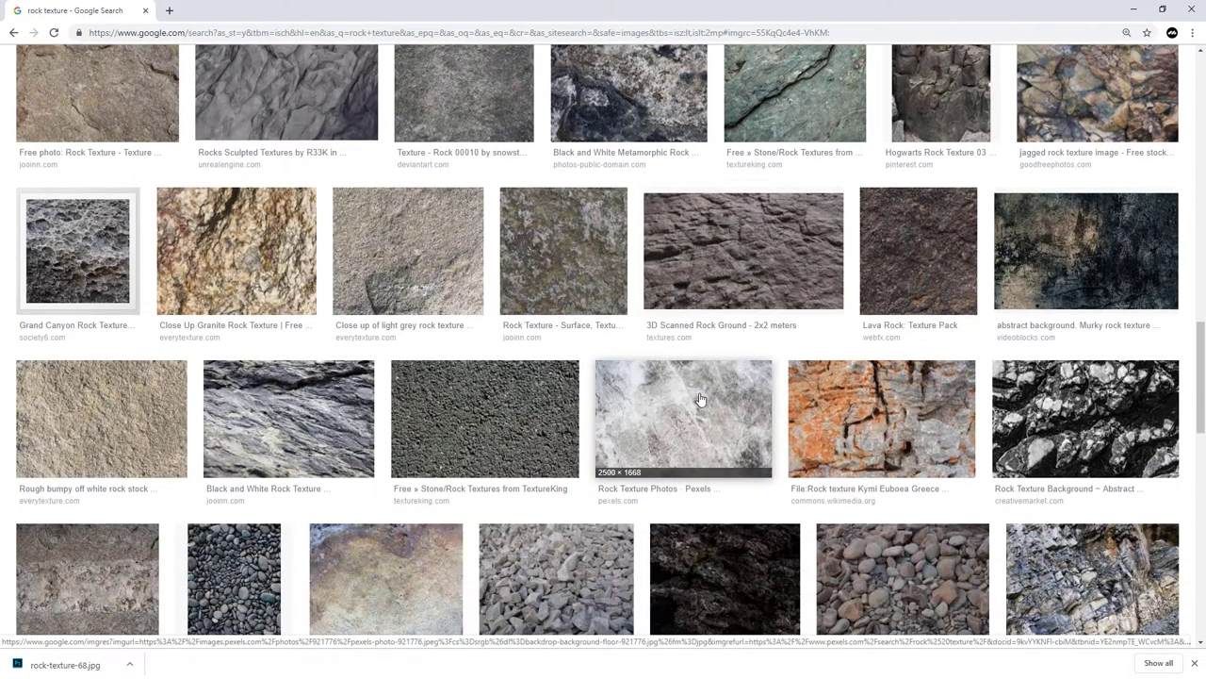
scroll(552, 396, "down", 3)
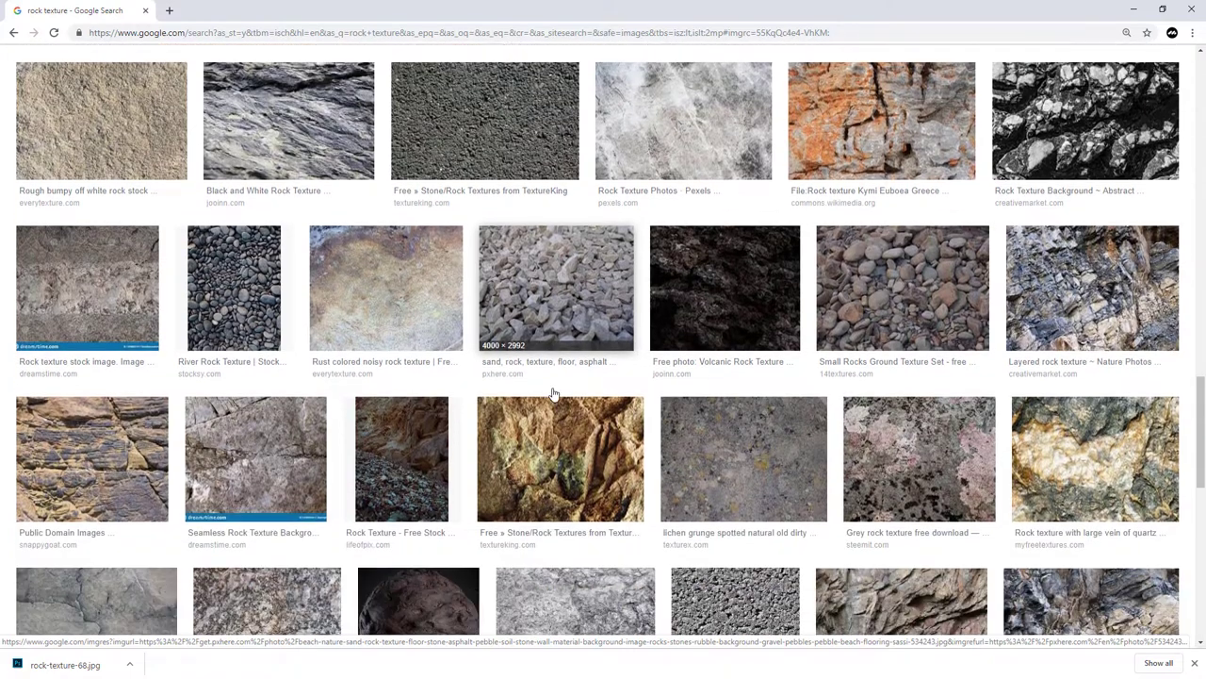
scroll(554, 394, "down", 1)
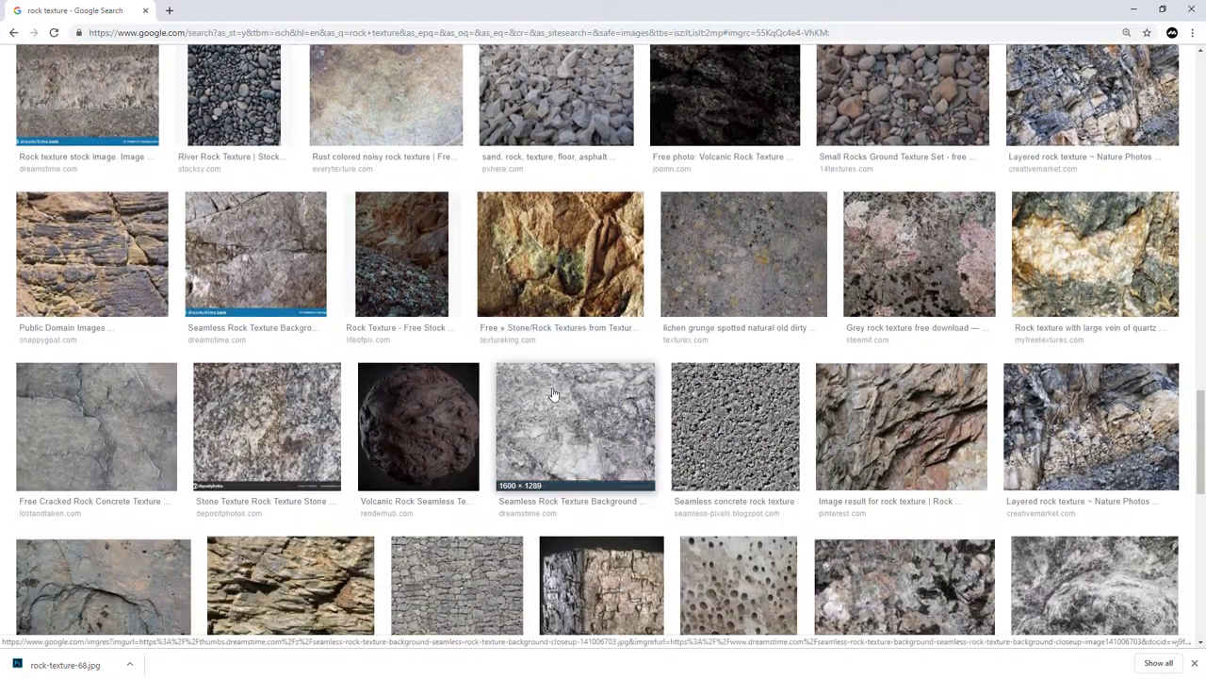
scroll(554, 394, "up", 5)
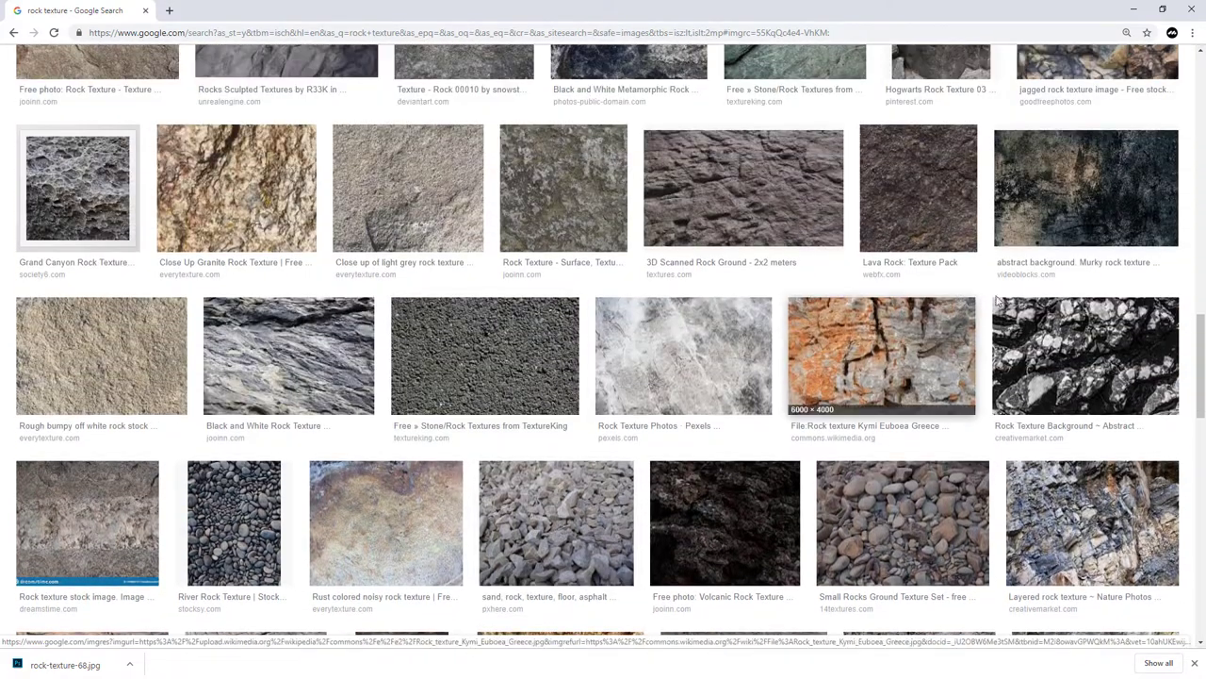
left_click_drag(1193, 327, 886, 127)
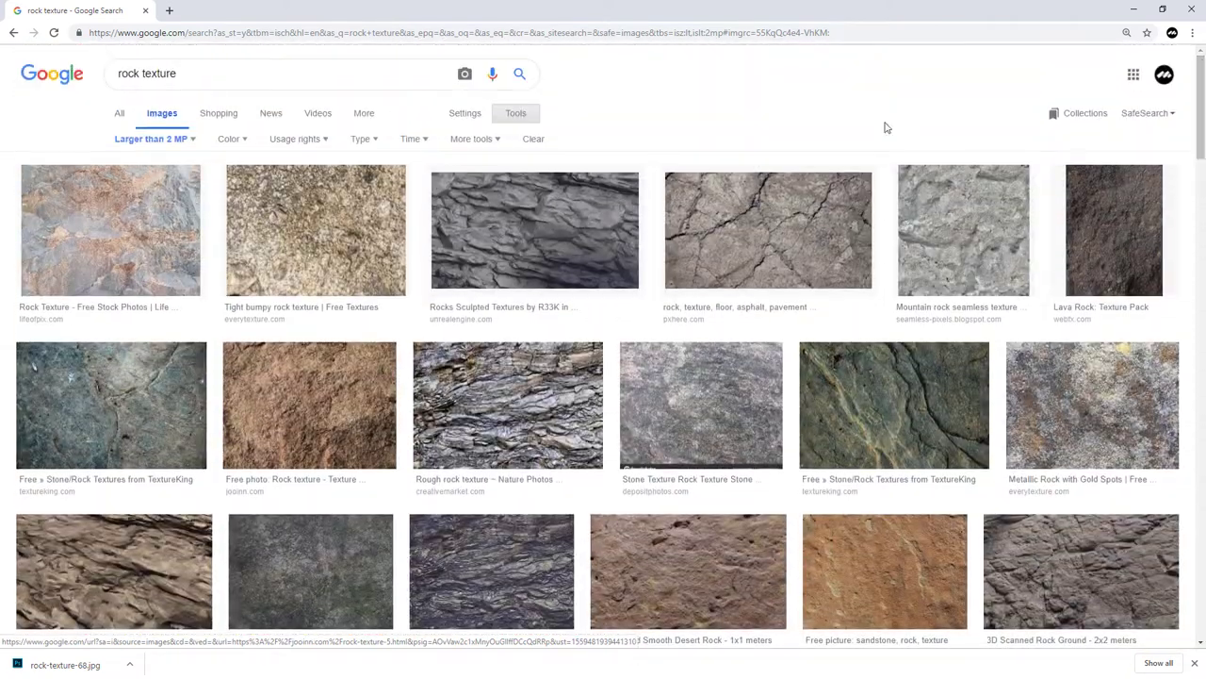
Change the image search to "obsidian texture".
double_click(138, 74)
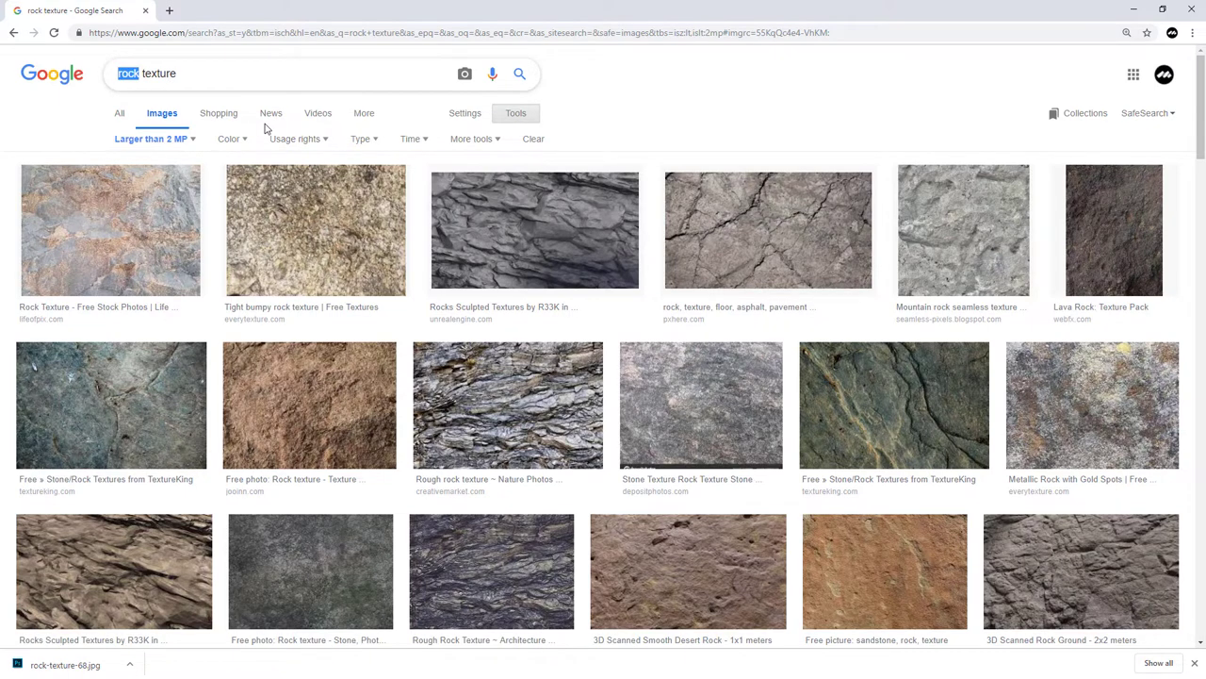
type("obs")
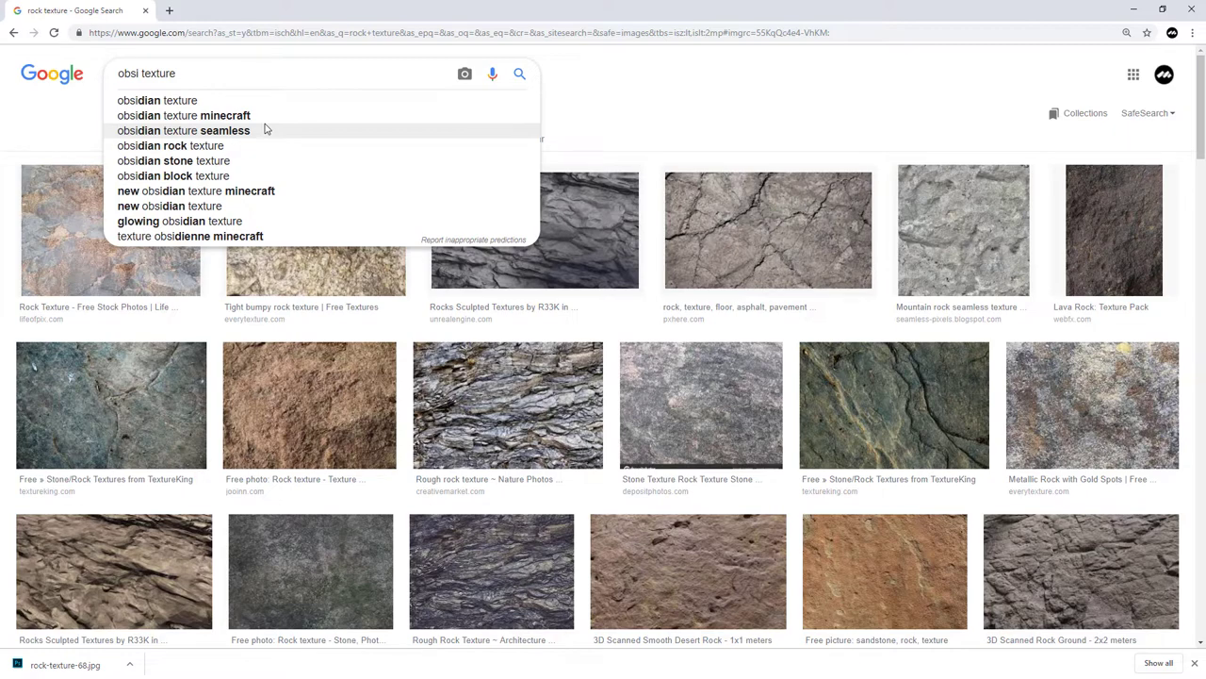
type("i")
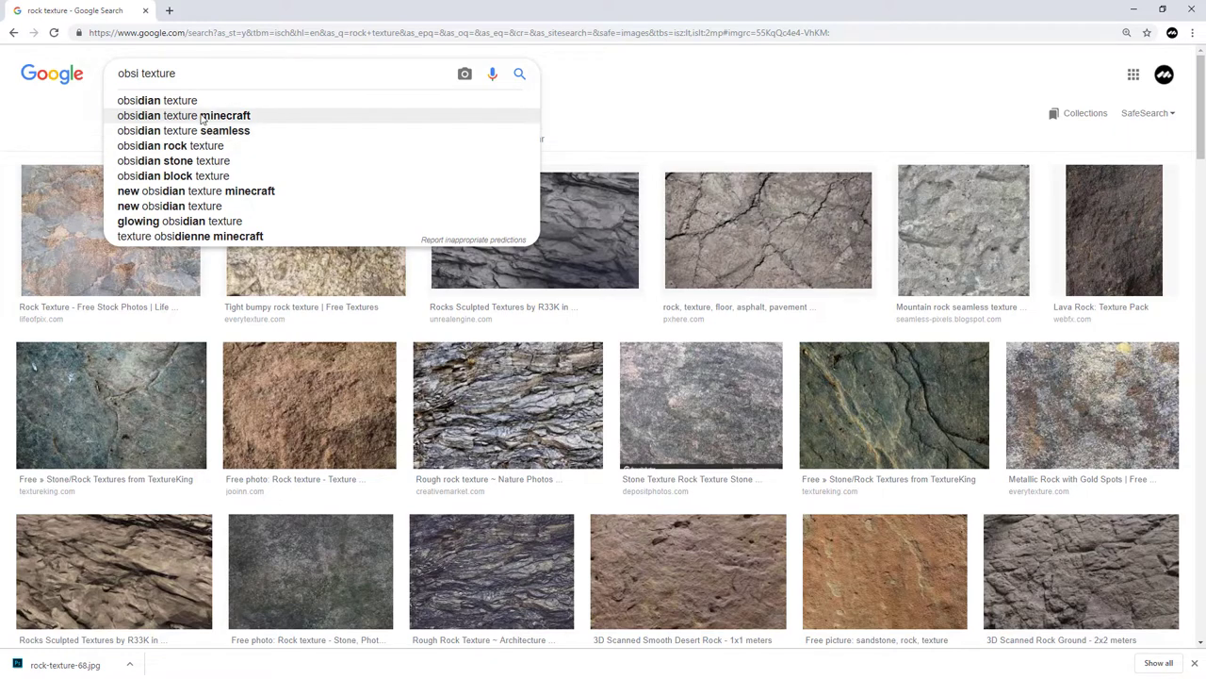
left_click(160, 100)
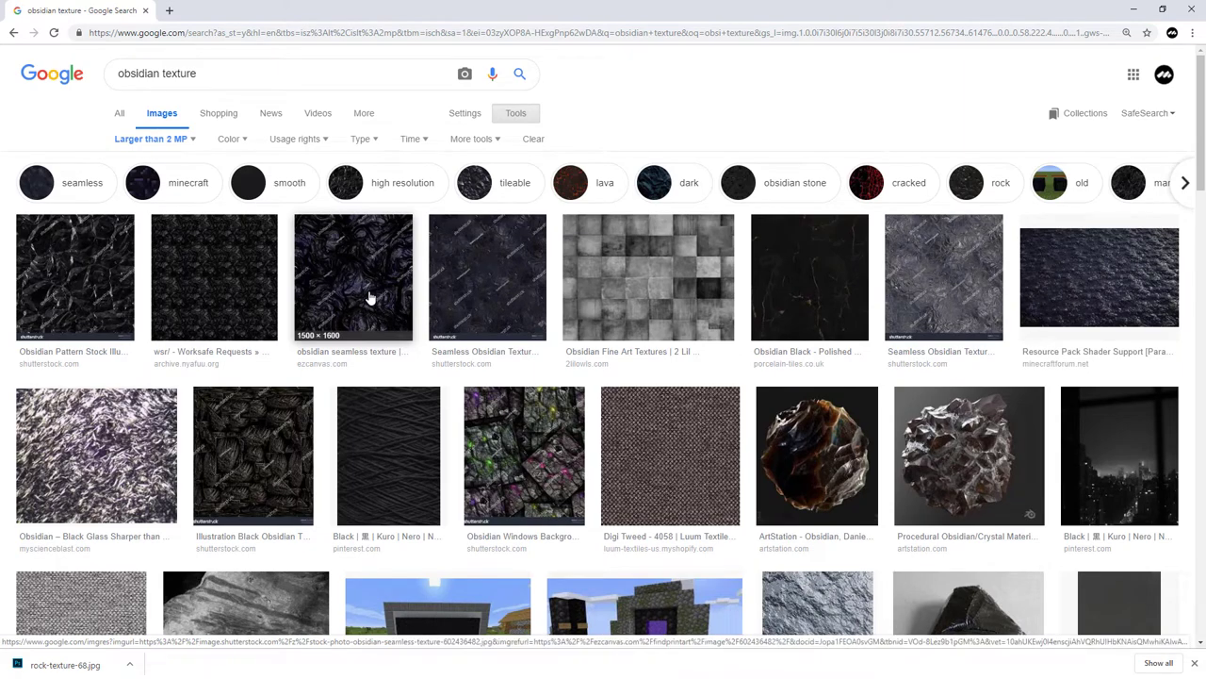
Browse the obsidian texture results, previewing the black woven upholstery fabric, and narrow them to high resolution images.
scroll(401, 298, "down", 10)
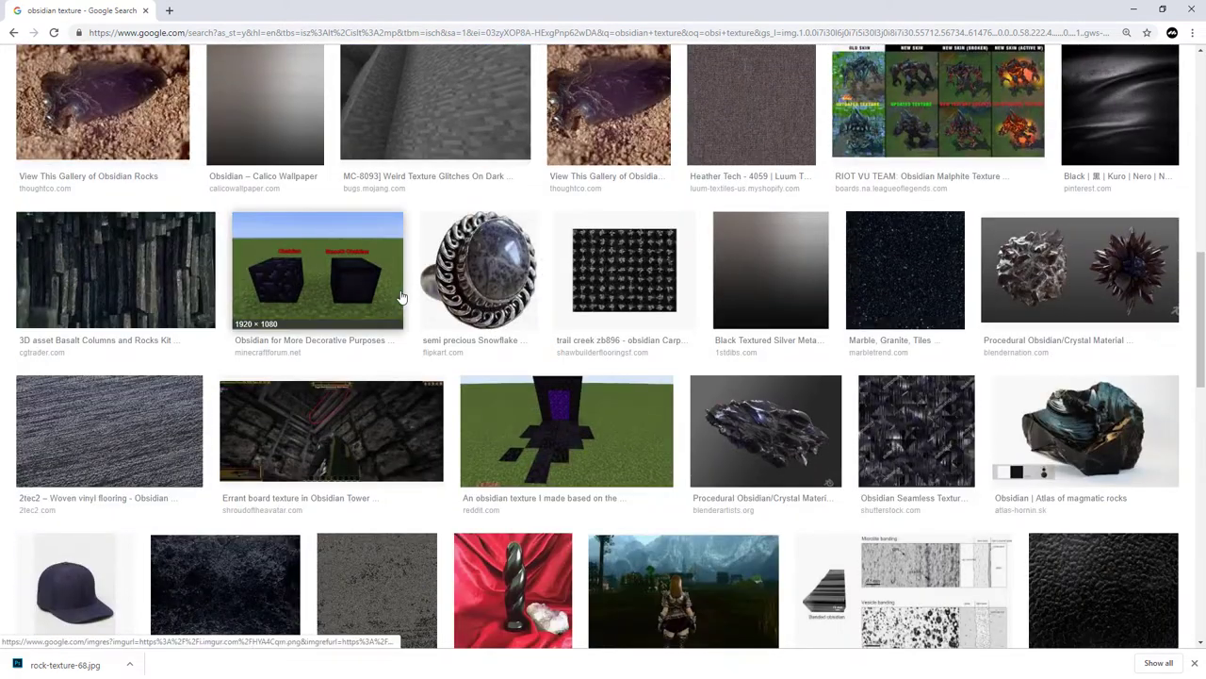
scroll(401, 298, "up", 6)
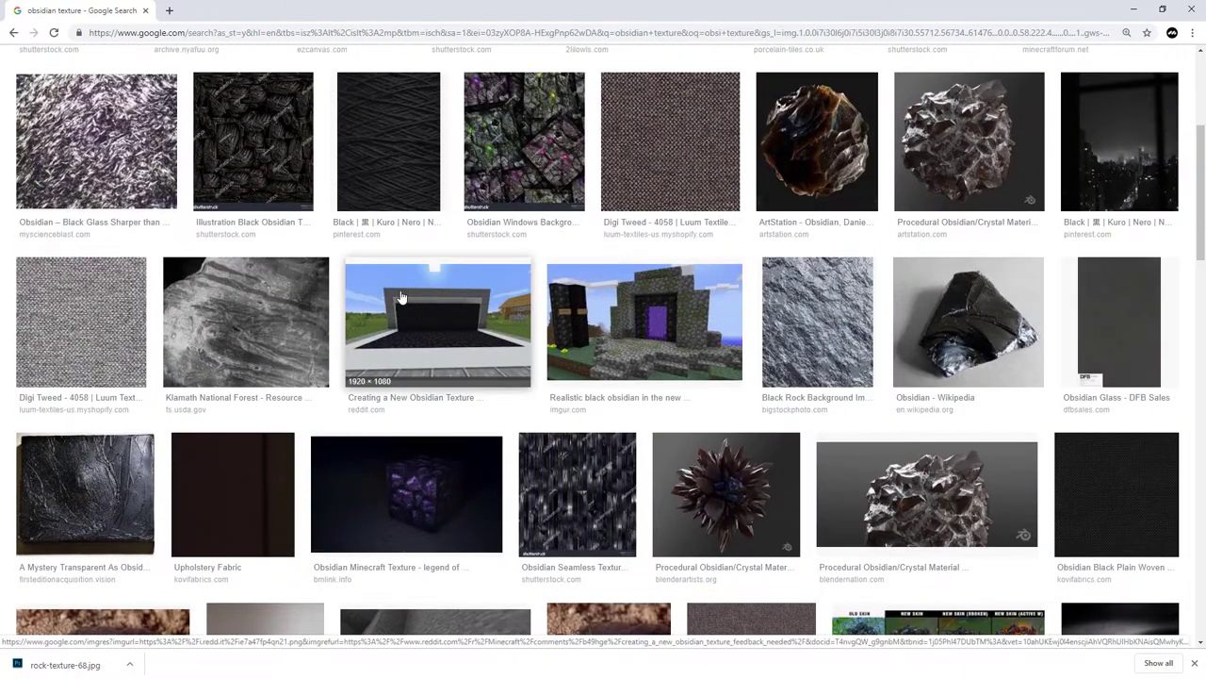
scroll(405, 302, "up", 2)
scroll(409, 305, "down", 4)
left_click(1108, 377)
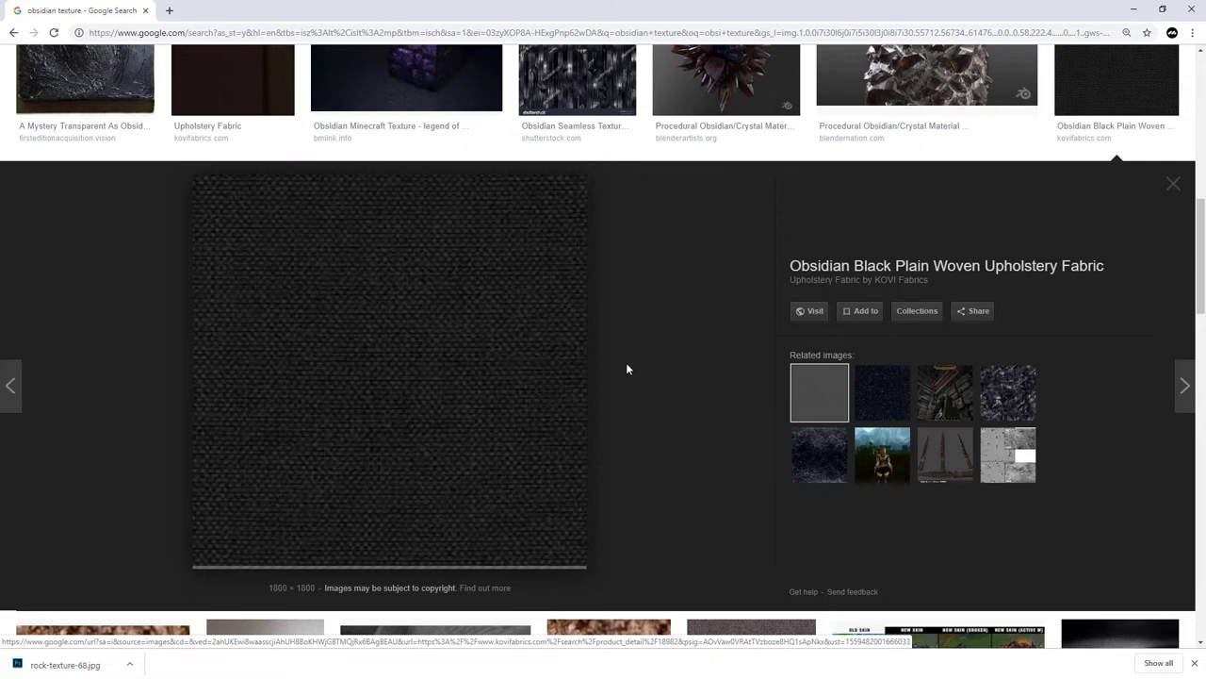
scroll(627, 366, "up", 10)
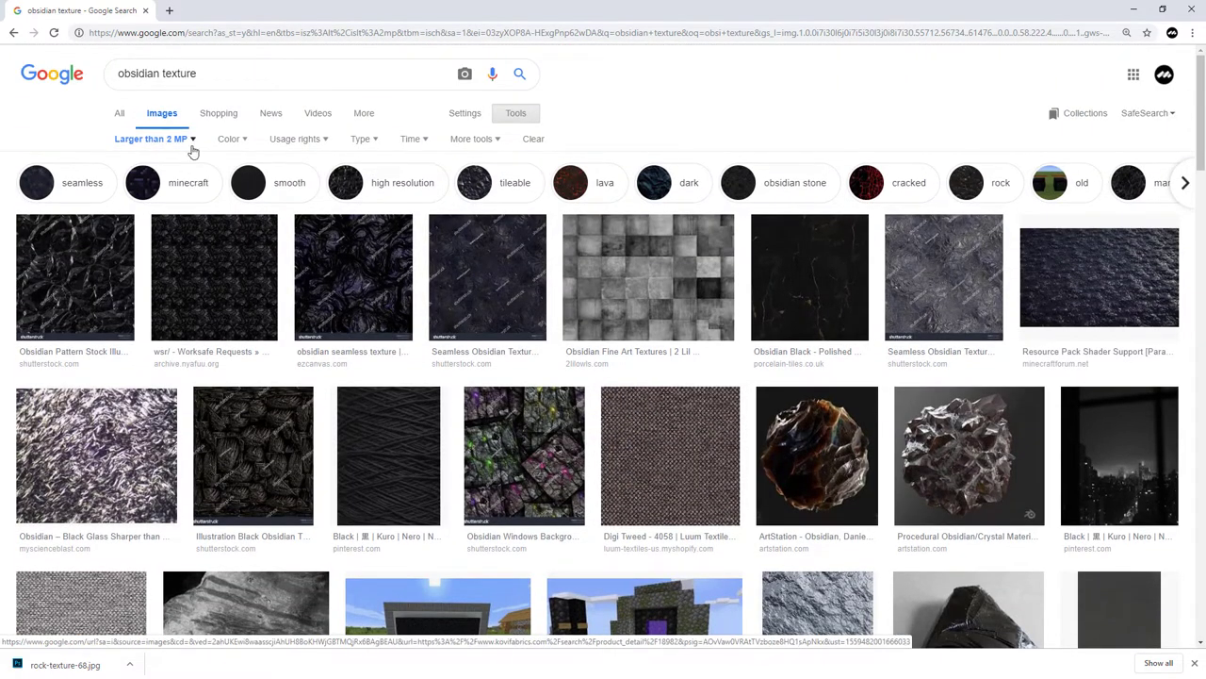
left_click(402, 185)
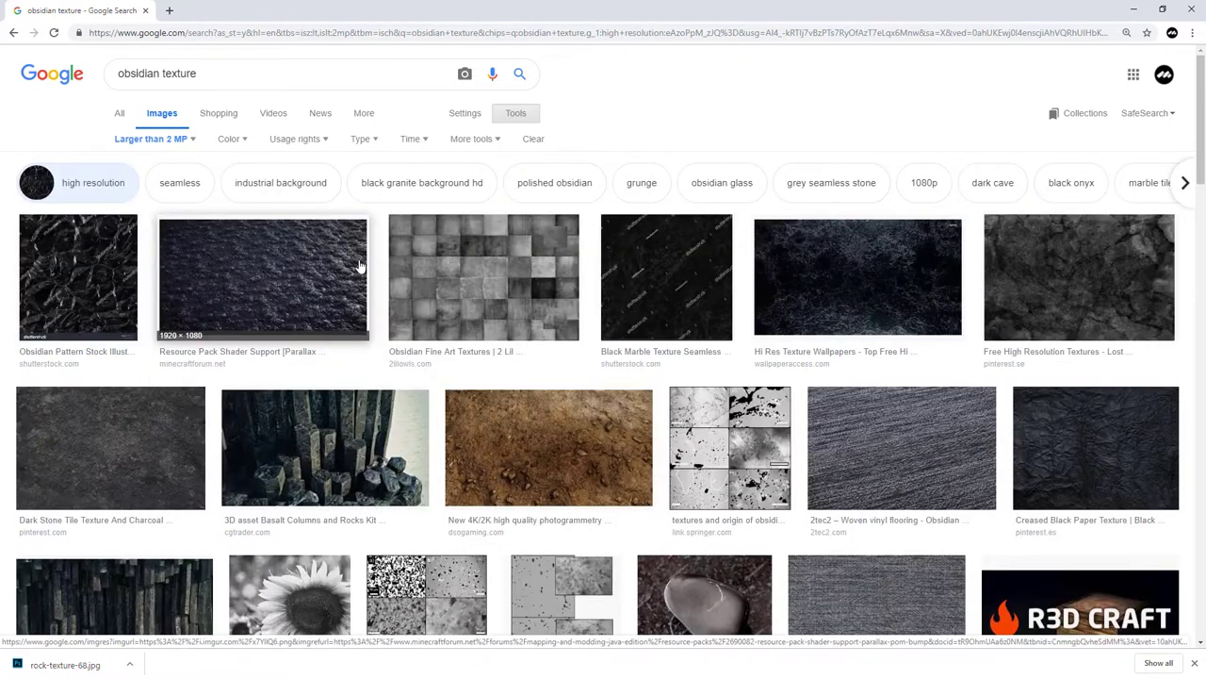
From the Hi Res Texture Wallpapers preview, open the related Grunge Black Paper Background image and save it to the Desktop as grunge-black-paper-background-high-res-thumb38.jpg.
left_click(832, 280)
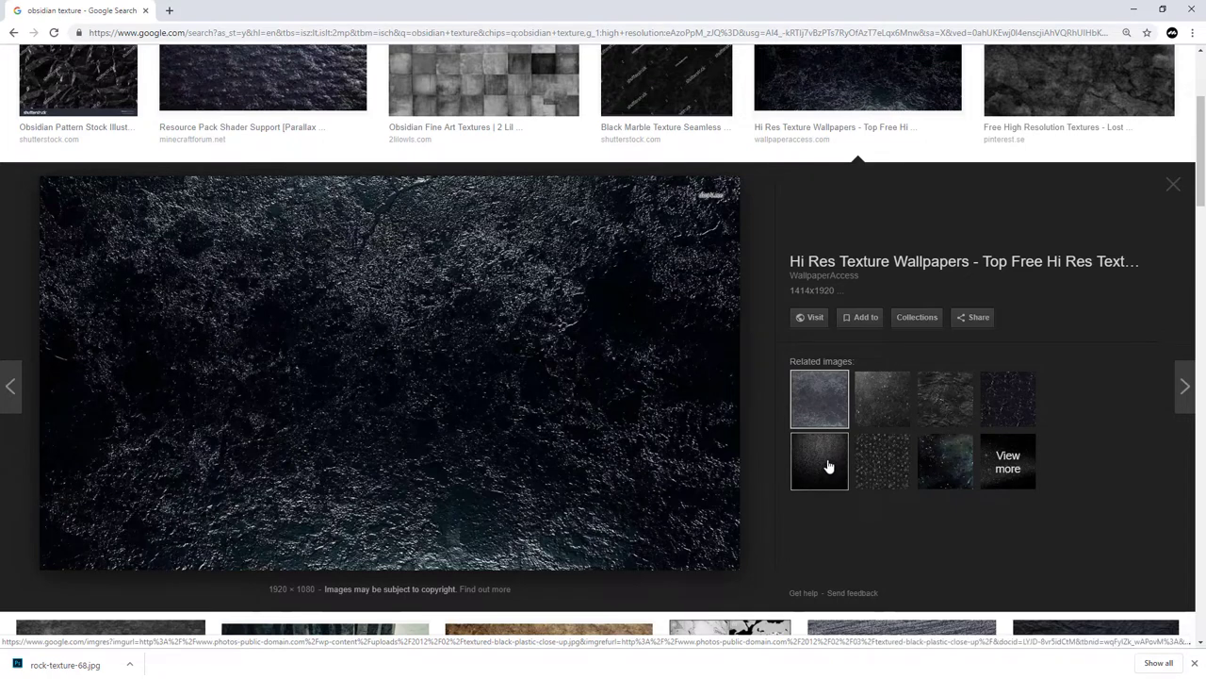
left_click(874, 405)
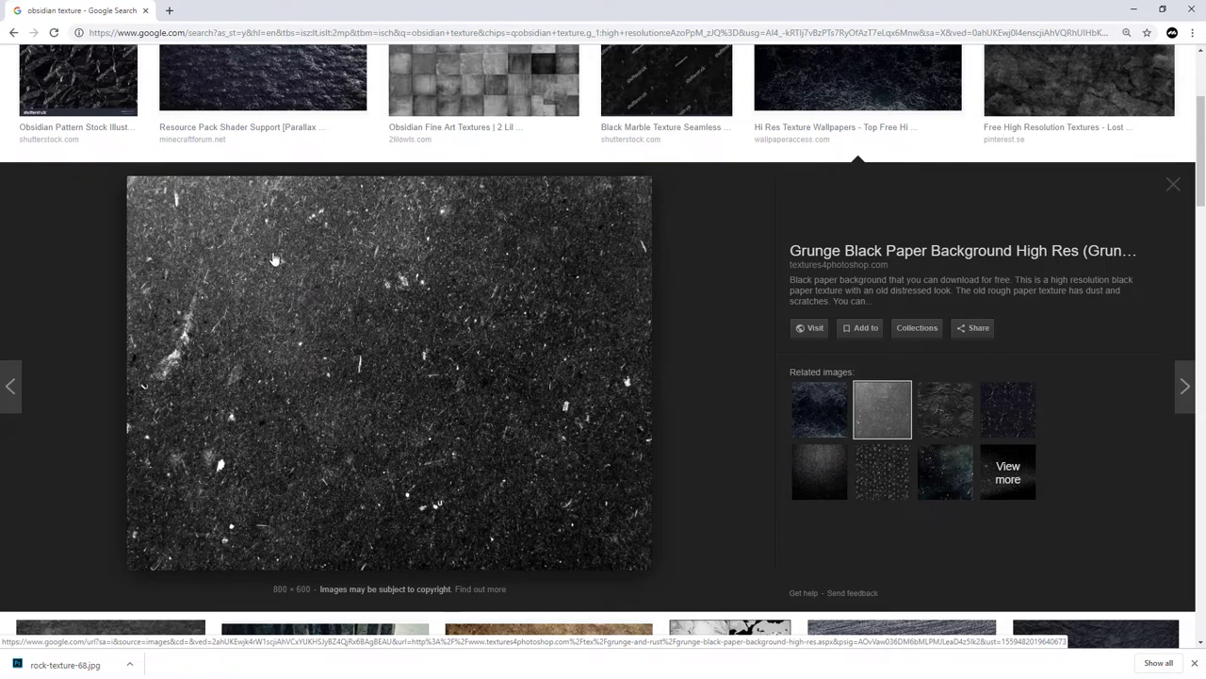
right_click(392, 329)
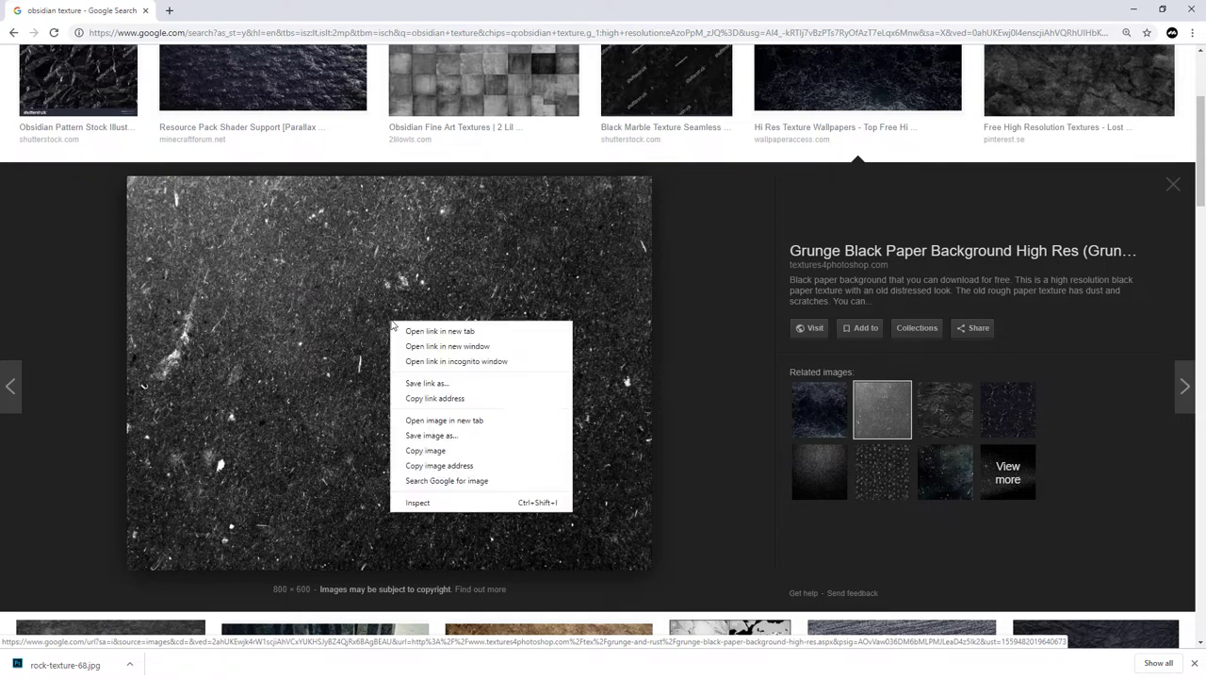
left_click(424, 436)
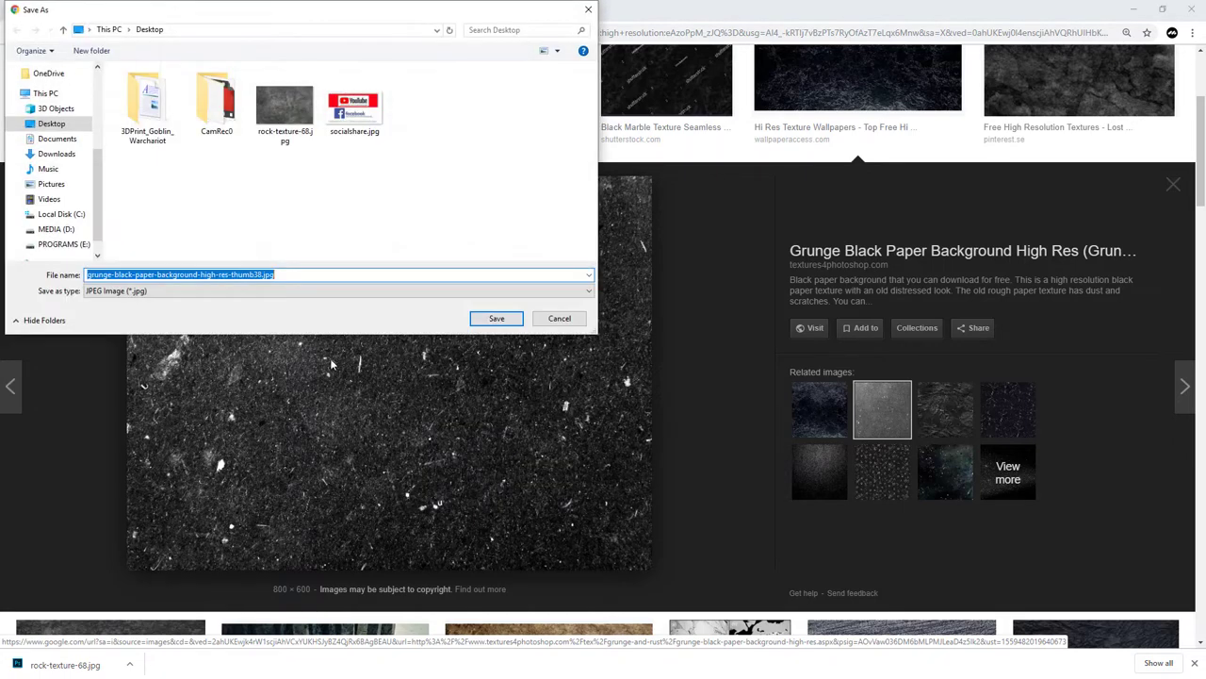
left_click(492, 315)
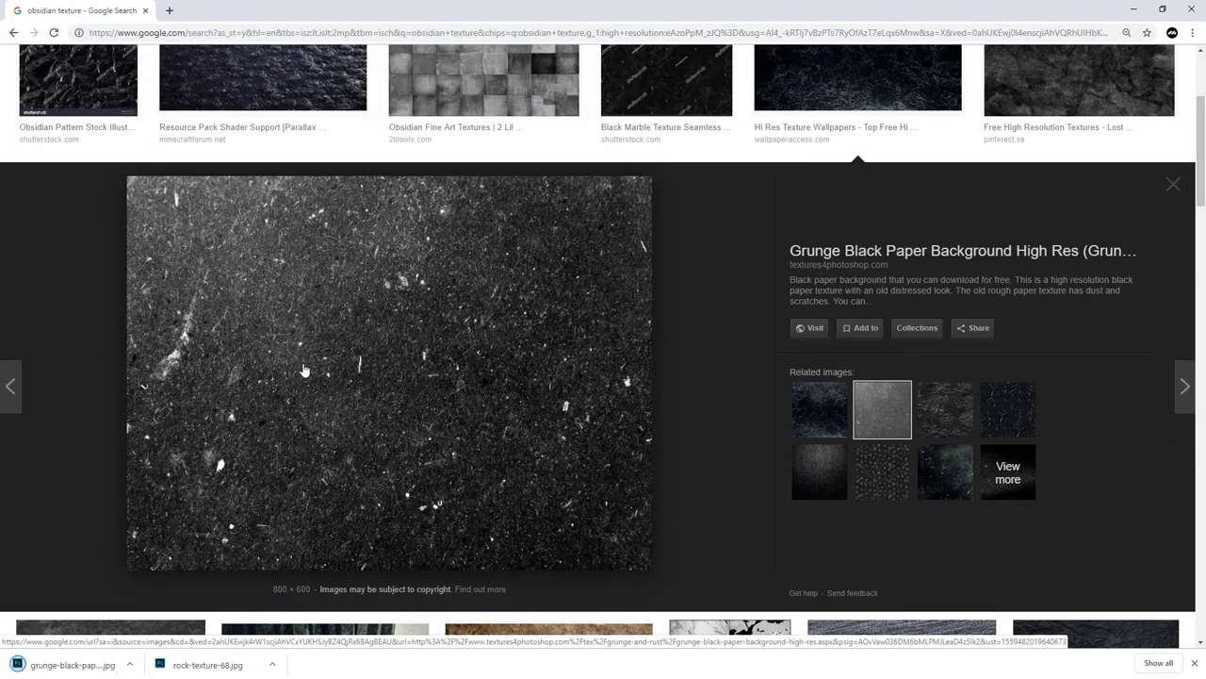
Leave the browser for Photoshop and, with rock-texture-68.jpg open, choose the Essentials (Default) workspace.
left_click(1191, 9)
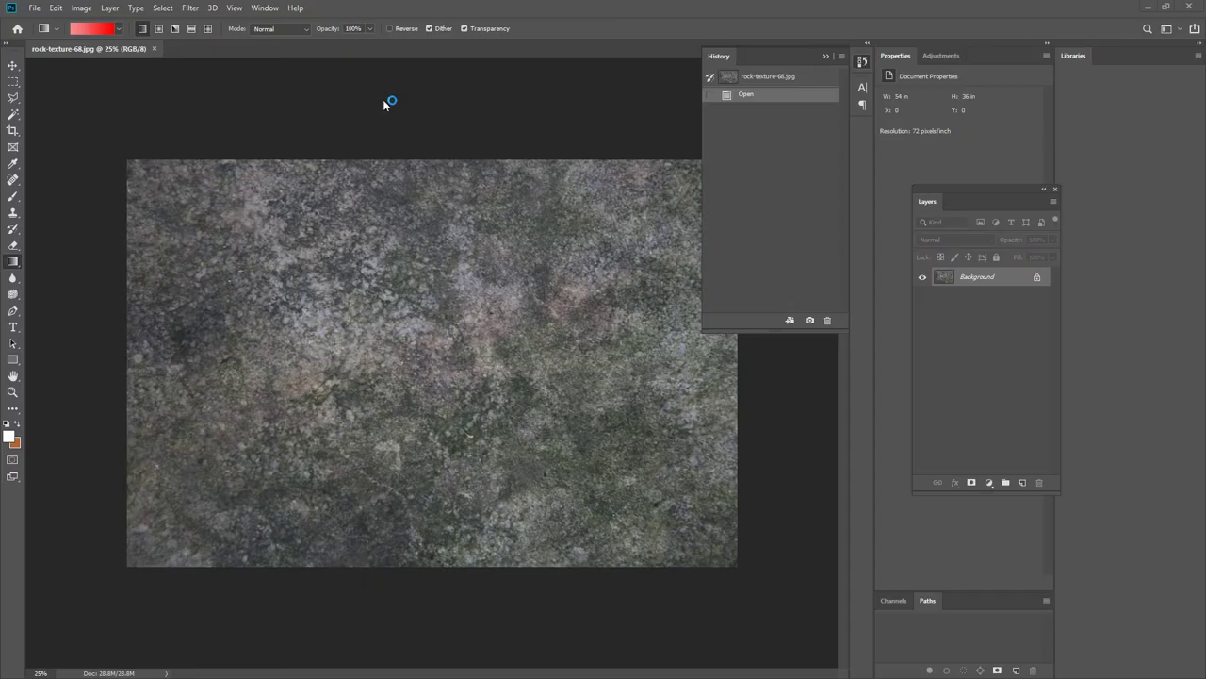
left_click(265, 8)
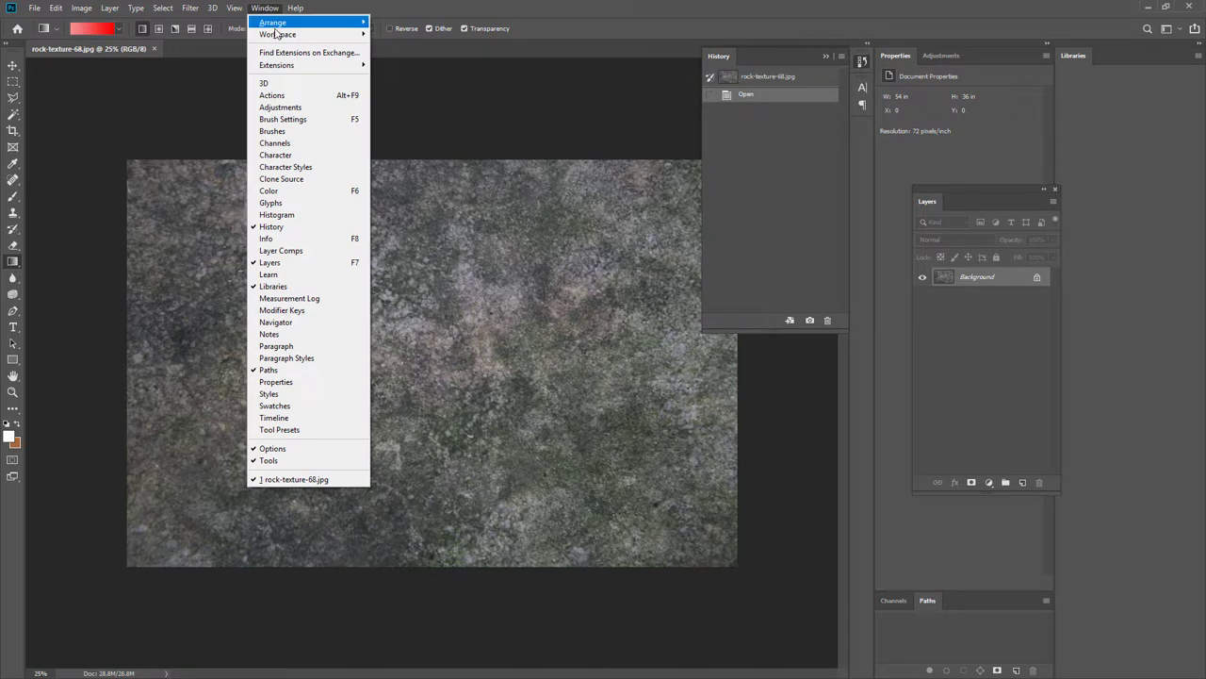
mouse_move(292, 34)
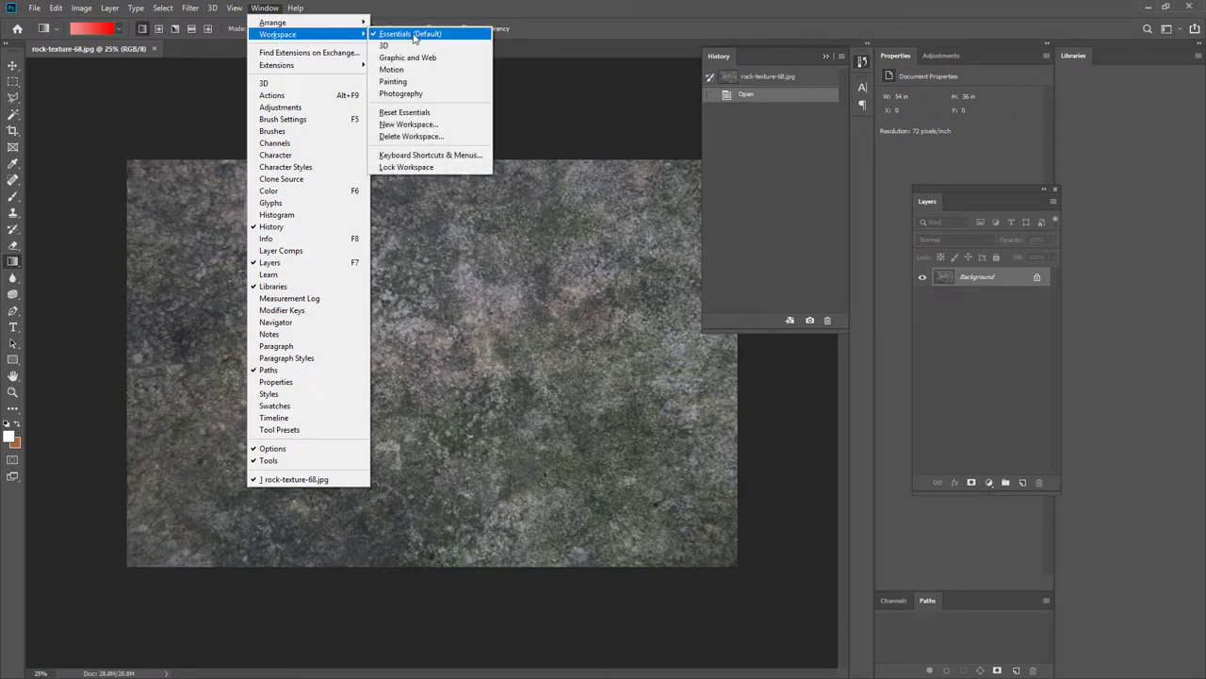
left_click(413, 36)
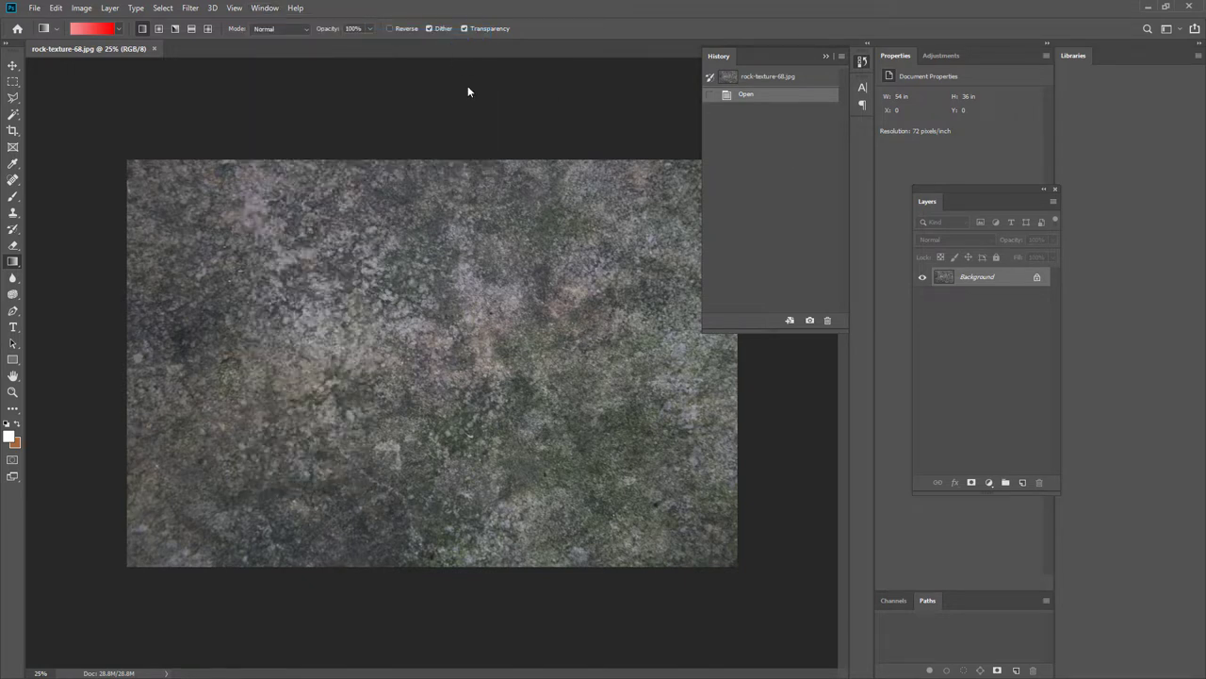
Close the History and Libraries panels and dock the floating Layers panel beside Adjustments.
left_click(841, 57)
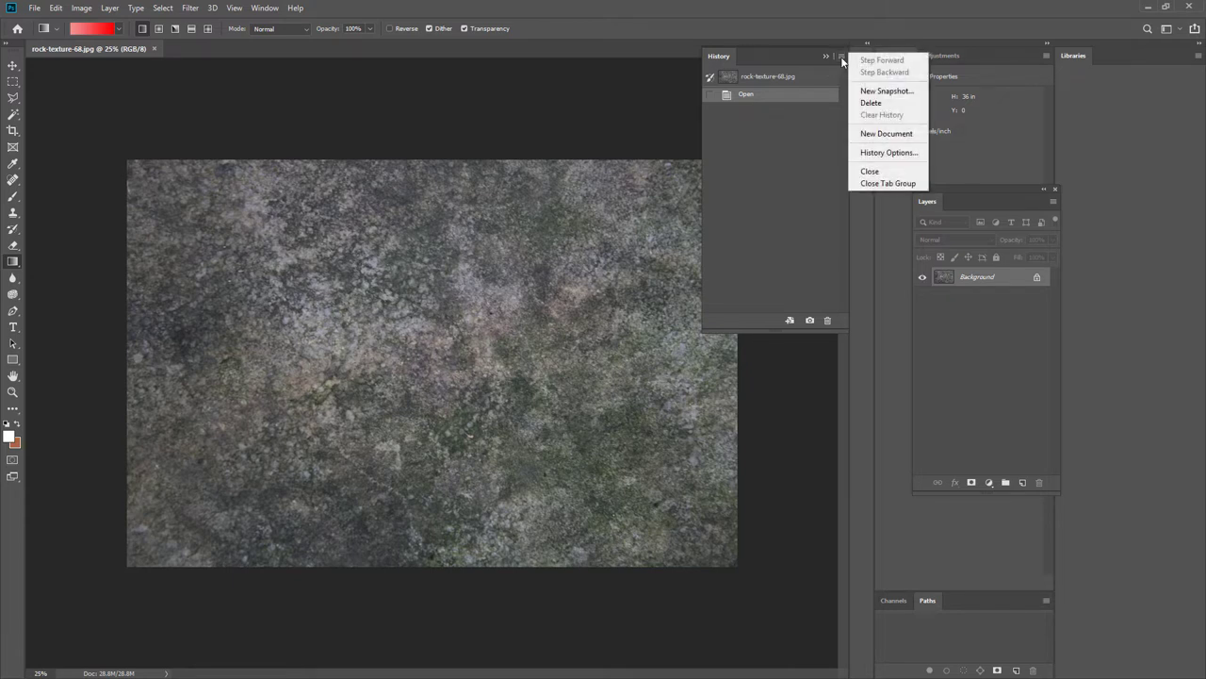
left_click(875, 183)
left_click_drag(984, 194, 715, 197)
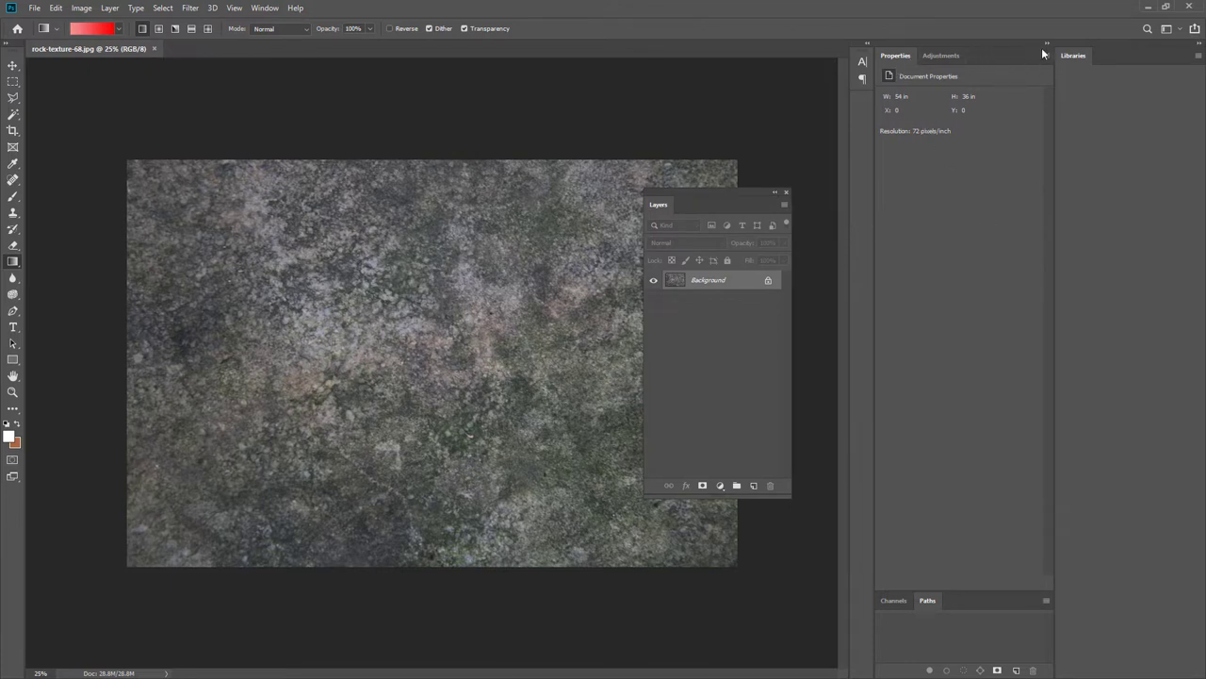
left_click(1198, 55)
left_click(1108, 192)
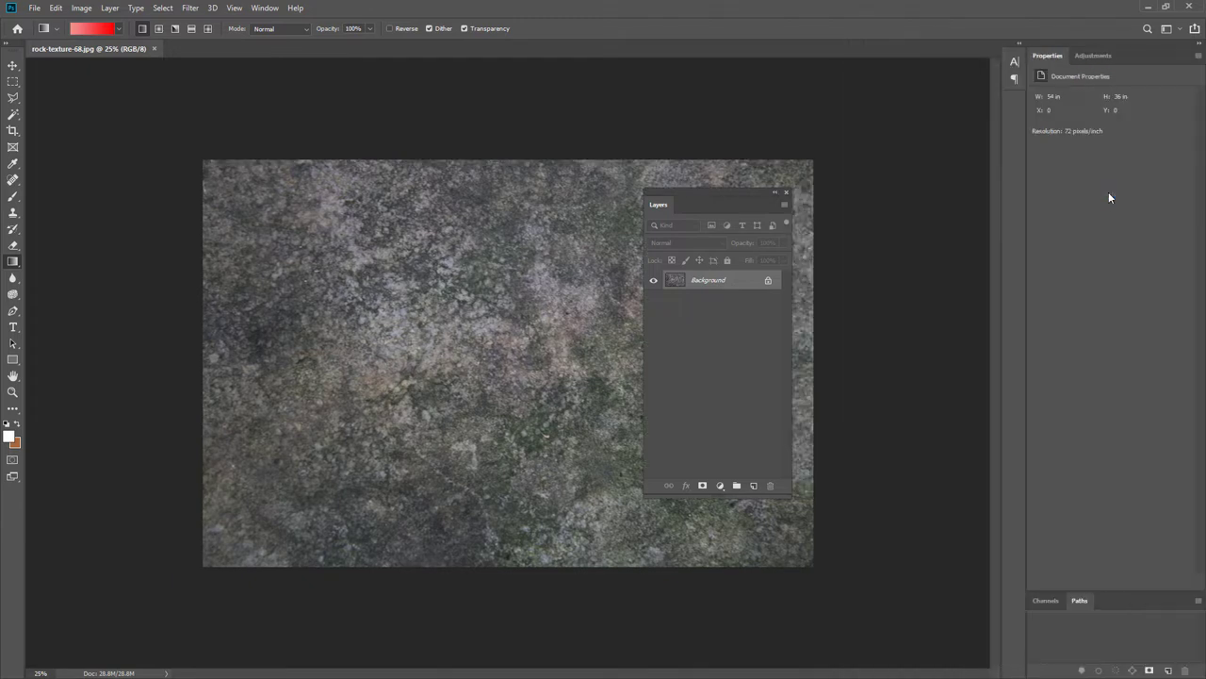
left_click_drag(727, 196, 1132, 55)
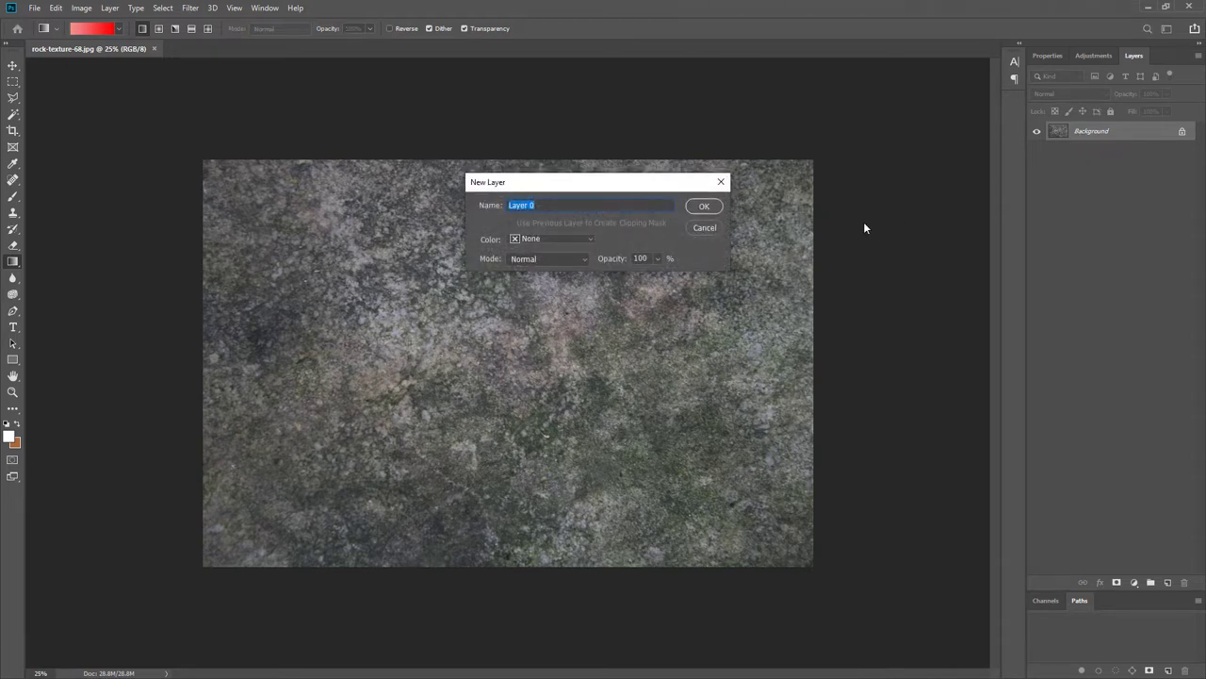
Convert the background into a layer named base and crop the image to a 1:1 square placed slightly left of its centre.
type("base")
key("Return")
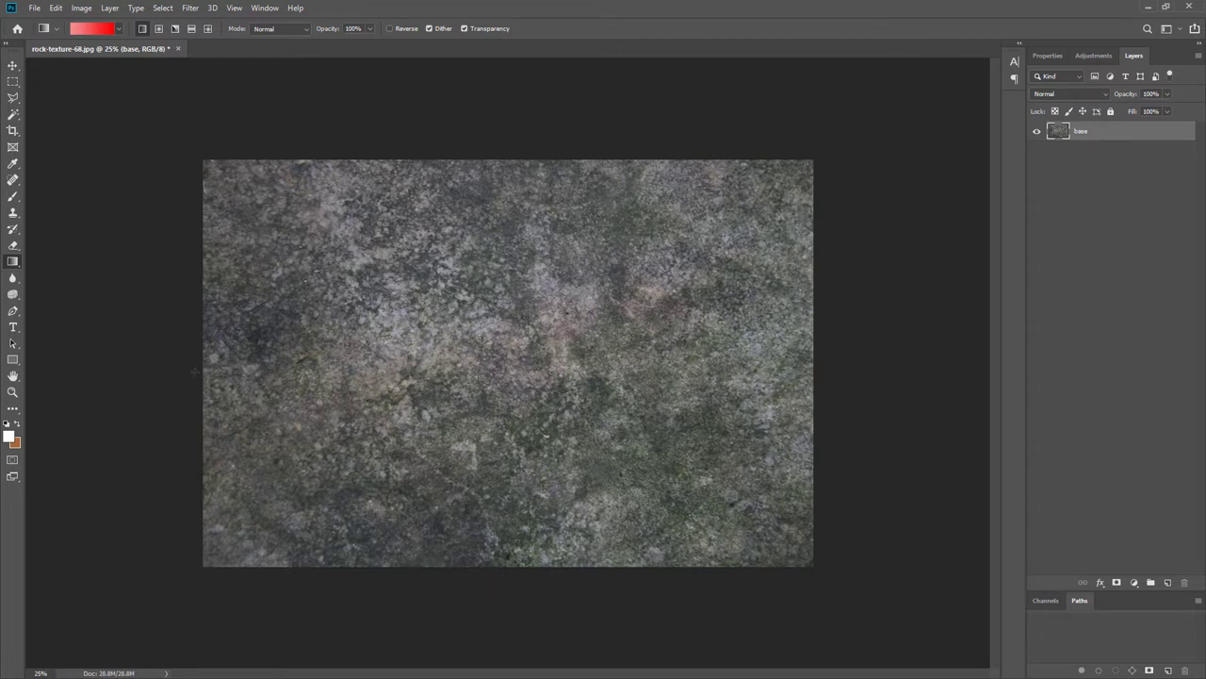
left_click(13, 130)
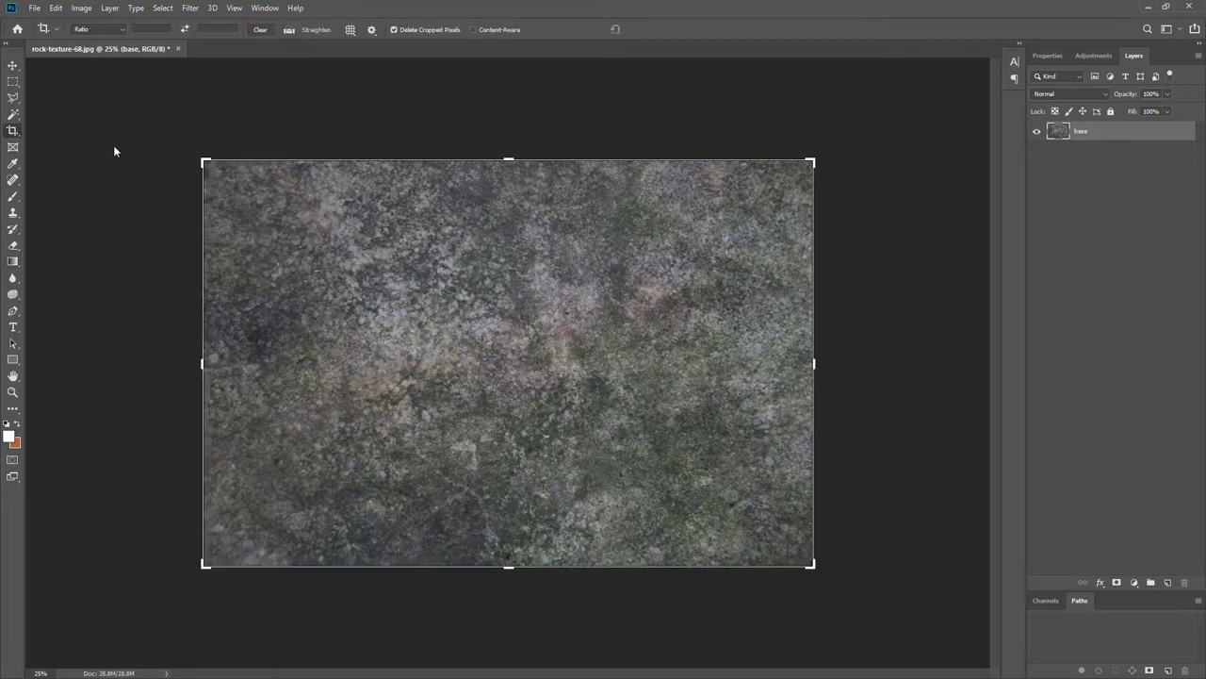
left_click(119, 29)
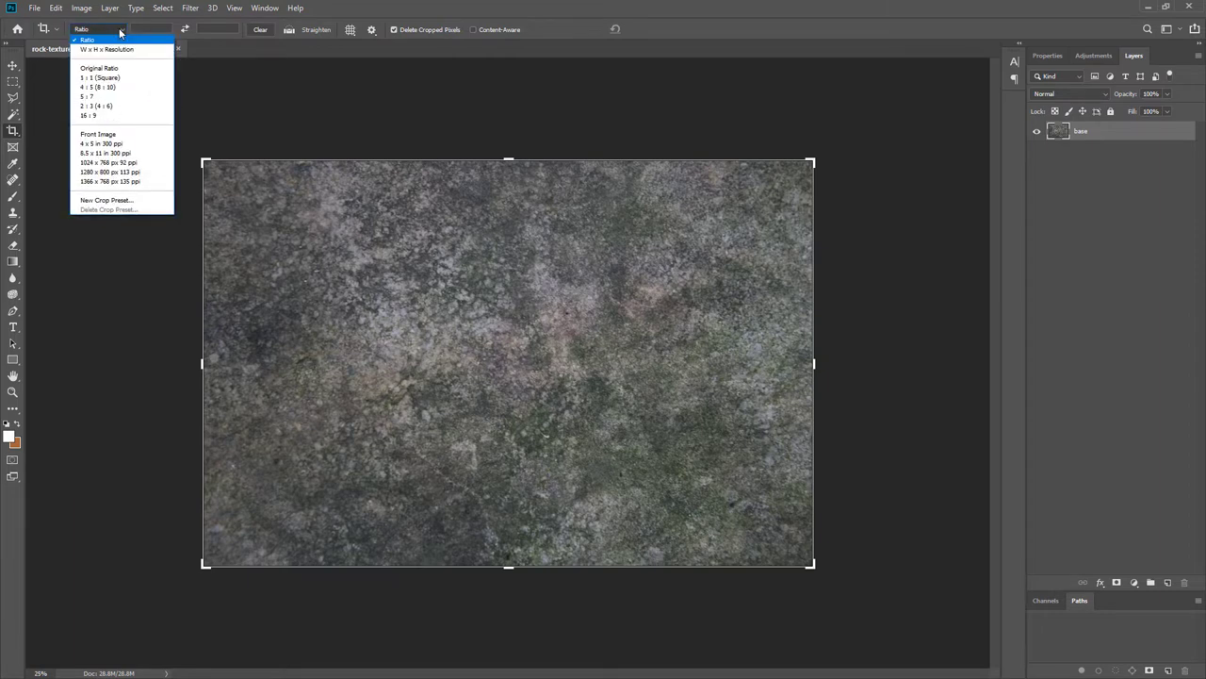
left_click(98, 78)
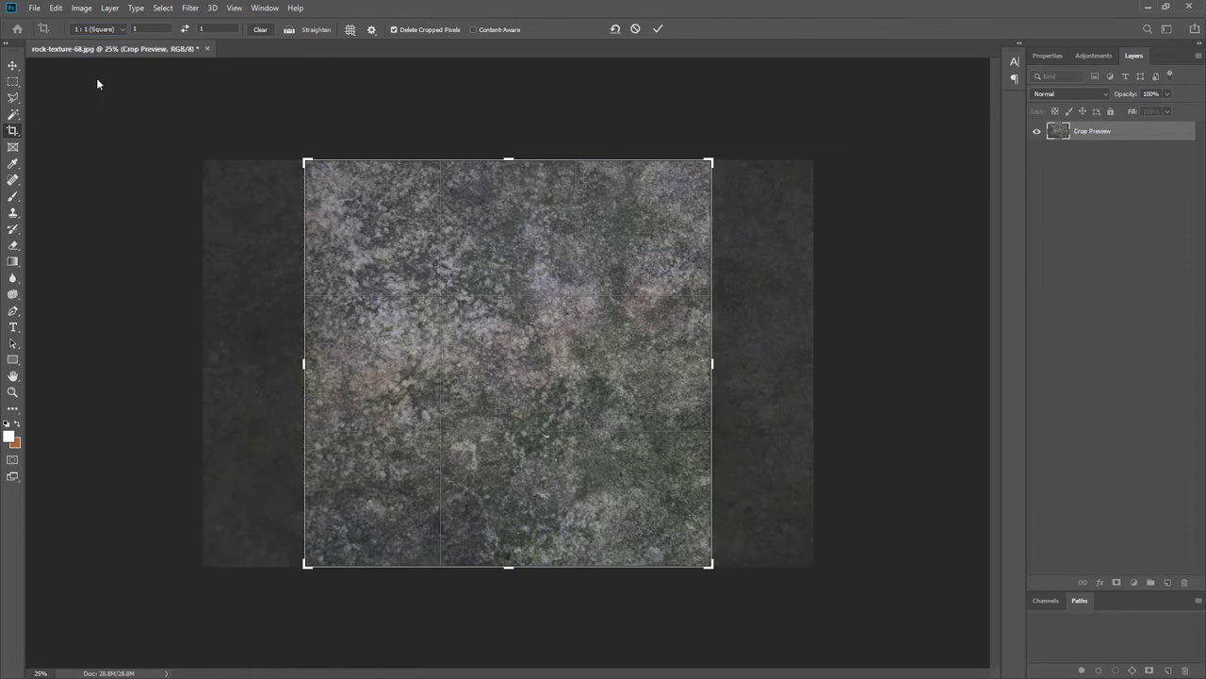
left_click_drag(474, 322, 500, 324)
key("Return")
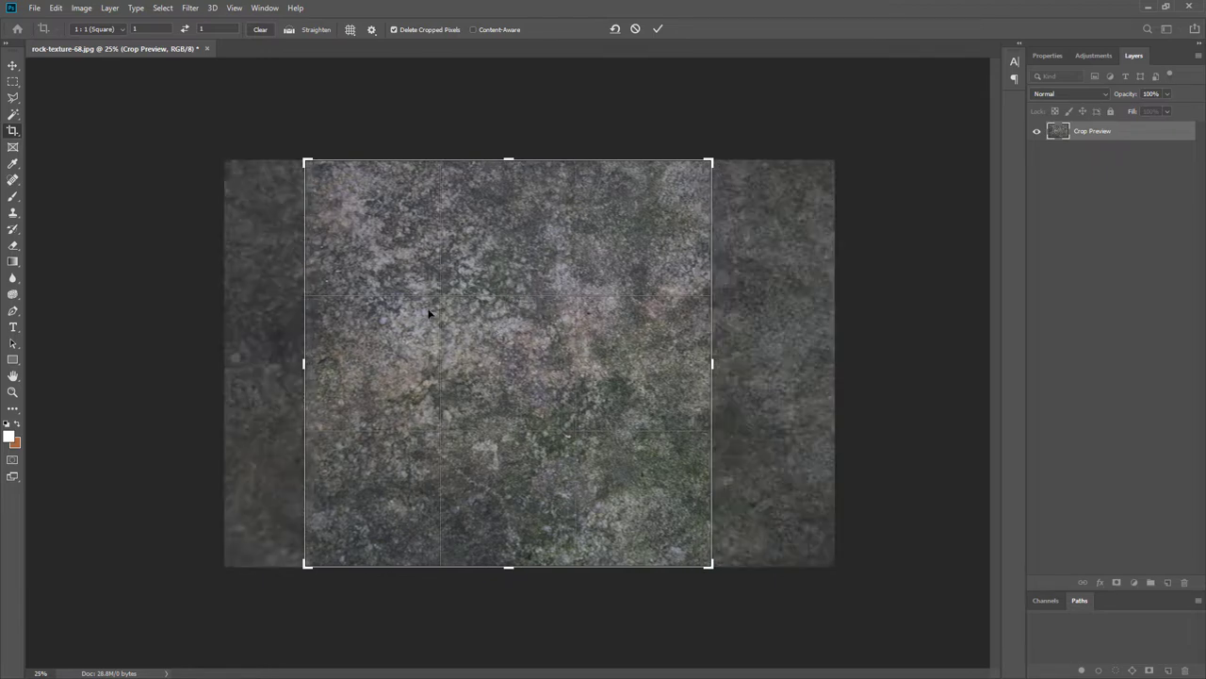
left_click(13, 65)
mouse_move(369, 270)
left_mouse_down()
mouse_move(391, 270)
mouse_move(362, 265)
left_mouse_up()
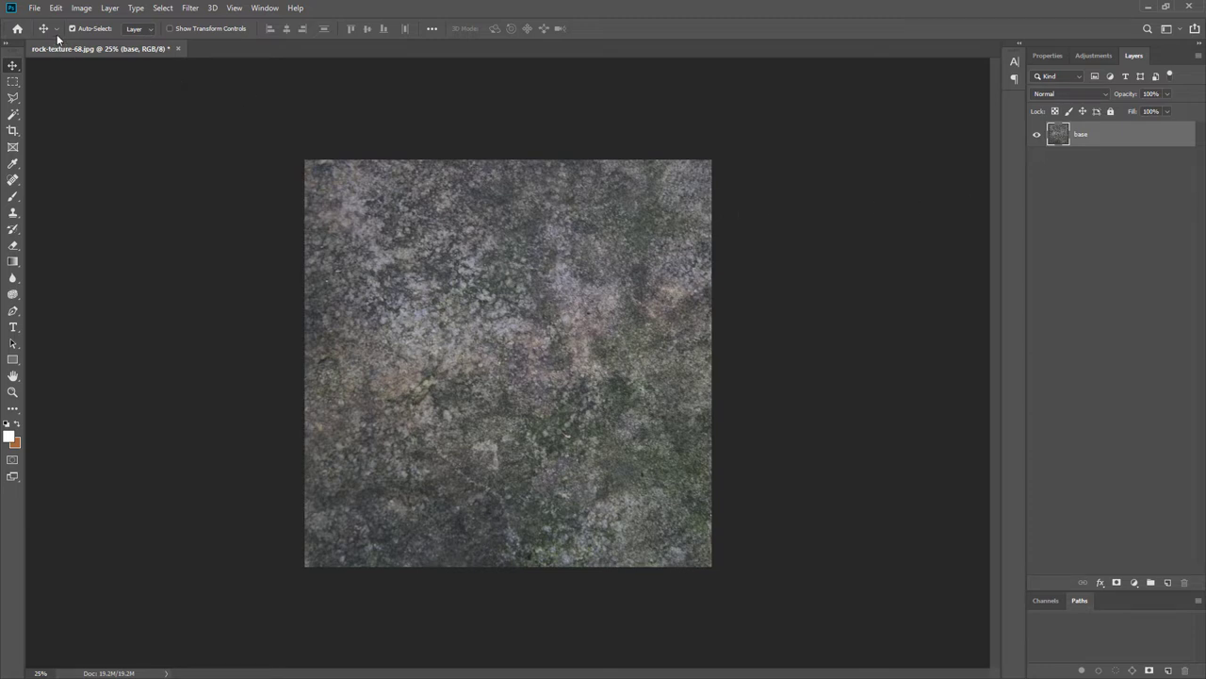
Save the cropped image to the Desktop as the Photoshop file rocktile1.psd with Maximize Compatibility on.
left_click(38, 9)
left_click(51, 148)
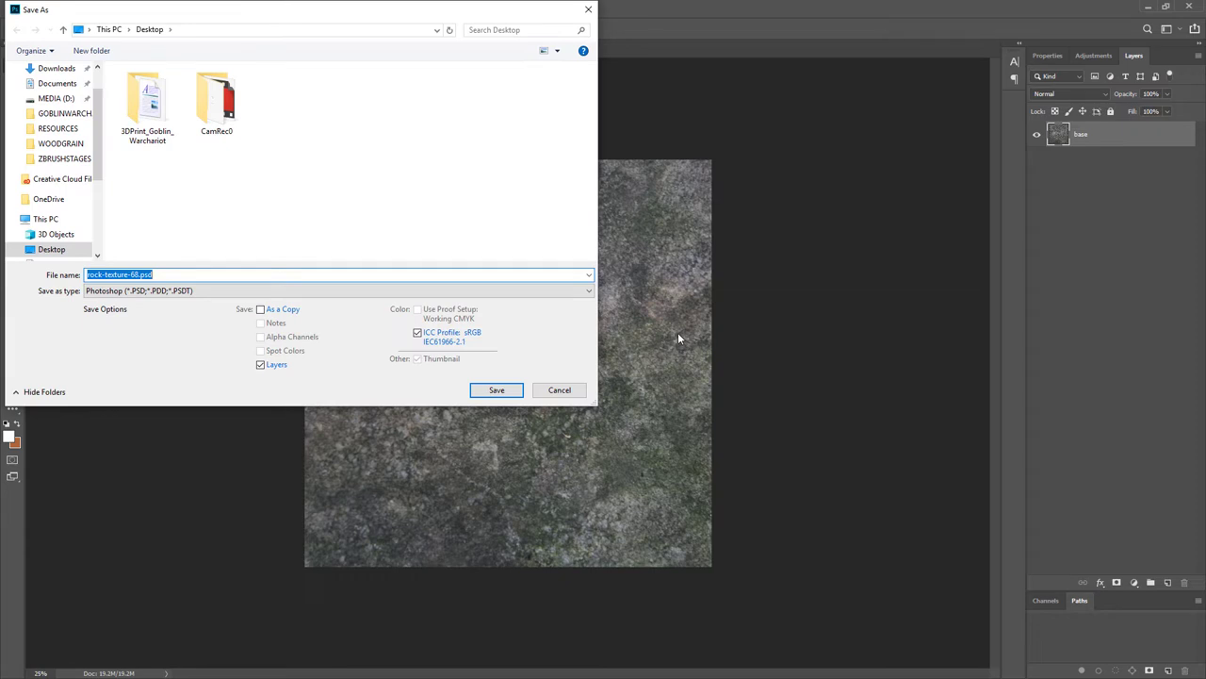
type("ro")
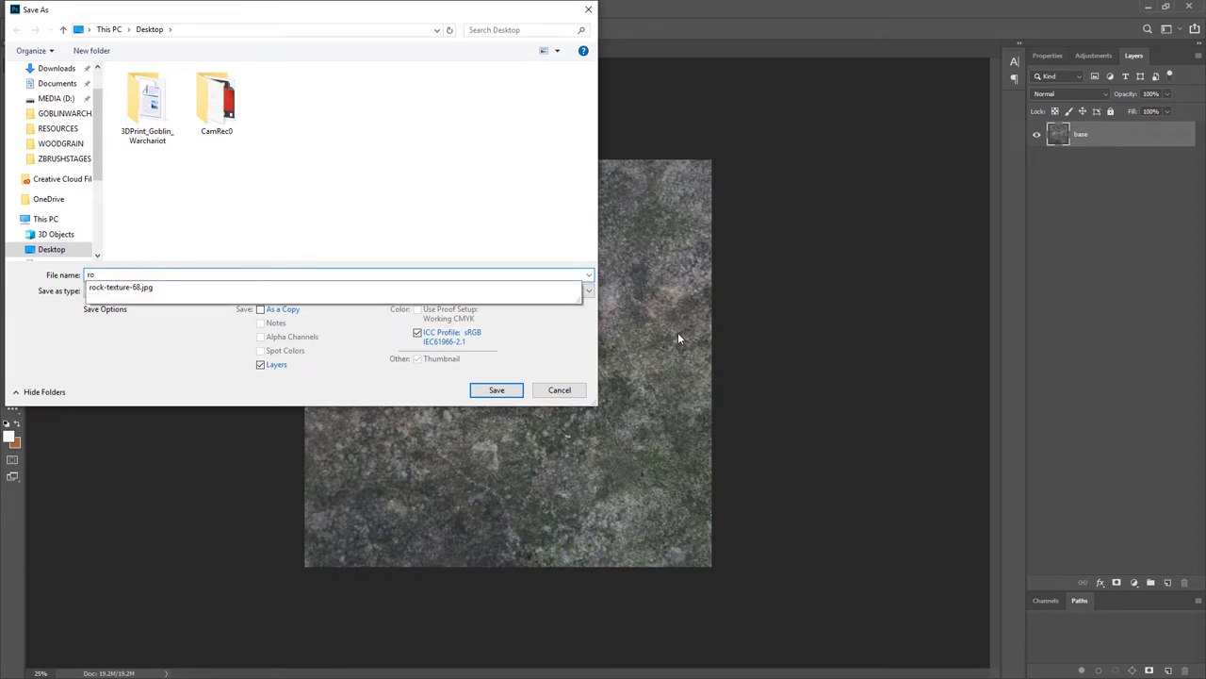
type("cktile")
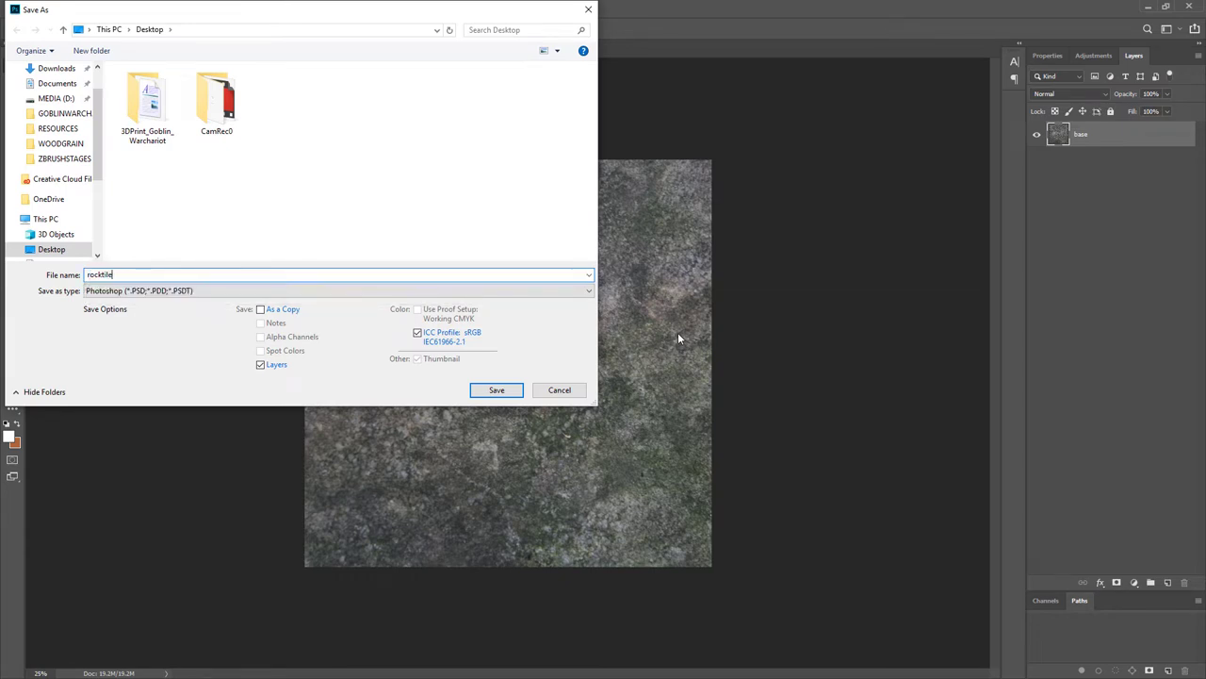
left_click(486, 393)
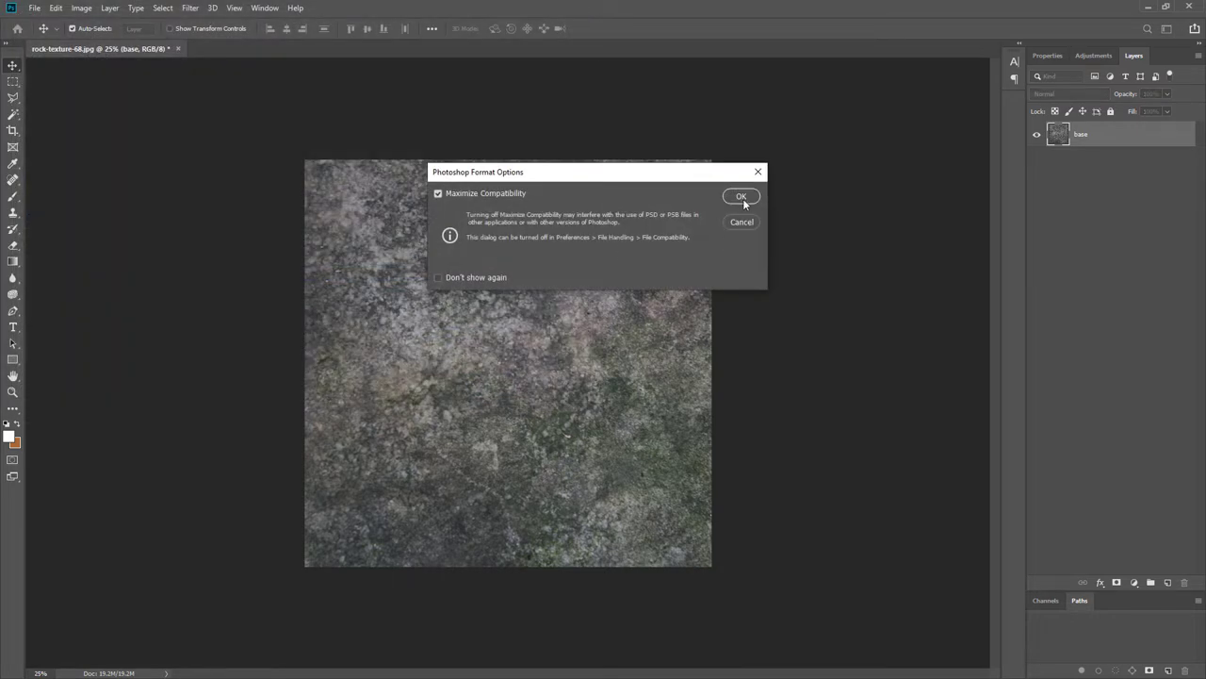
left_click(741, 197)
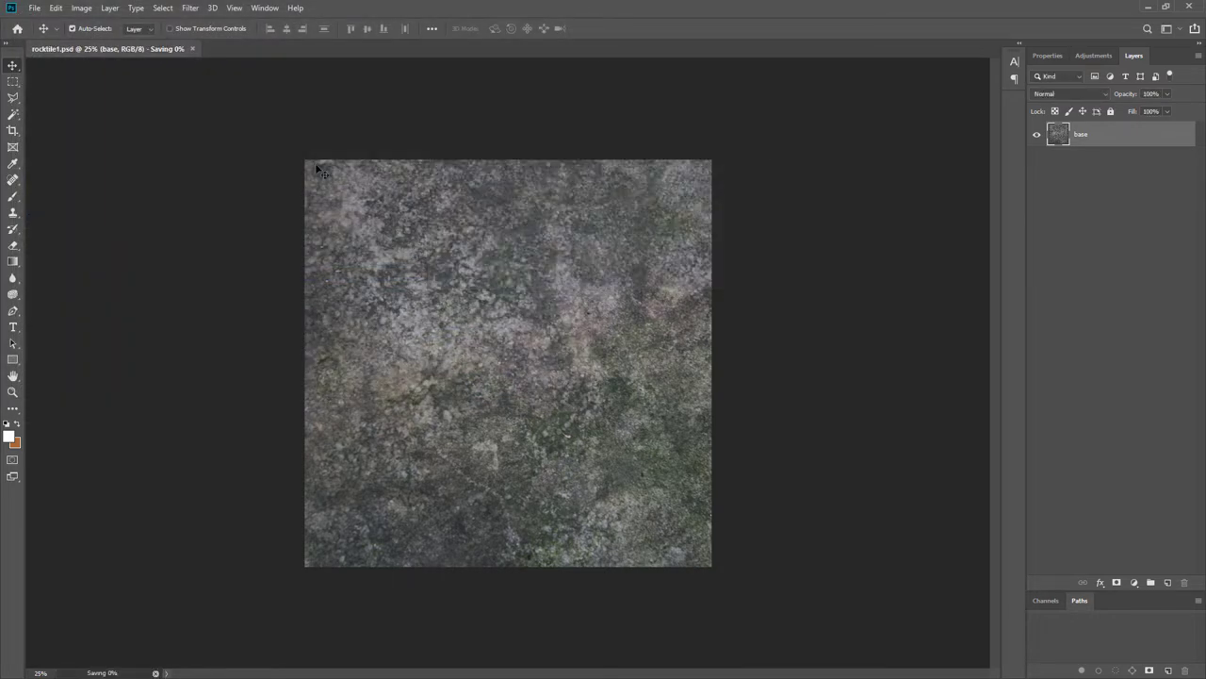
Open the original rock-texture-68.jpg as a second document and return to rocktile1.psd.
left_click(33, 7)
left_click(42, 33)
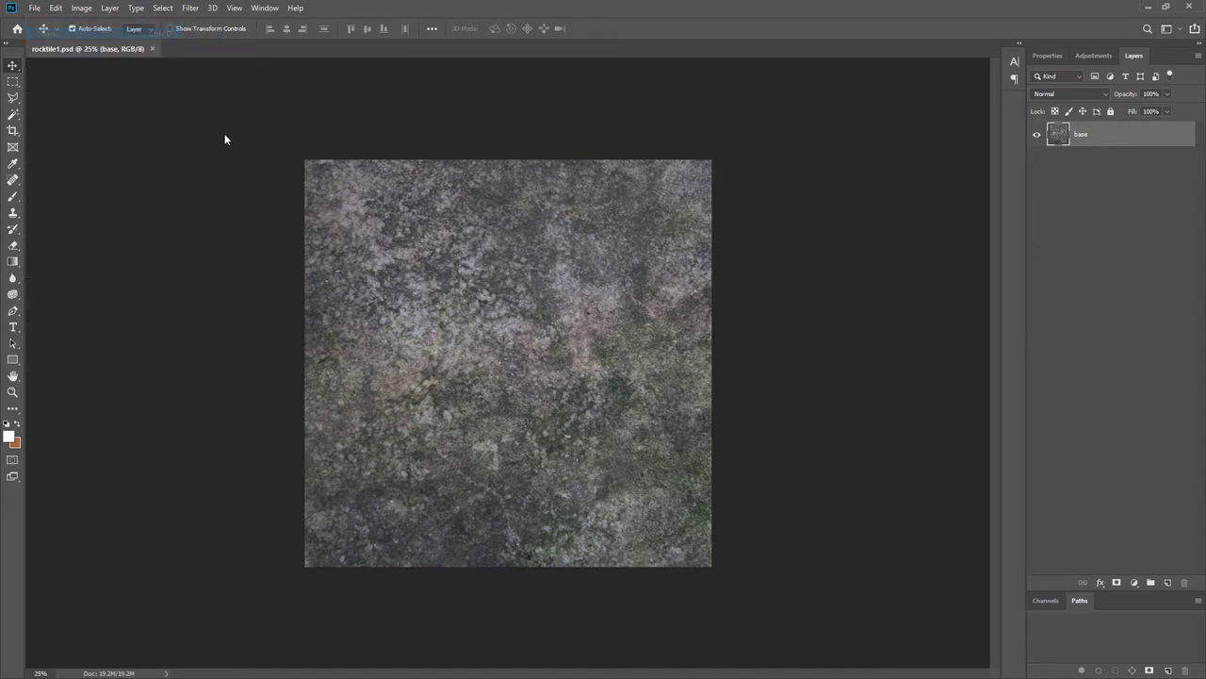
double_click(560, 107)
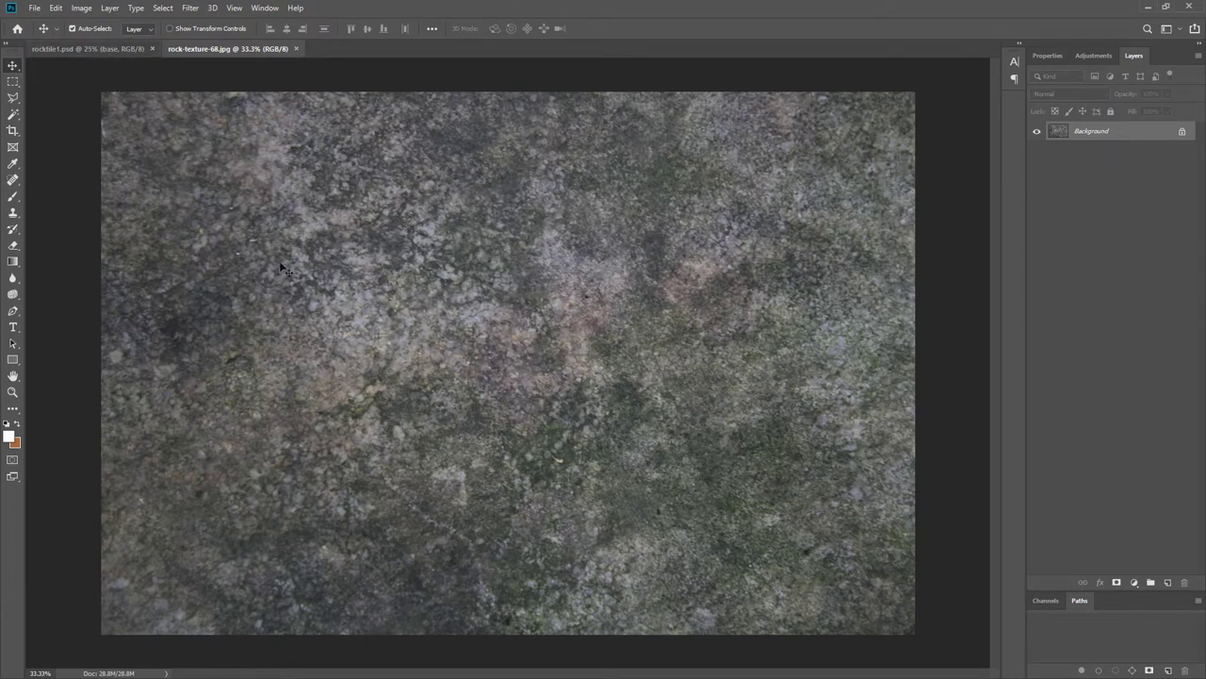
left_click(130, 51)
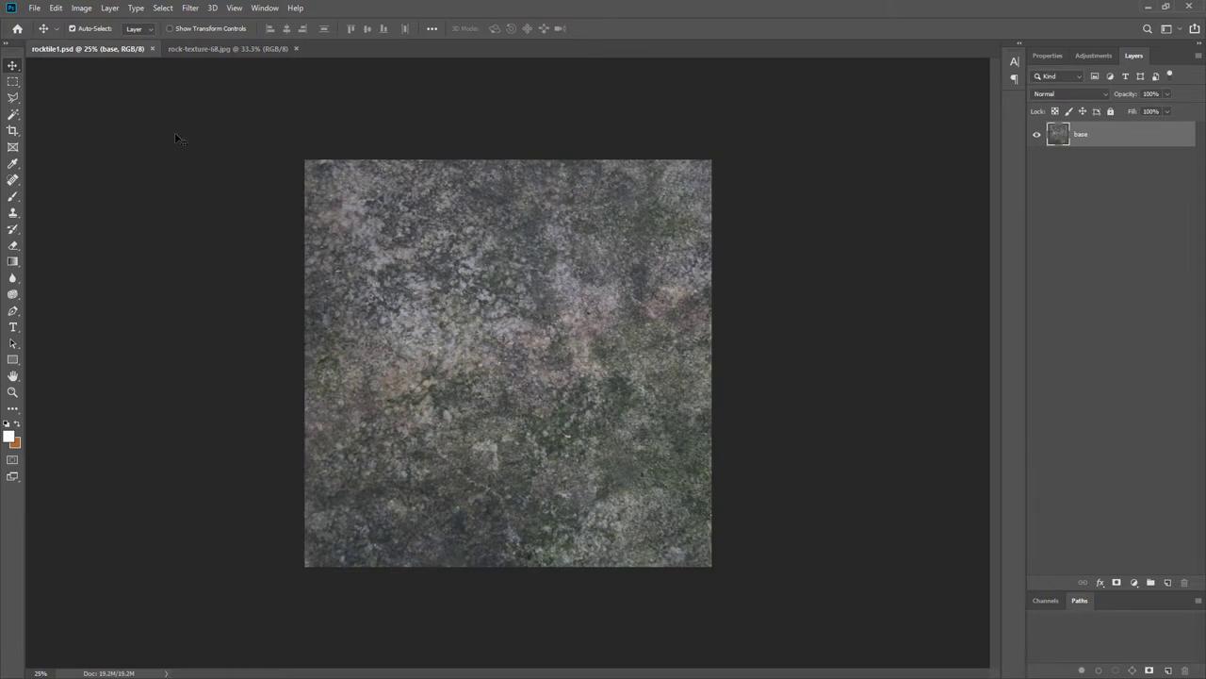
Resize the rocktile1.psd image to 2048 × 2048 pixels.
left_click(83, 10)
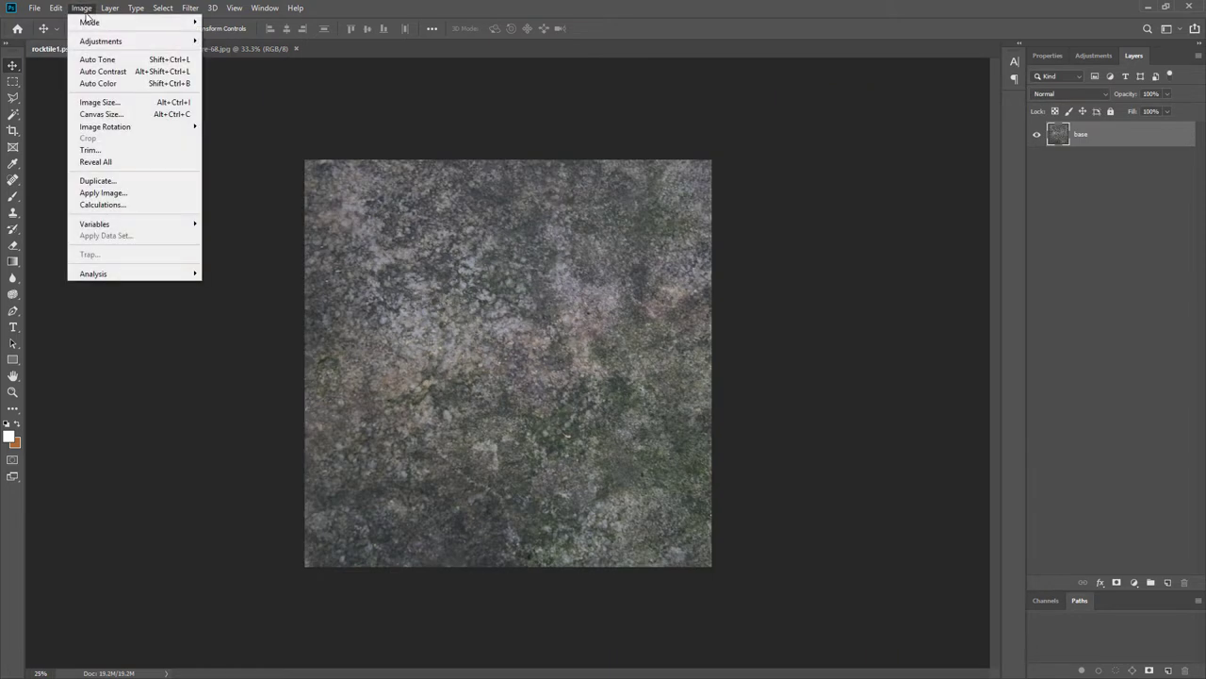
left_click(99, 102)
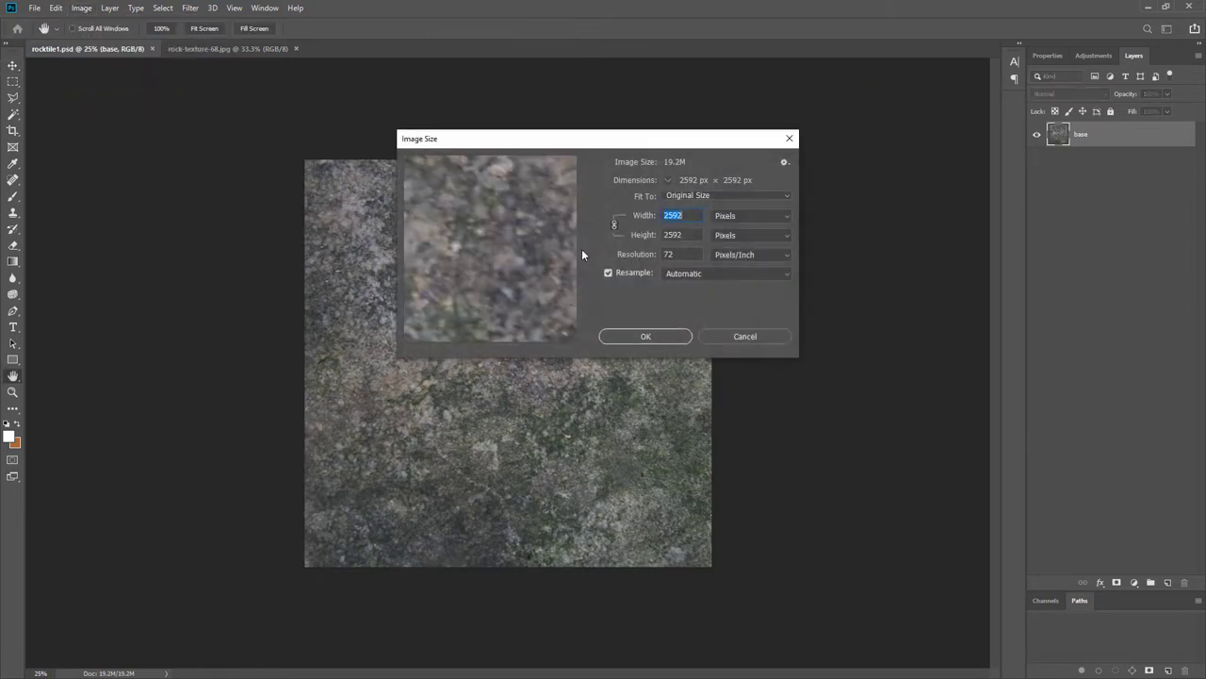
left_click(687, 216)
key("Tab")
left_click(703, 217)
double_click(694, 215)
type("2048")
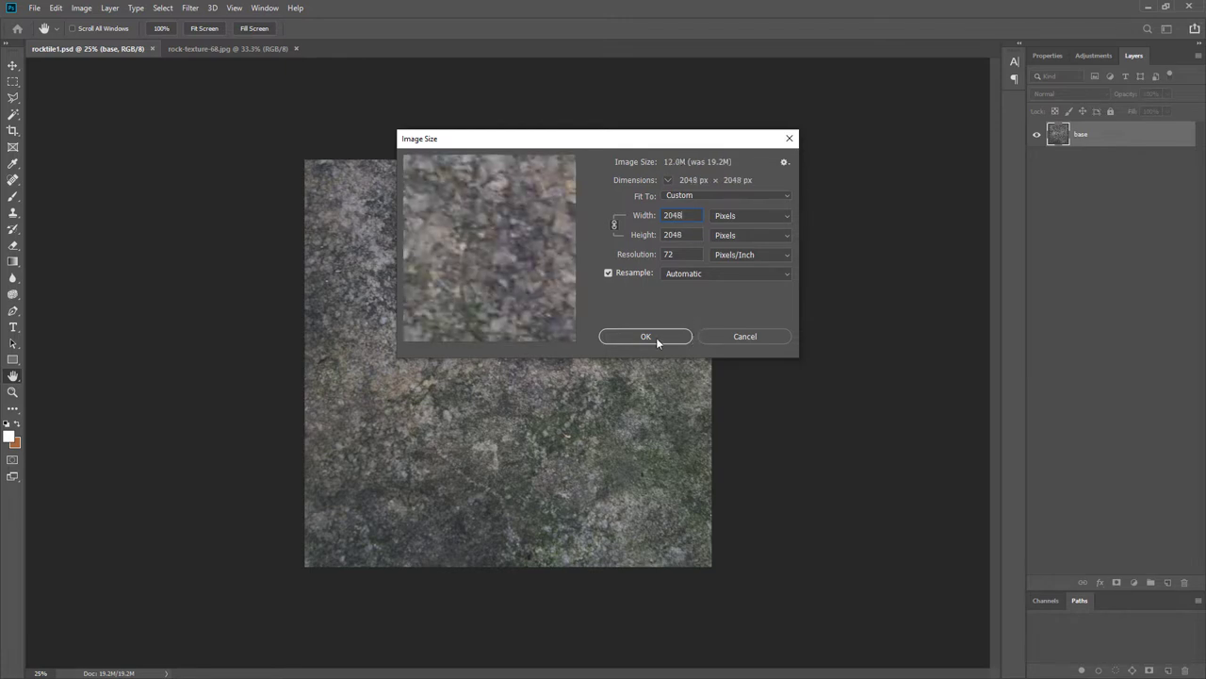
left_click(646, 337)
key("v")
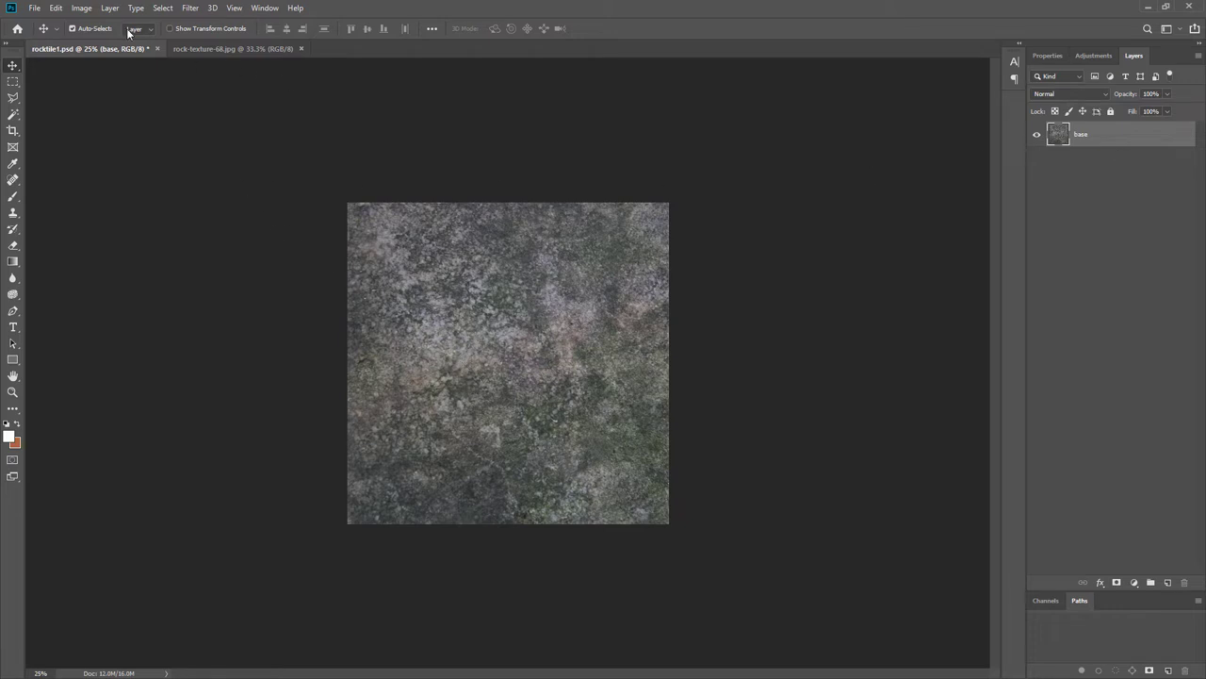
Try doubling the 2048-pixel canvas width and height around a centred anchor, and undo it.
left_click(82, 7)
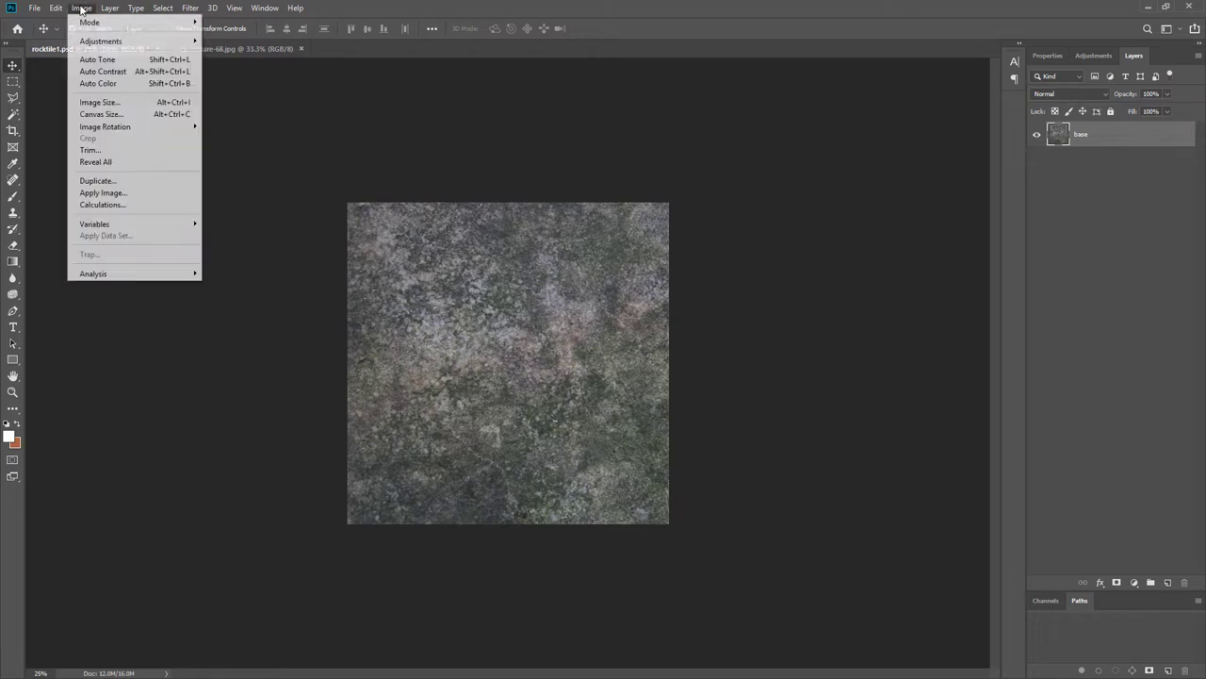
left_click(100, 114)
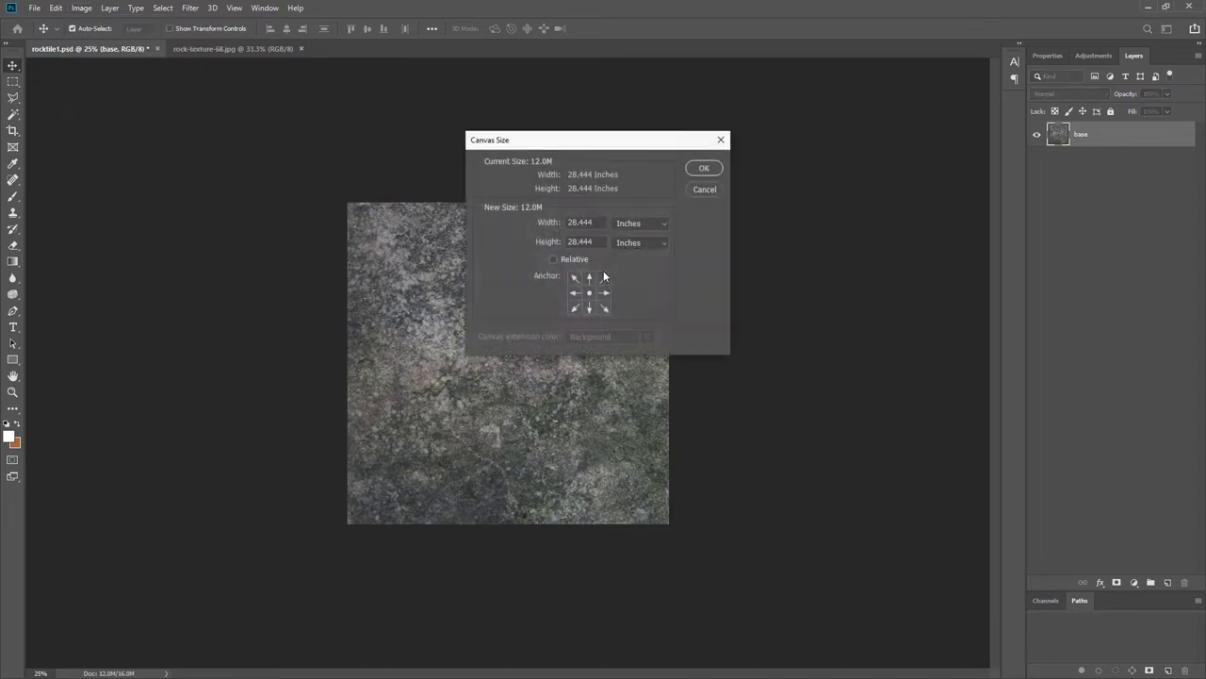
left_click(663, 227)
left_click(650, 235)
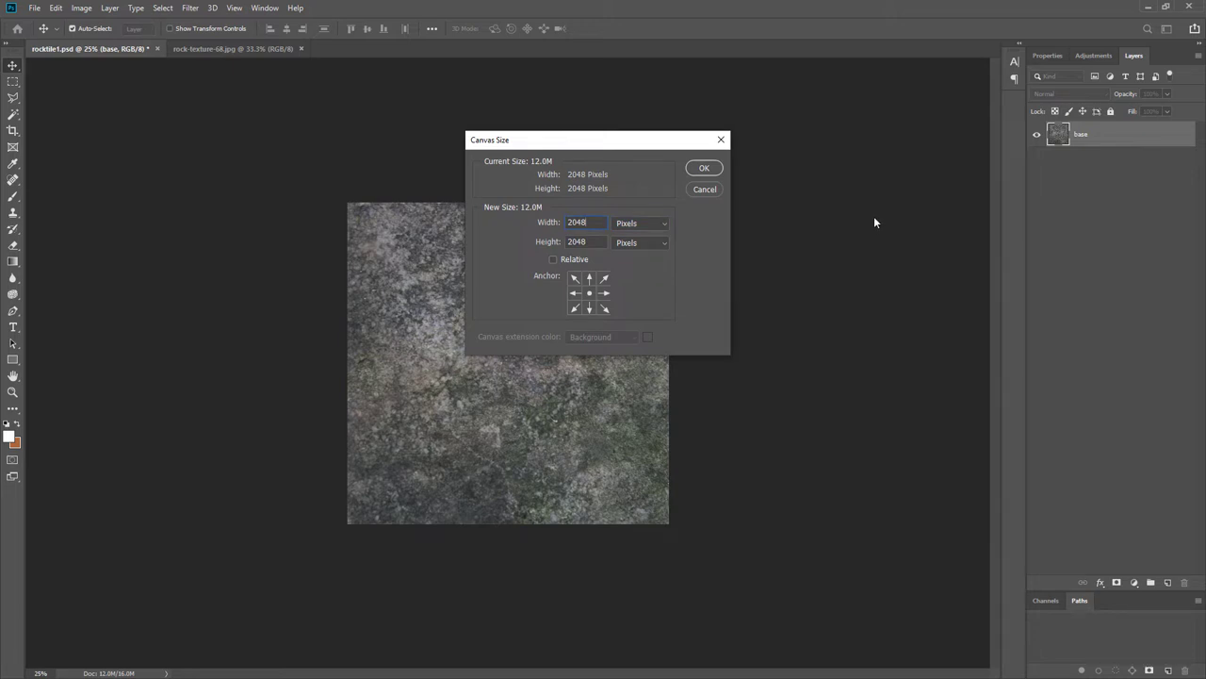
type("*2")
left_click(596, 246)
type("*2")
key("Return")
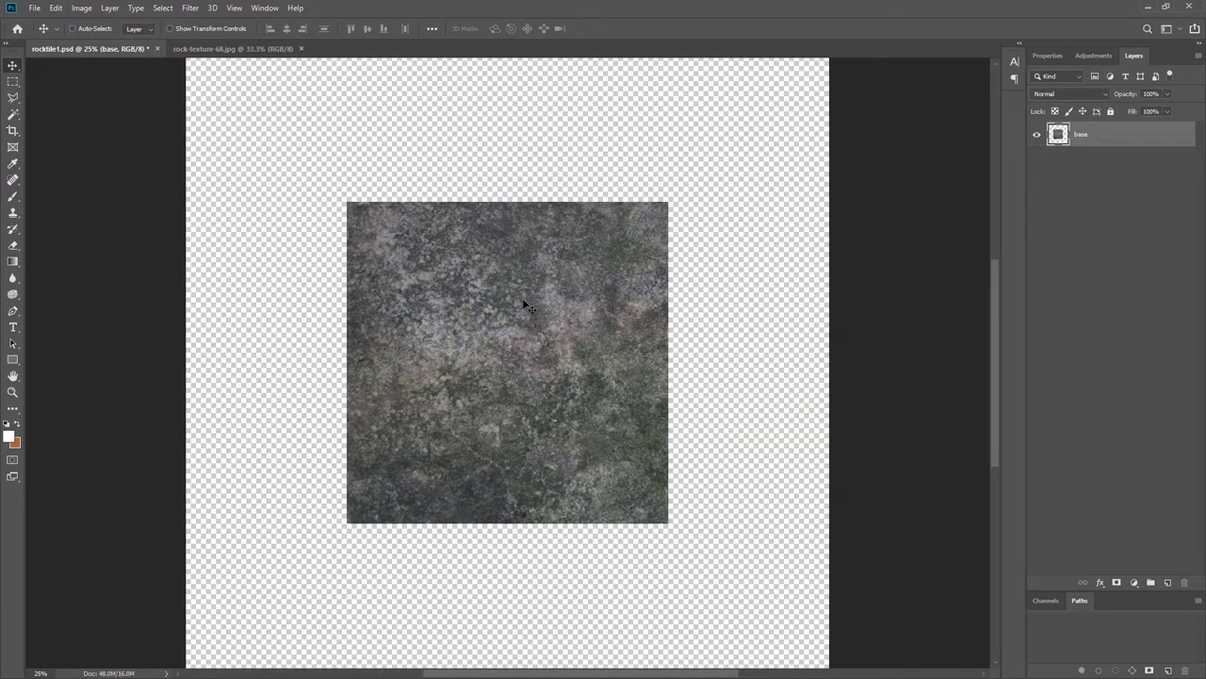
key("ctrl+z")
Double the canvas height in pixels, anchoring the rock image at the canvas's upper-left corner.
left_click(78, 9)
left_click(109, 113)
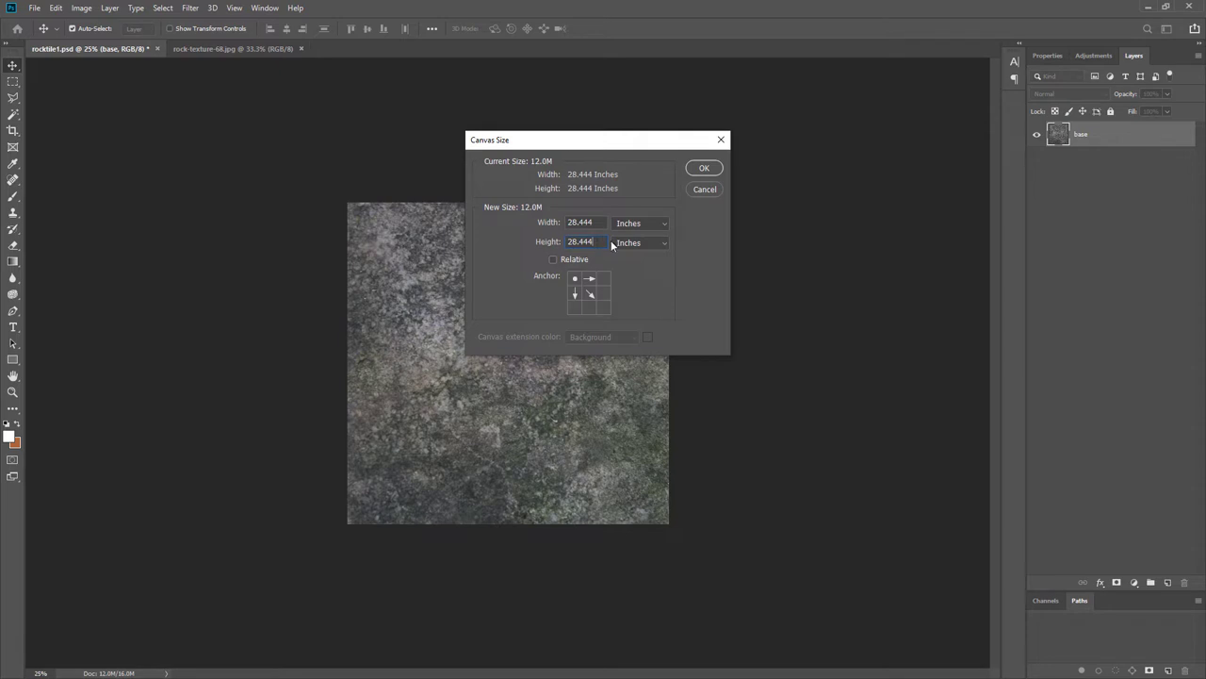
left_click(650, 242)
left_click(612, 264)
type("*2")
key("Return")
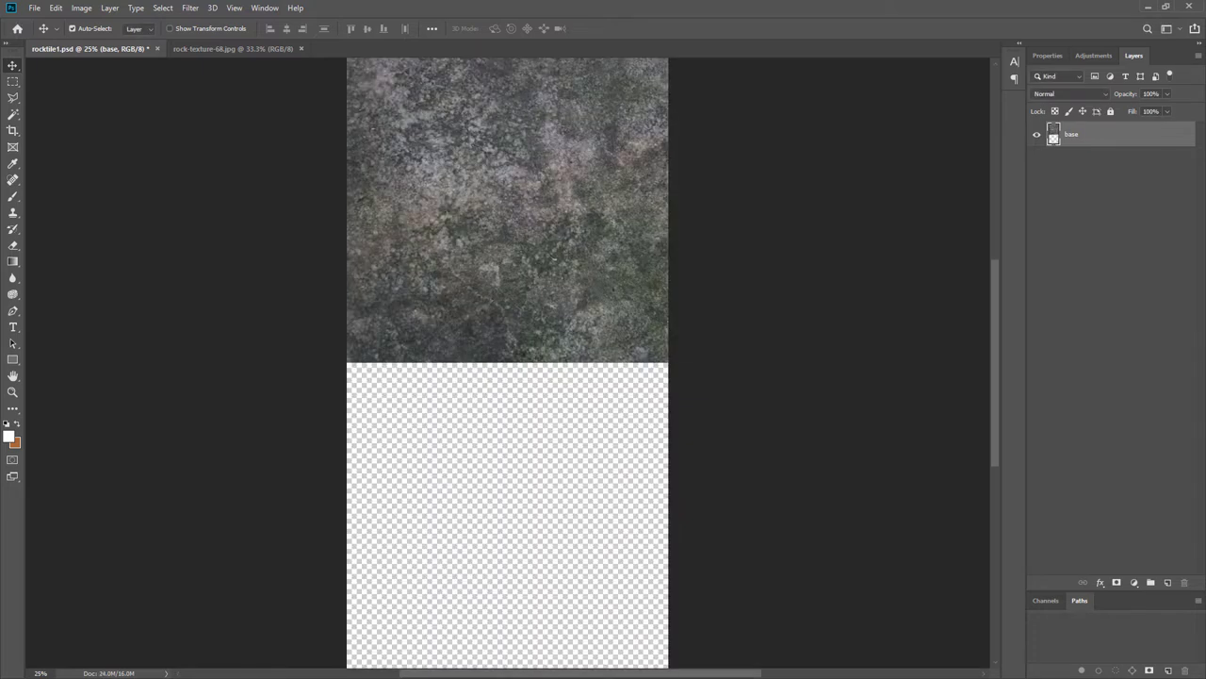
Set the canvas width to 4096 pixels with the rock image anchored at the upper-left corner, and fit the whole canvas in view.
left_click(81, 8)
left_click(104, 114)
left_click(595, 221)
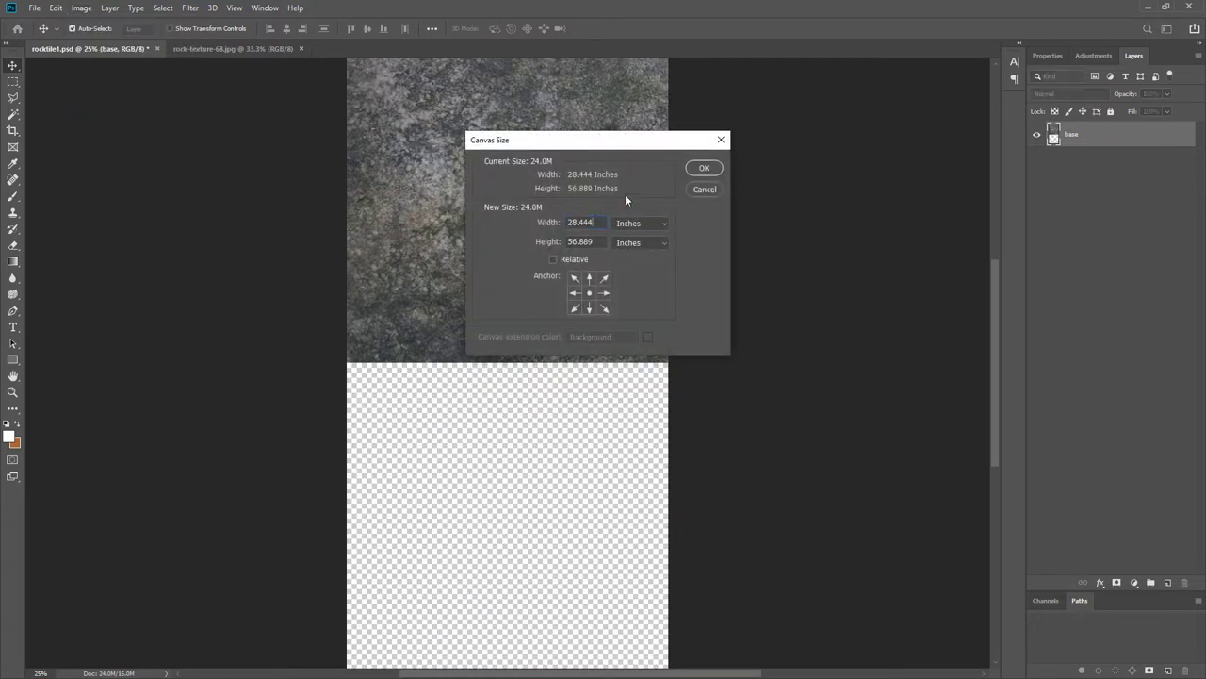
left_click(658, 223)
left_click(617, 244)
double_click(591, 242)
left_click(575, 278)
double_click(590, 221)
type("4096")
left_click(704, 168)
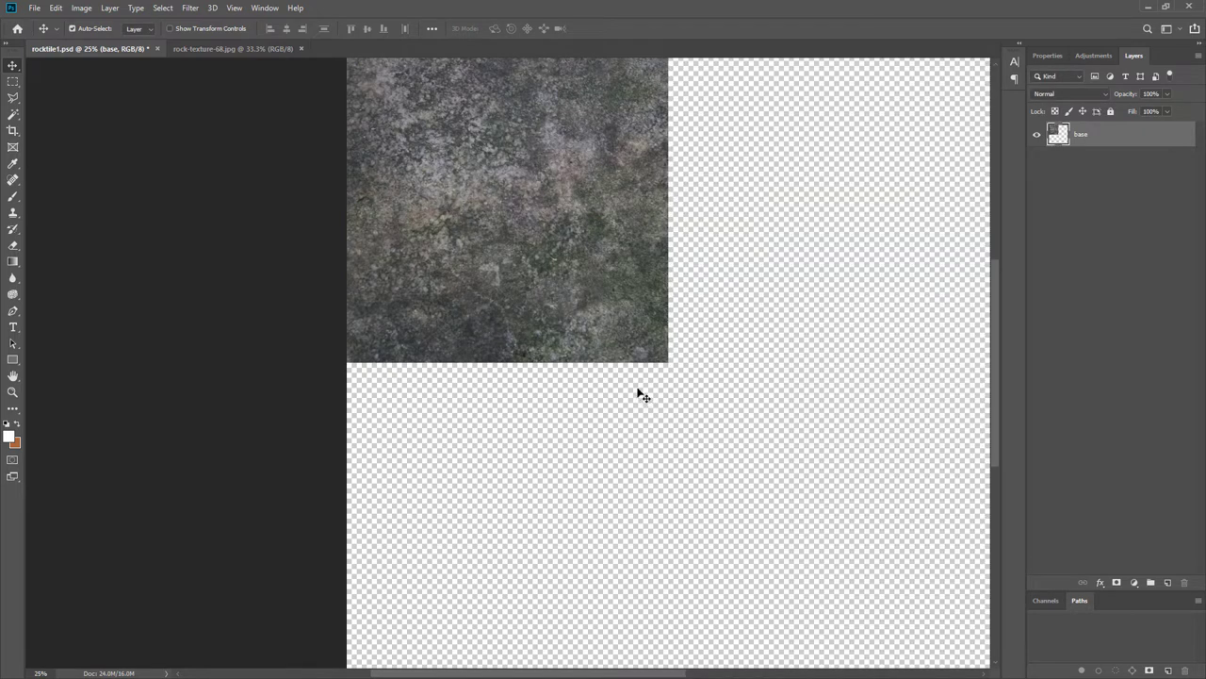
key("ctrl+0")
key("ctrl")
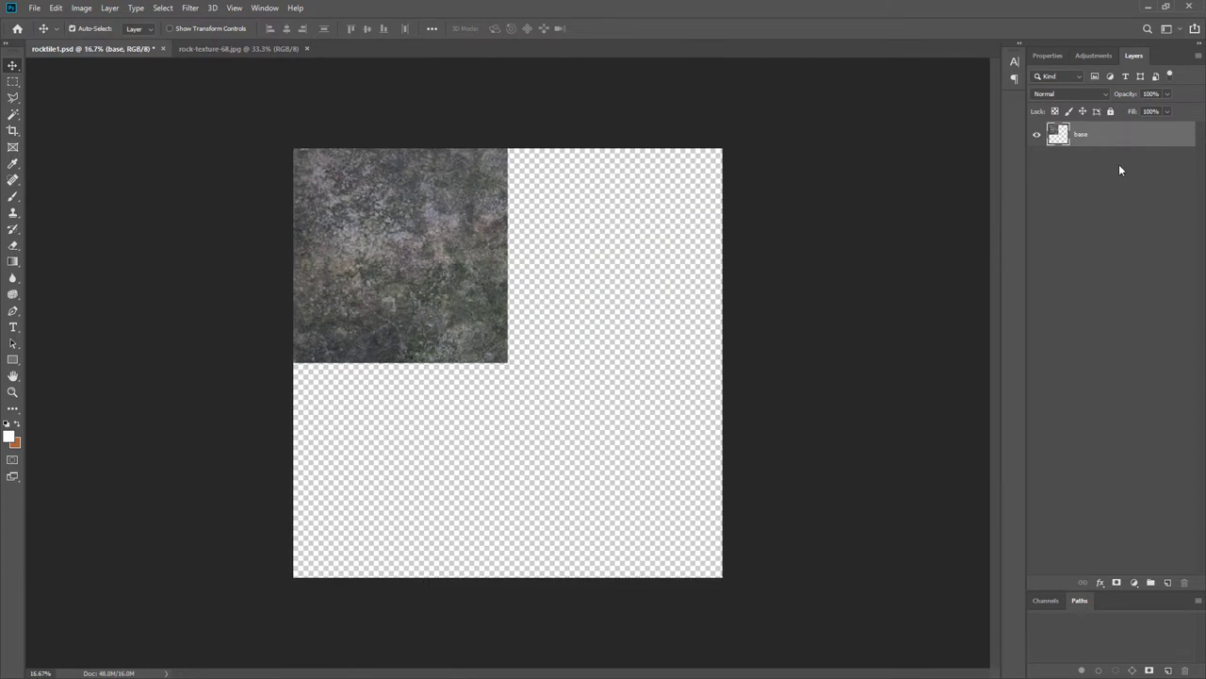
Duplicate the base layer and place the copy in the canvas's upper-right quarter, flush with the original tile.
right_click(1097, 137)
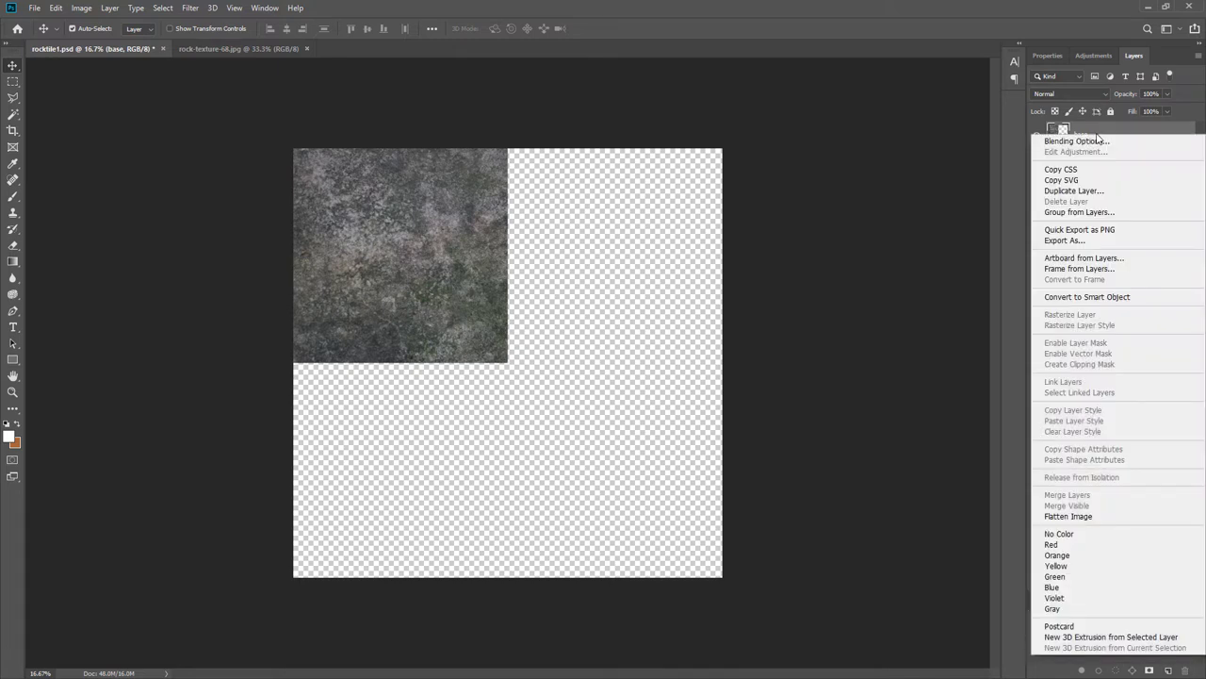
left_click(1075, 191)
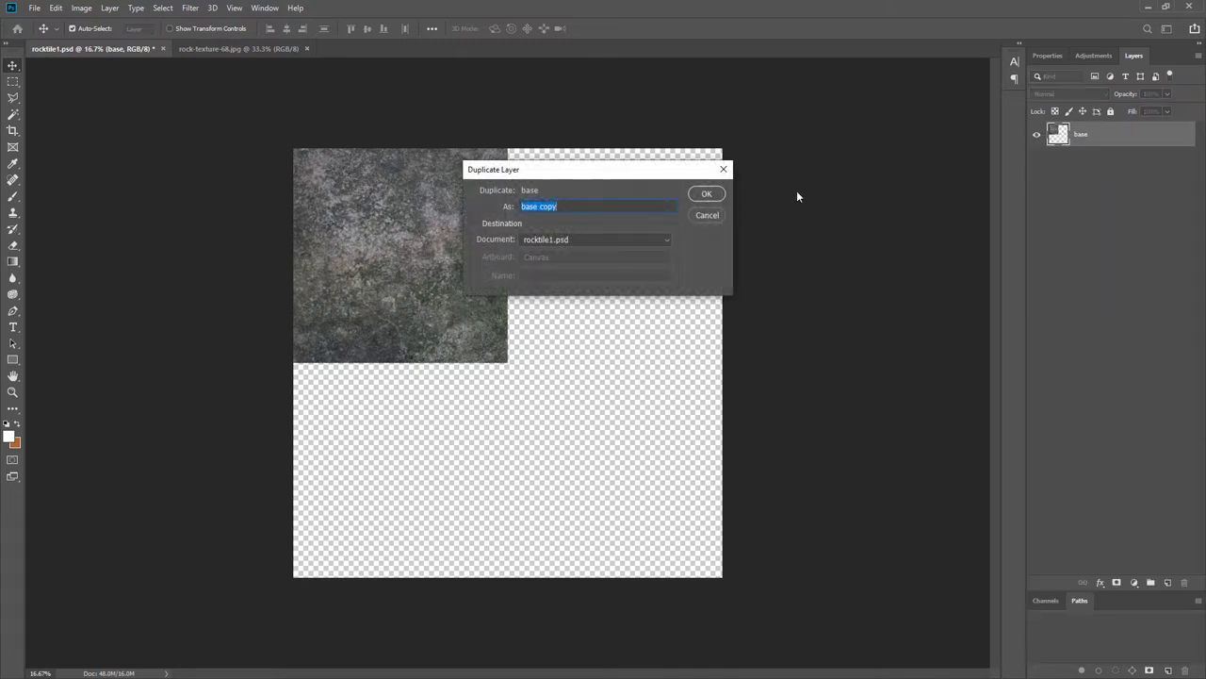
left_click(723, 195)
left_click_drag(351, 260, 578, 277)
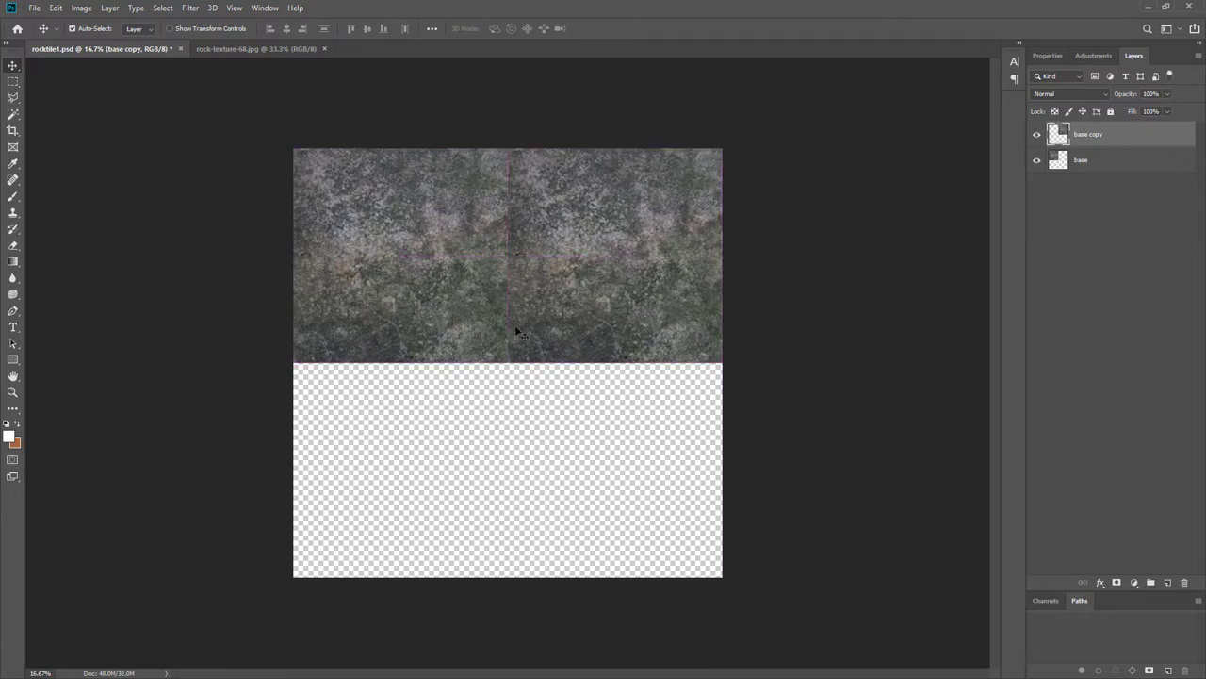
Try a further copy of the rock tile in the canvas's lower-right quarter, and delete that layer.
left_click_drag(516, 333, 577, 439)
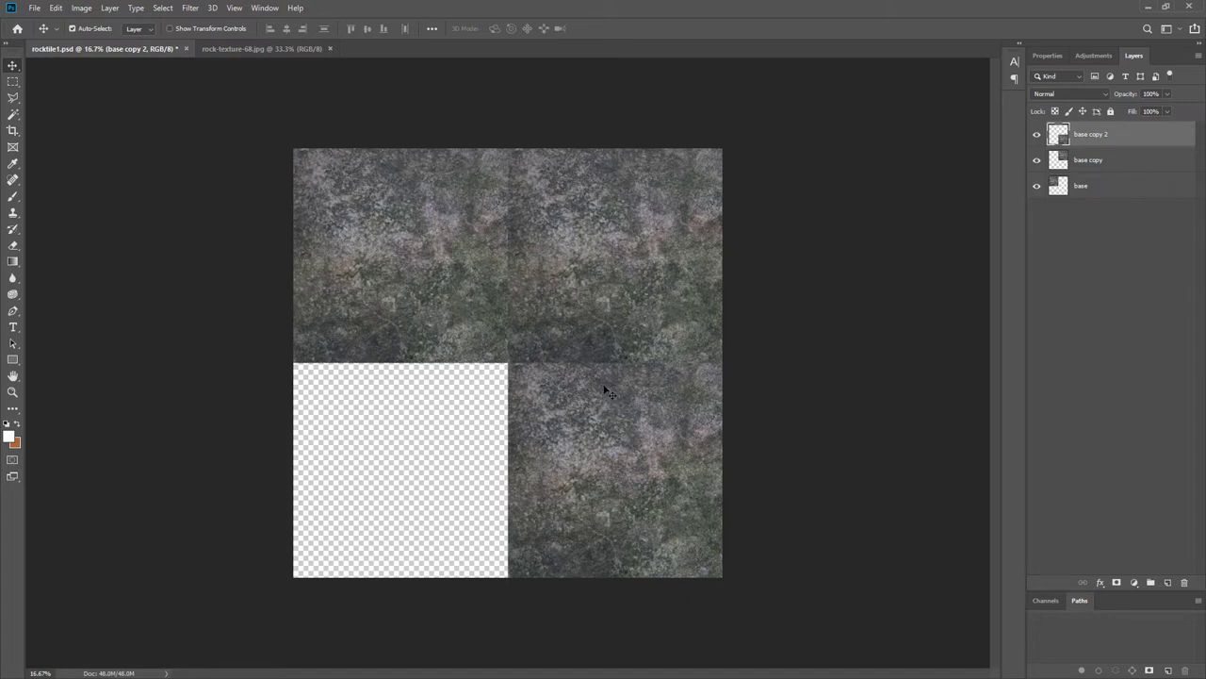
left_click(1084, 160)
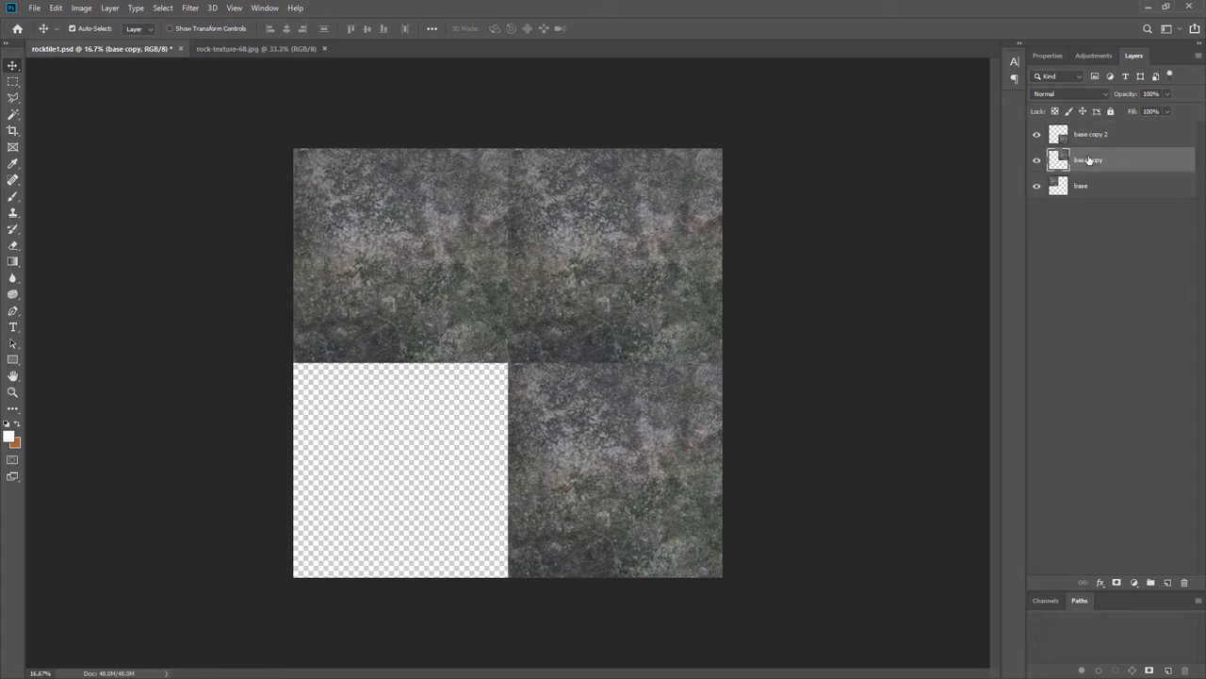
left_click(1088, 137)
left_click(1184, 582)
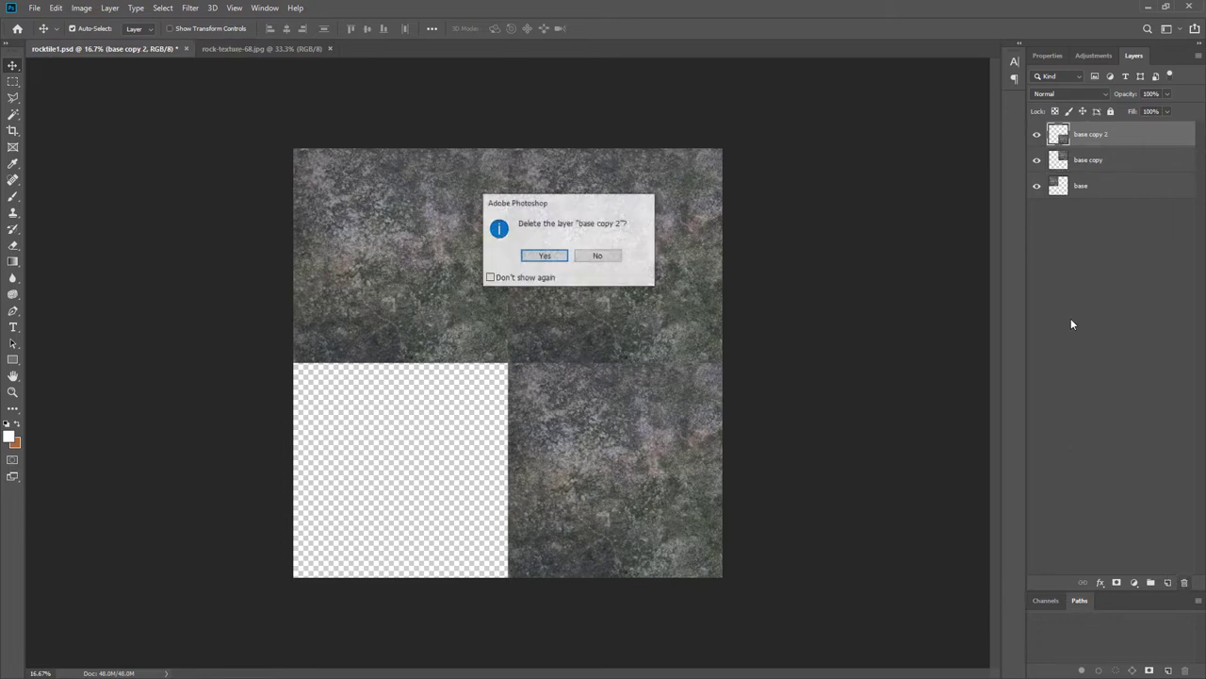
left_click(546, 258)
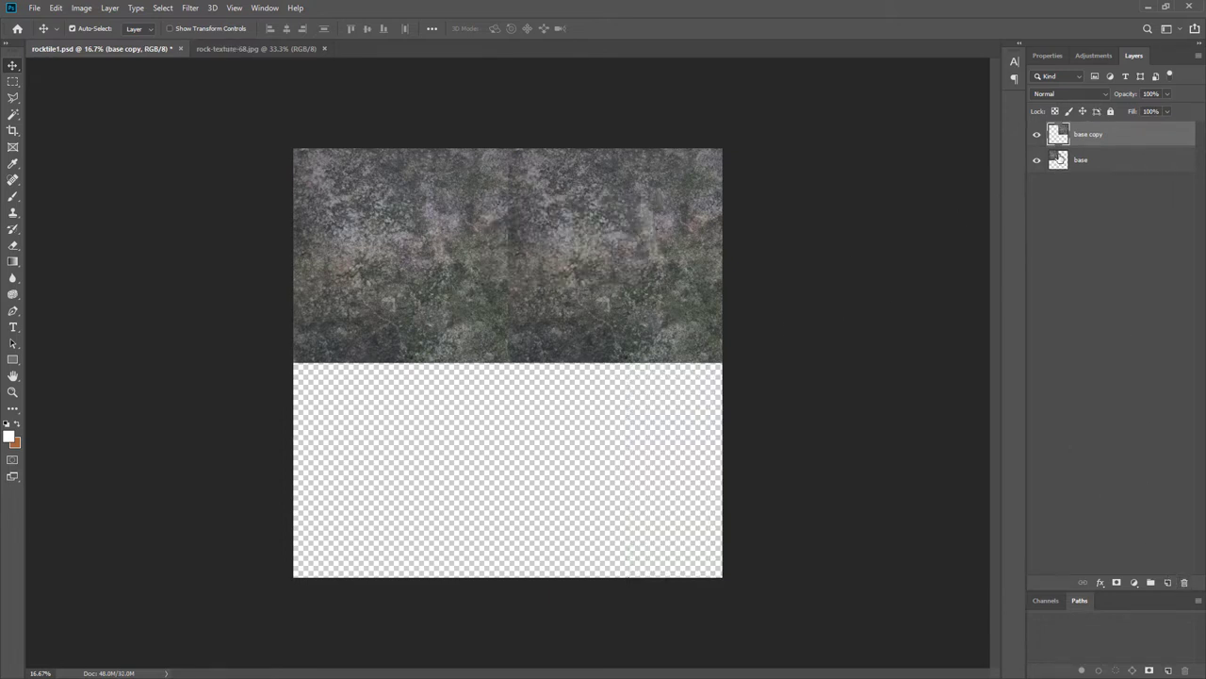
Flip the upper-right tile copy horizontally and merge it down into the base layer.
left_click(57, 8)
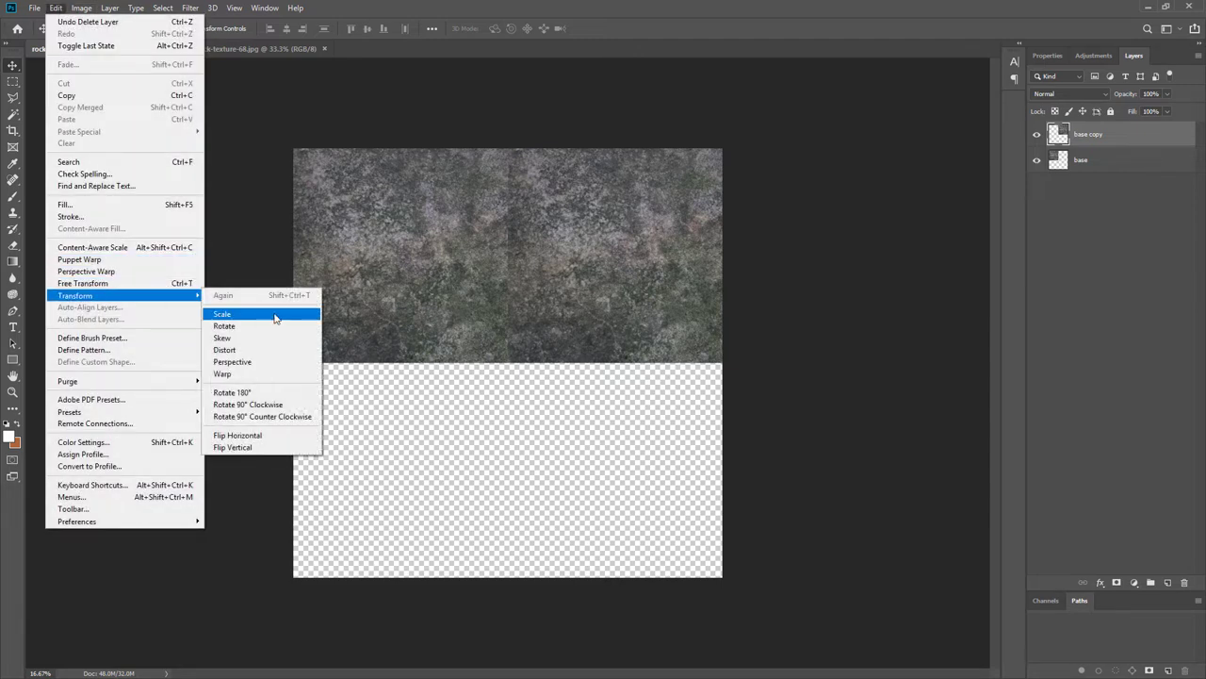
left_click(242, 437)
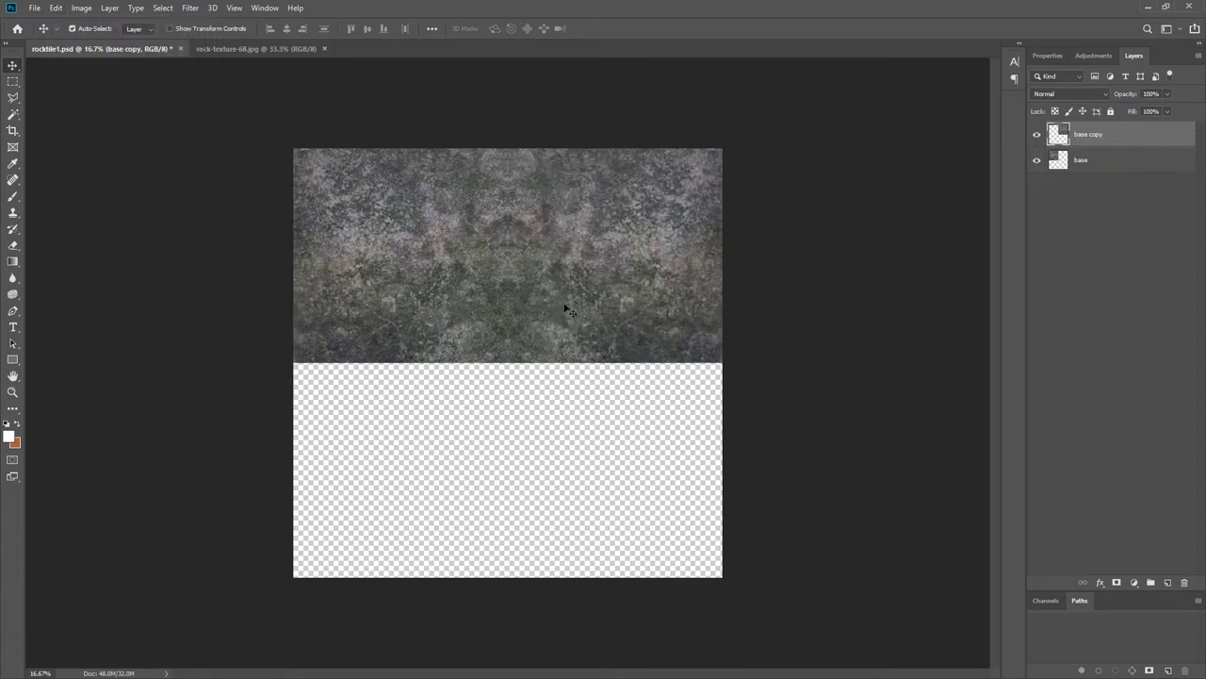
right_click(1086, 136)
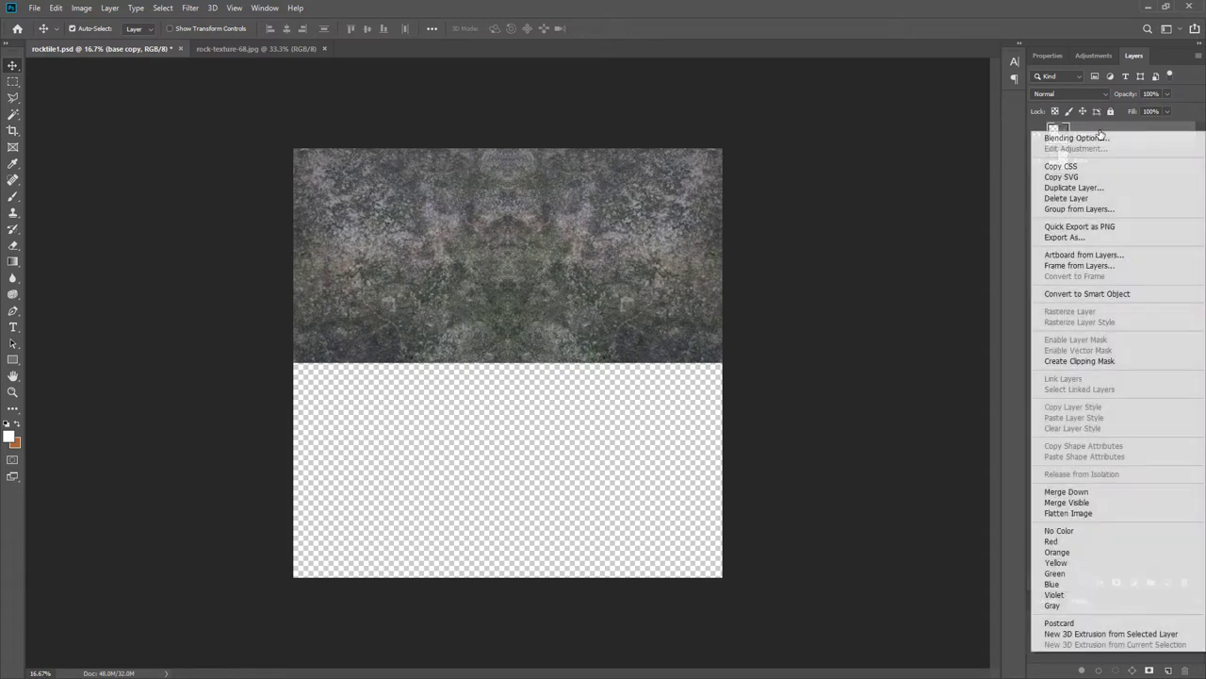
left_click(1067, 492)
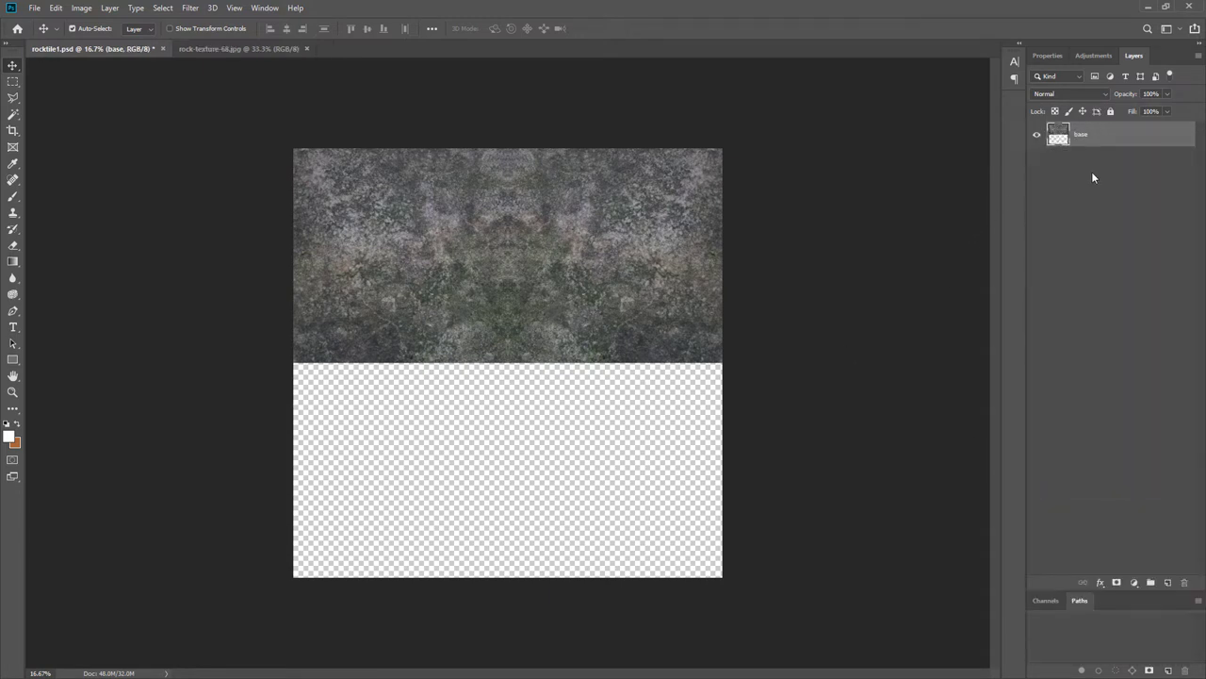
right_click(1090, 139)
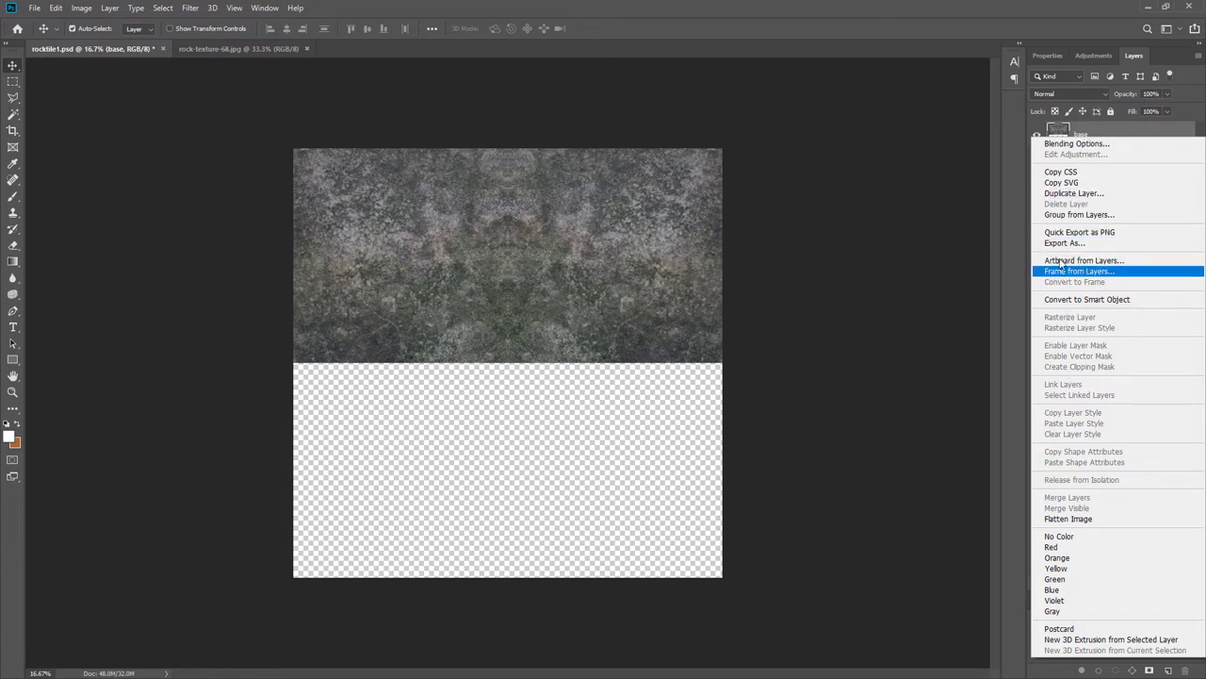
left_click(985, 248)
right_click(1073, 137)
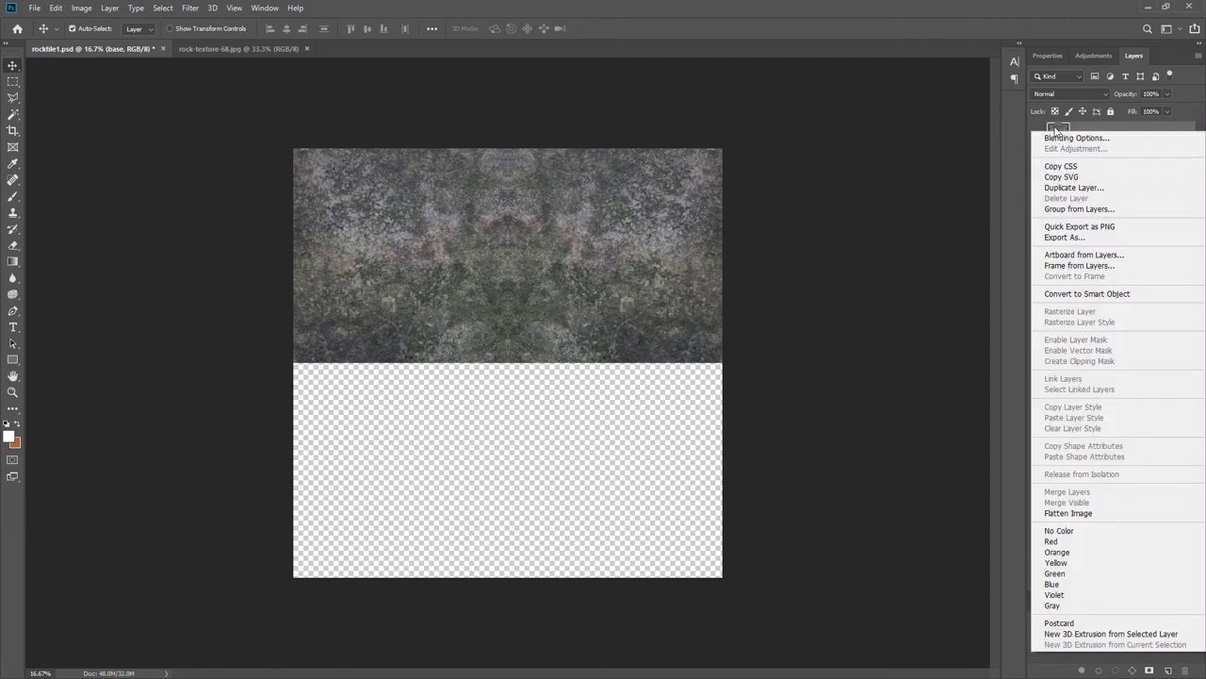
right_click(1056, 129)
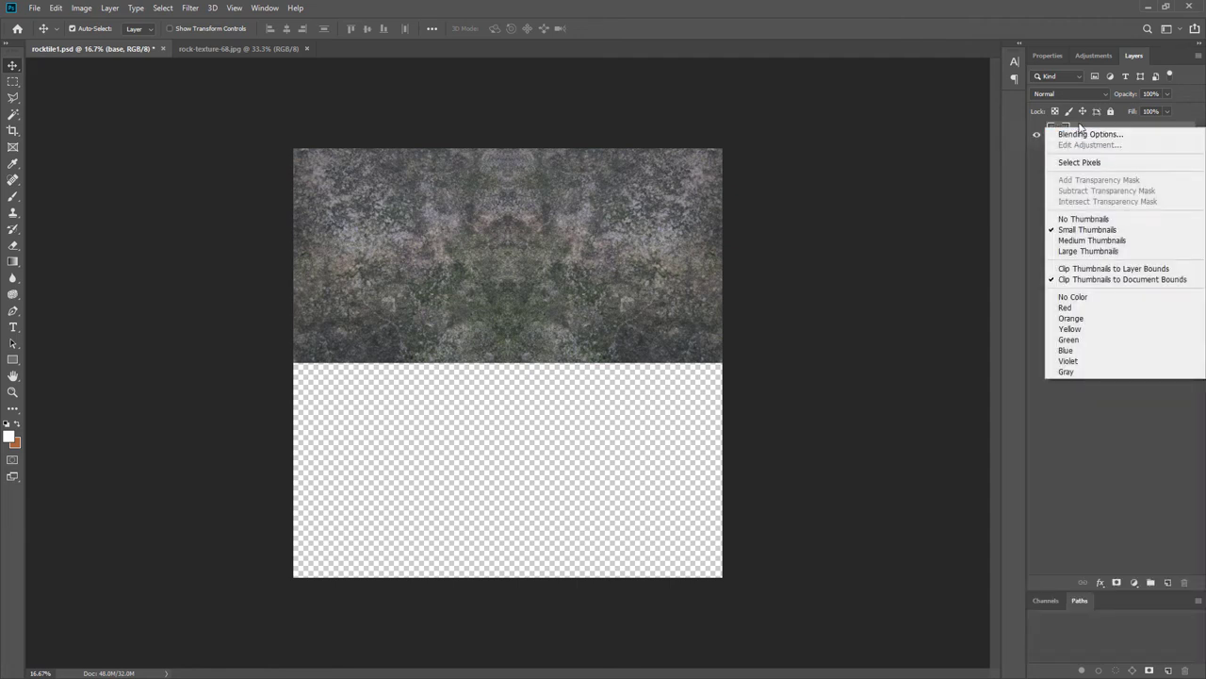
key("Escape")
Duplicate the merged base layer and place the copy in the empty lower half of the canvas.
left_click(1198, 57)
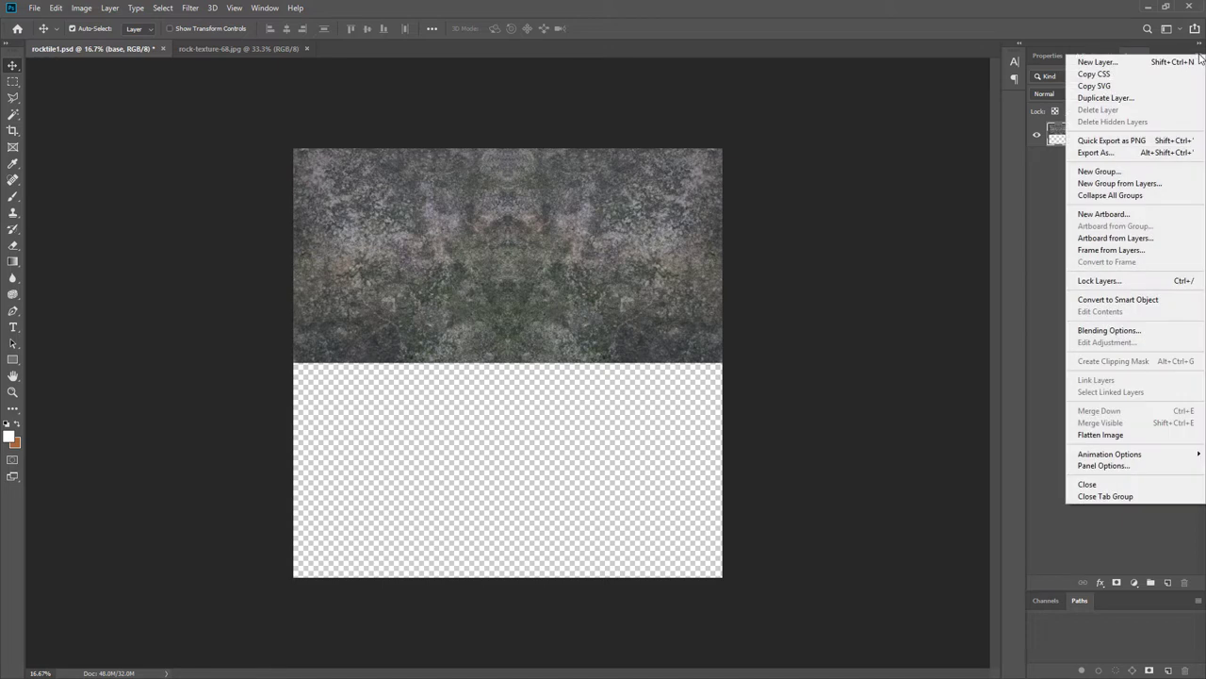
left_click(1101, 99)
left_click(707, 194)
left_click_drag(545, 245, 563, 447)
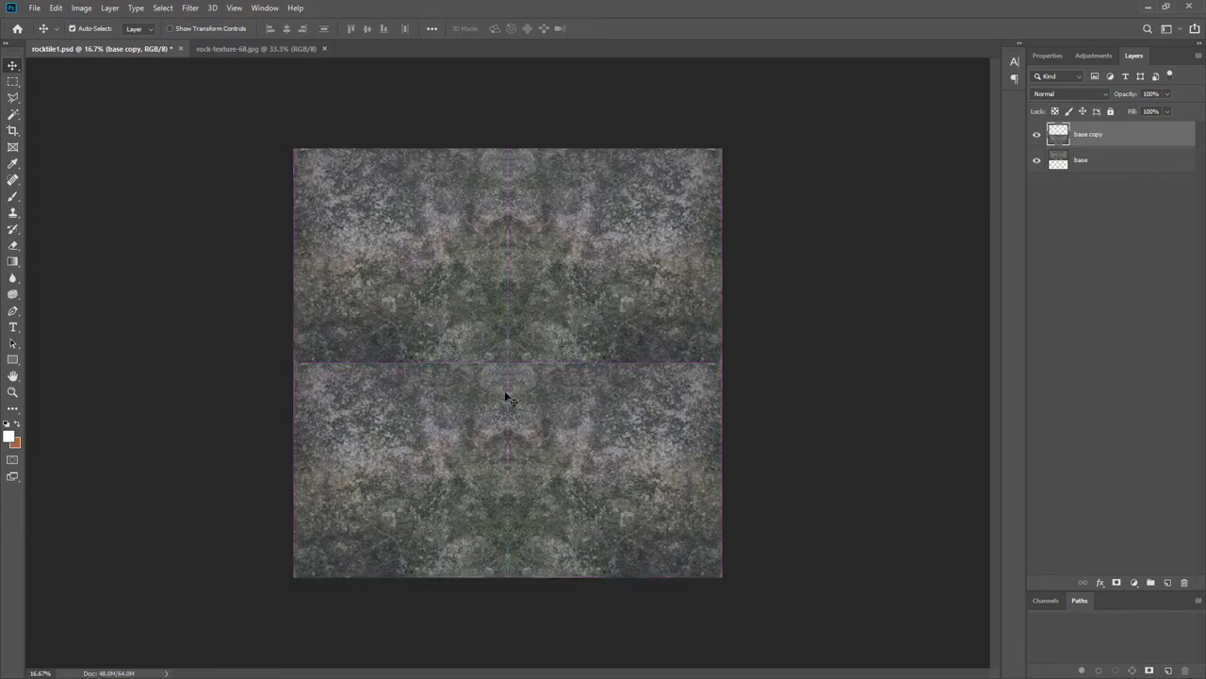
Flip the lower copy vertically and merge it down into the base layer.
left_click(60, 10)
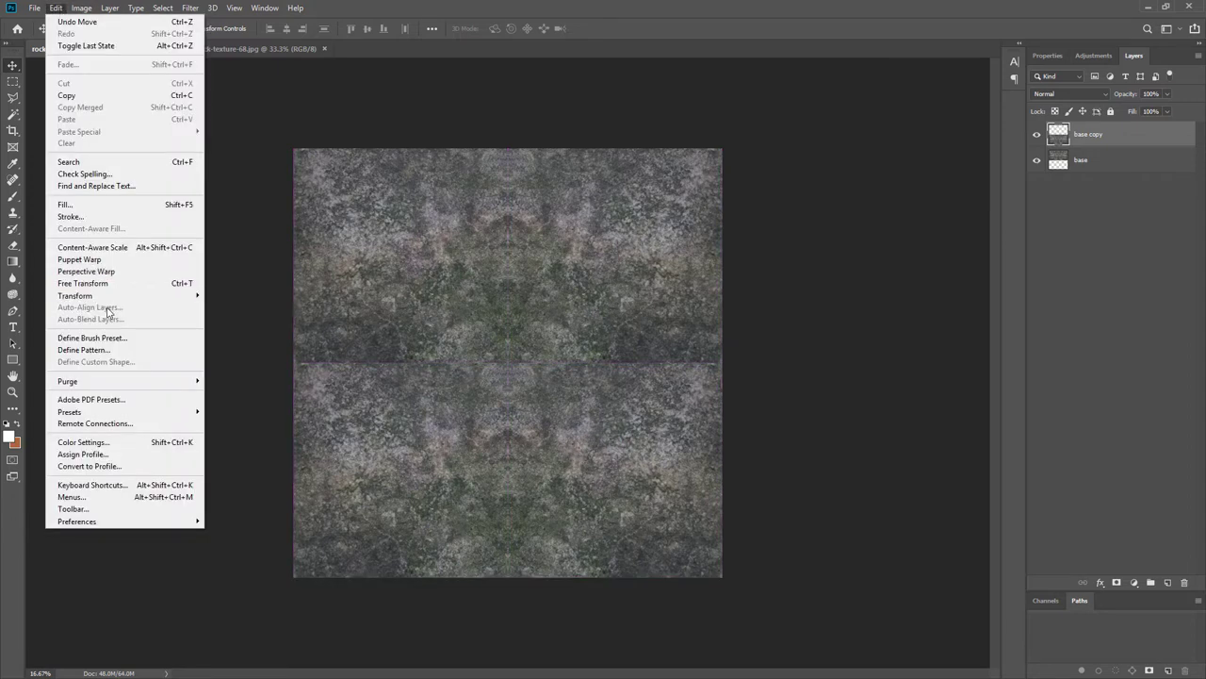
mouse_move(155, 298)
left_click(240, 447)
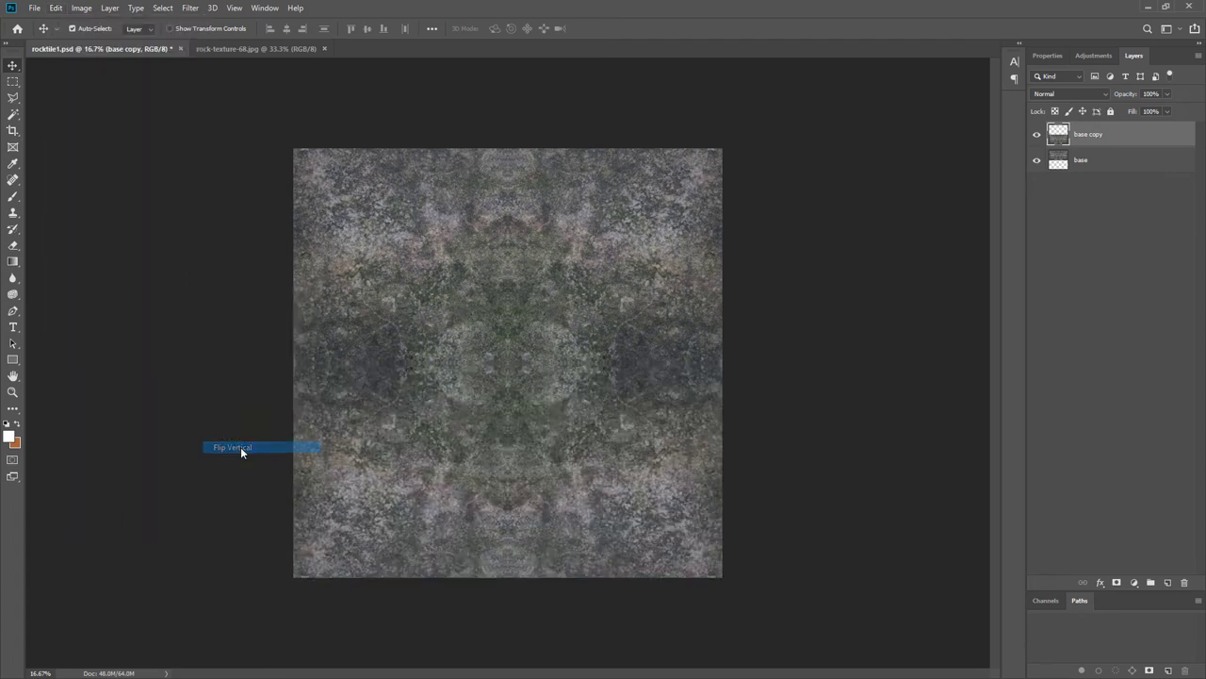
right_click(1090, 136)
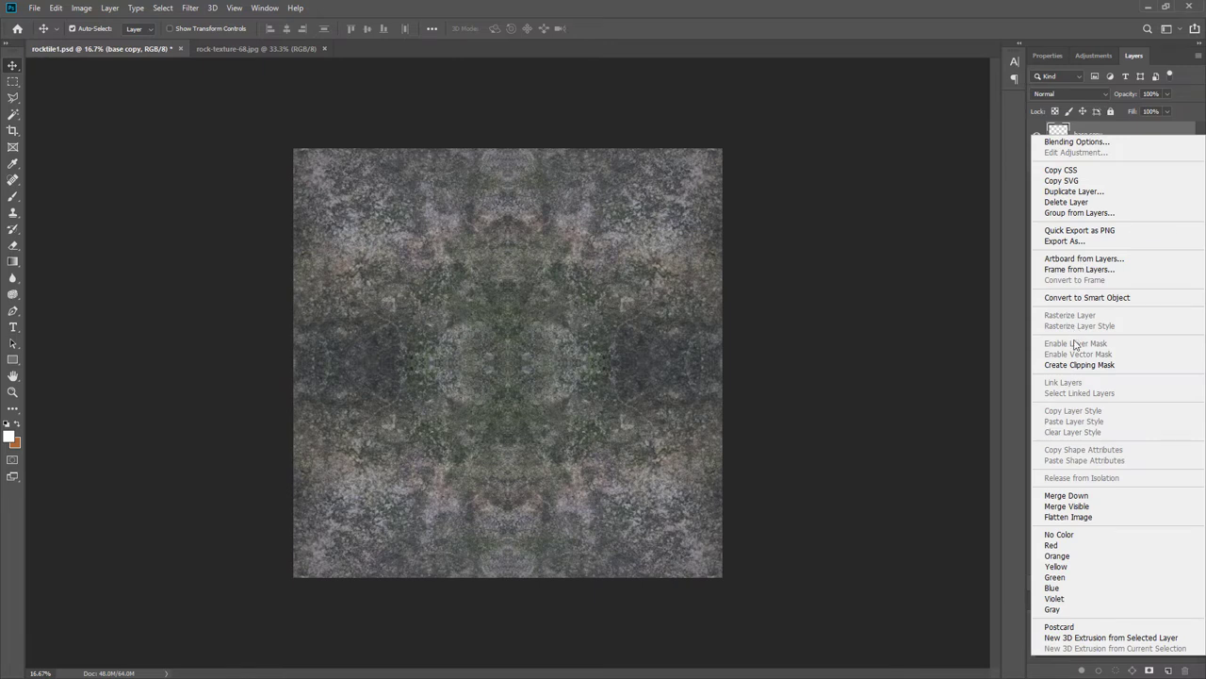
left_click(1063, 496)
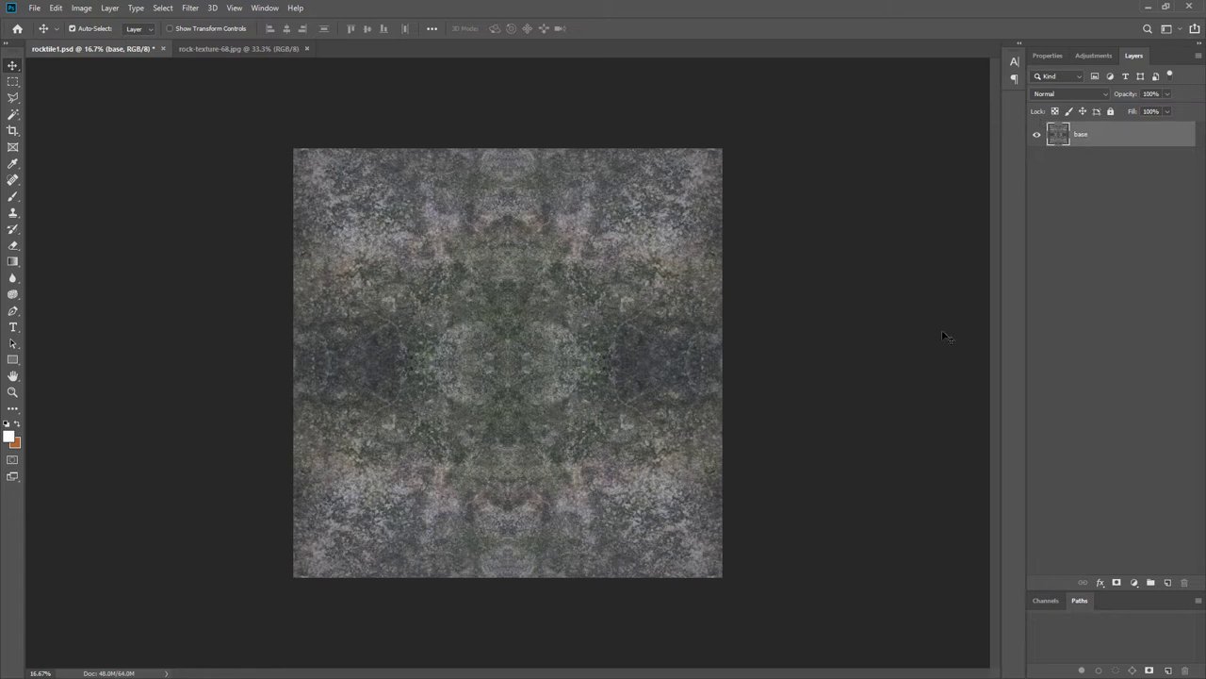
Scale the mirrored tile to about 41% at the canvas's upper-left corner and place a duplicate directly beside it as a tiling test.
key("ctrl+t")
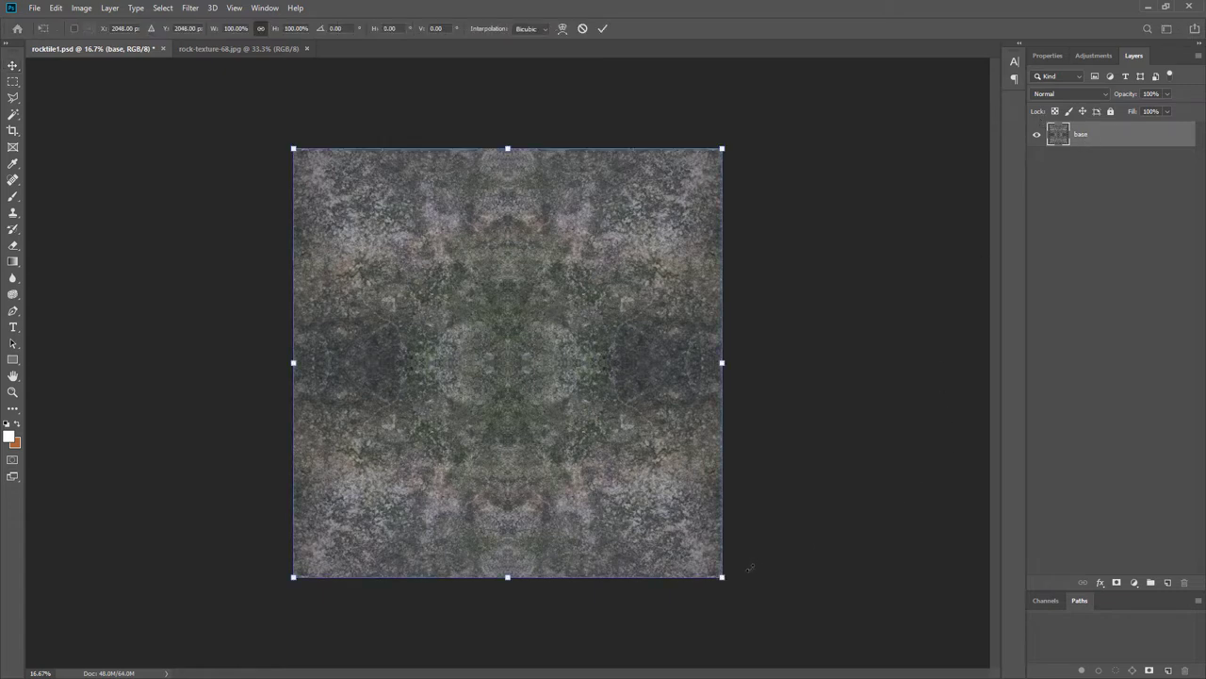
left_click_drag(721, 577, 468, 323)
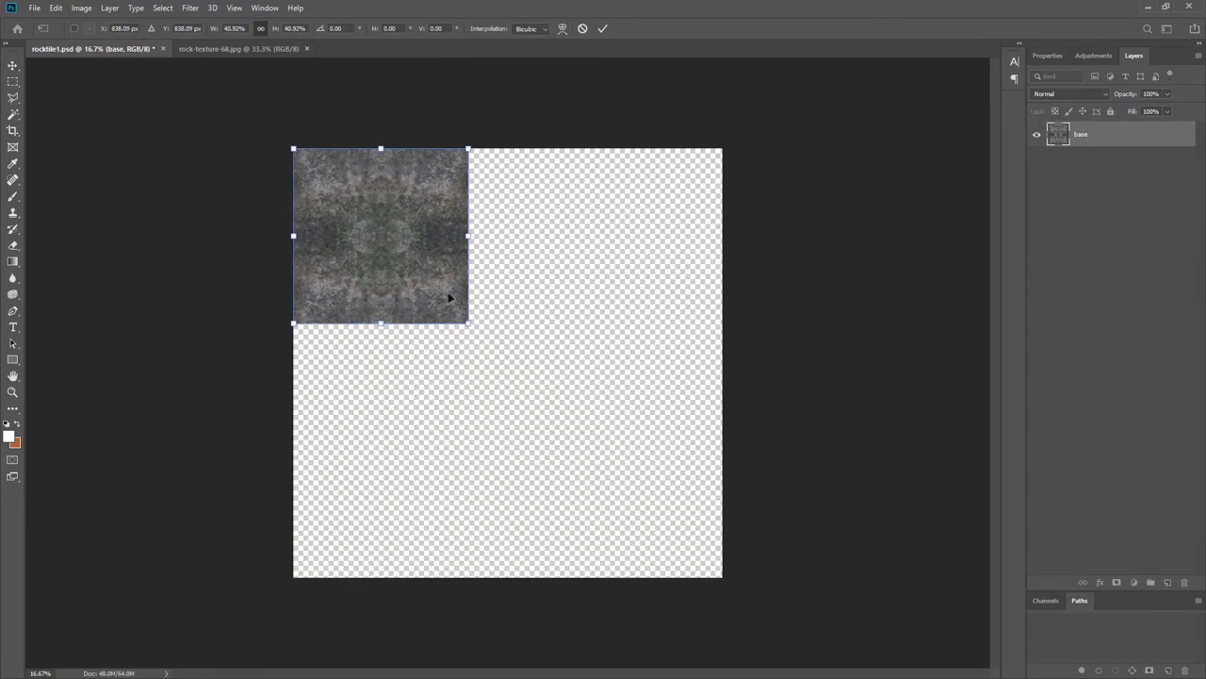
key("Return")
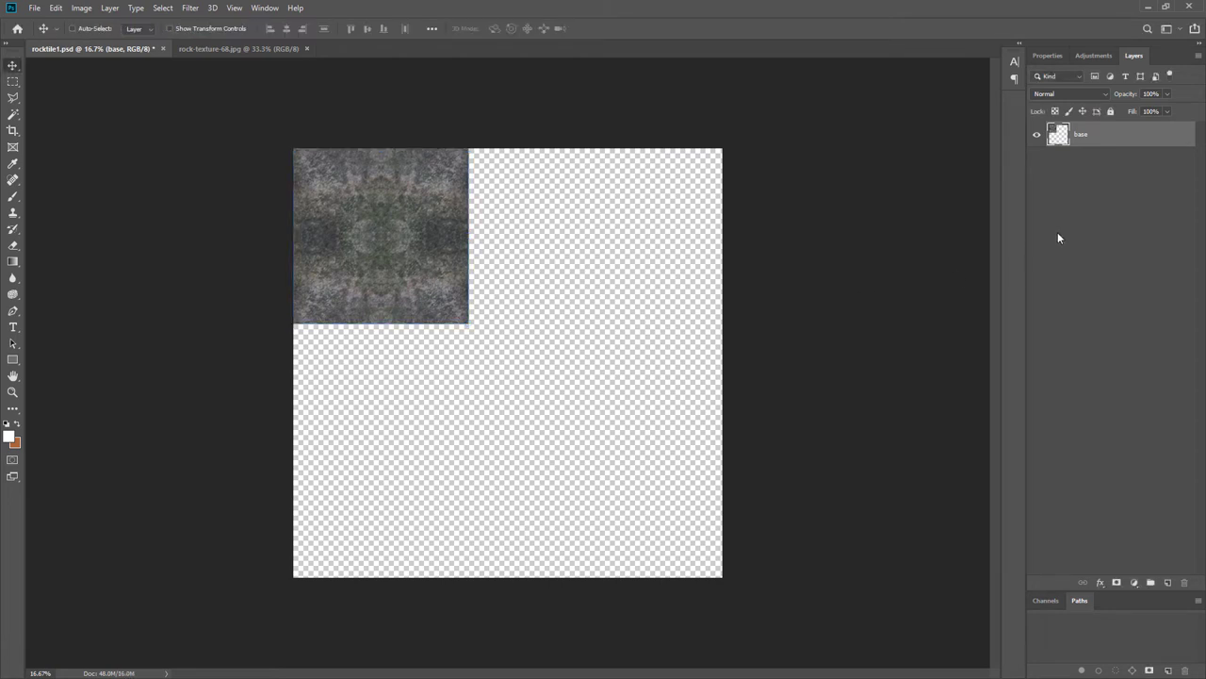
key("ctrl+j")
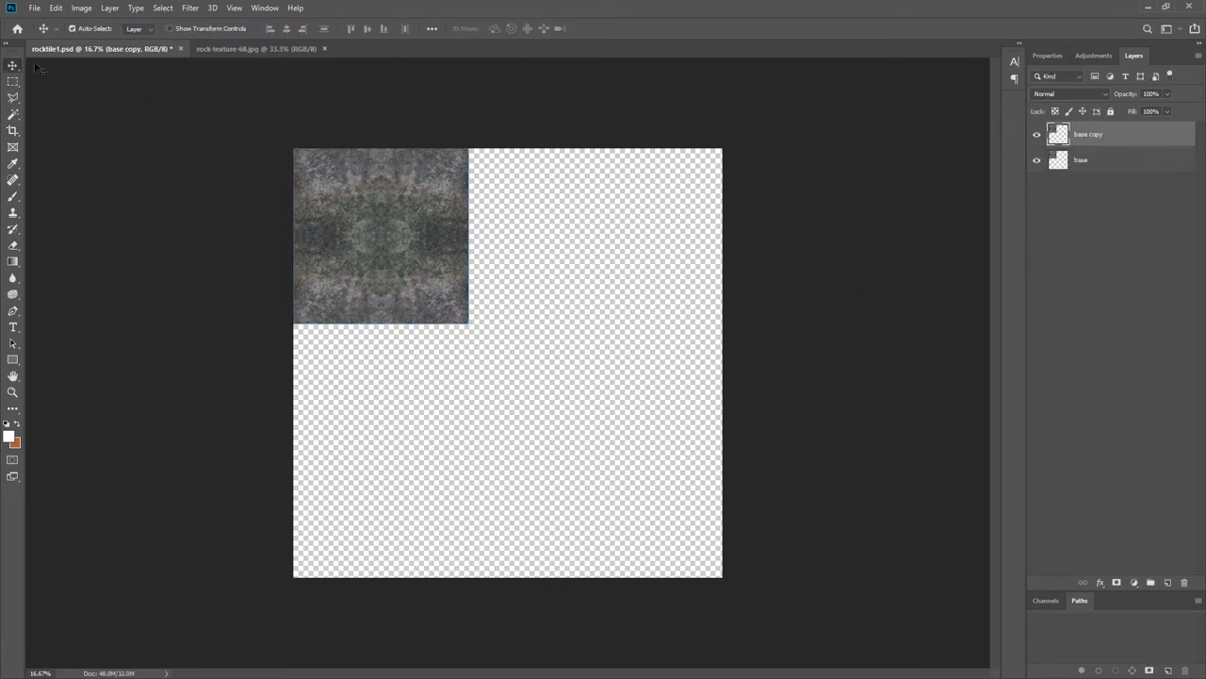
left_click_drag(383, 235, 557, 246)
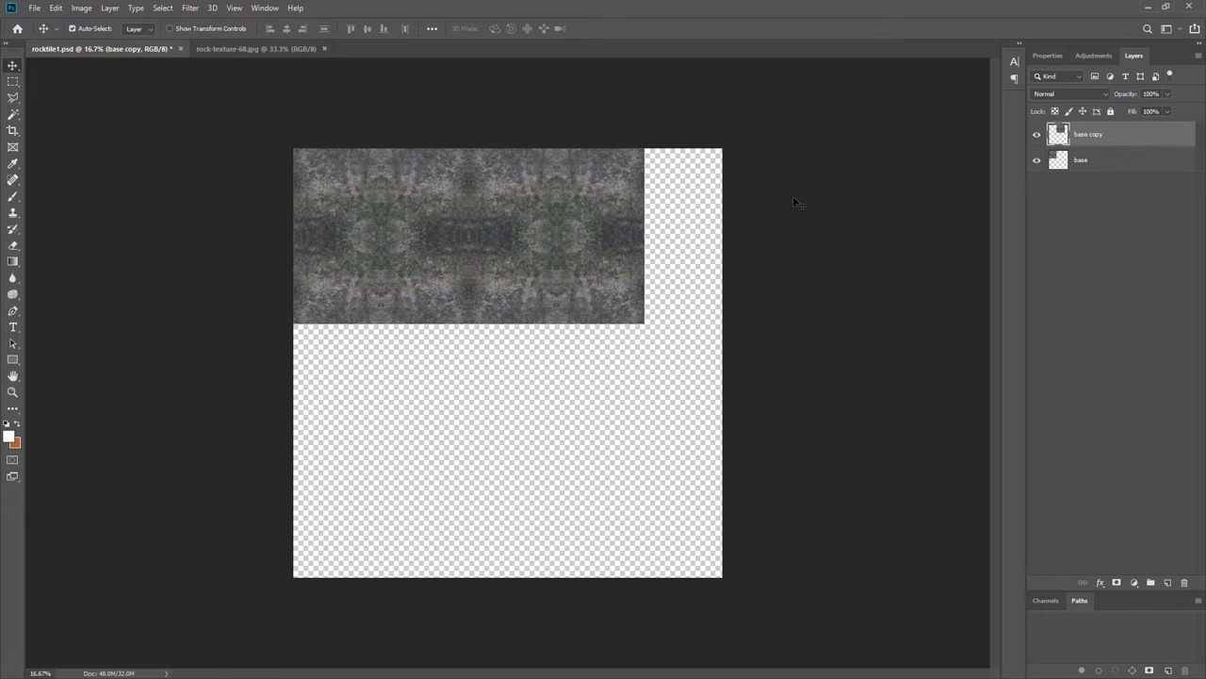
Roll the document history back to the Flip Vertical state and merge the copy down into the base layer.
left_click(265, 7)
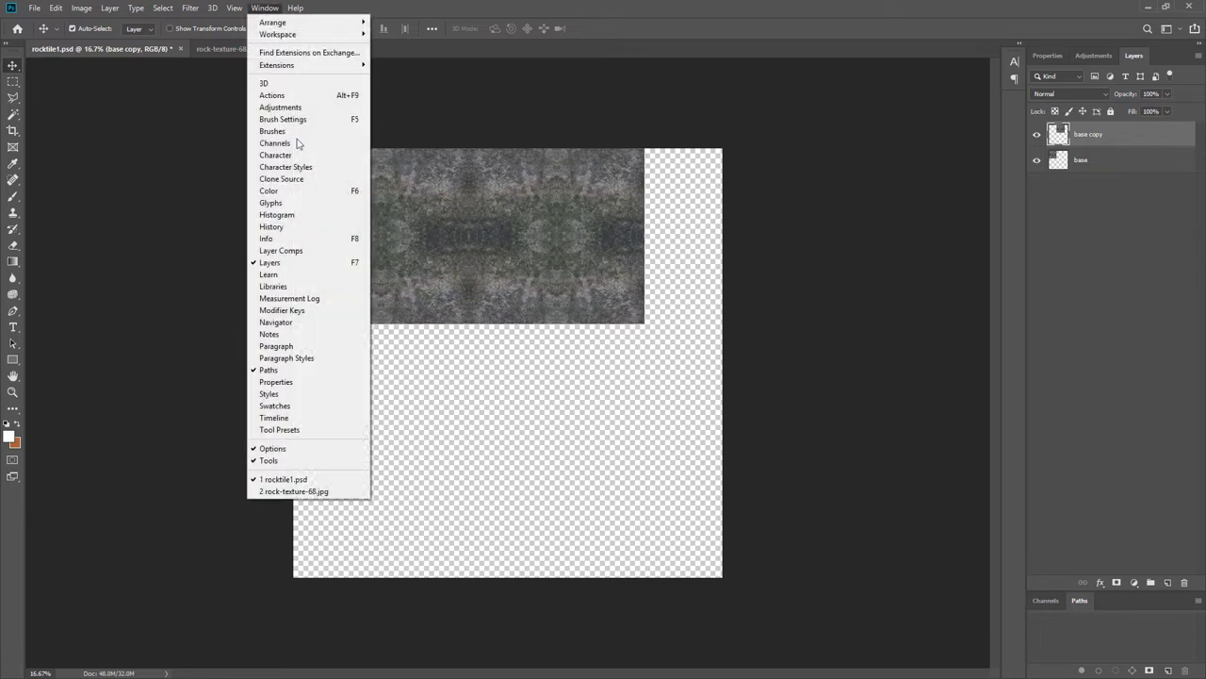
left_click(283, 227)
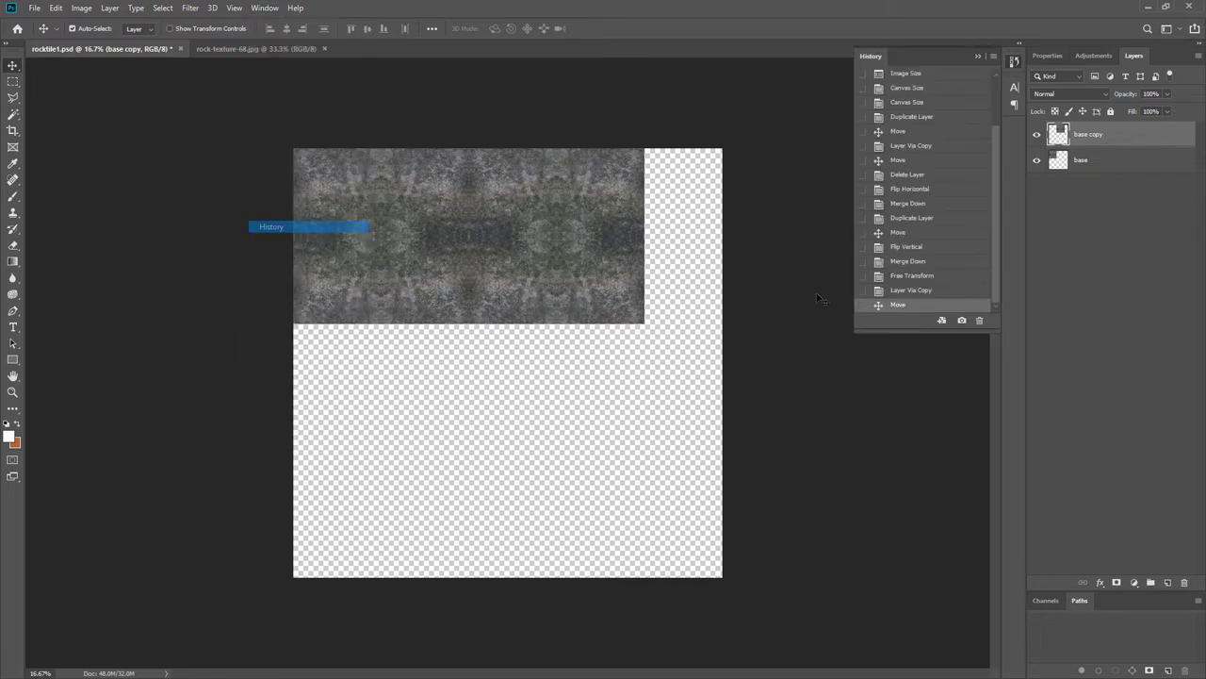
left_click(897, 232)
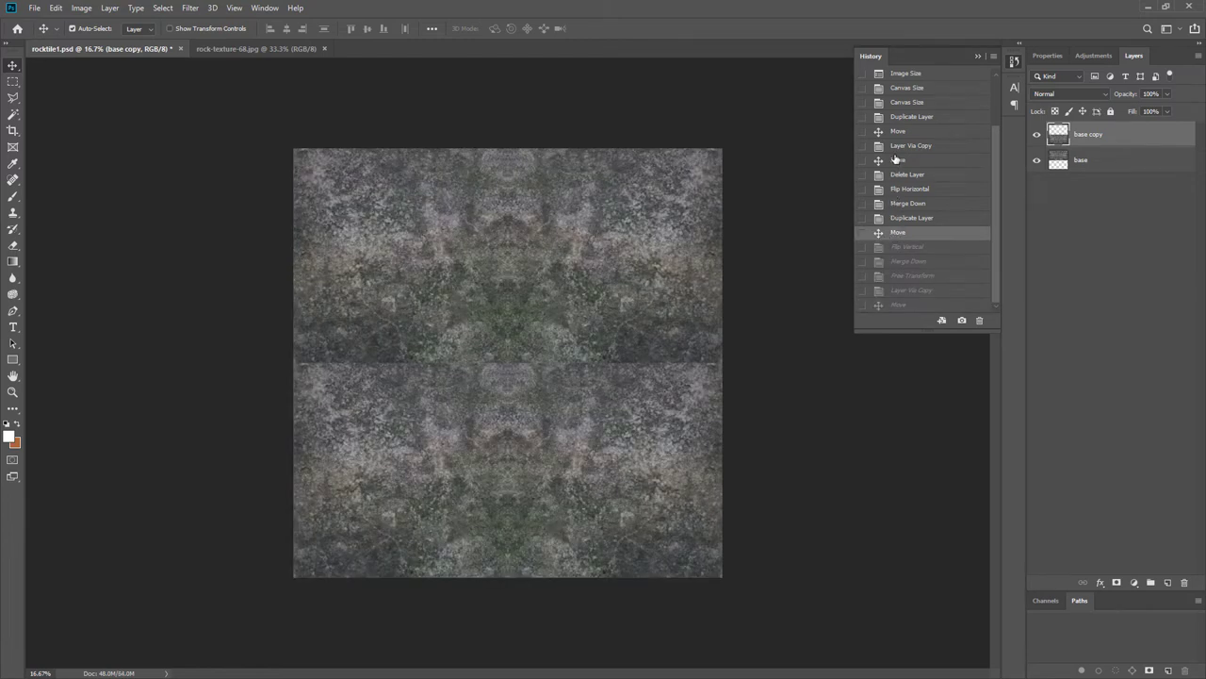
left_click(894, 247)
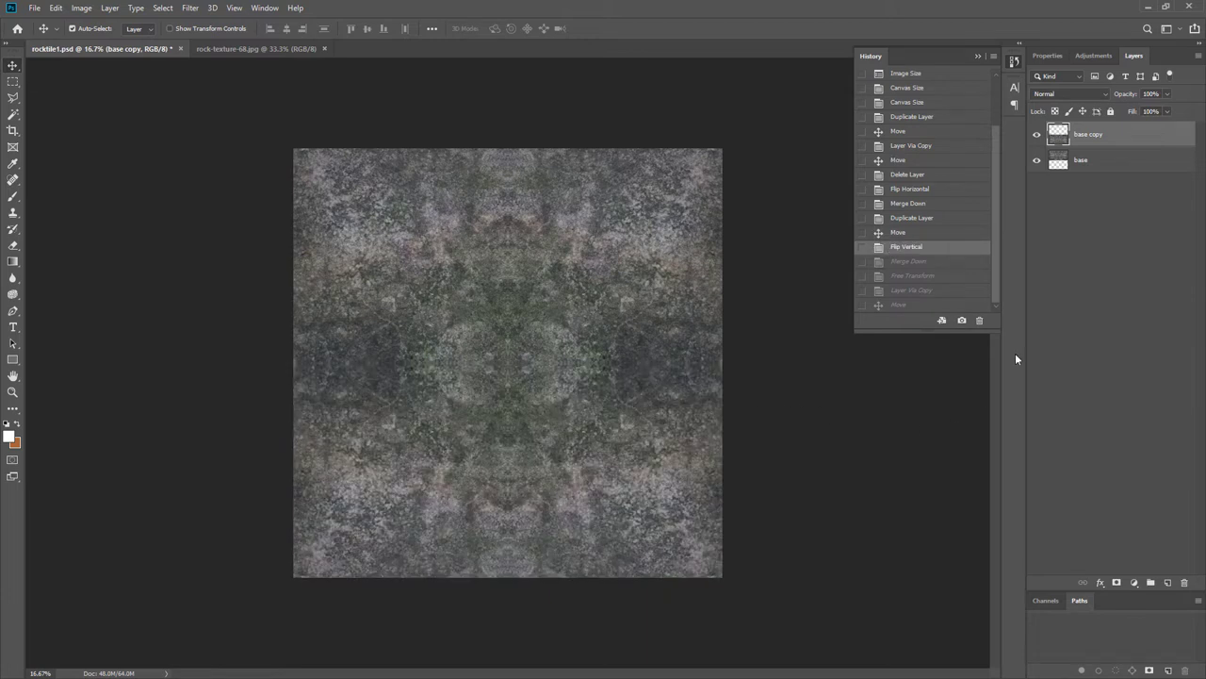
left_click(1107, 232)
left_click(1089, 140)
key("ctrl+e")
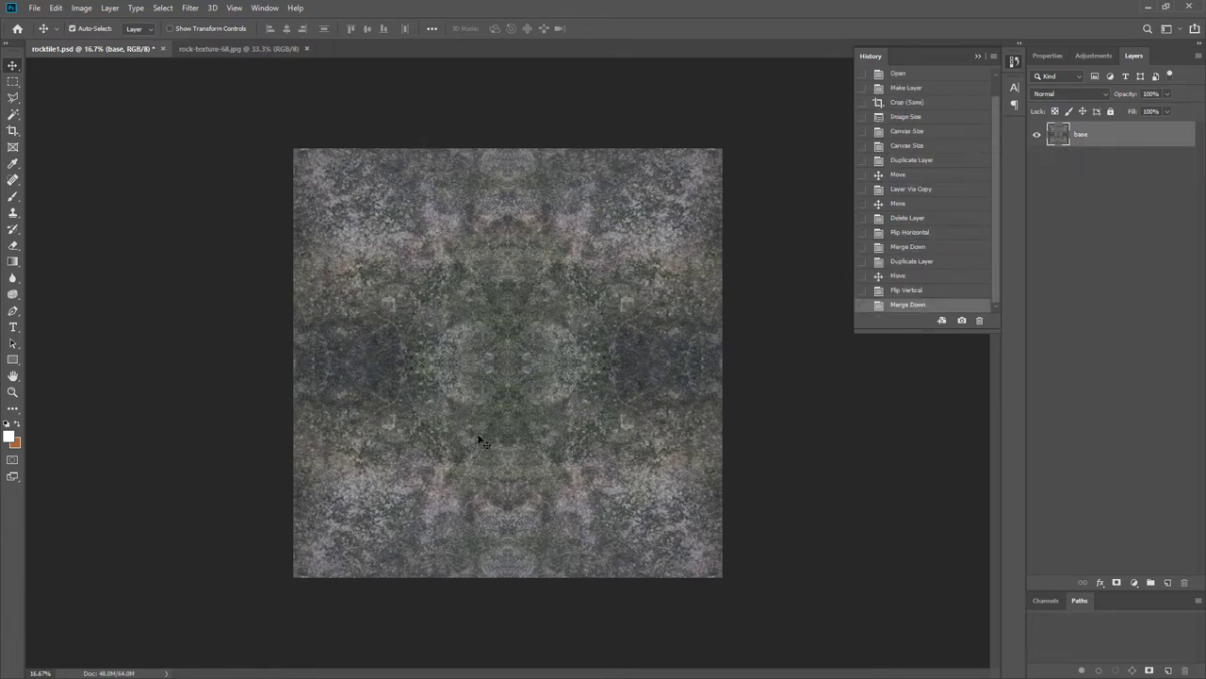
Clone-stamp rock texture over the mirrored pattern around the canvas's centre, undoing the stray stroke near the right edge.
left_click(12, 212)
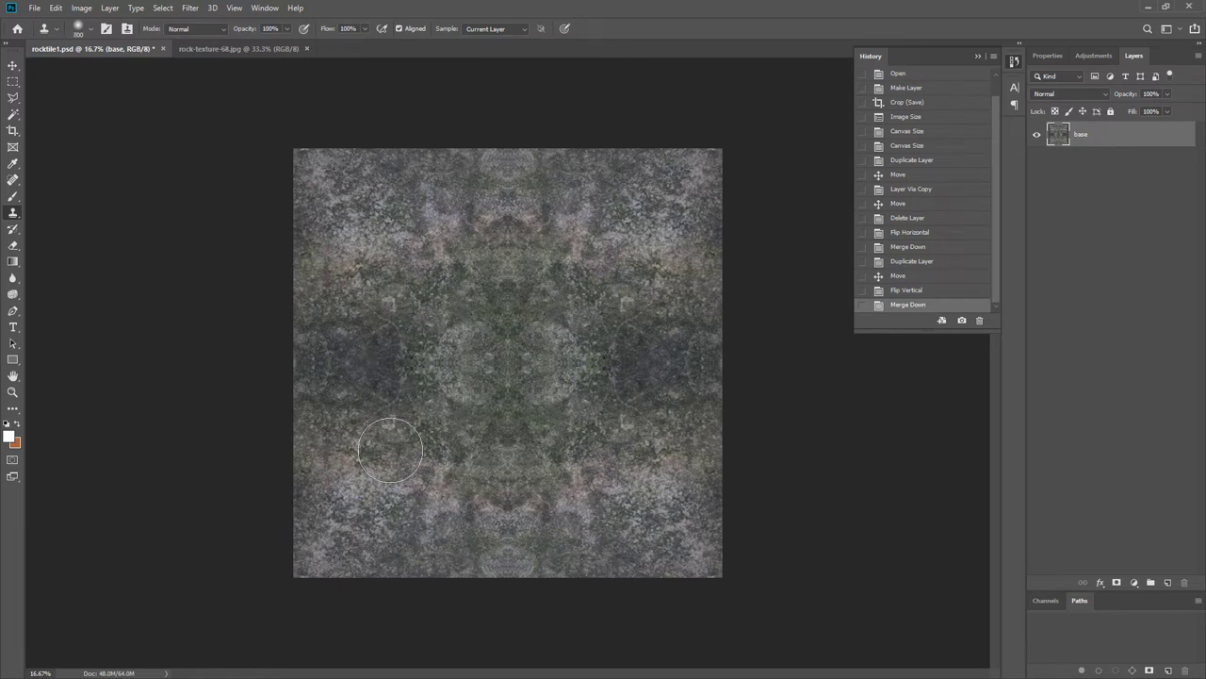
mouse_move(473, 424)
left_mouse_down()
mouse_move(506, 370)
mouse_move(489, 404)
mouse_move(462, 405)
mouse_move(494, 420)
mouse_move(503, 497)
mouse_move(582, 484)
left_mouse_up()
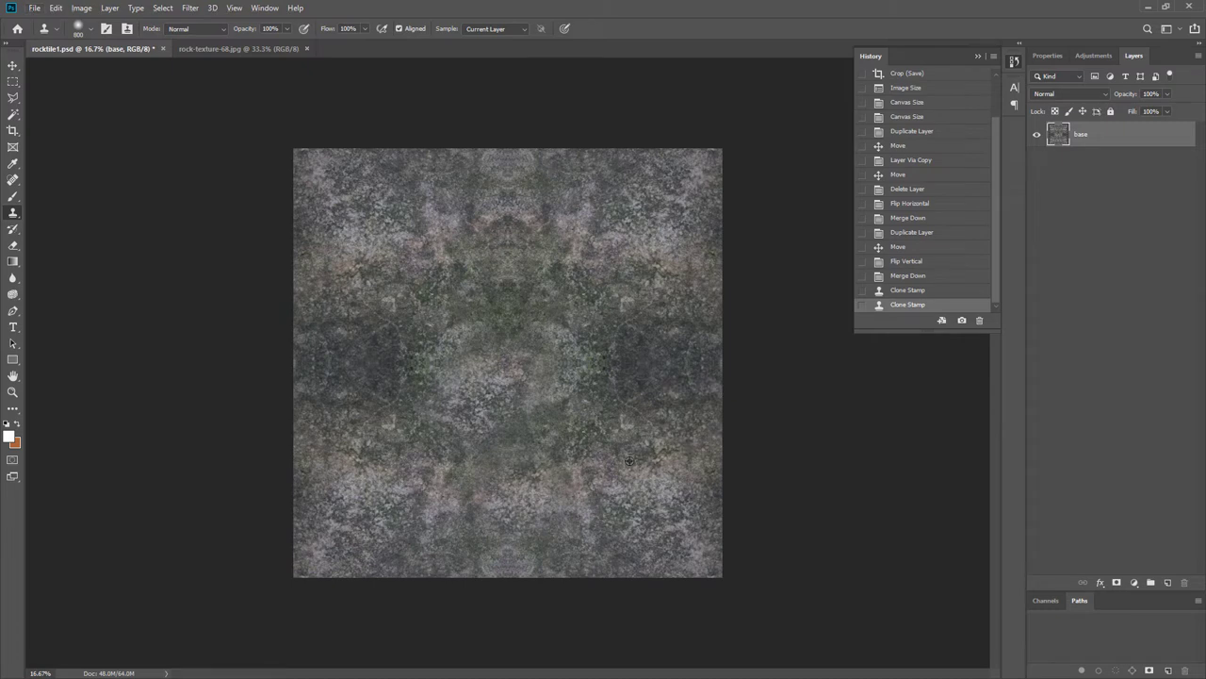
left_click_drag(712, 454, 711, 439)
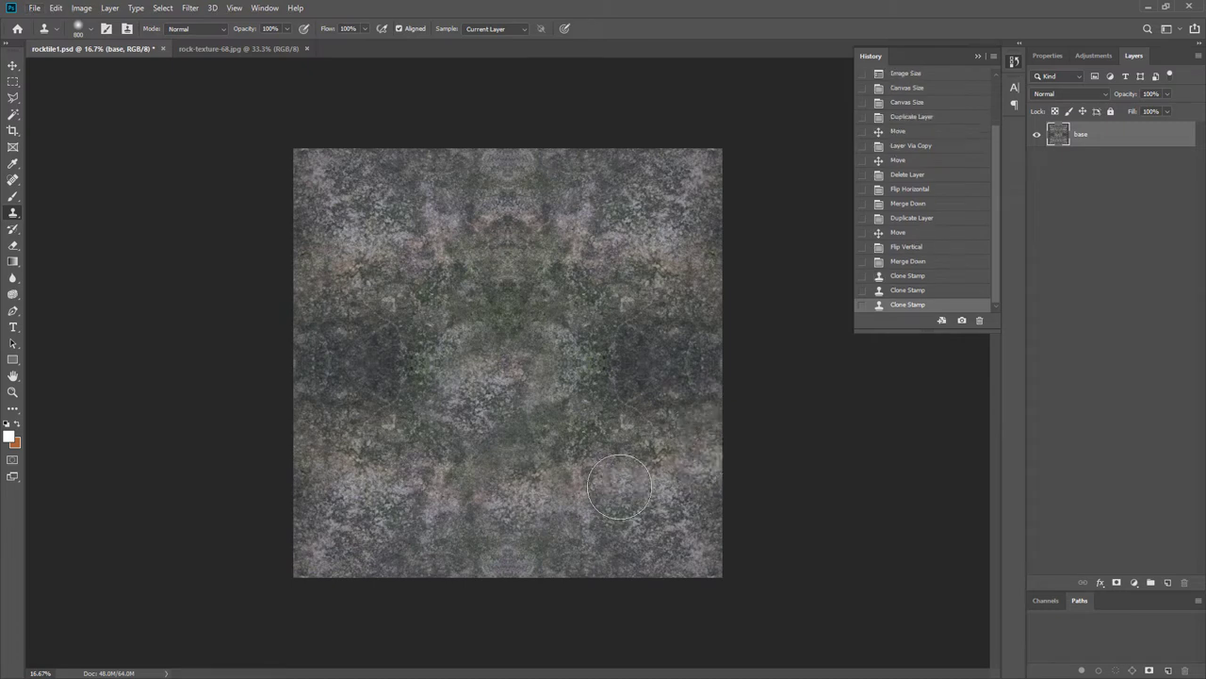
key("ctrl+z")
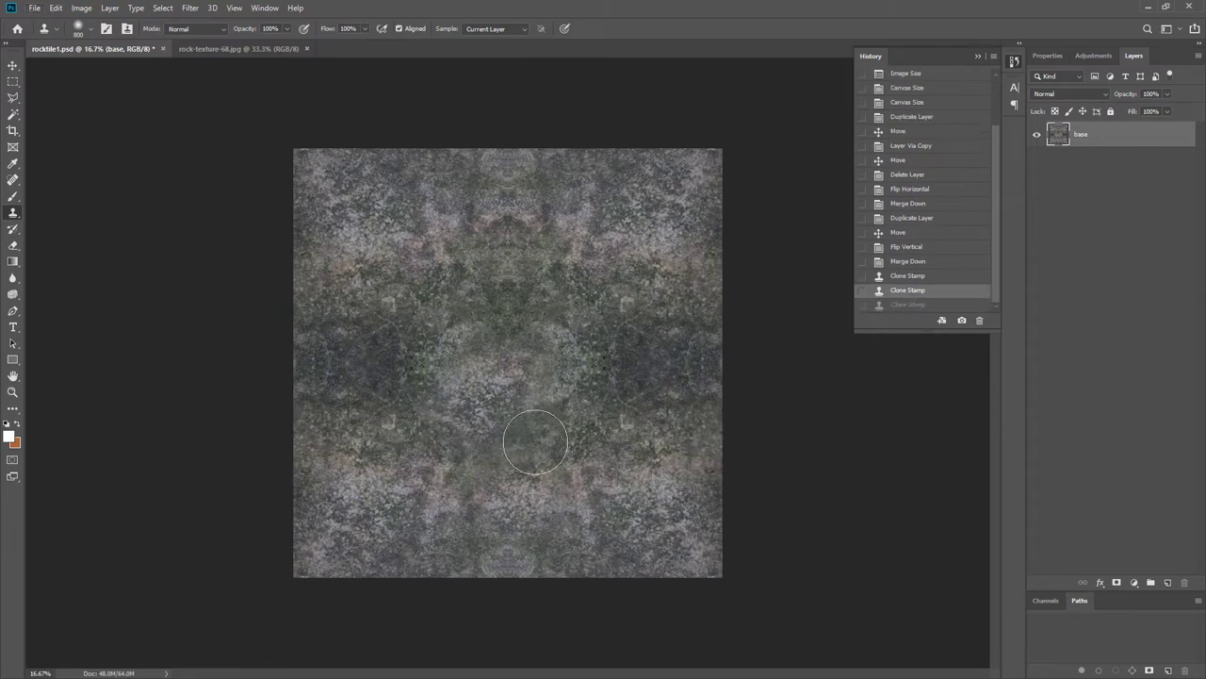
Clone over the mirrored shapes right and left of the centre, sampling rock from the upper-left area for the left side.
mouse_move(595, 418)
left_mouse_down()
mouse_move(616, 391)
mouse_move(610, 415)
mouse_move(557, 400)
mouse_move(562, 444)
left_mouse_up()
left_click(405, 215, "alt")
mouse_move(468, 240)
left_mouse_down()
mouse_move(477, 251)
mouse_move(449, 513)
mouse_move(463, 448)
left_mouse_up()
mouse_move(402, 371)
left_mouse_down()
mouse_move(406, 420)
mouse_move(398, 411)
mouse_move(432, 407)
mouse_move(380, 334)
mouse_move(407, 338)
mouse_move(387, 360)
mouse_move(415, 354)
left_mouse_up()
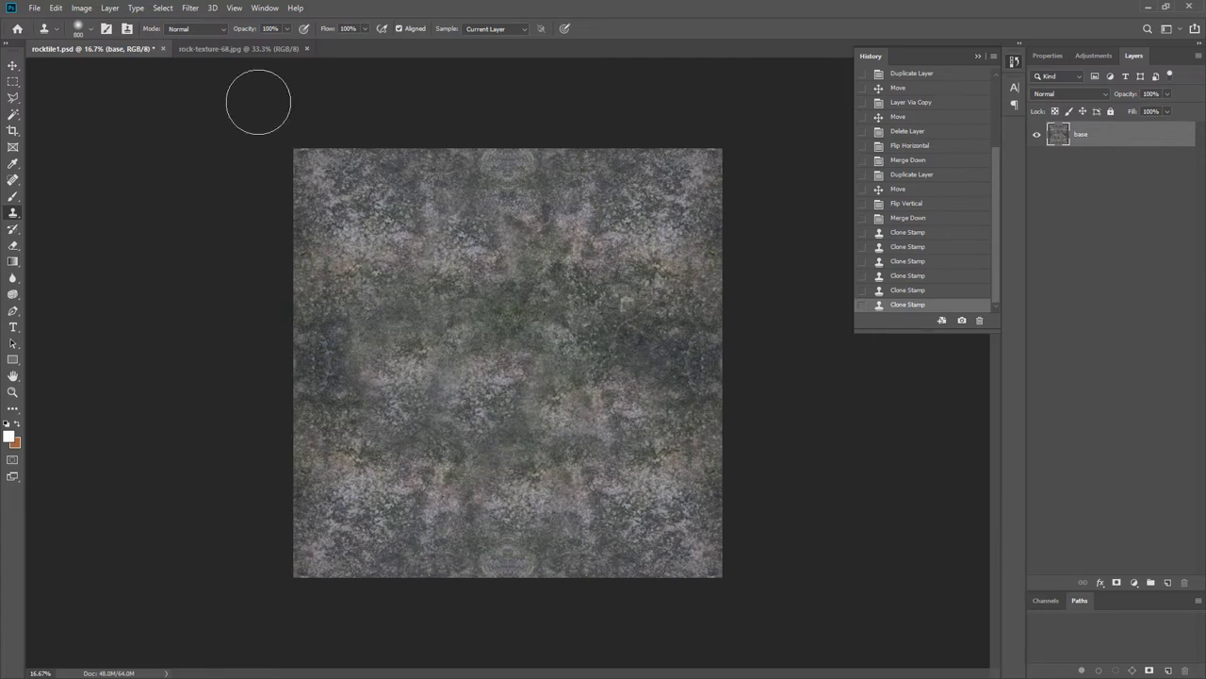
Clone-stamp over the remaining mirrored shapes around the tile's centre, sampling rock from the area above the centre.
left_click(91, 30)
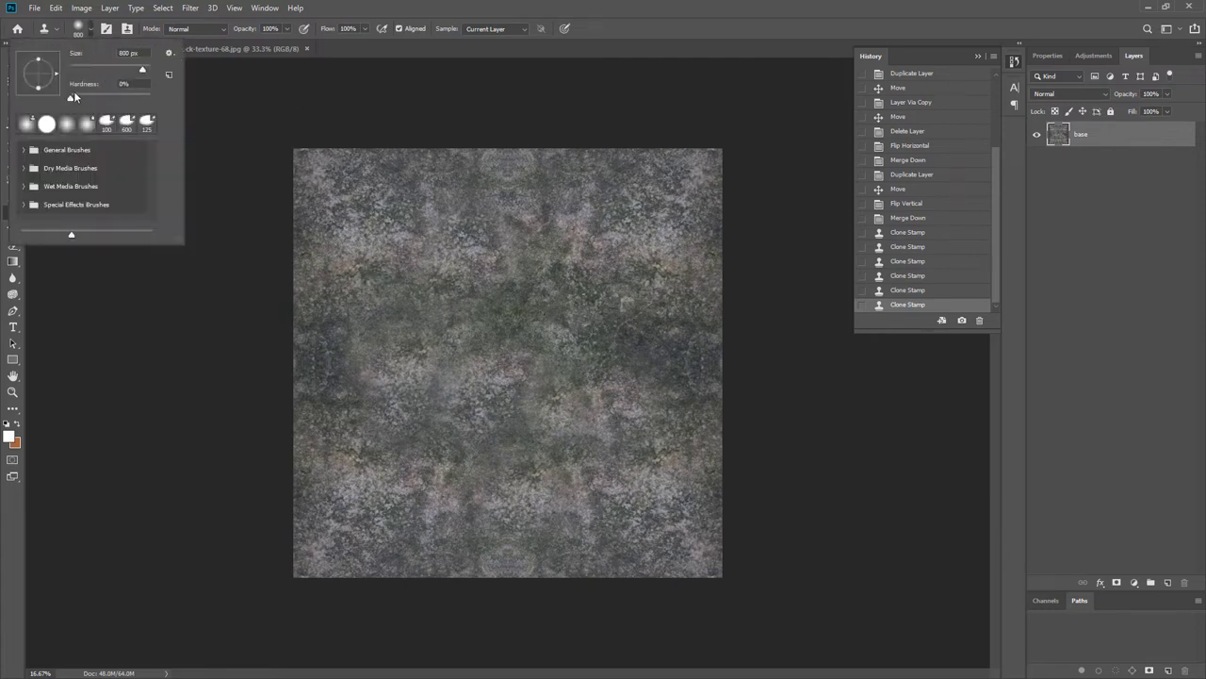
left_click_drag(72, 95, 96, 96)
left_click(605, 459)
mouse_move(605, 459)
left_mouse_down()
mouse_move(566, 381)
mouse_move(538, 398)
mouse_move(534, 358)
mouse_move(531, 413)
mouse_move(601, 440)
left_mouse_up()
left_click(607, 220, "alt")
left_click_drag(570, 291, 542, 311)
left_click(497, 287)
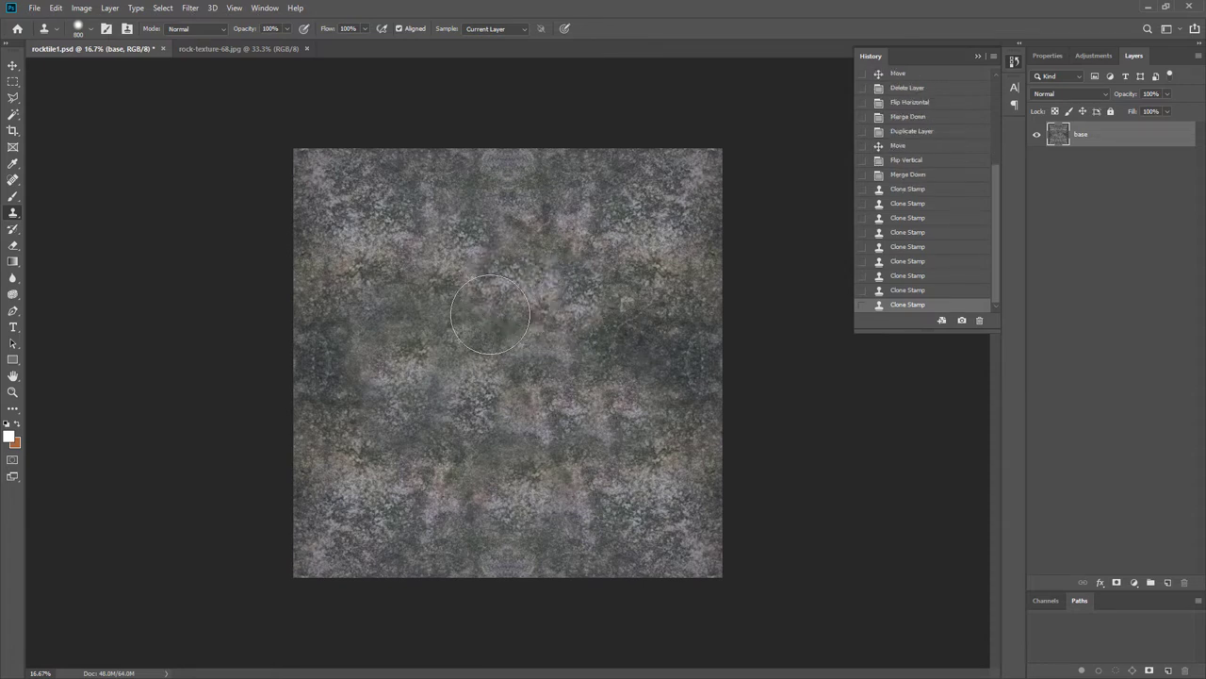
left_click(507, 316)
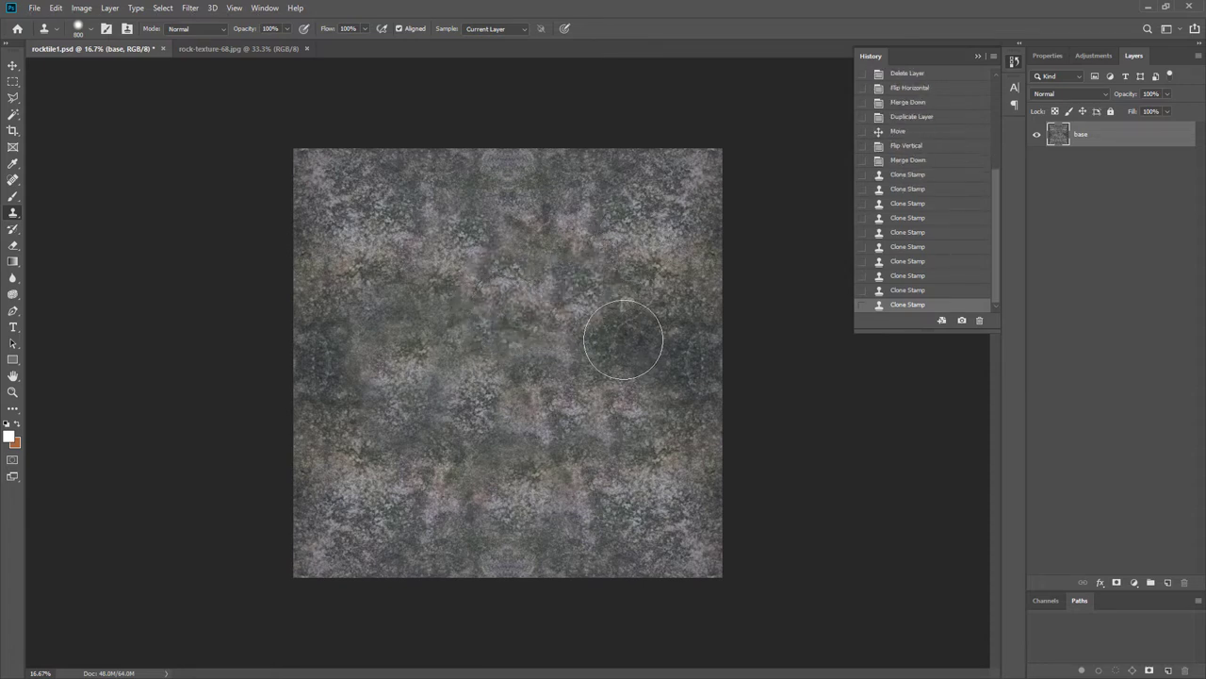
left_click(428, 387)
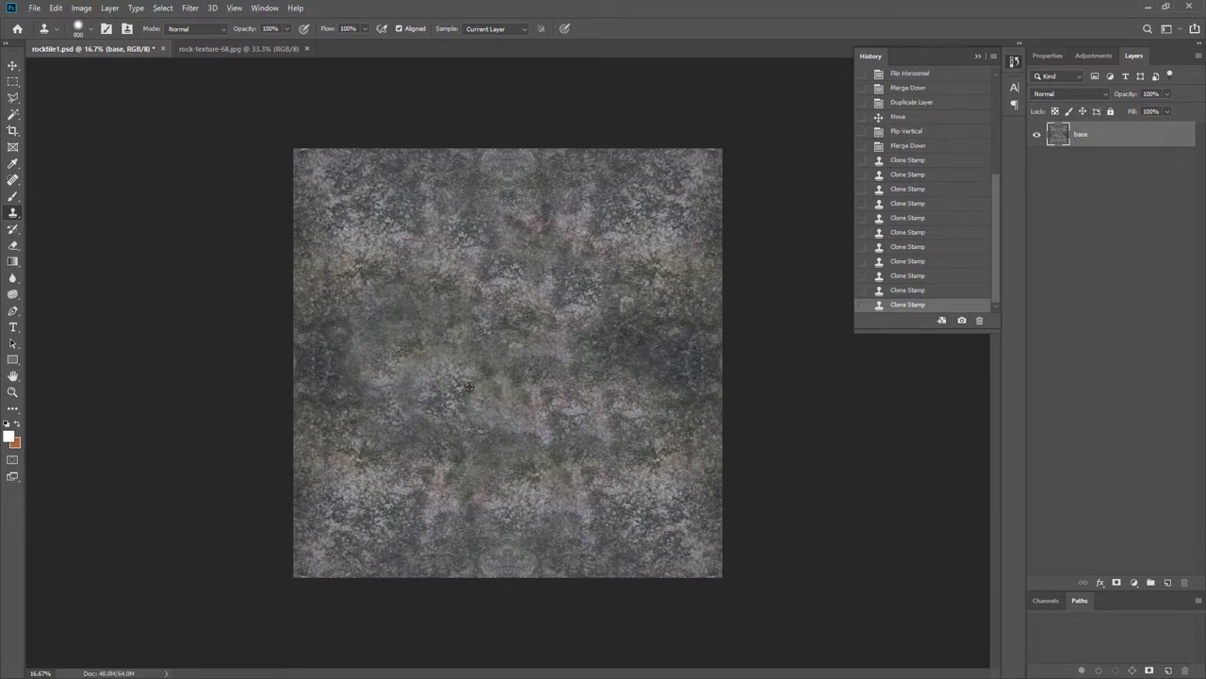
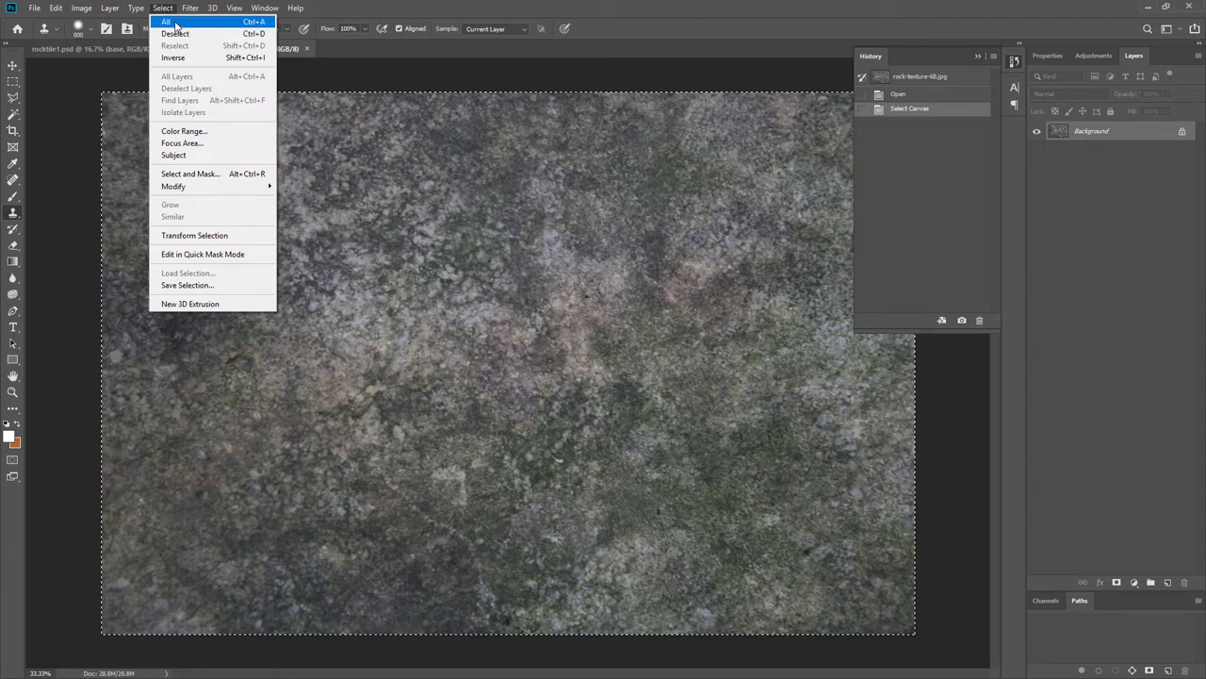
Select the whole rock-texture-68.jpg image and paste it into rocktile1.psd as a new layer.
left_click(175, 26)
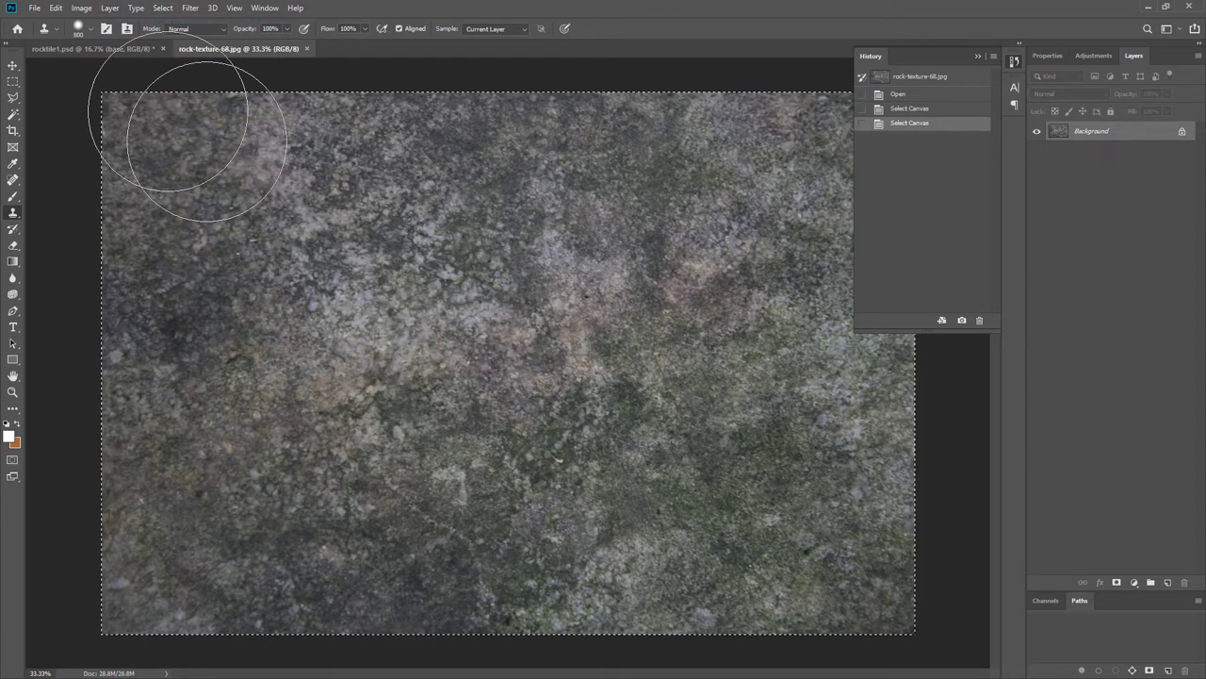
left_click(112, 46)
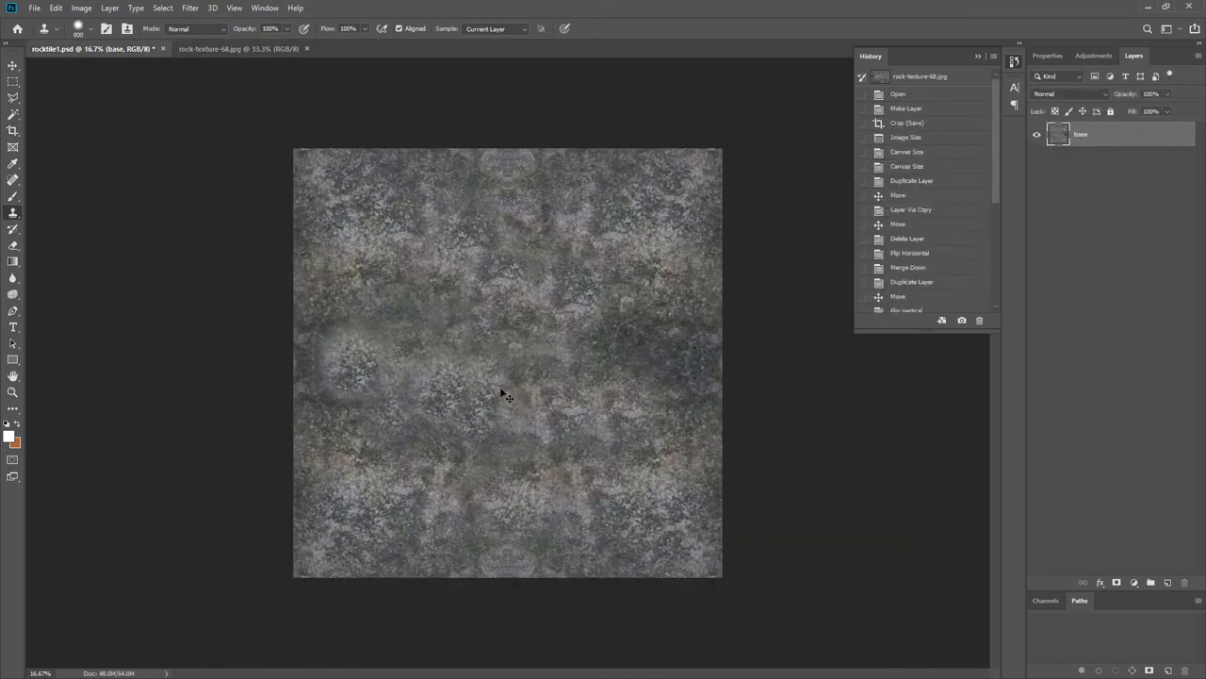
key("ctrl+v")
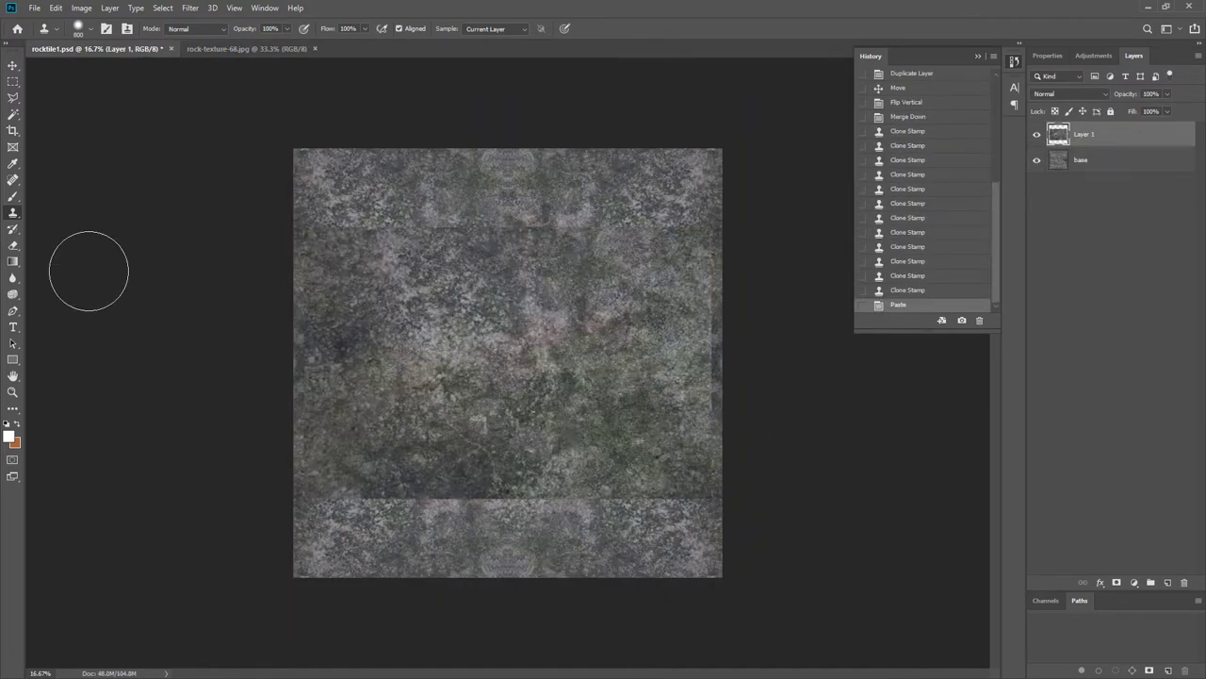
Erase the pasted rock layer's hard edges with a soft eraser and shift the layer slightly to blend with the base.
left_click(13, 246)
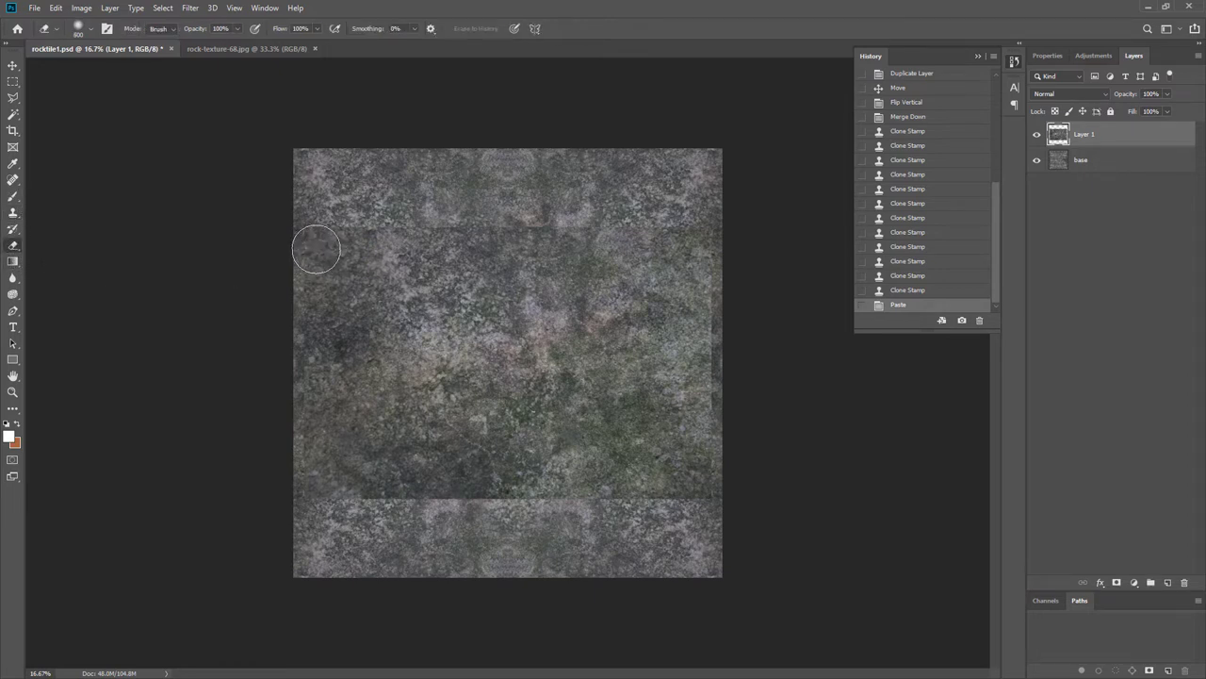
mouse_move(296, 237)
left_mouse_down()
mouse_move(354, 214)
mouse_move(465, 197)
mouse_move(583, 201)
mouse_move(689, 223)
mouse_move(725, 304)
mouse_move(728, 420)
mouse_move(715, 466)
mouse_move(681, 500)
mouse_move(612, 508)
mouse_move(609, 520)
mouse_move(560, 504)
mouse_move(522, 526)
mouse_move(450, 504)
mouse_move(419, 514)
mouse_move(375, 494)
mouse_move(338, 503)
mouse_move(272, 414)
mouse_move(286, 374)
mouse_move(261, 331)
mouse_move(281, 284)
mouse_move(277, 250)
mouse_move(210, 202)
left_mouse_up()
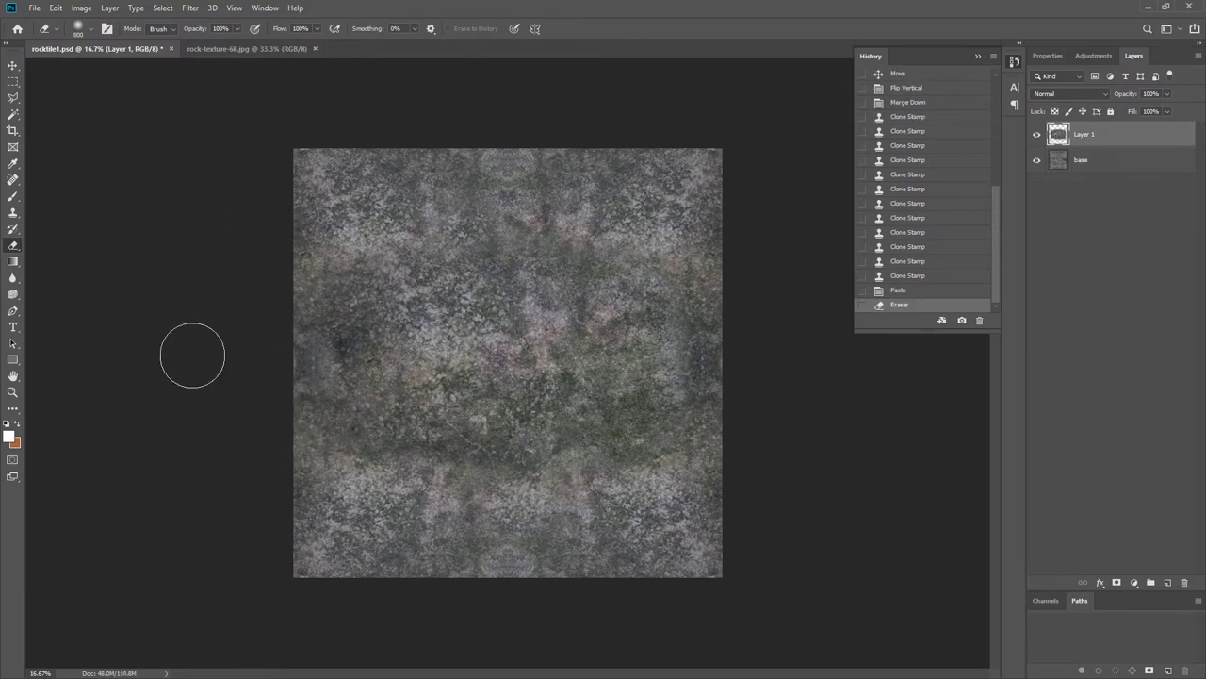
key("v")
left_click_drag(530, 375, 533, 377)
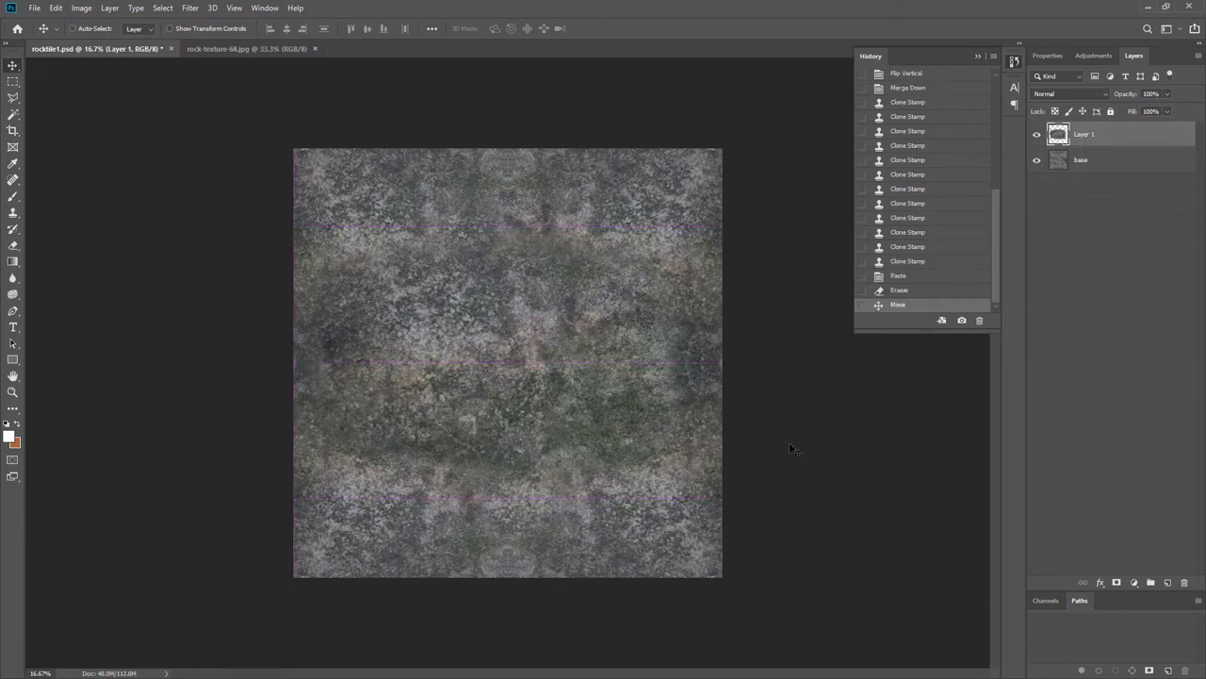
Duplicate the pasted rock layer, offset the copy down and to the right, and erase its lower-right edge.
key("ctrl+j")
left_click_drag(463, 359, 514, 440)
left_click(13, 245)
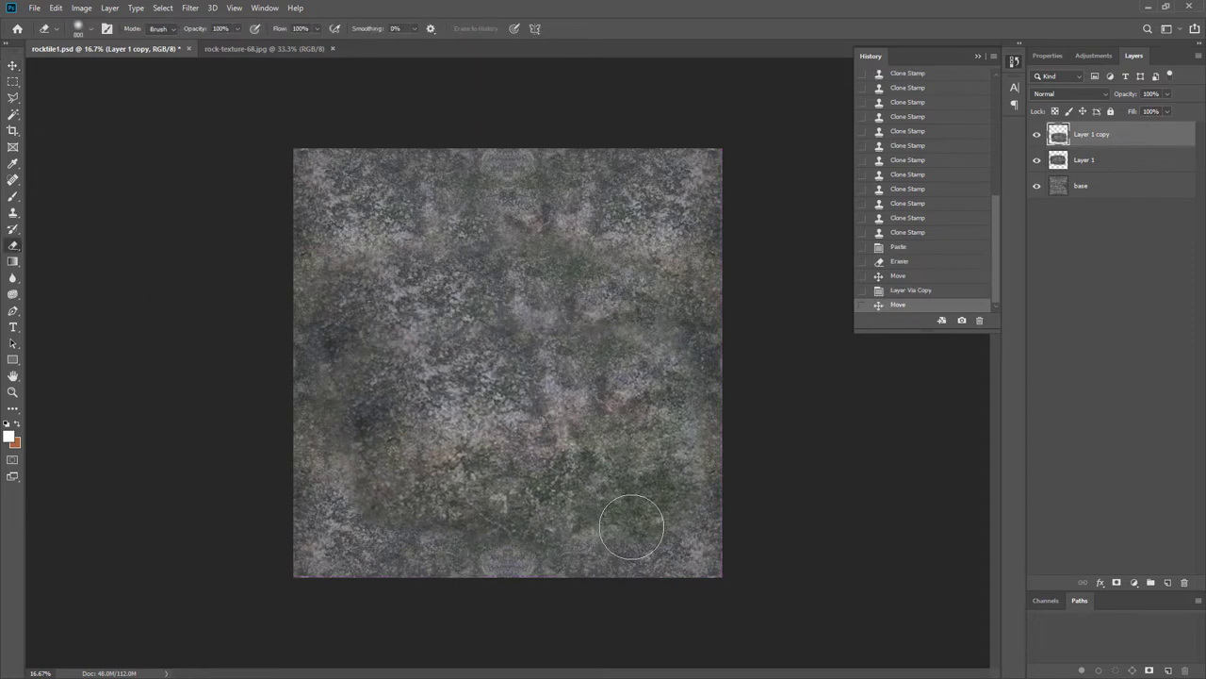
mouse_move(625, 525)
left_mouse_down()
mouse_move(678, 526)
mouse_move(699, 490)
left_mouse_up()
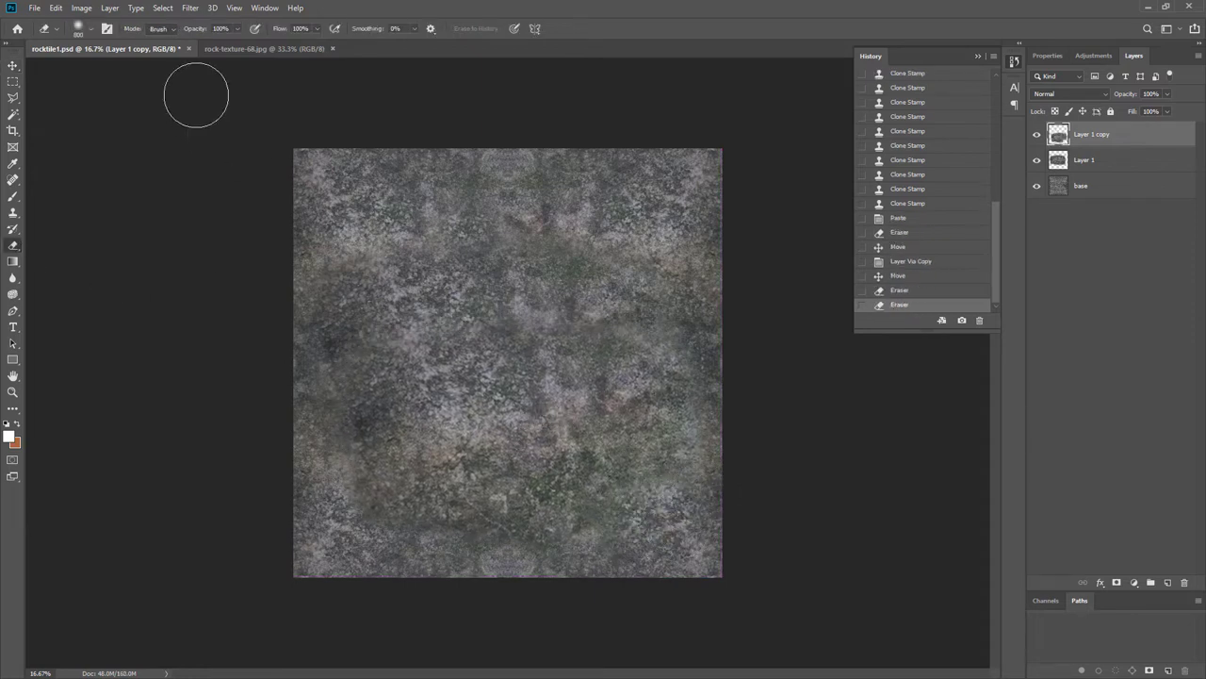
Fade the copy's left side and upper area with a 3228 px soft eraser, and merge both rock layers into base.
left_click(86, 30)
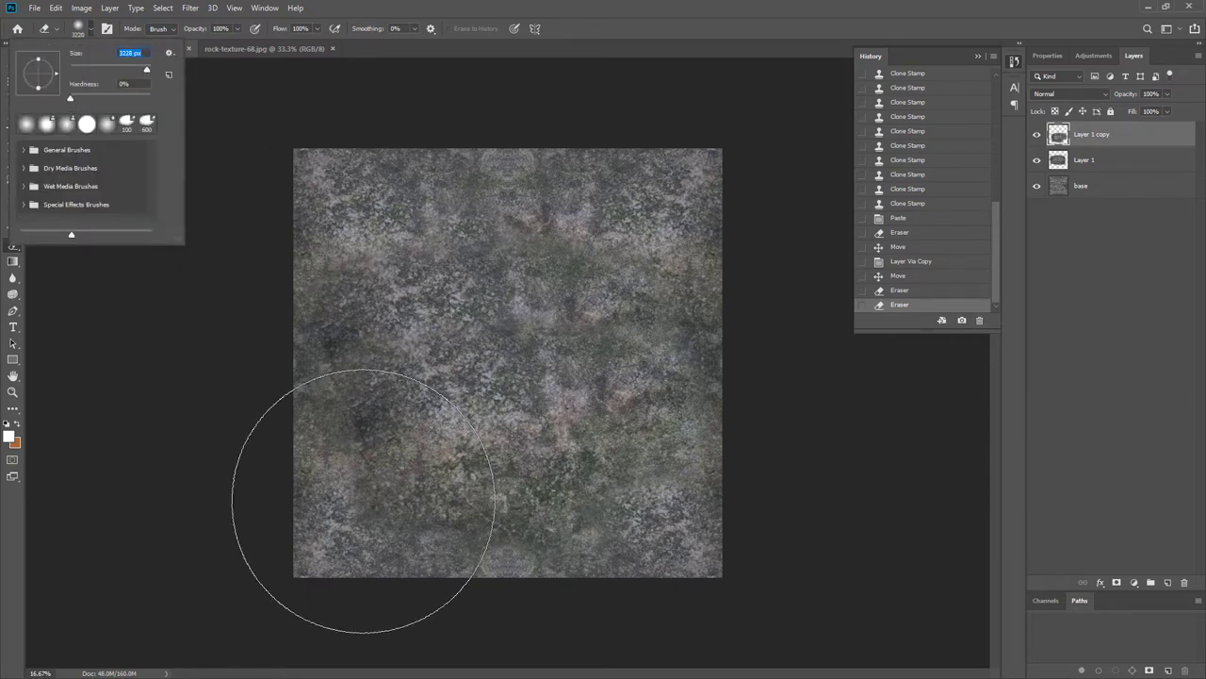
key("BackSpace")
key("Return")
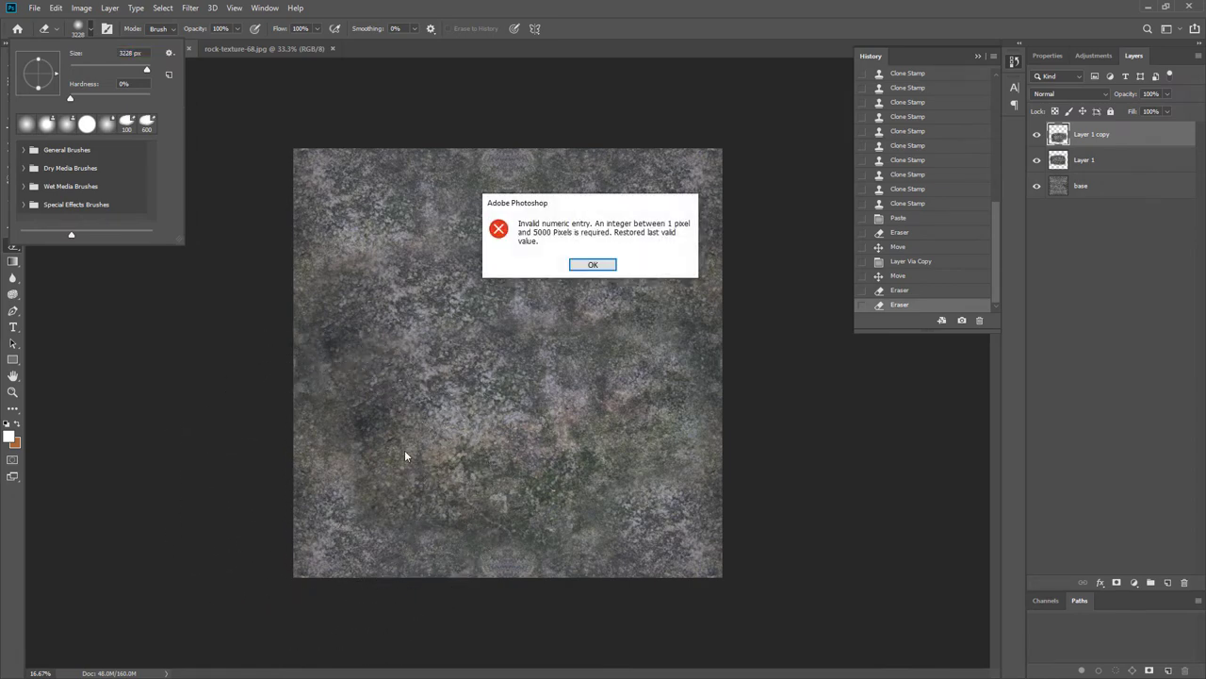
left_click(577, 268)
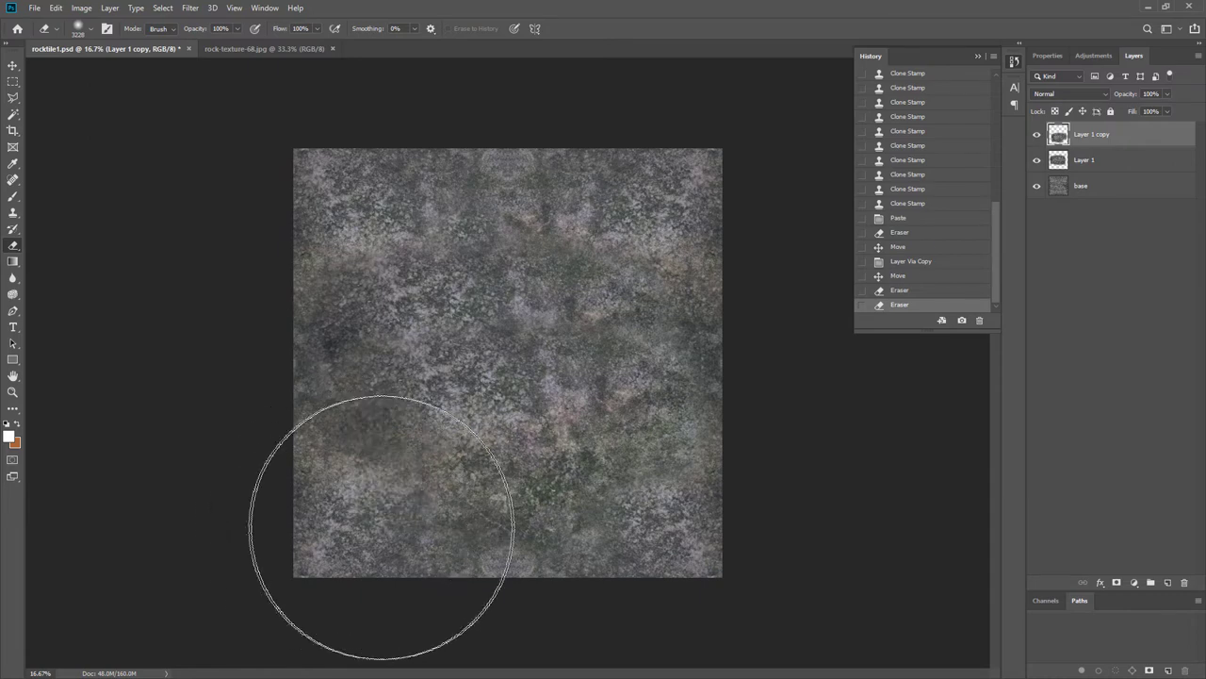
mouse_move(377, 512)
left_mouse_down()
mouse_move(289, 379)
mouse_move(283, 269)
left_mouse_up()
left_click(337, 201)
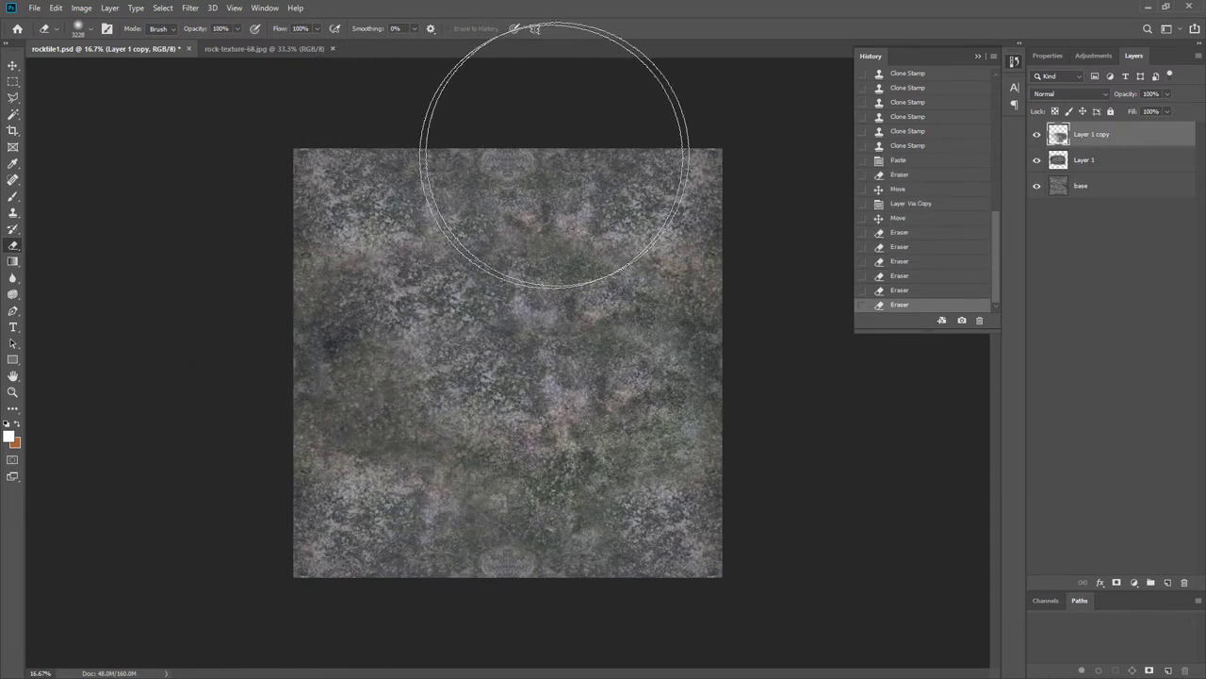
left_click_drag(560, 148, 655, 143)
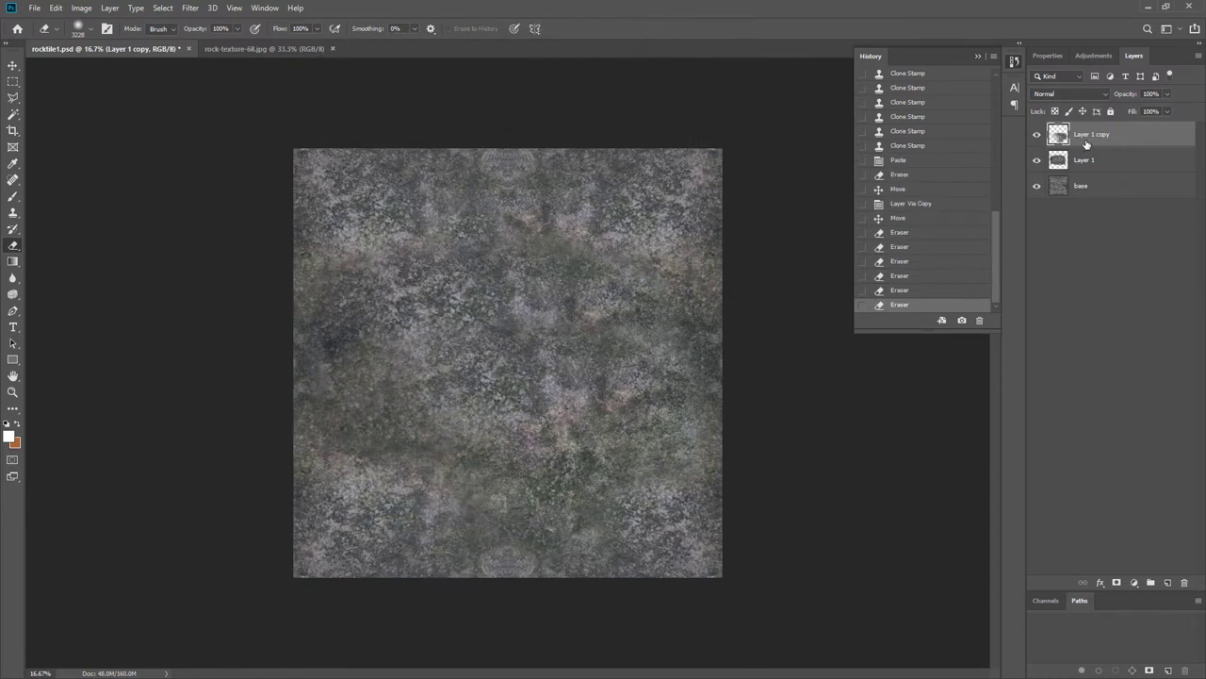
key("ctrl+e")
key("ctrl+e")
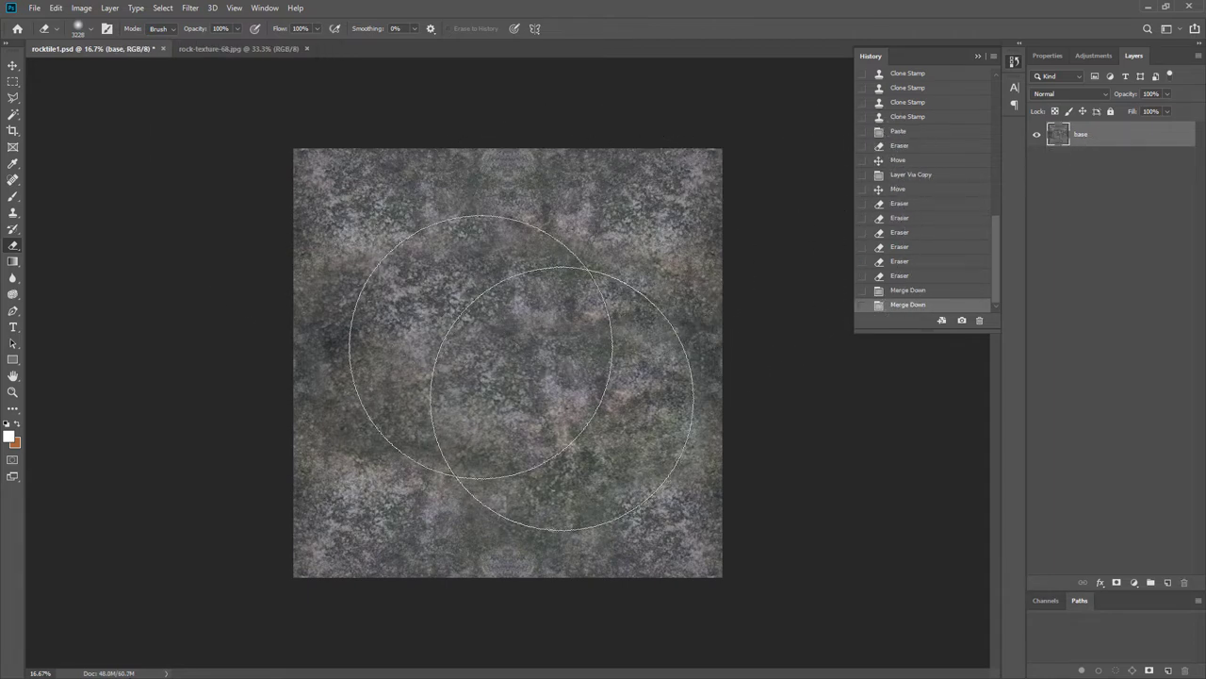
Check the document's pixel dimensions in Image Size and leave them as they are.
left_click(79, 9)
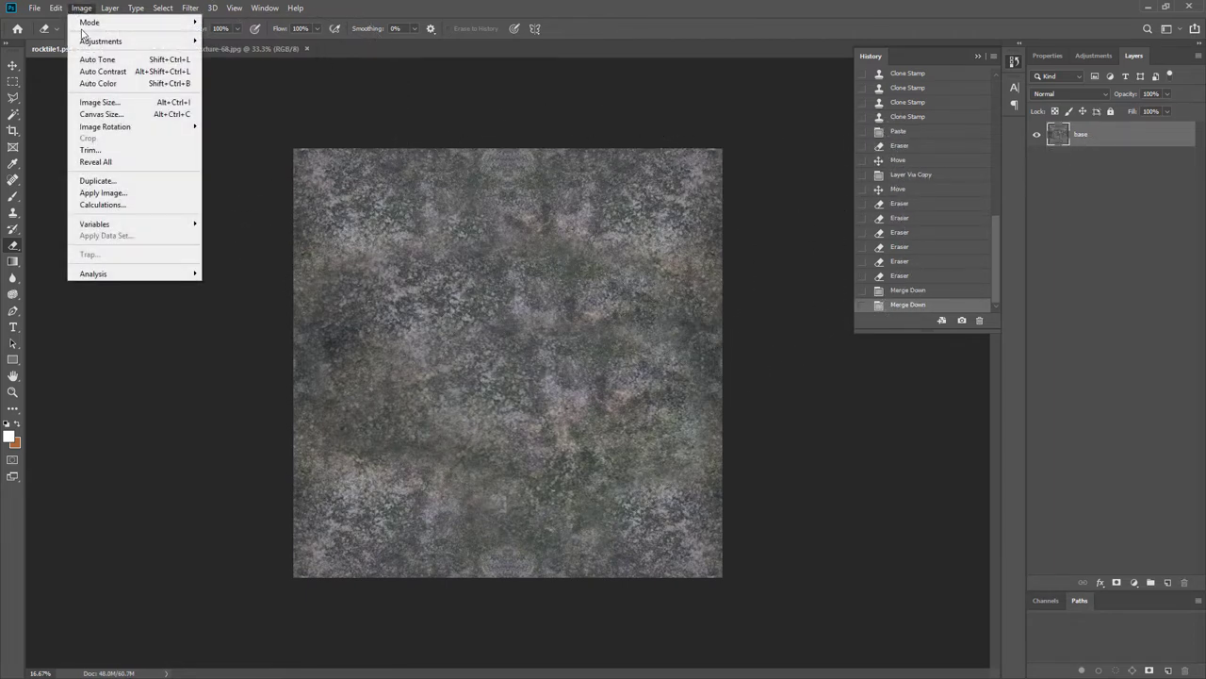
left_click(84, 105)
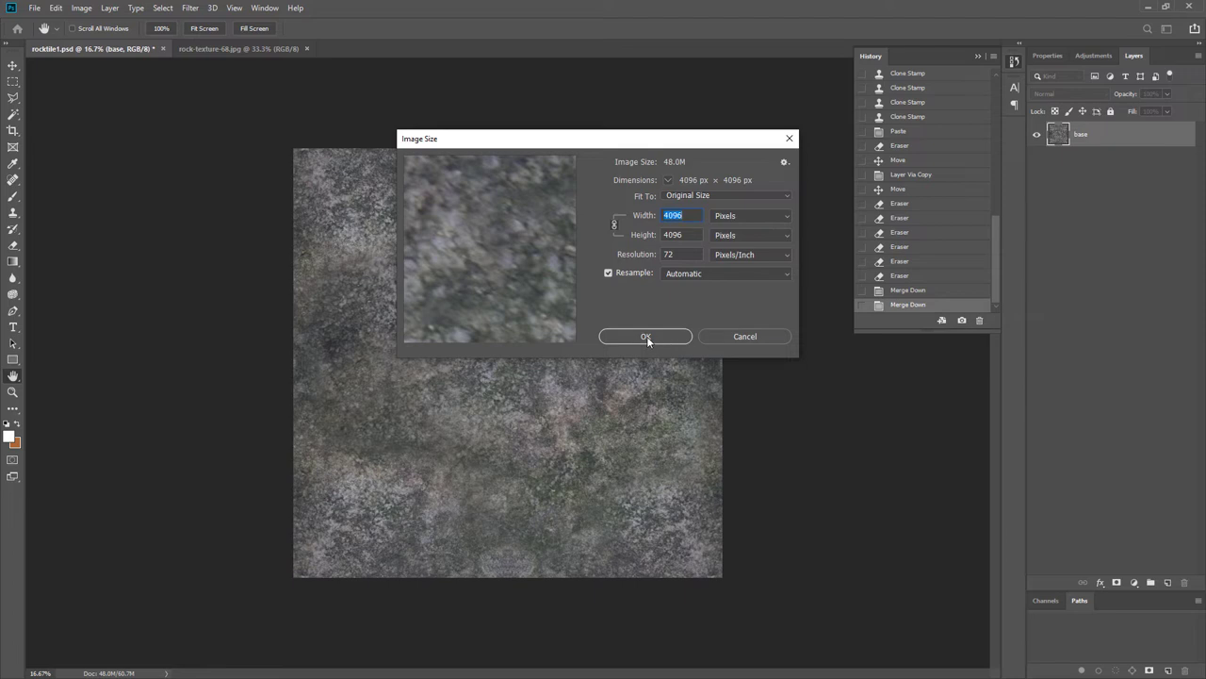
left_click(732, 337)
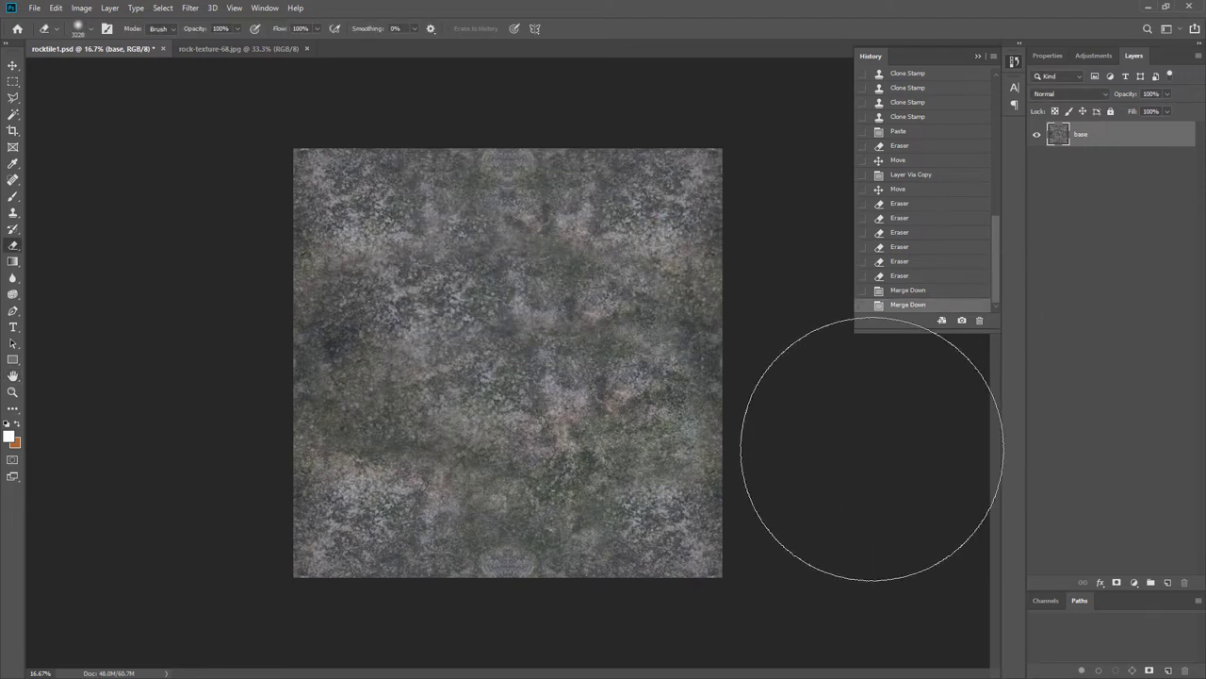
Scale the base tile to about 57% at the canvas's upper-left corner and place a duplicate directly beside it as a tiling test.
key("ctrl+t")
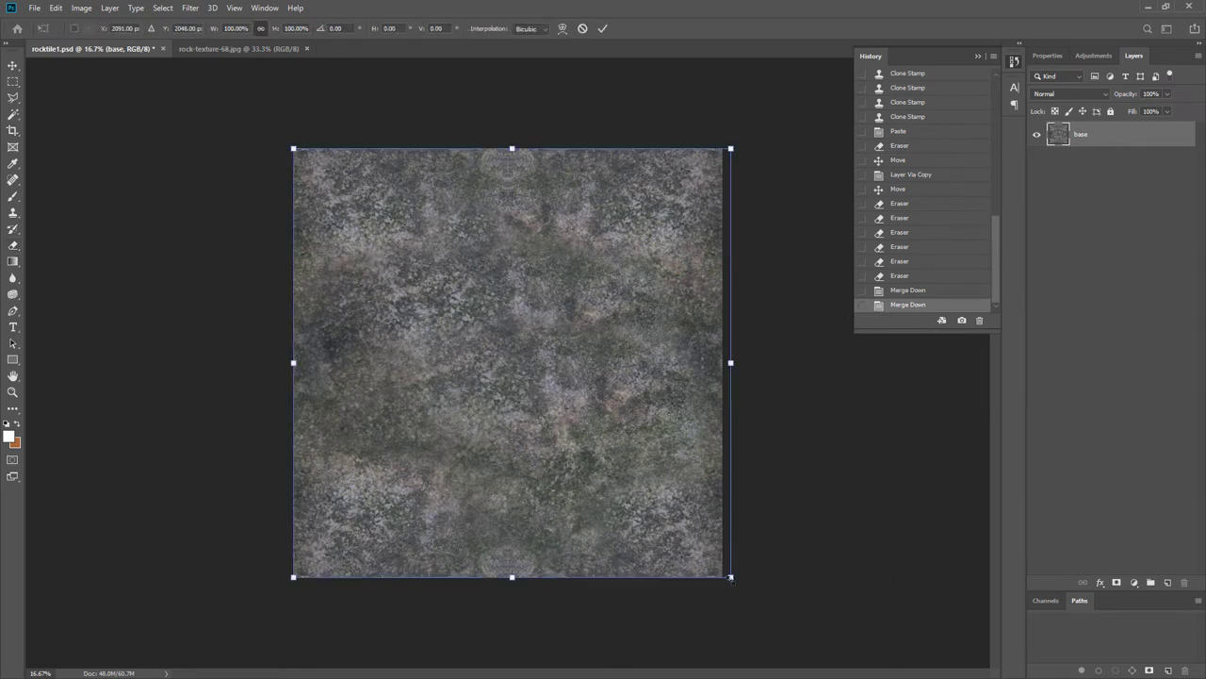
left_click_drag(730, 576, 539, 391)
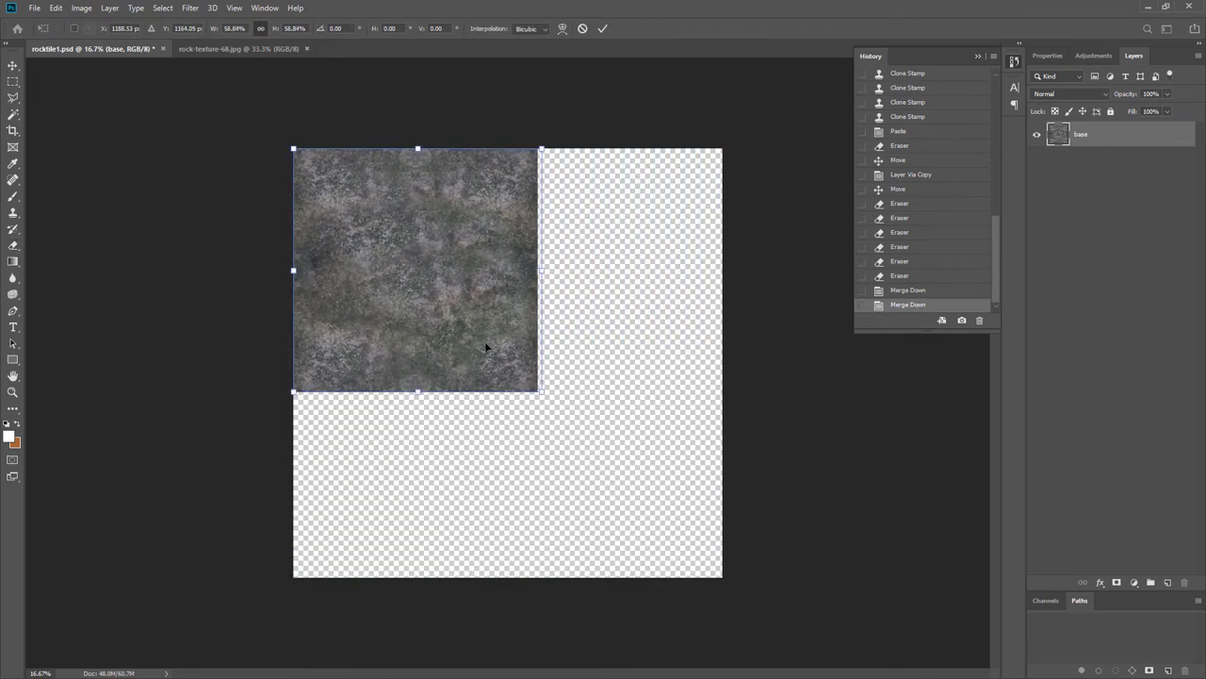
key("Return")
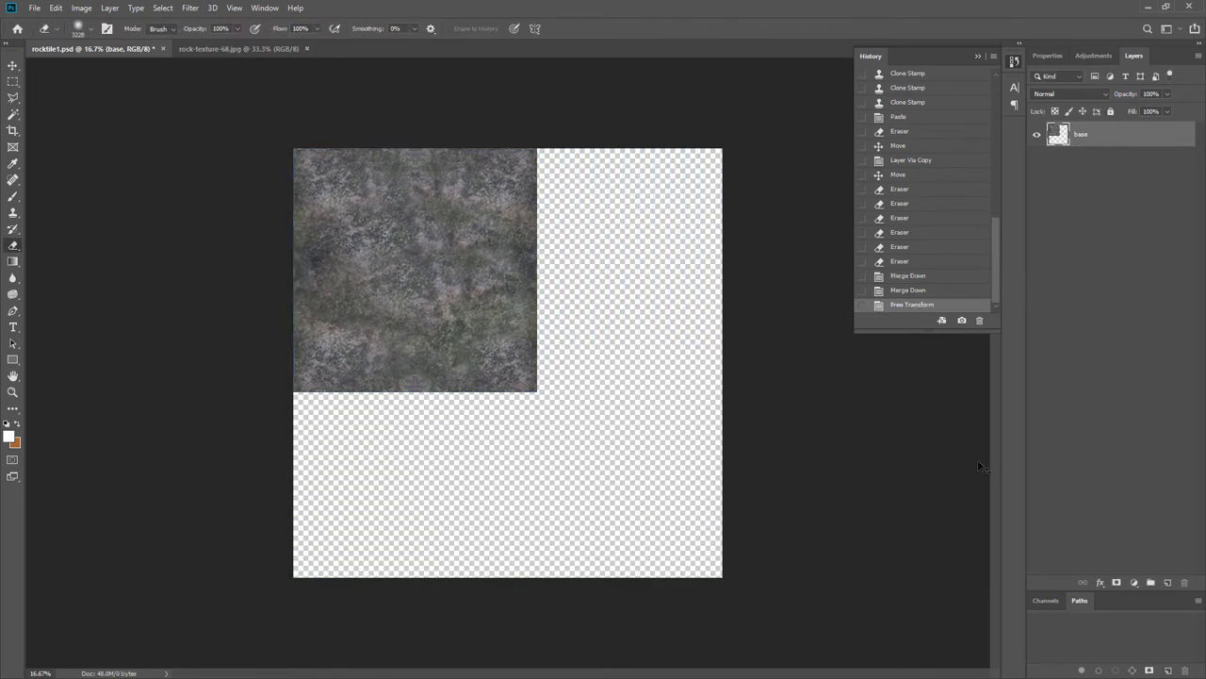
key("ctrl+j")
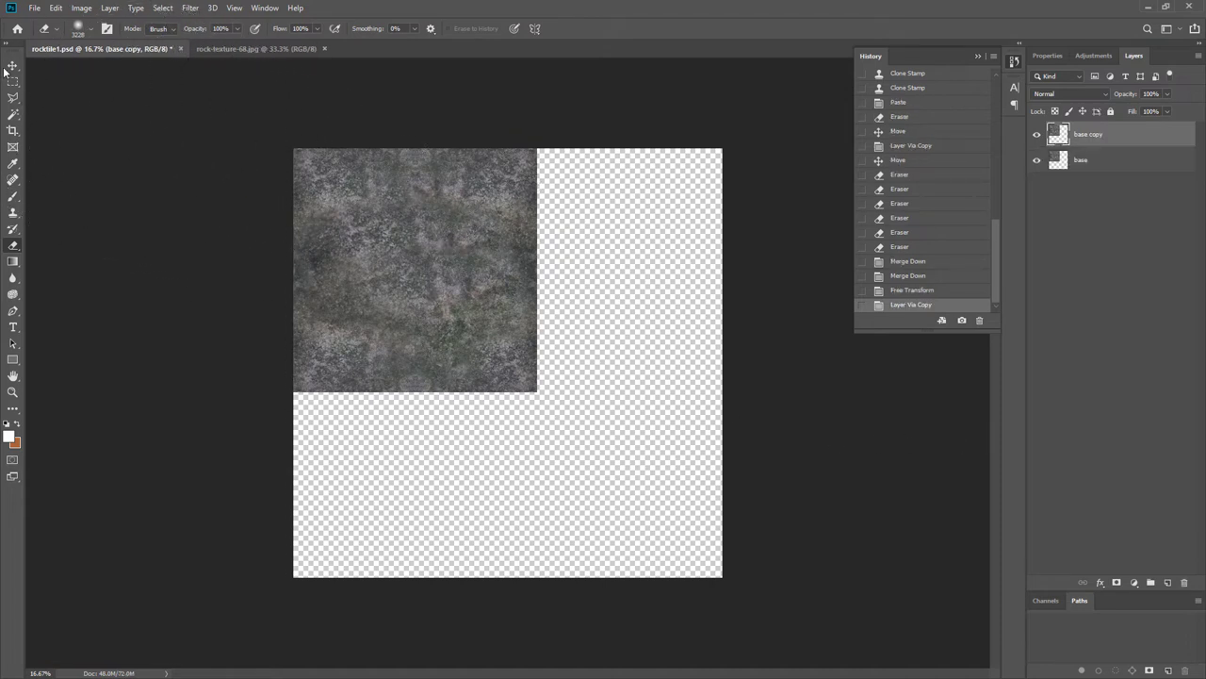
left_click(13, 66)
left_click_drag(441, 298, 682, 302)
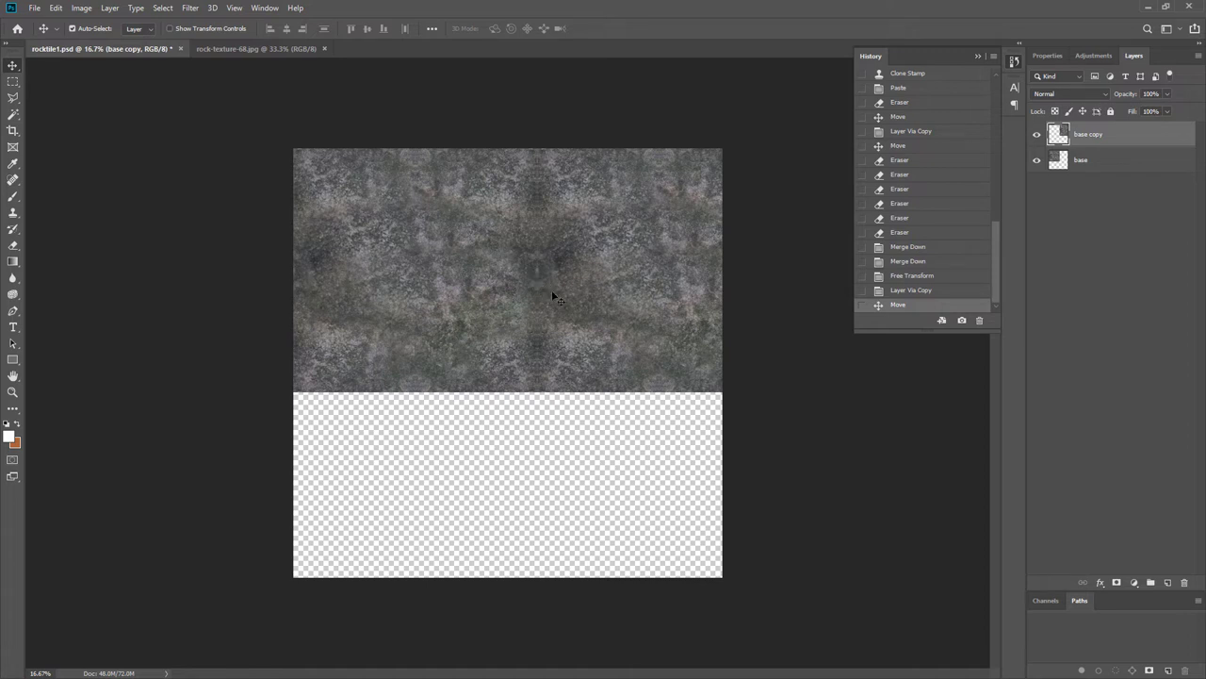
Roll the document history back to the second Merge Down state, before the tiling test.
left_click(892, 290)
left_click(893, 276)
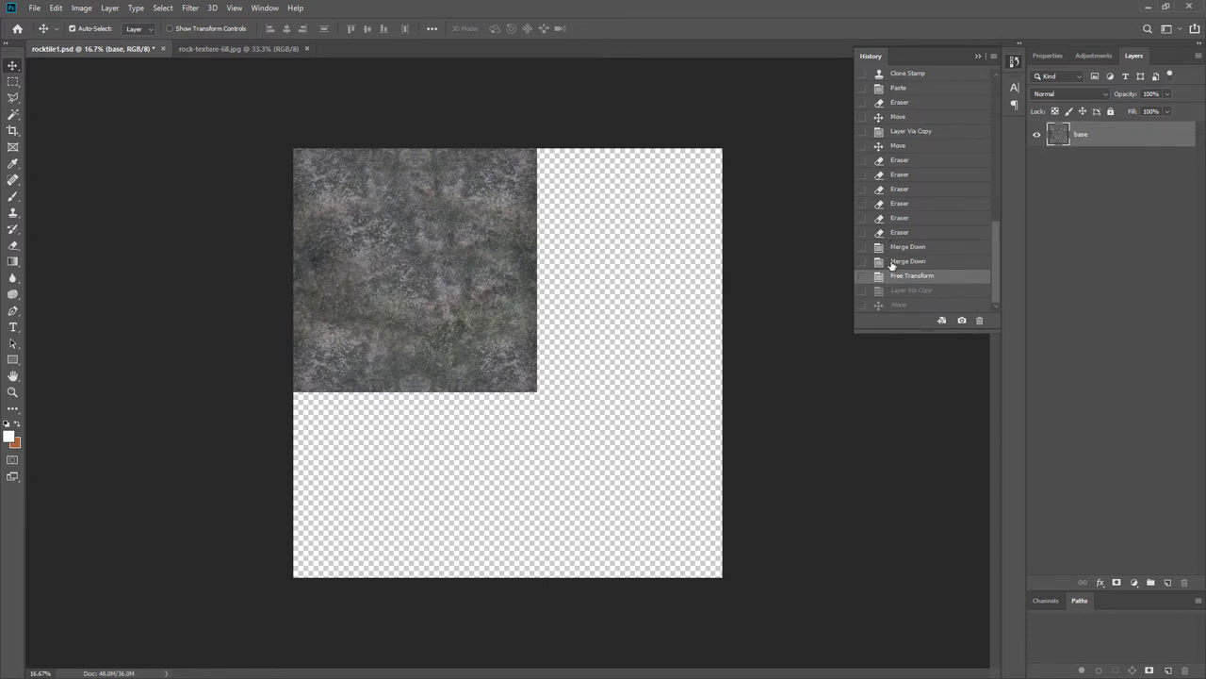
left_click(891, 262)
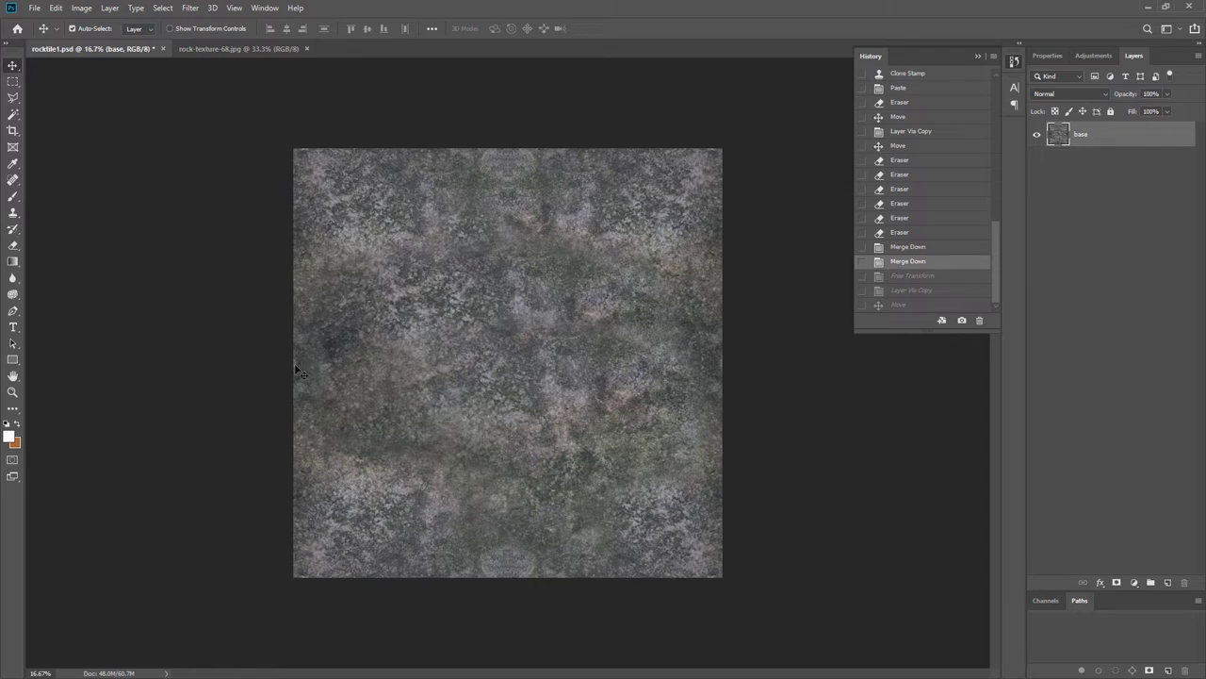
Clone-stamp rock texture over the mirrored pattern along the tile's left edge with a smaller soft brush.
left_click(11, 394)
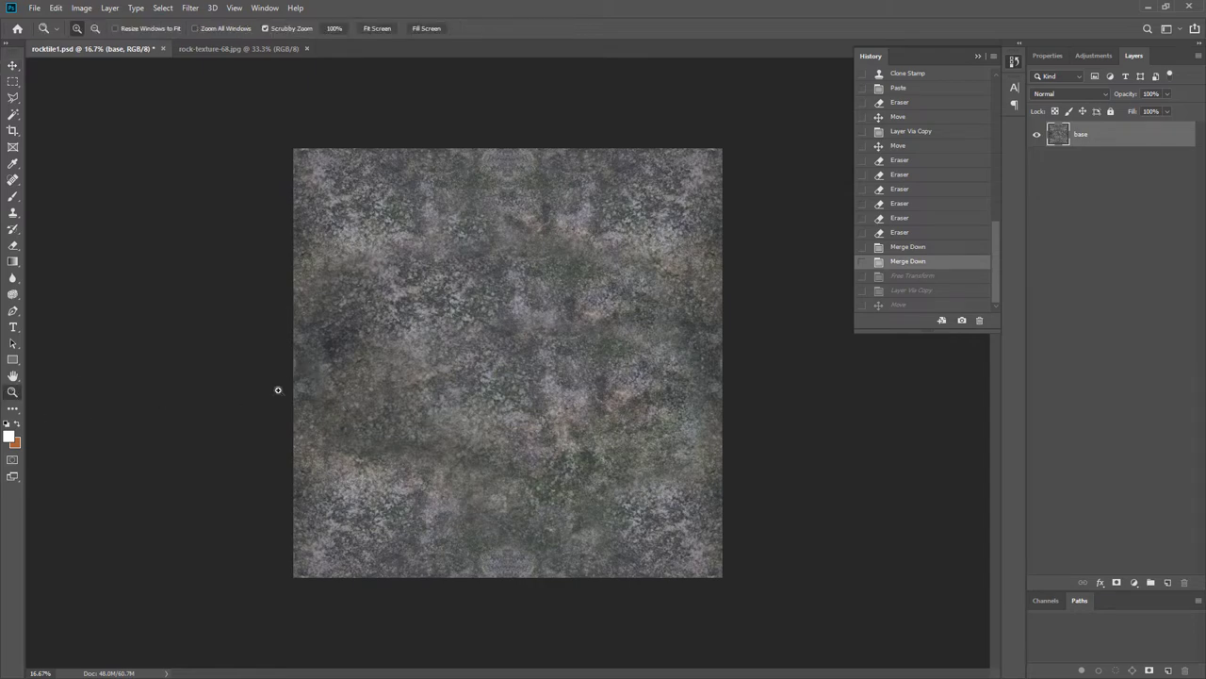
left_click_drag(277, 390, 308, 345)
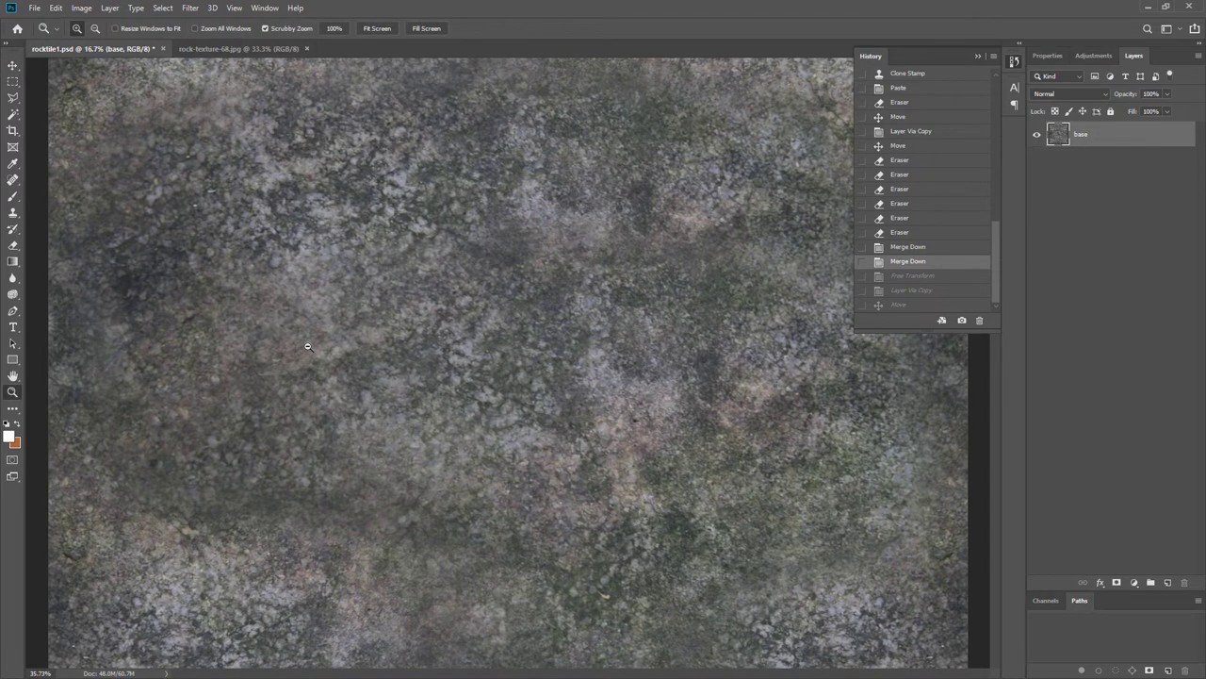
left_click(14, 214)
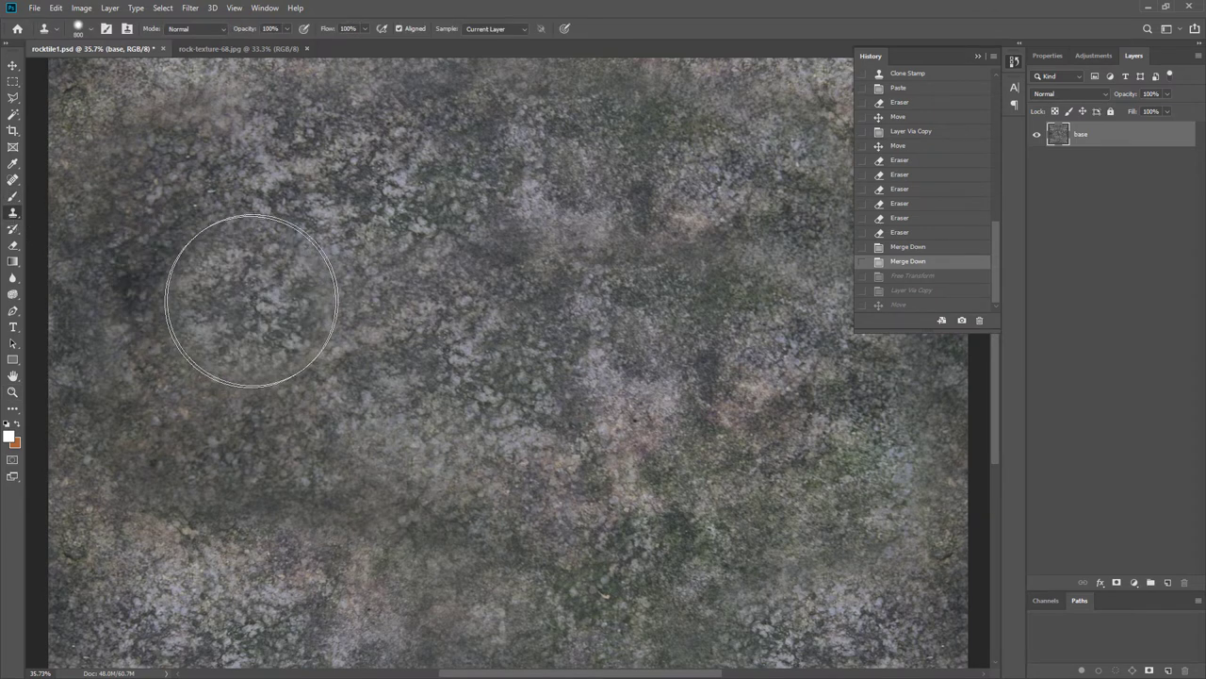
key("bracketleft")
key("bracketleft")
key("bracketleft")
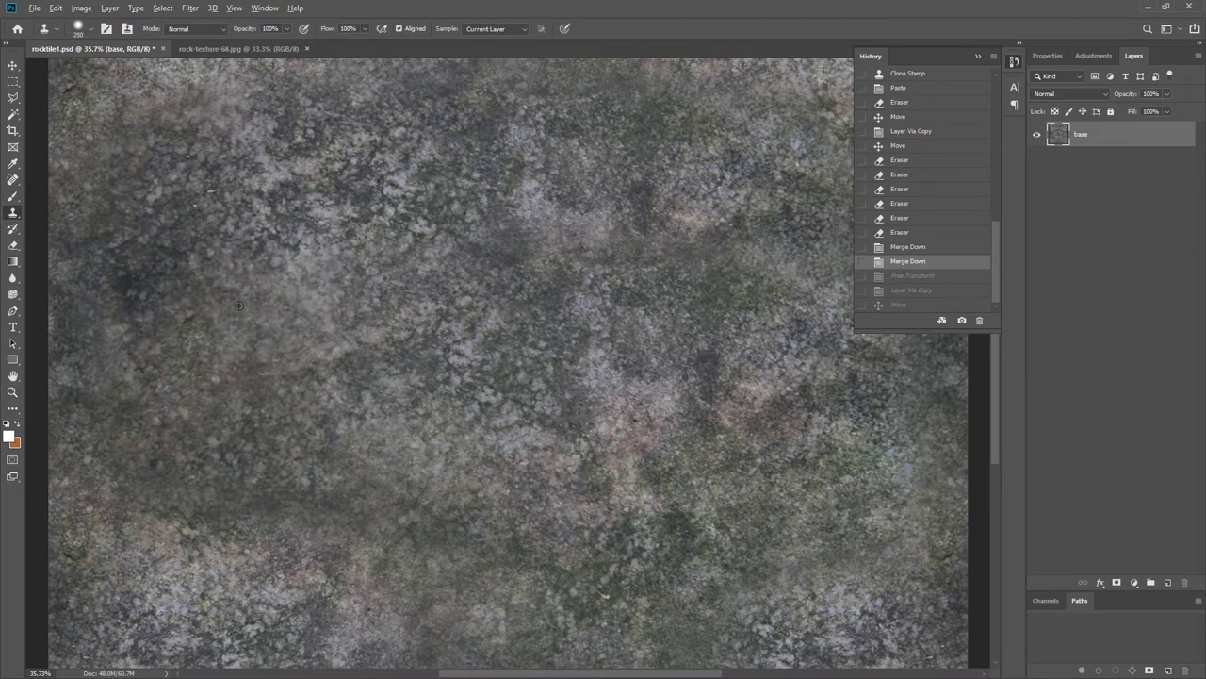
left_click(87, 375)
mouse_move(97, 355)
left_mouse_down()
mouse_move(85, 305)
mouse_move(175, 283)
mouse_move(254, 282)
left_mouse_up()
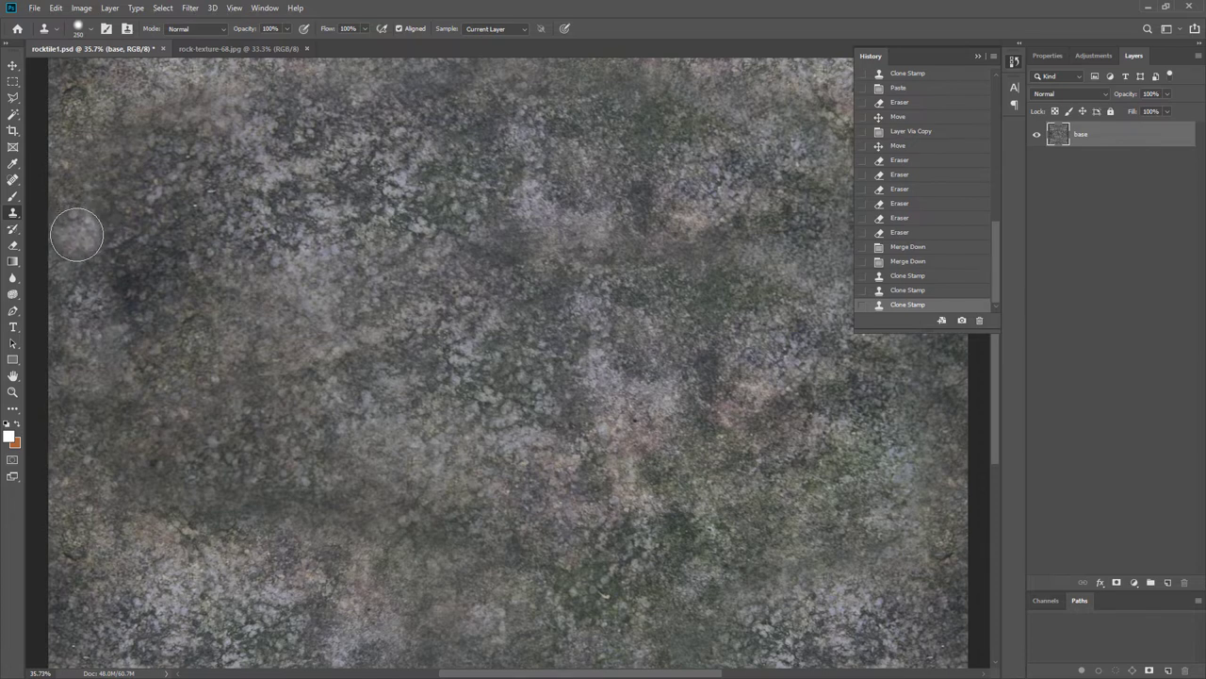
mouse_move(76, 234)
left_mouse_down()
mouse_move(92, 146)
mouse_move(78, 99)
mouse_move(199, 106)
mouse_move(82, 87)
left_mouse_up()
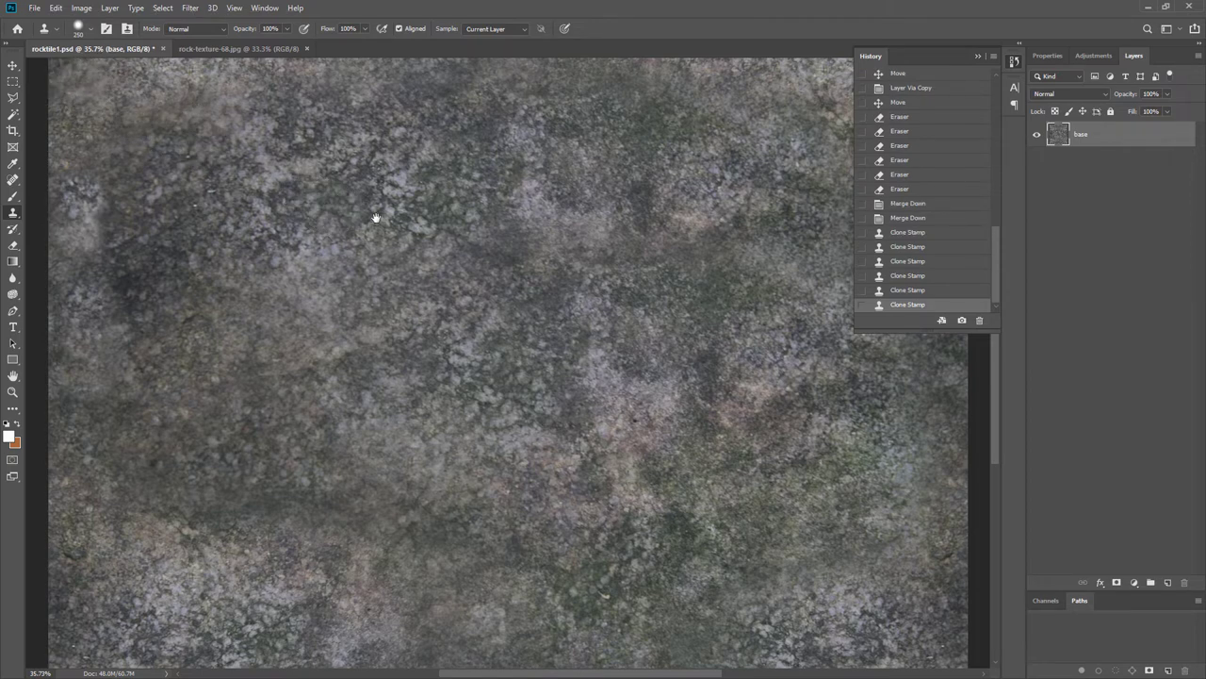
Clone-stamp rock texture over the mirrored oval and the surrounding symmetrical patches along the tile's upper edge.
mouse_move(375, 218)
left_mouse_down()
mouse_move(310, 323)
mouse_move(390, 498)
left_mouse_up()
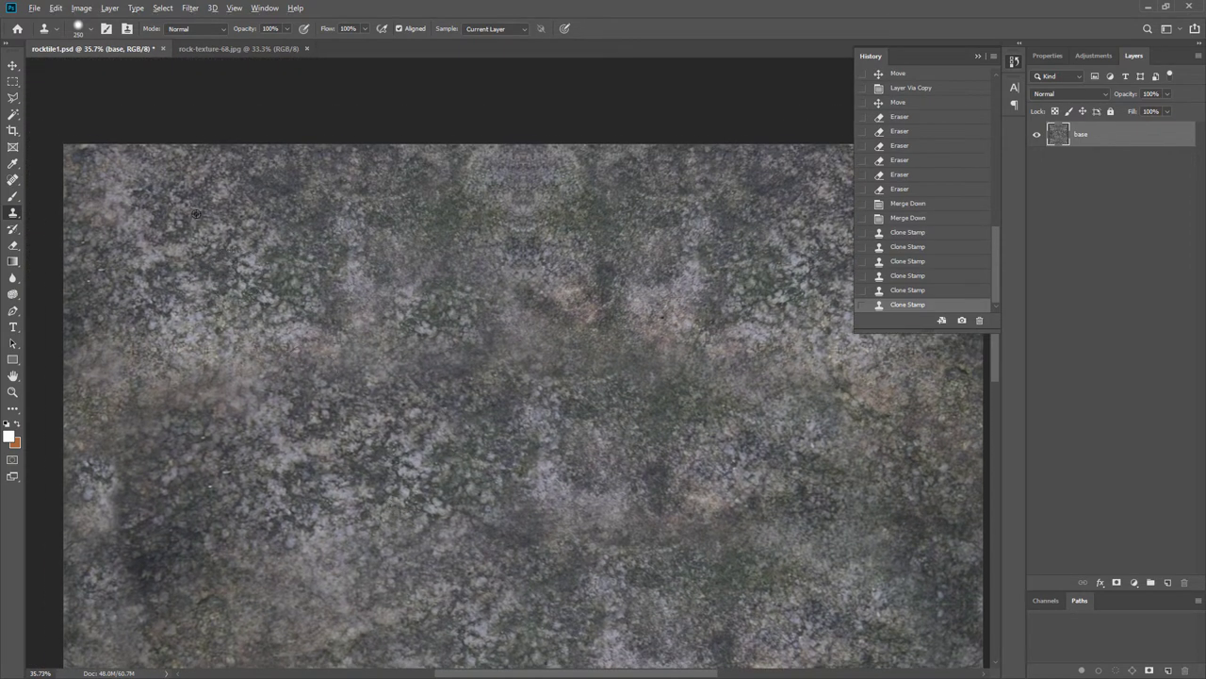
left_click_drag(187, 179, 194, 193)
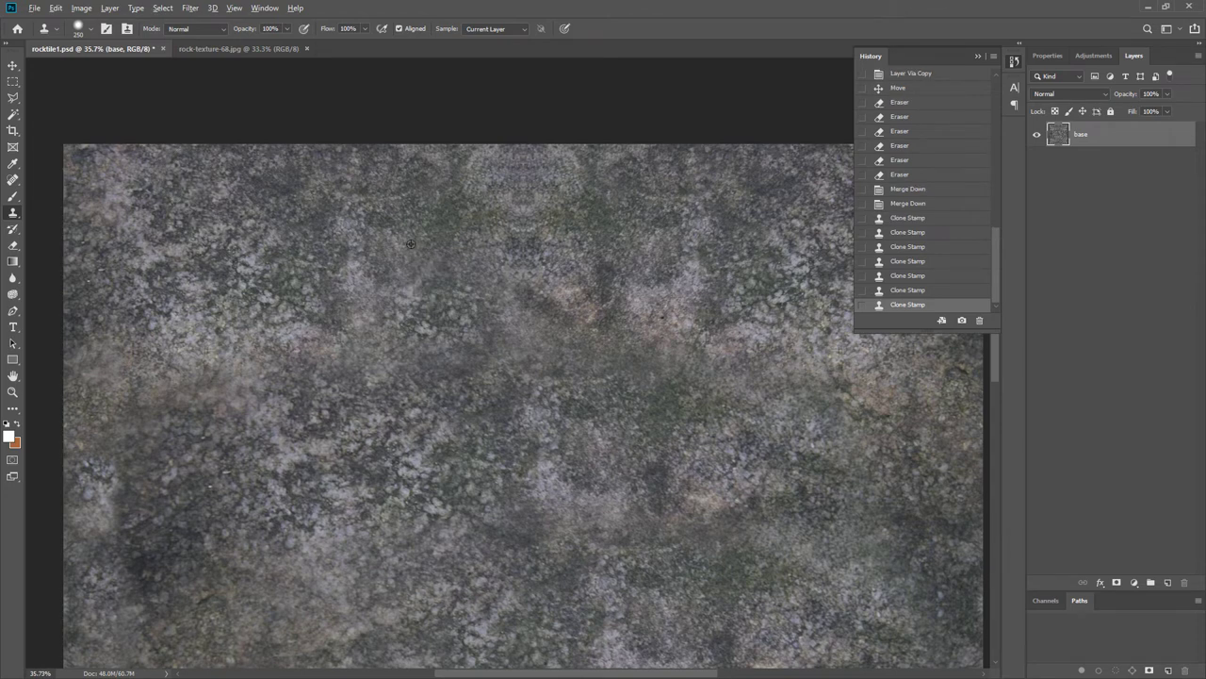
mouse_move(460, 190)
left_mouse_down()
mouse_move(447, 221)
mouse_move(442, 193)
mouse_move(455, 175)
mouse_move(403, 208)
left_mouse_up()
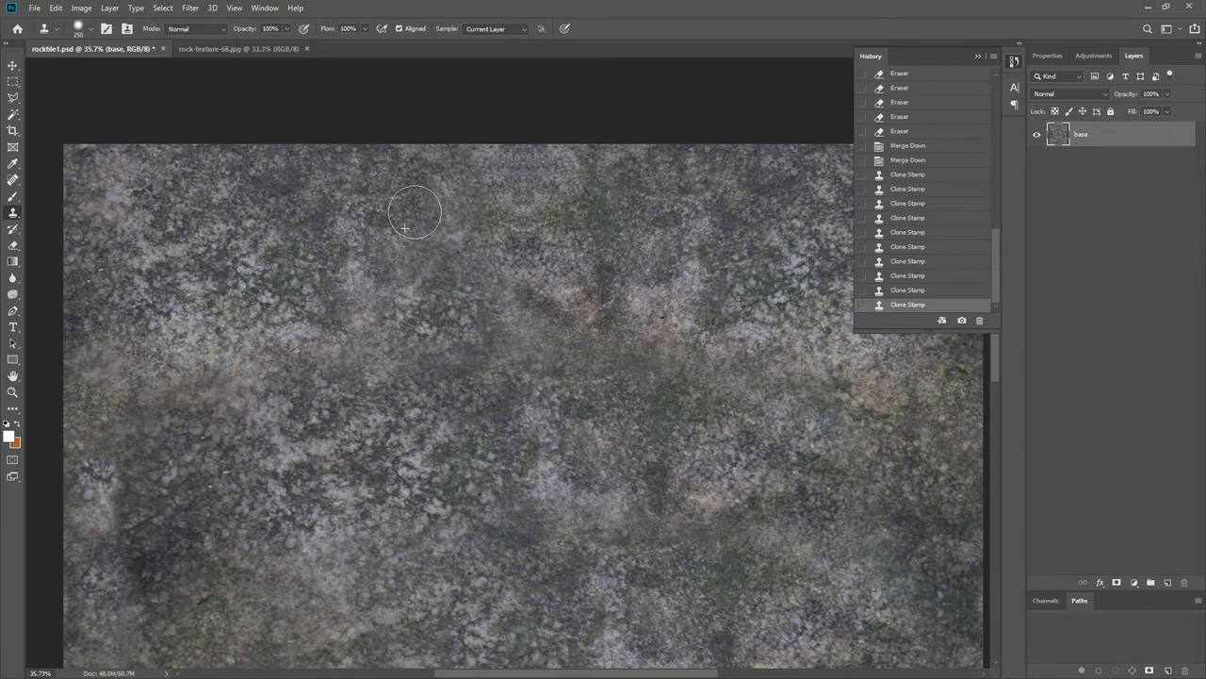
left_click_drag(591, 180, 579, 167)
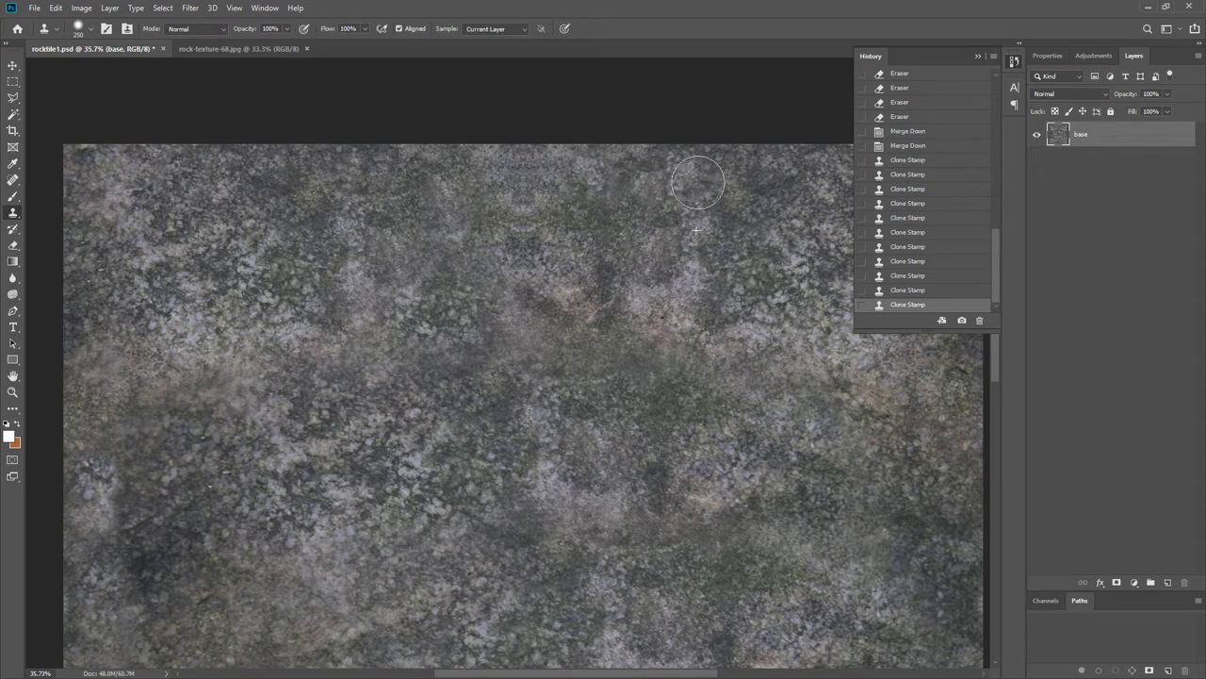
left_click(739, 184)
left_click_drag(778, 176, 786, 179)
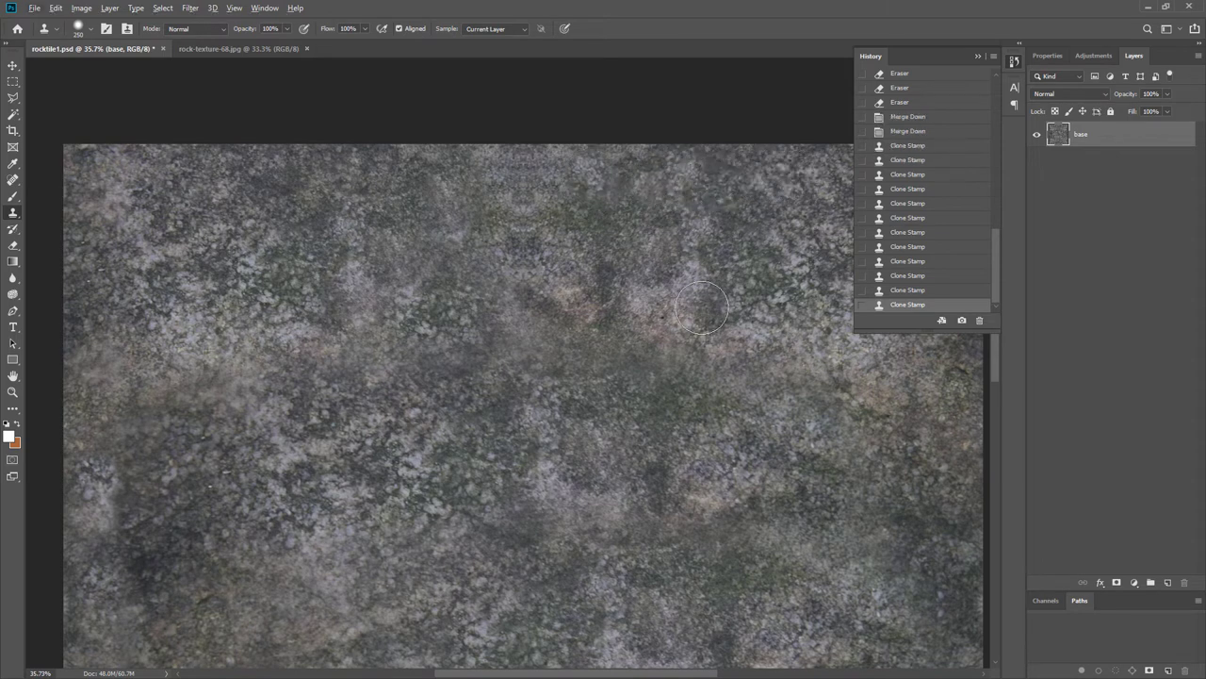
Clone-stamp over the repeating light patches in the tile's upper-right corner area.
left_click_drag(714, 317, 428, 291)
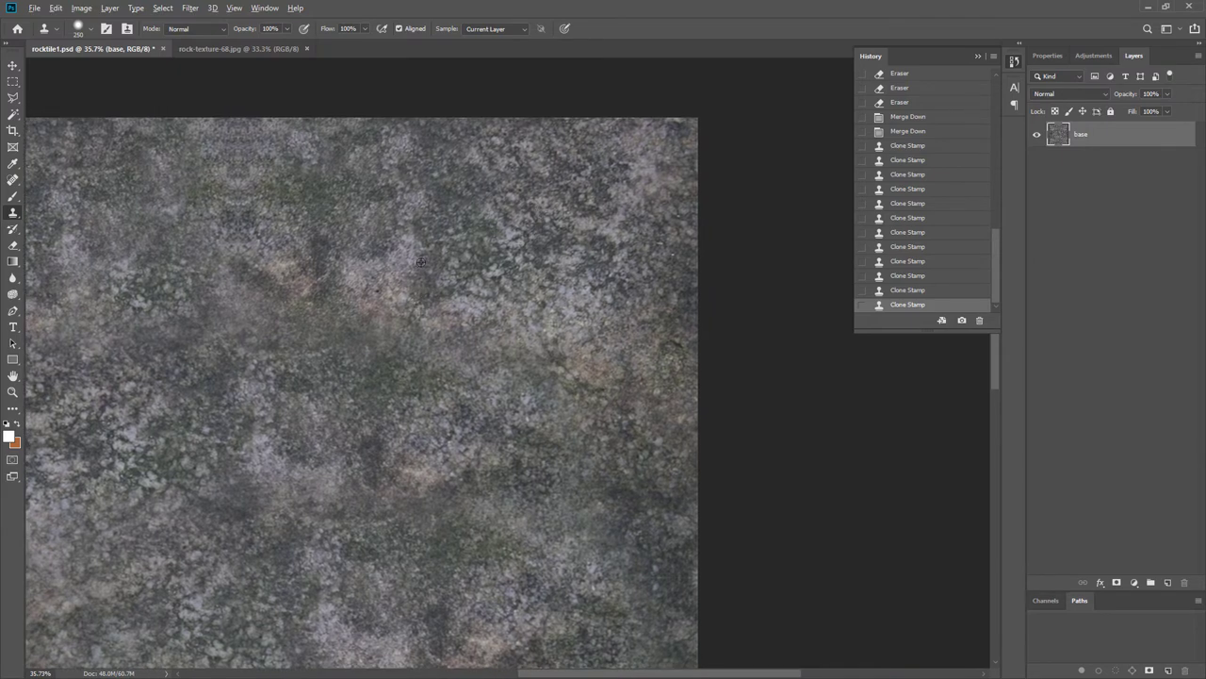
mouse_move(483, 171)
left_mouse_down()
mouse_move(451, 155)
mouse_move(535, 146)
mouse_move(525, 233)
left_mouse_up()
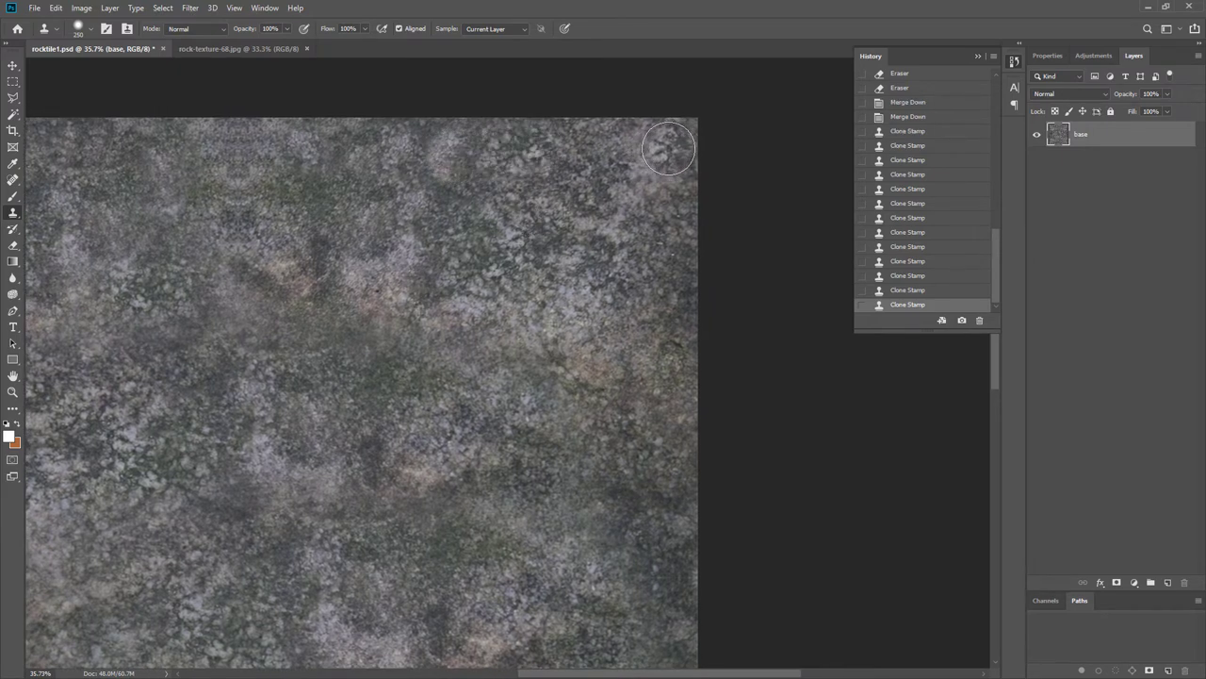
mouse_move(668, 148)
left_mouse_down()
mouse_move(651, 170)
mouse_move(660, 212)
mouse_move(571, 283)
mouse_move(641, 226)
left_mouse_up()
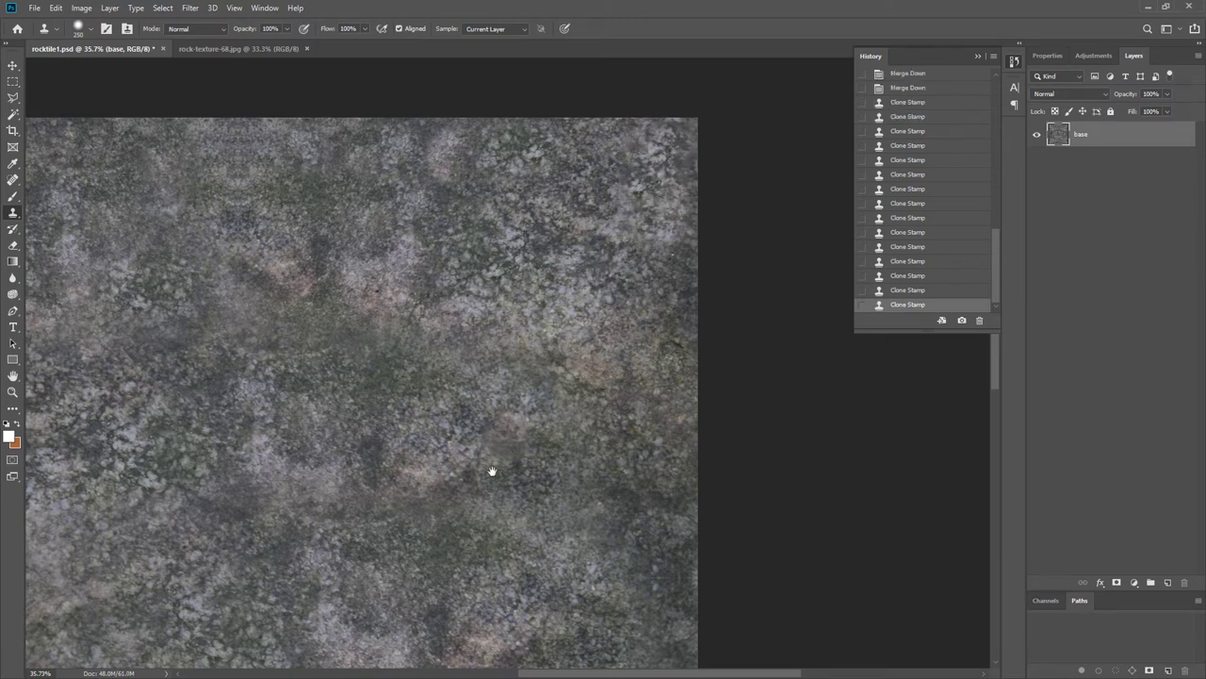
Clone-stamp rock texture over the mirrored oval at the middle of the tile's lower edge.
mouse_move(493, 471)
left_mouse_down()
mouse_move(570, 309)
mouse_move(655, 176)
left_mouse_up()
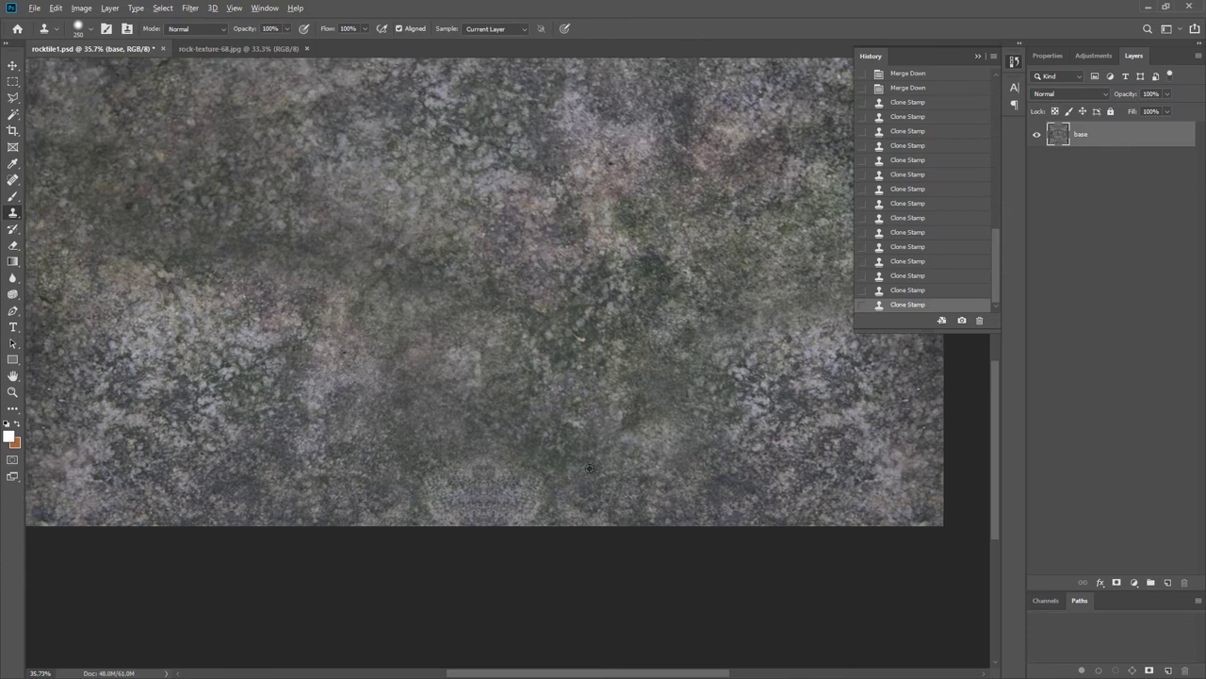
mouse_move(502, 462)
left_mouse_down()
mouse_move(480, 484)
mouse_move(528, 493)
left_mouse_up()
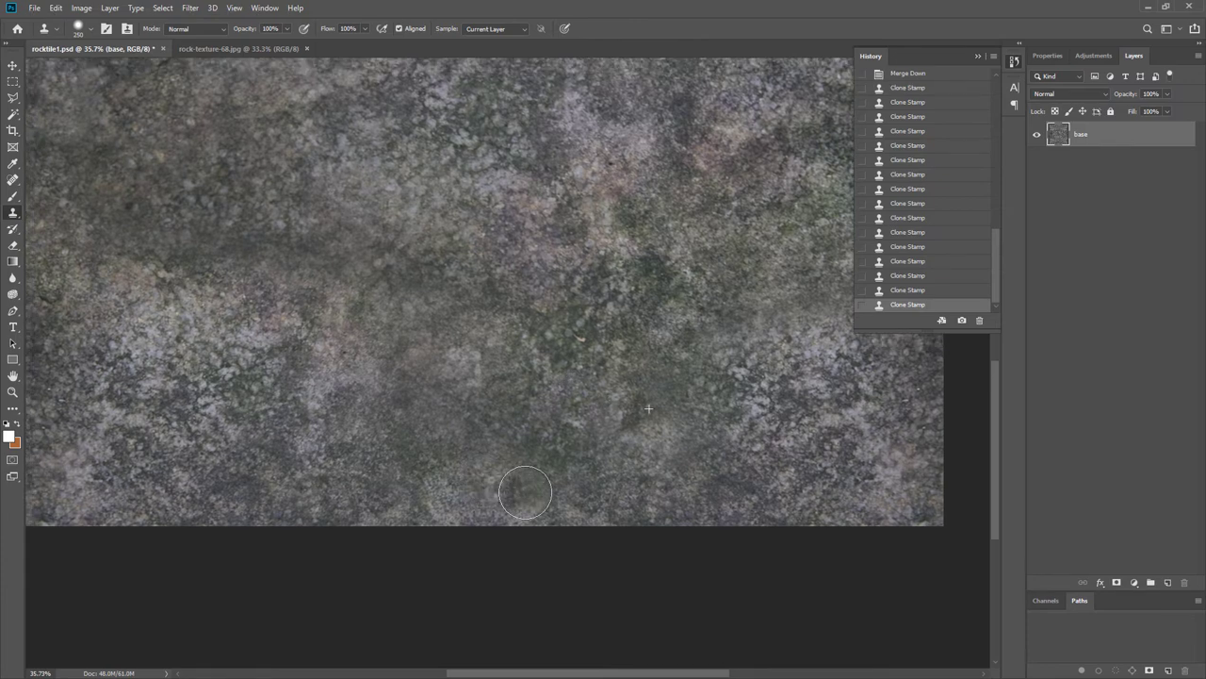
mouse_move(438, 489)
left_mouse_down()
mouse_move(477, 468)
mouse_move(417, 463)
mouse_move(396, 443)
left_mouse_up()
left_click_drag(481, 462, 613, 439)
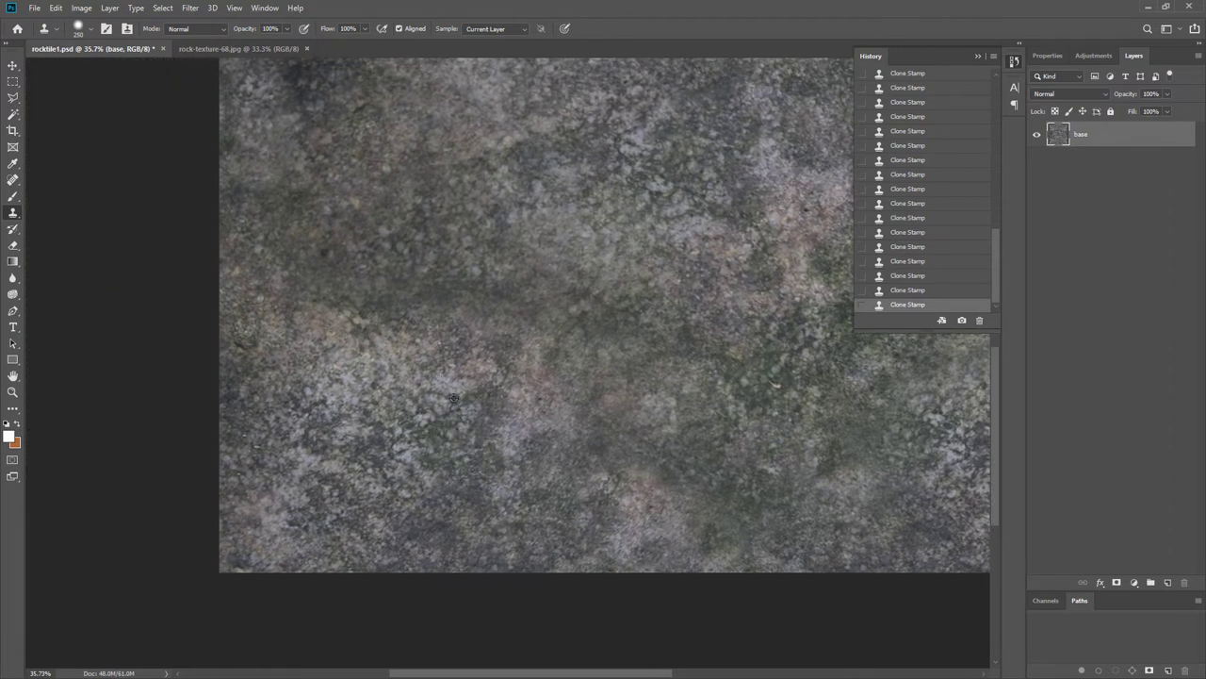
Clone-stamp varied rock texture into the tile's lower-left corner area and check the whole tile.
mouse_move(320, 520)
left_mouse_down()
mouse_move(255, 528)
mouse_move(248, 541)
mouse_move(260, 484)
left_mouse_up()
mouse_move(320, 446)
left_mouse_down()
mouse_move(259, 425)
mouse_move(249, 433)
mouse_move(255, 466)
mouse_move(294, 442)
mouse_move(332, 445)
left_mouse_up()
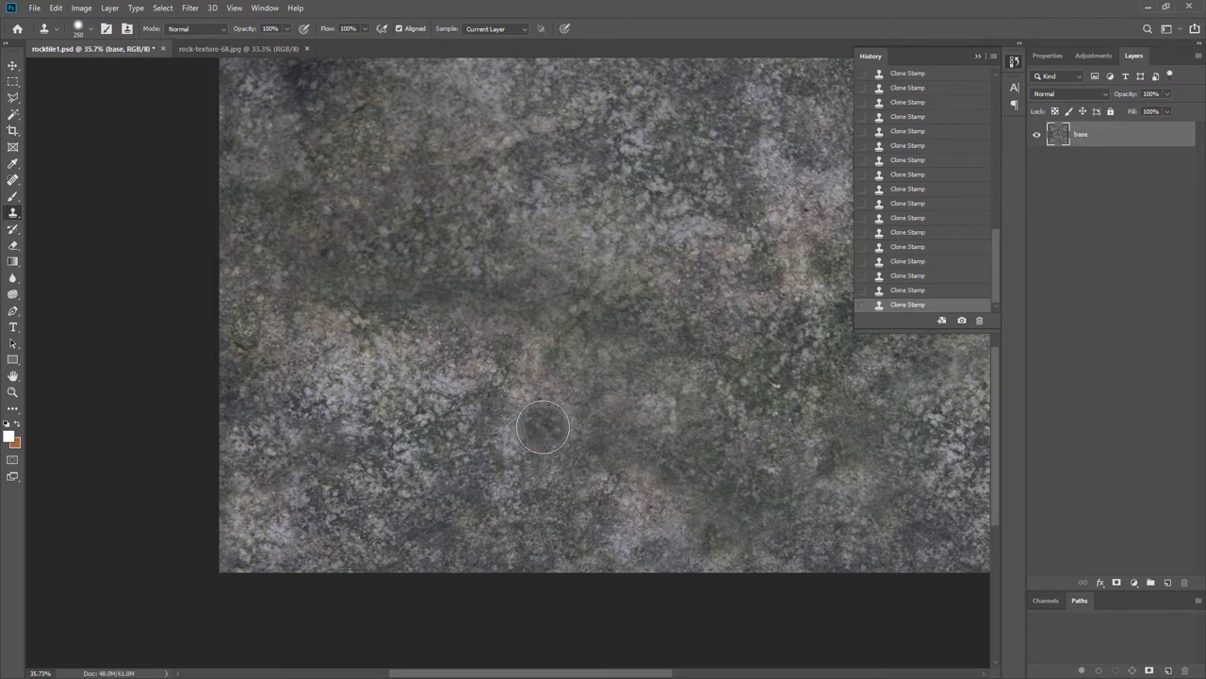
scroll(543, 427, "down", 4)
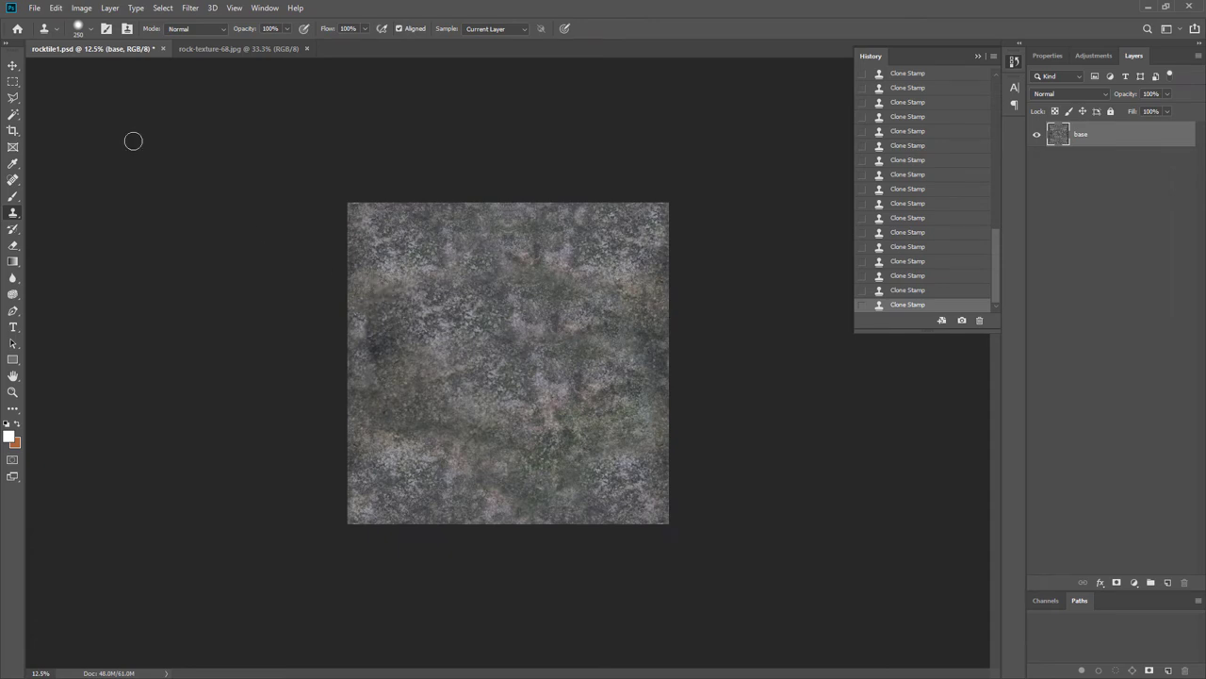
Save the tile document and save a JPEG copy as rocktile1.jpg on the Desktop at Maximum quality.
left_click(36, 8)
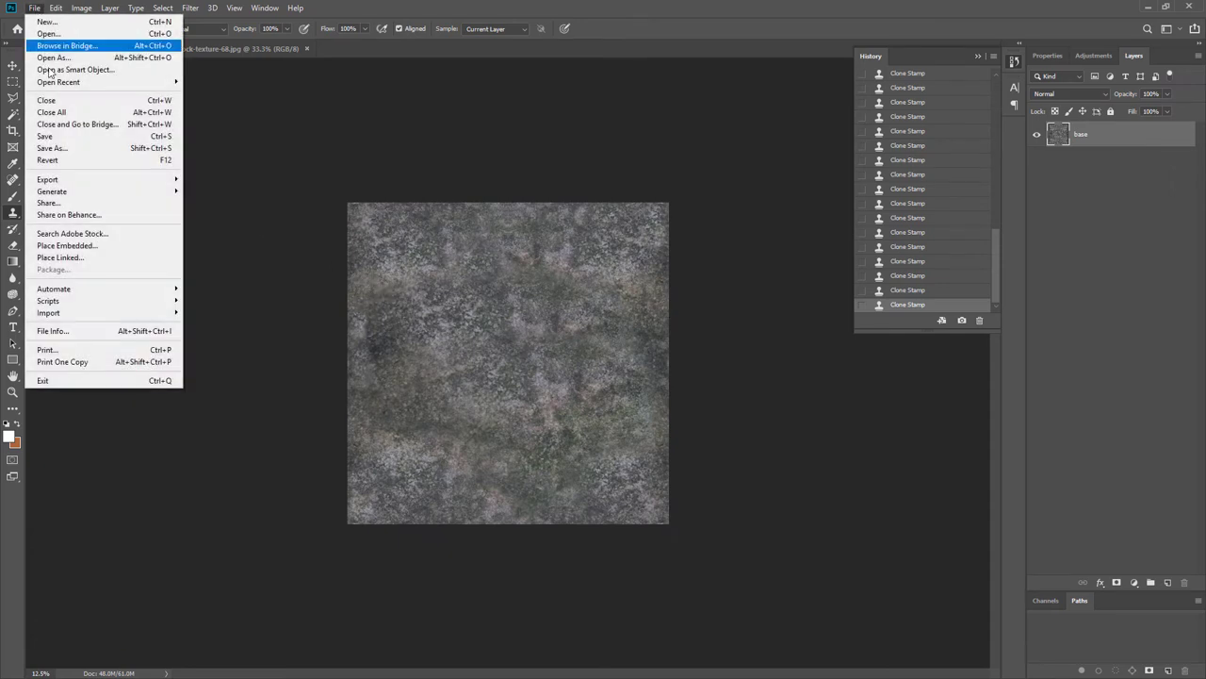
left_click(56, 138)
left_click(38, 9)
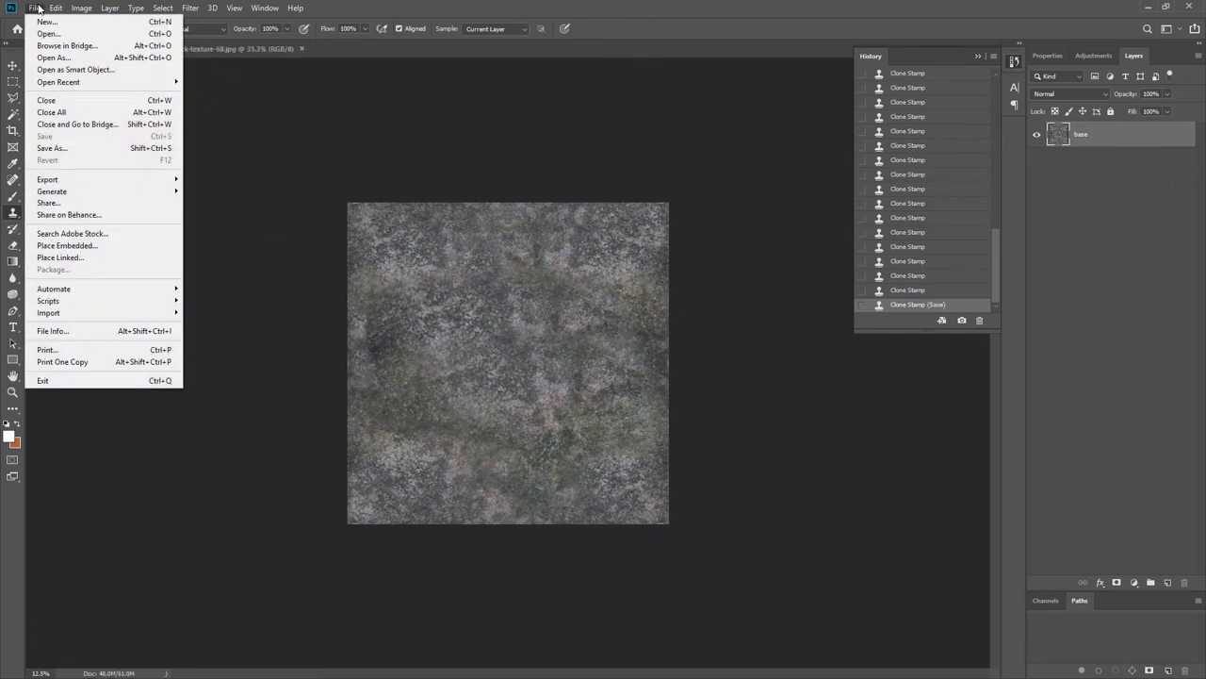
left_click(52, 148)
left_click(556, 290)
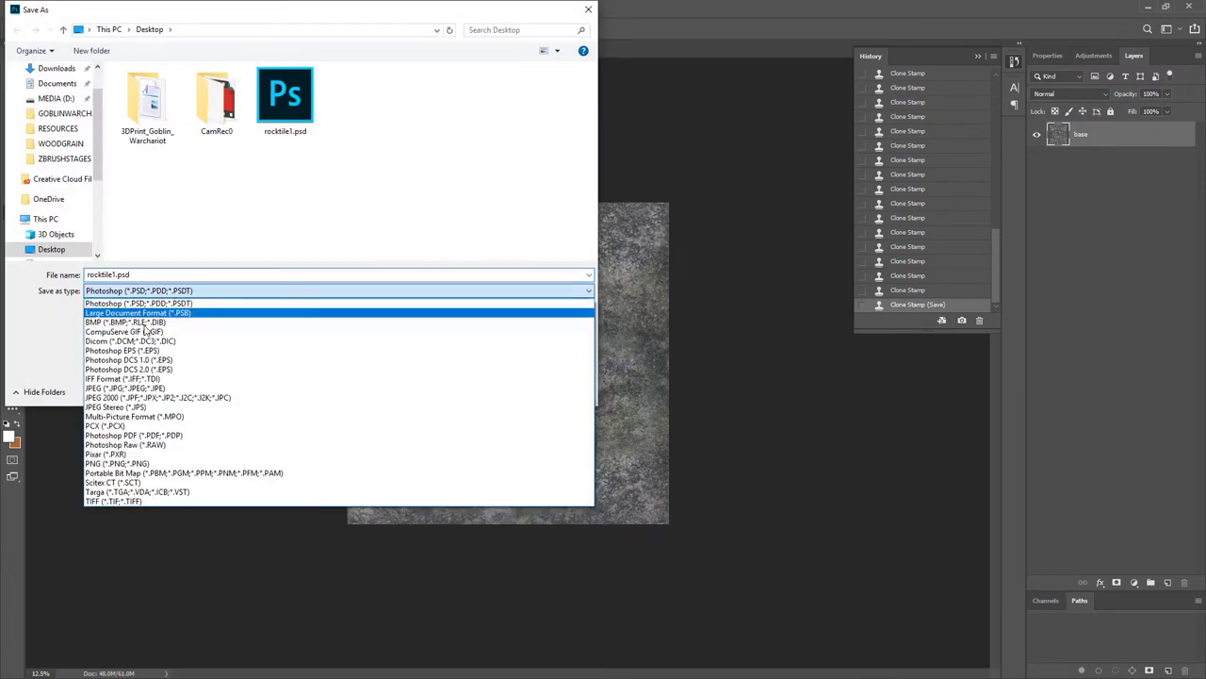
left_click(104, 388)
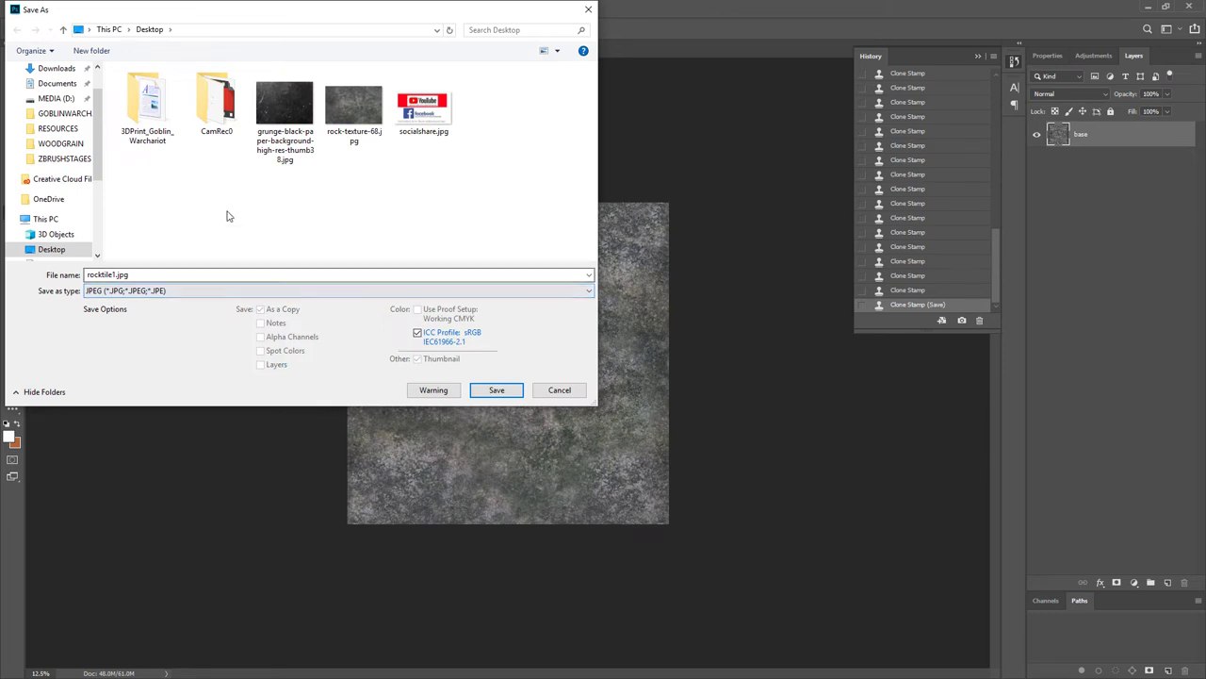
left_click(120, 274)
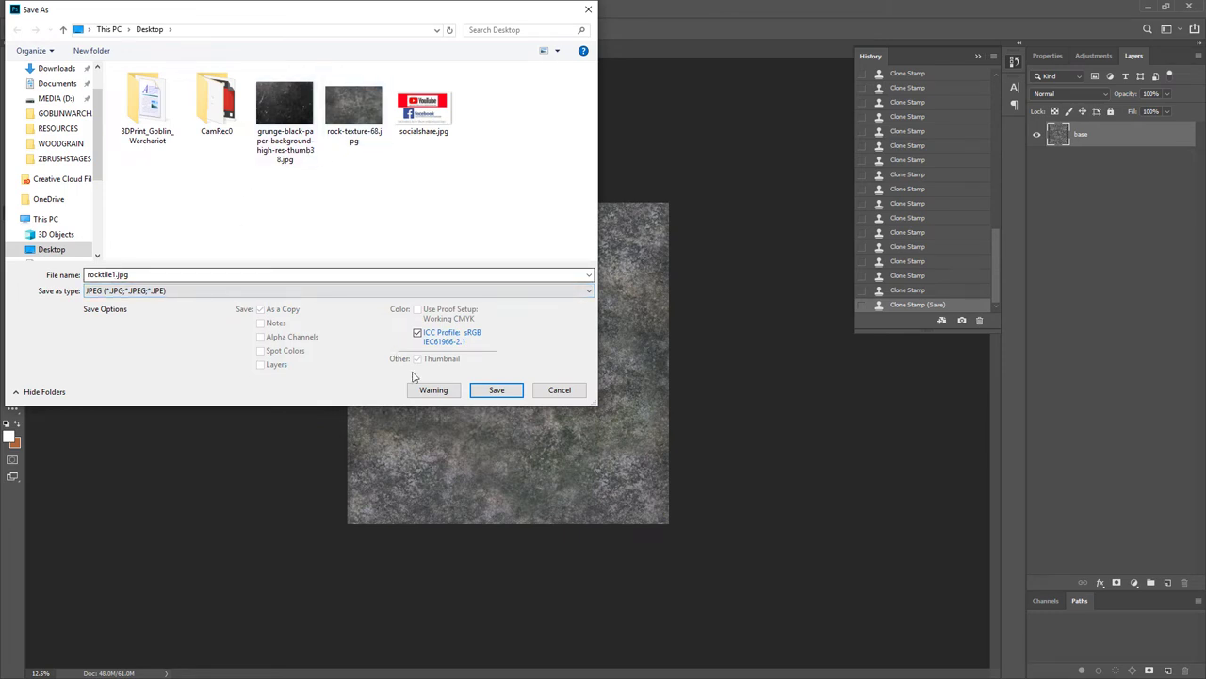
left_click(497, 389)
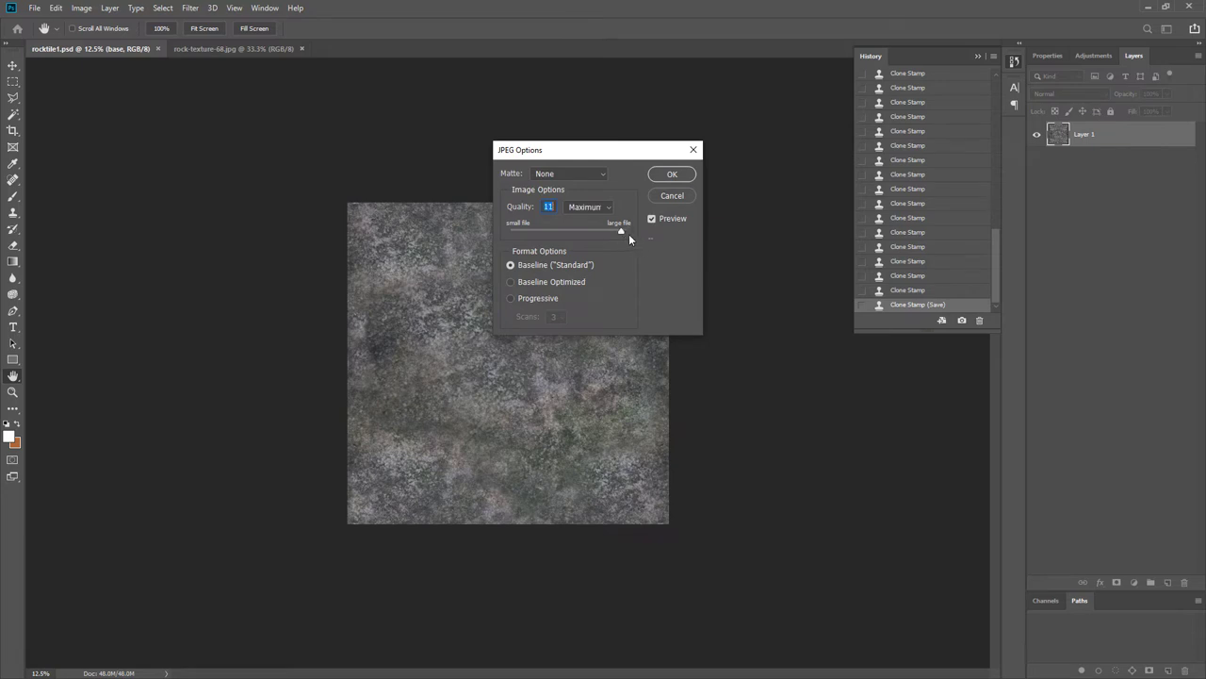
left_click(670, 174)
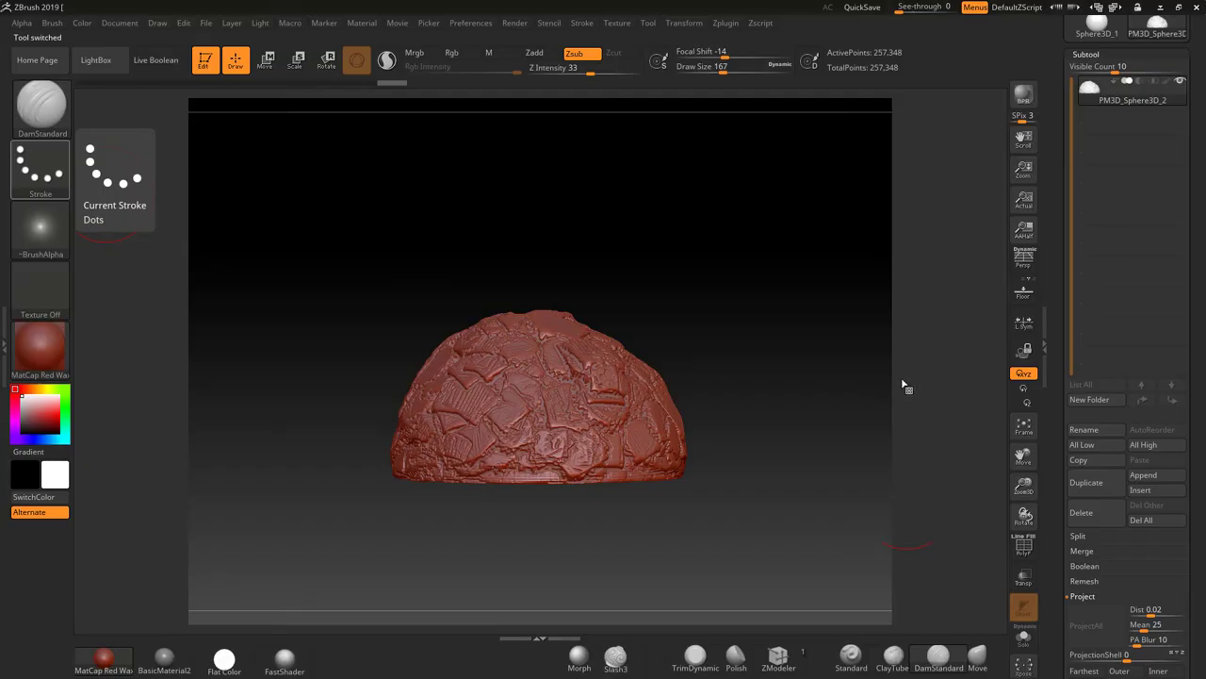
Switch to ZBrush and show the rock dome at subdivision level 1 with its polyframe displayed.
mouse_move(812, 364)
left_mouse_down()
mouse_move(782, 386)
mouse_move(812, 378)
mouse_move(721, 302)
mouse_move(779, 315)
mouse_move(757, 314)
mouse_move(784, 289)
mouse_move(790, 310)
left_mouse_up()
scroll(1095, 378, "down", 5)
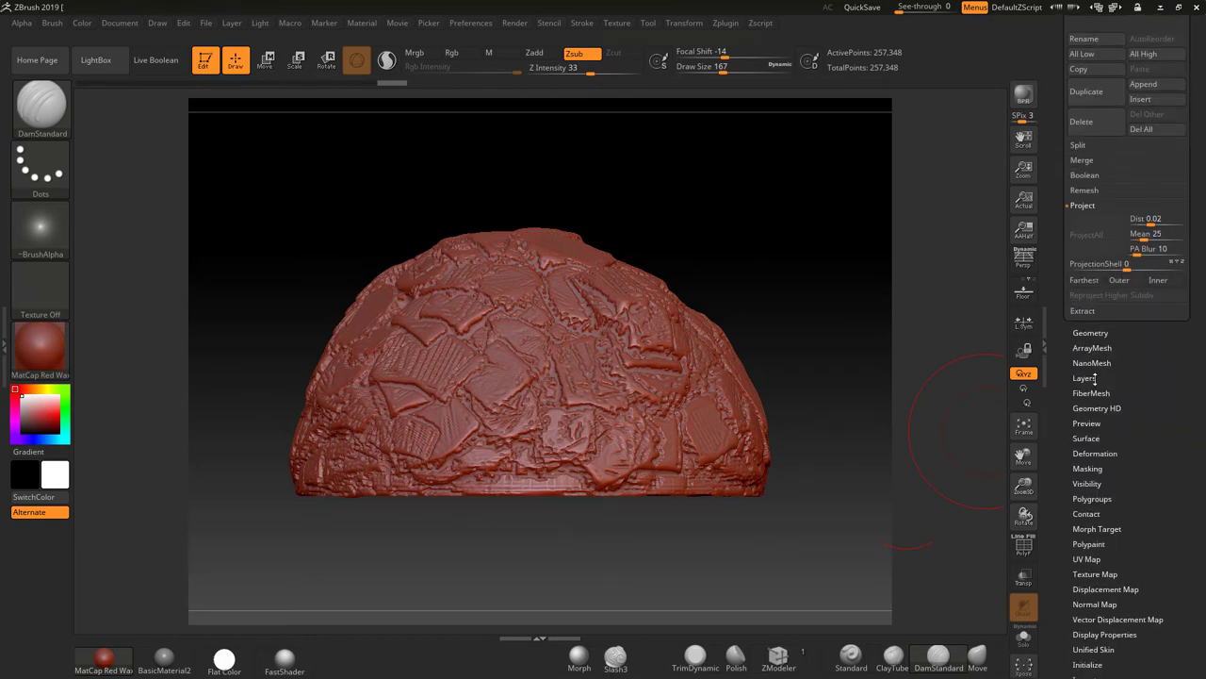
left_click(1089, 333)
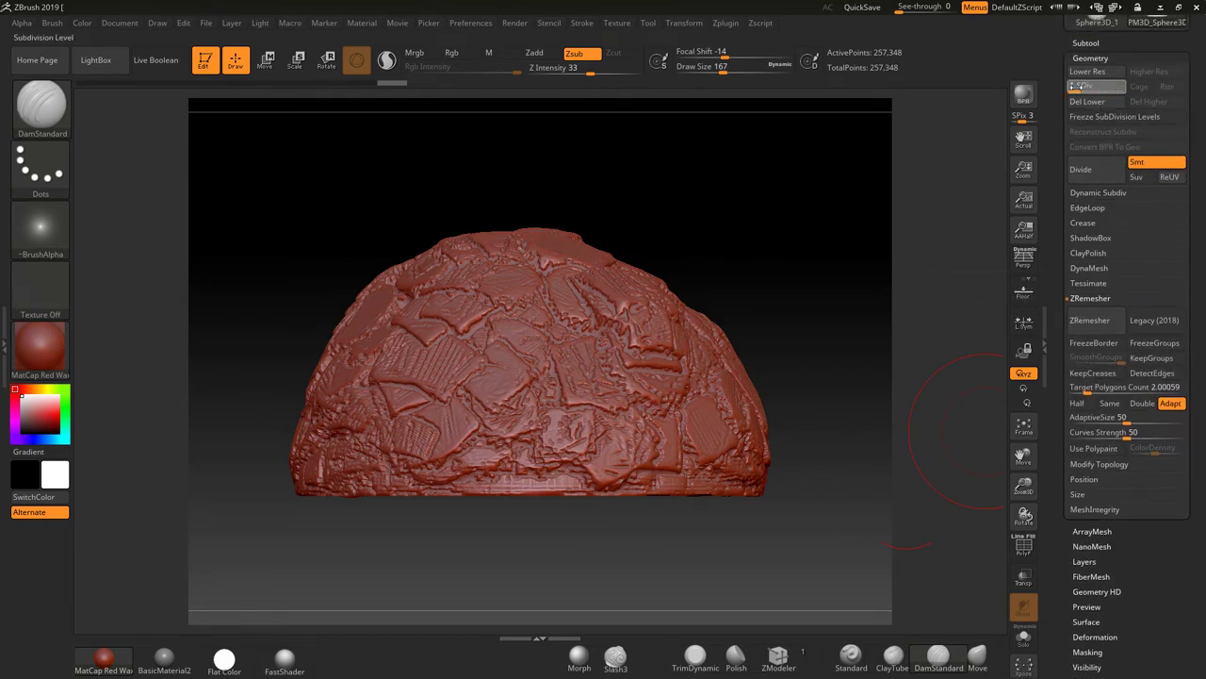
left_click_drag(1115, 88, 1072, 86)
left_click(1024, 544)
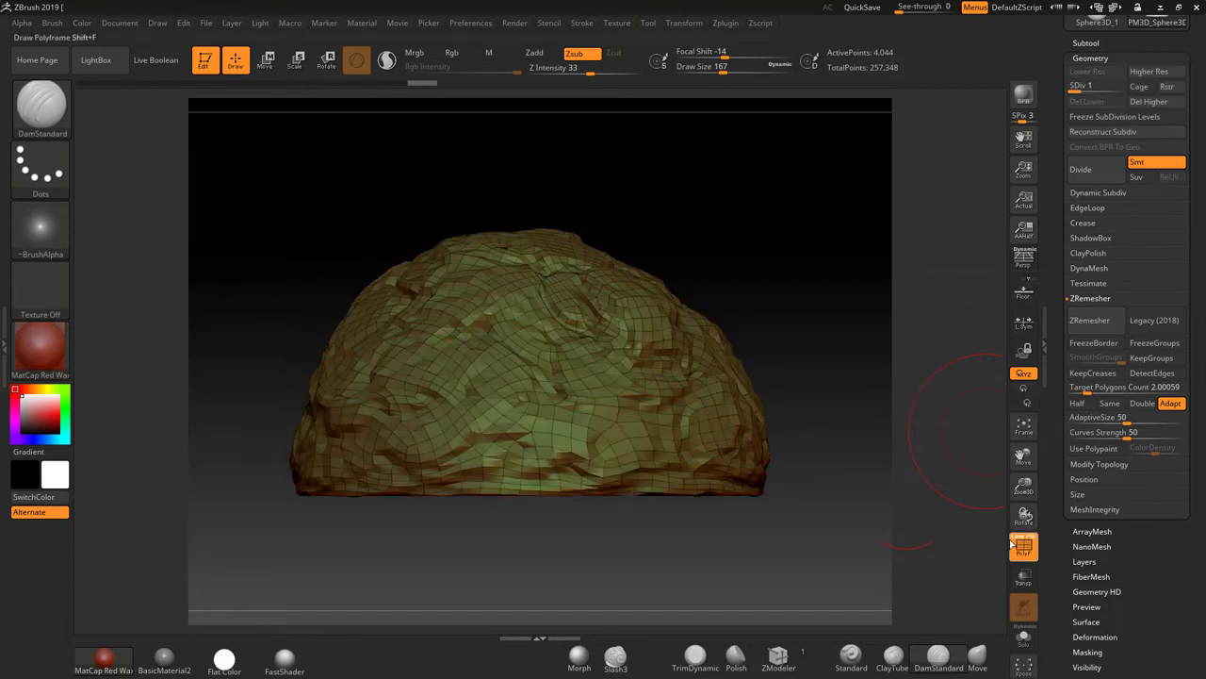
left_click_drag(913, 452, 847, 443)
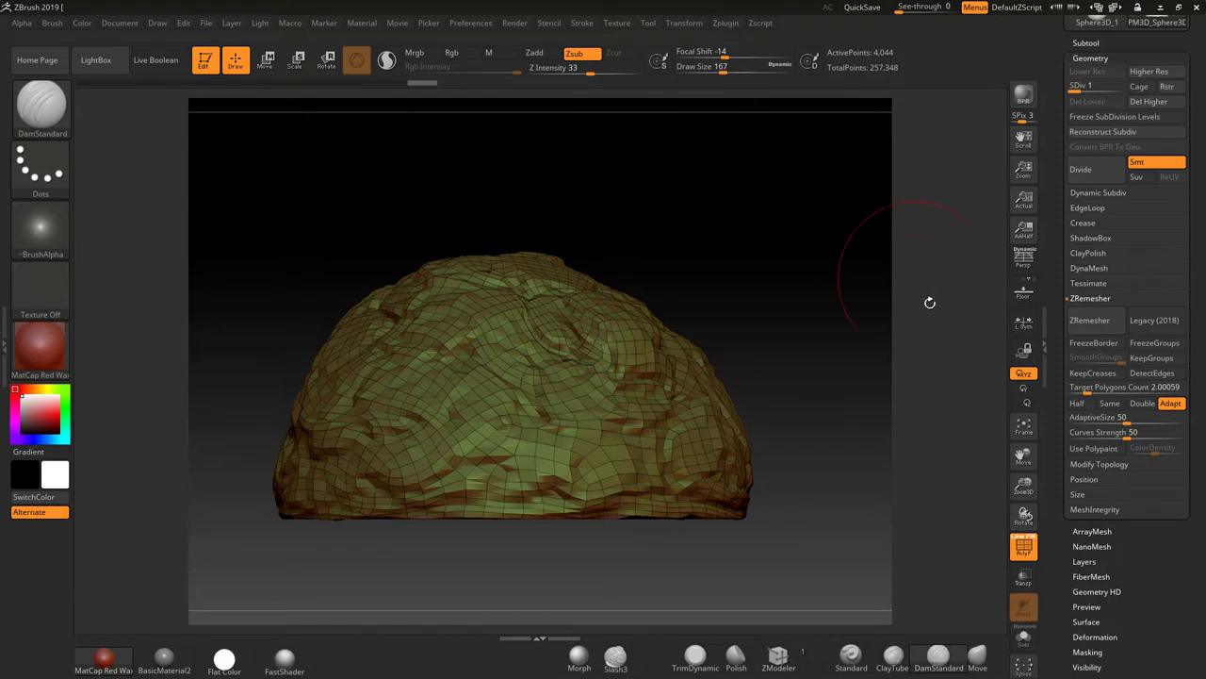
Check the dome's unwrapped UV layout by turning Morph UV on, and return the mesh to its 3D shape.
left_click(728, 25)
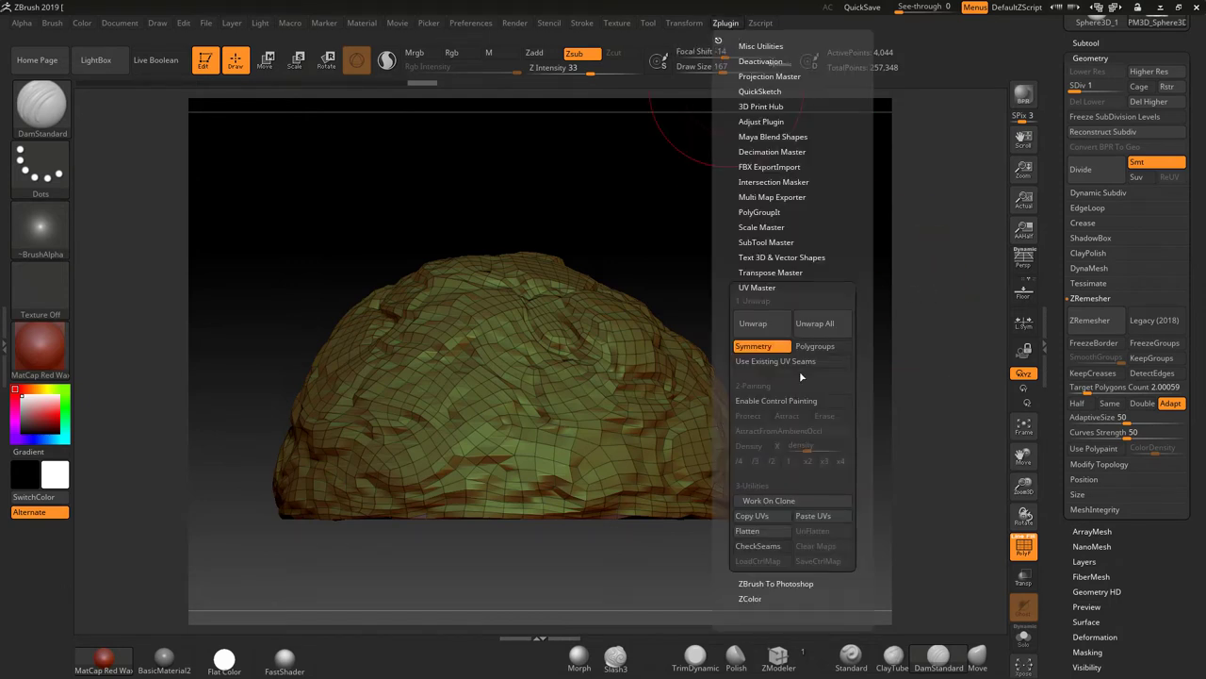
left_click(768, 536)
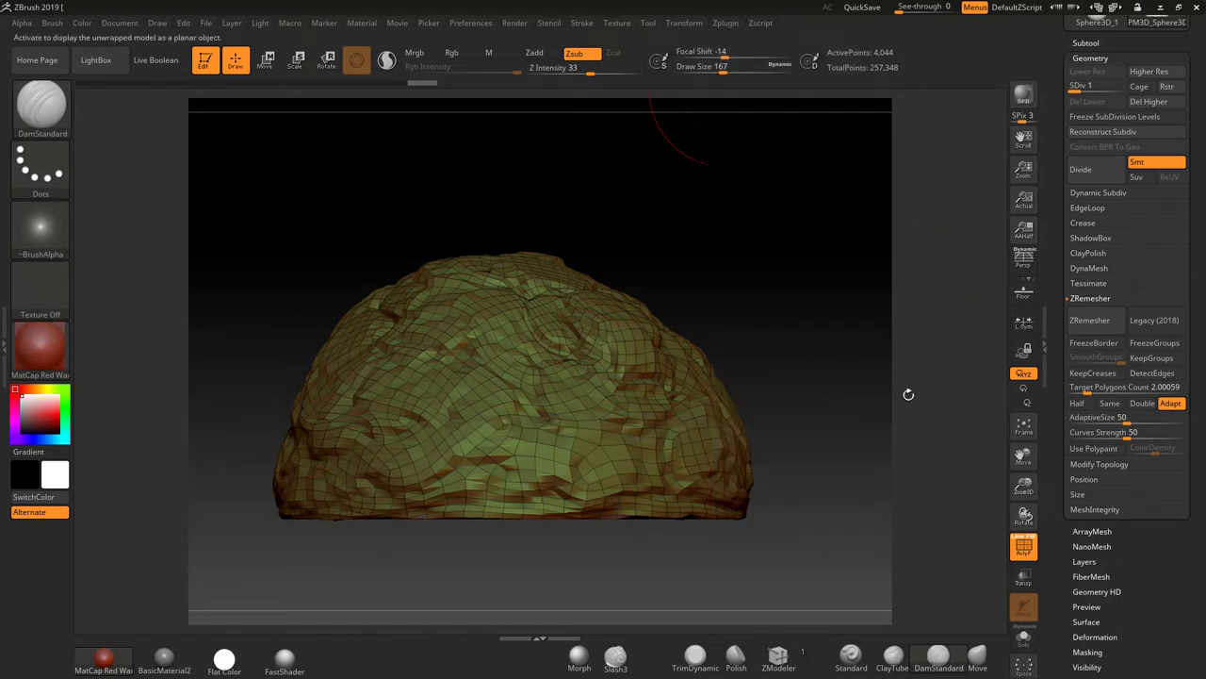
scroll(1166, 603, "down", 10)
scroll(1130, 514, "up", 10)
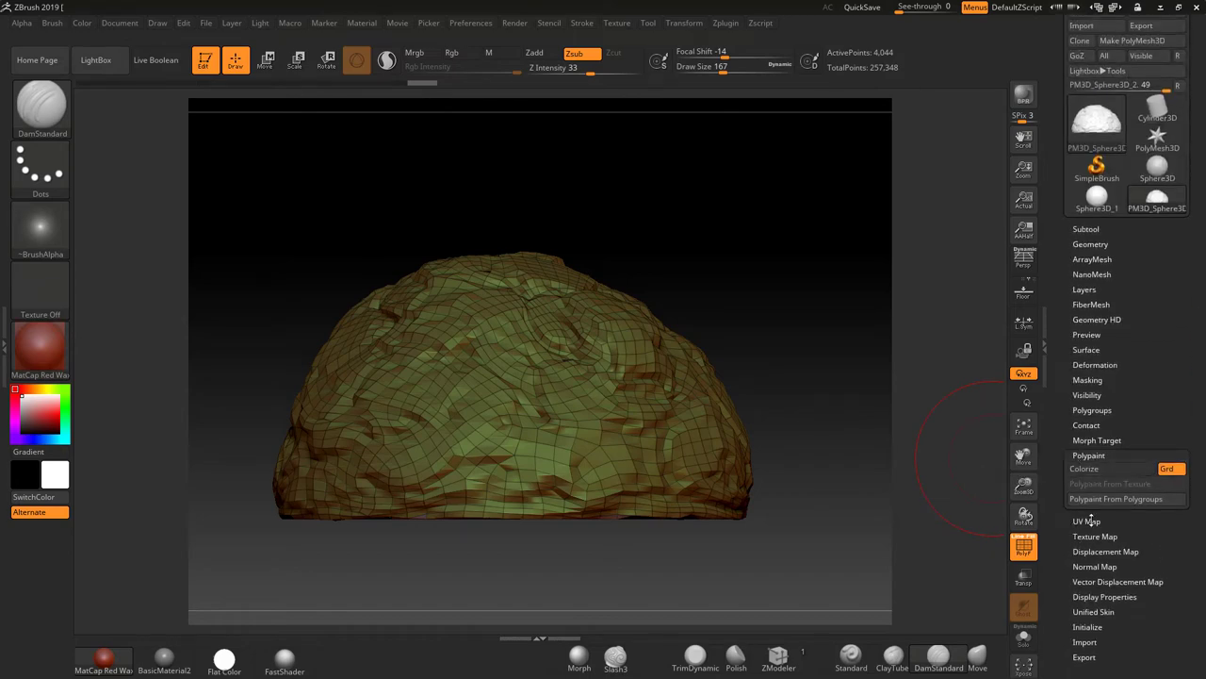
left_click(1086, 521)
left_click(1158, 484)
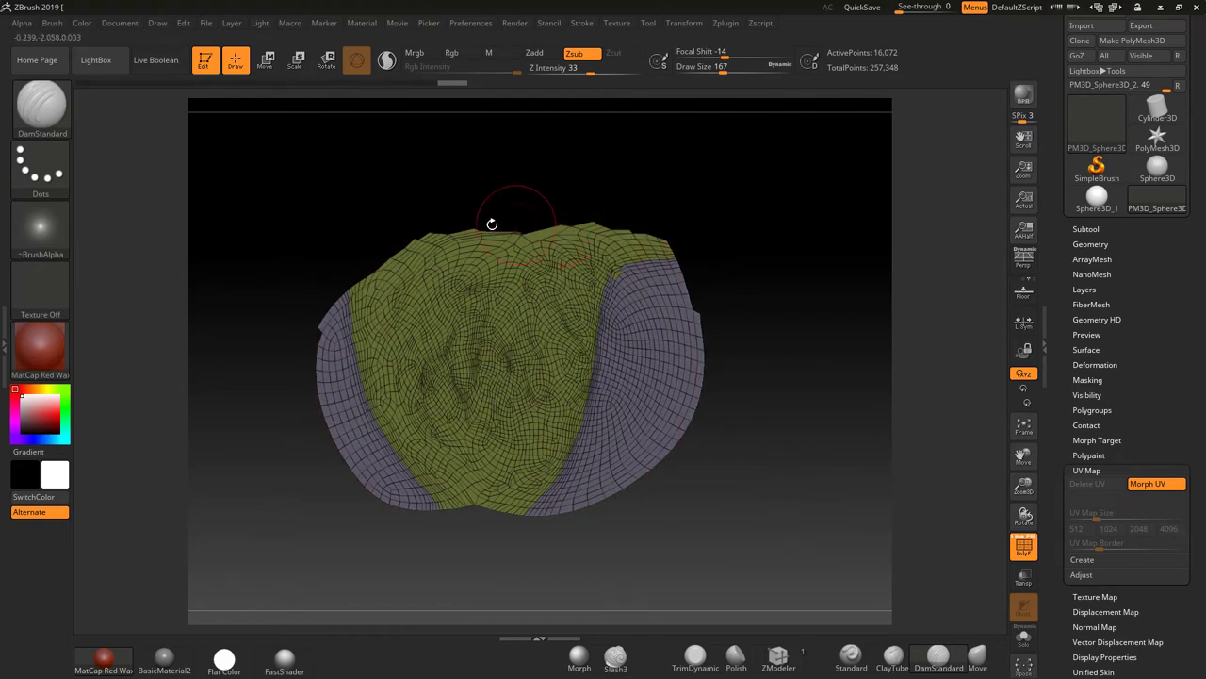
left_click(1148, 483)
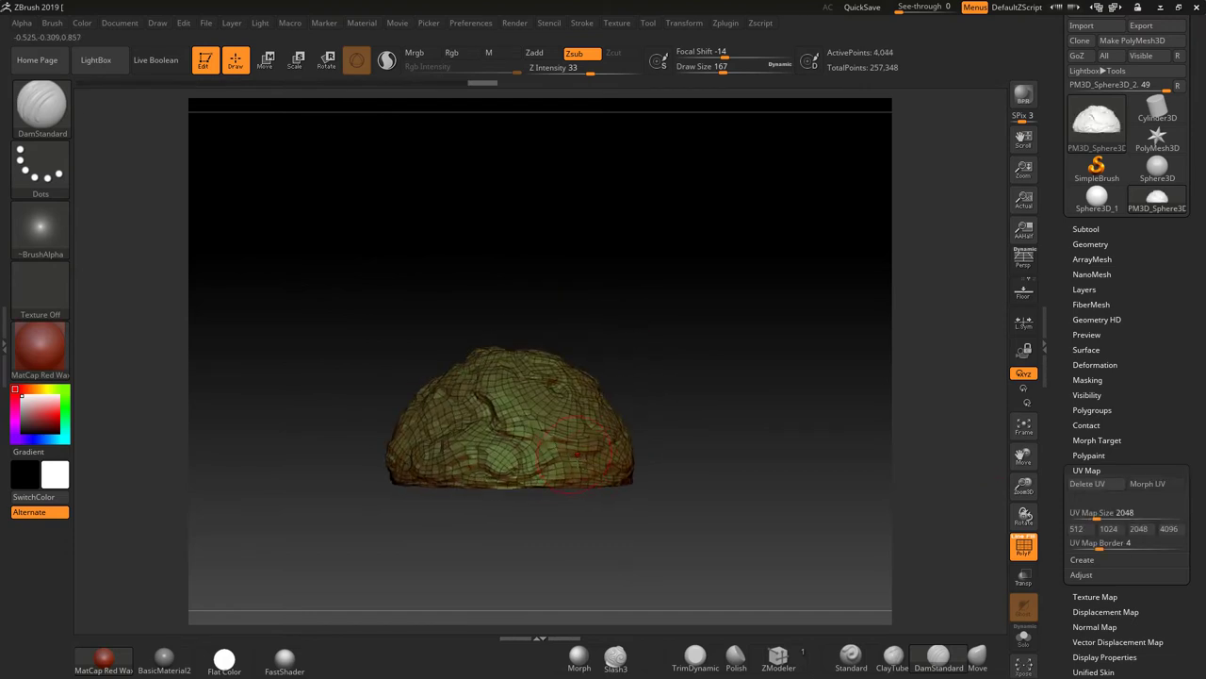
Hide the polyframe and raise the dome to subdivision level 4.
mouse_move(810, 472)
left_mouse_down()
mouse_move(779, 480)
mouse_move(743, 442)
mouse_move(779, 451)
mouse_move(745, 401)
mouse_move(775, 413)
mouse_move(802, 477)
mouse_move(769, 483)
left_mouse_up()
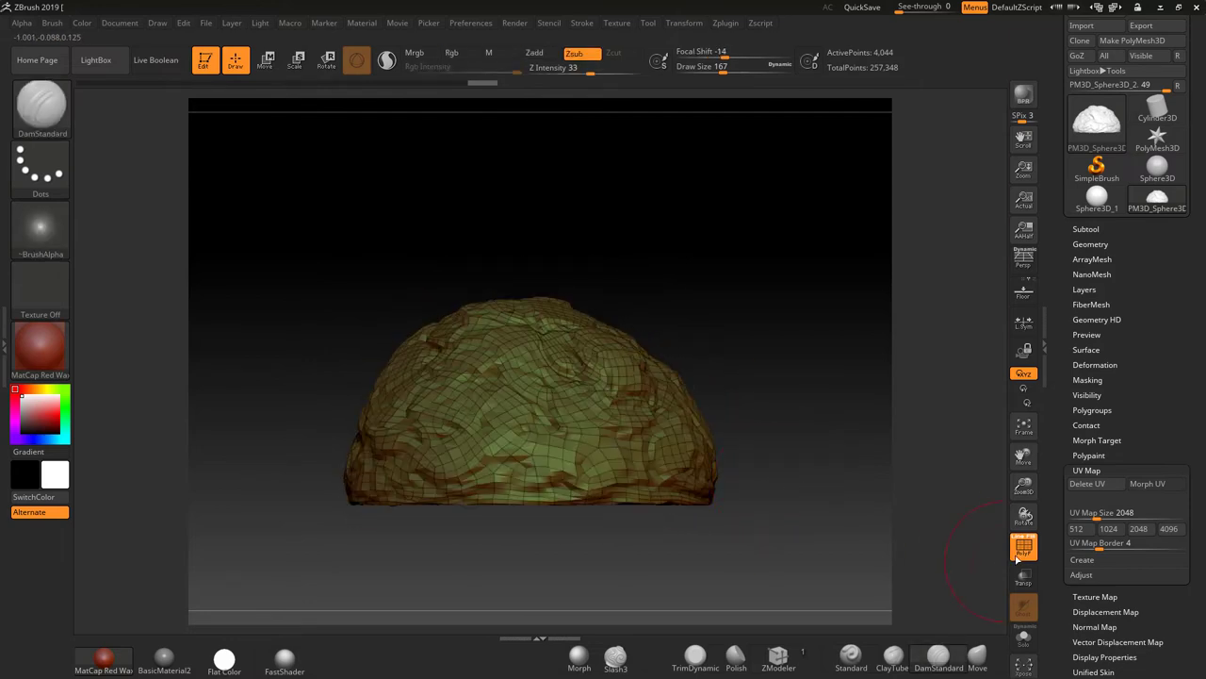
key("shift+f")
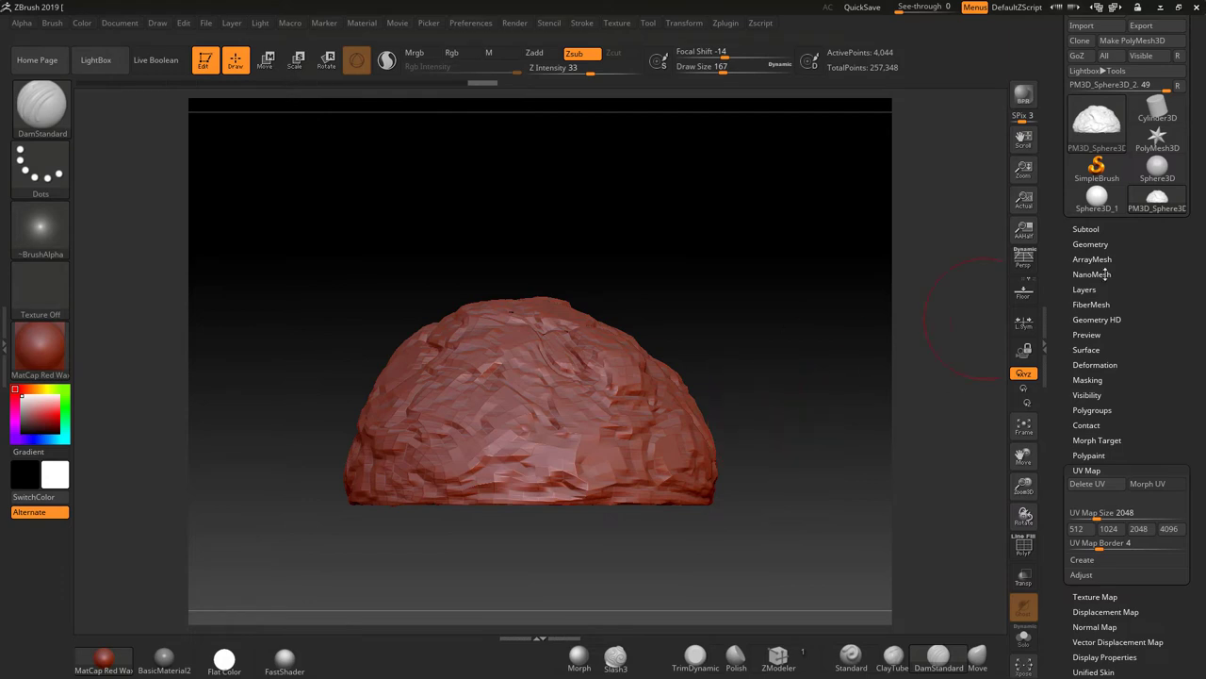
left_click(1087, 228)
left_click(1089, 232)
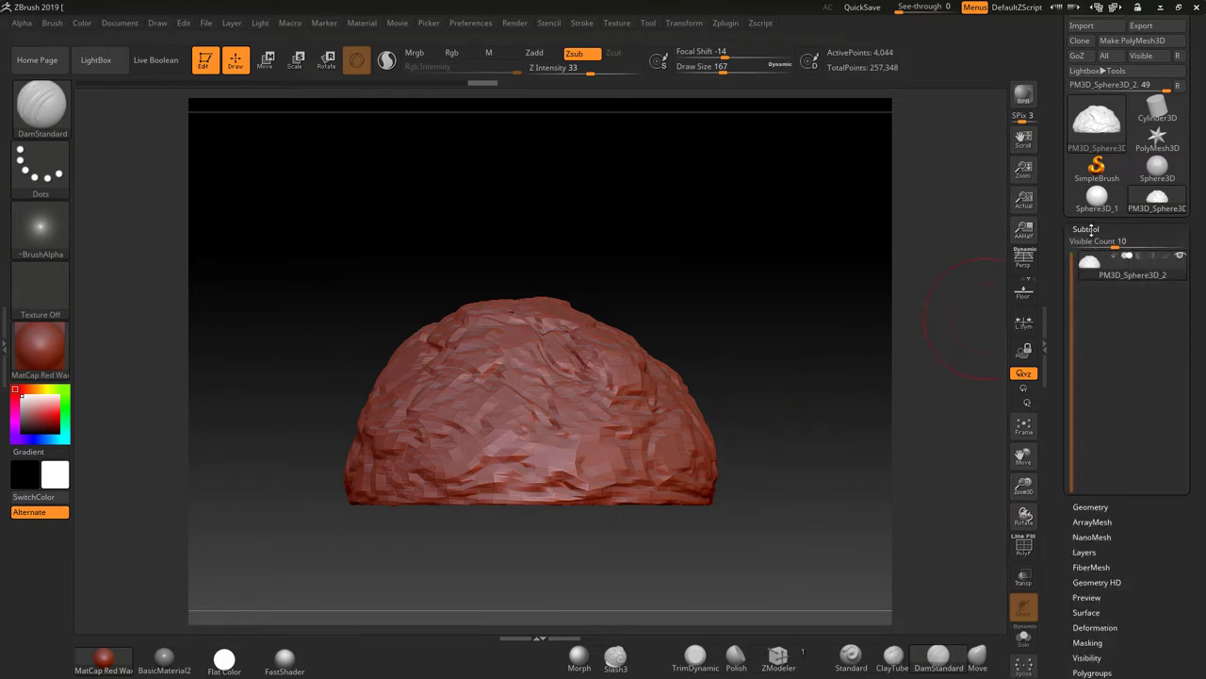
left_click(1091, 243)
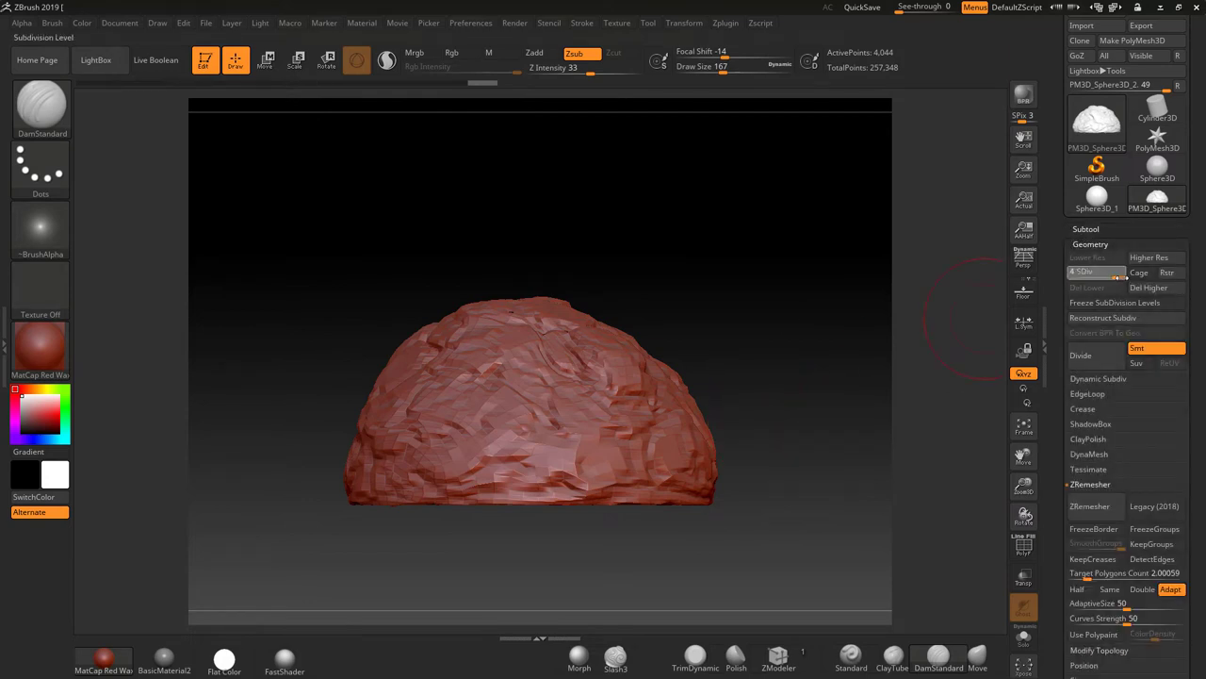
key("d")
key("d")
key("d")
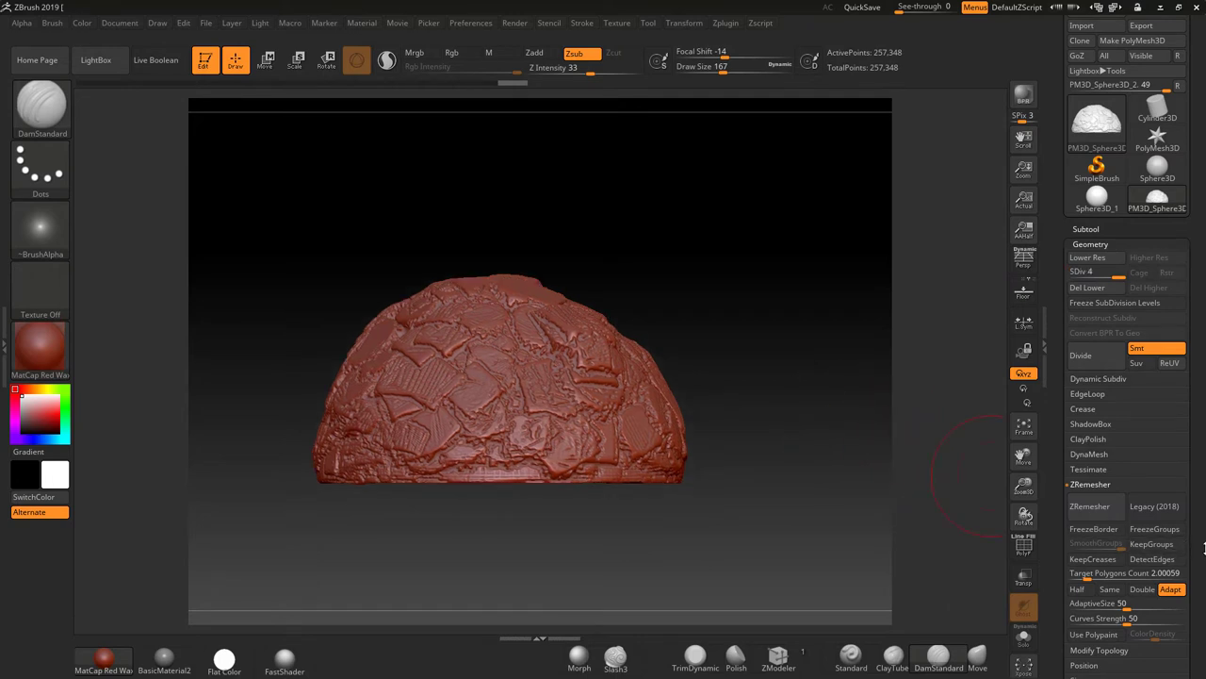
scroll(1204, 430, "down", 5)
scroll(1204, 430, "down", 2)
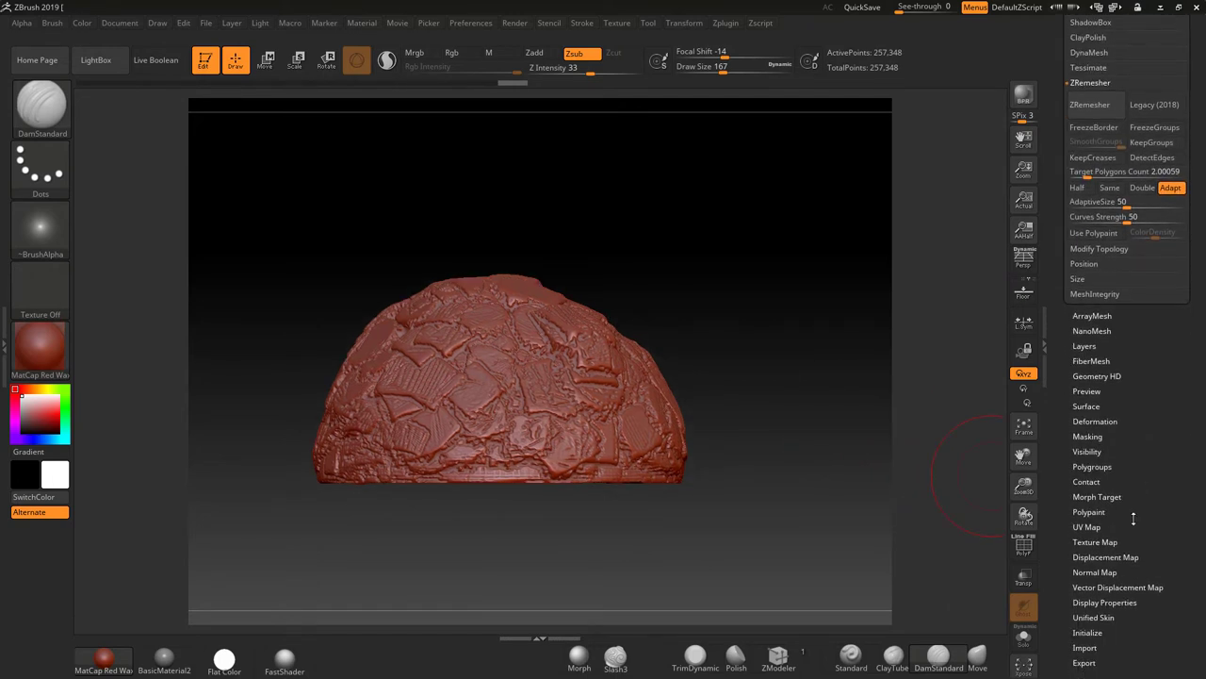
Import rocktile1.jpg from the Desktop as the rock dome's texture map.
left_click(1095, 542)
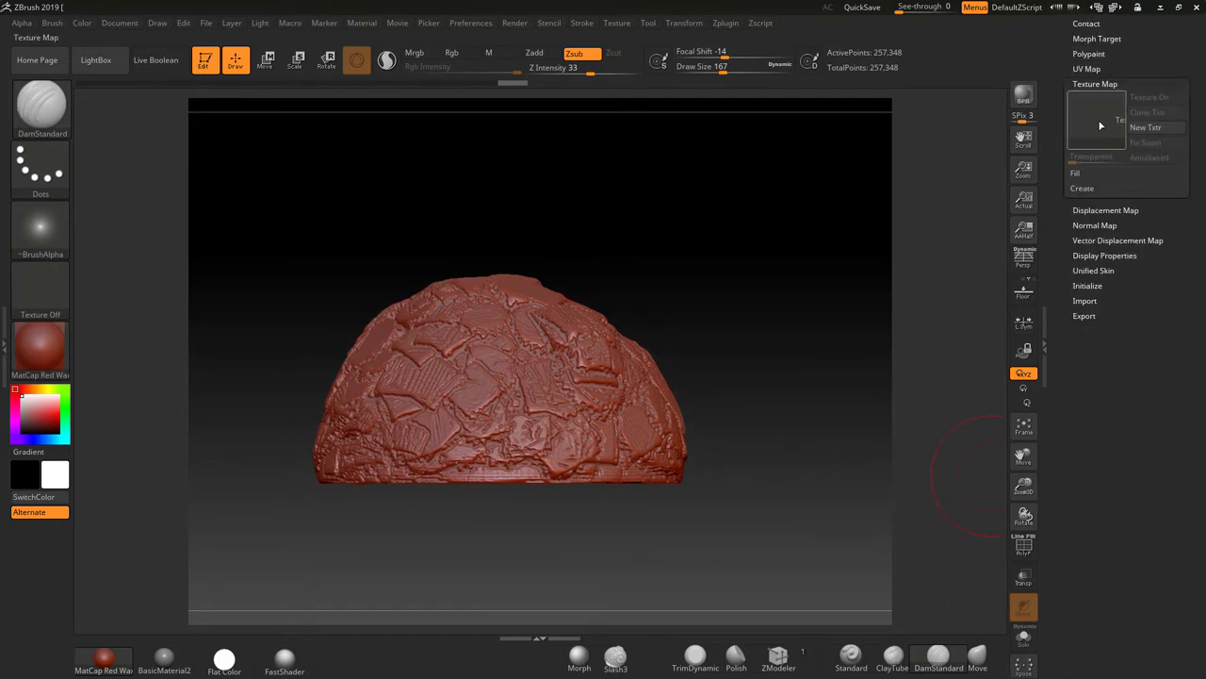
left_click(1059, 130)
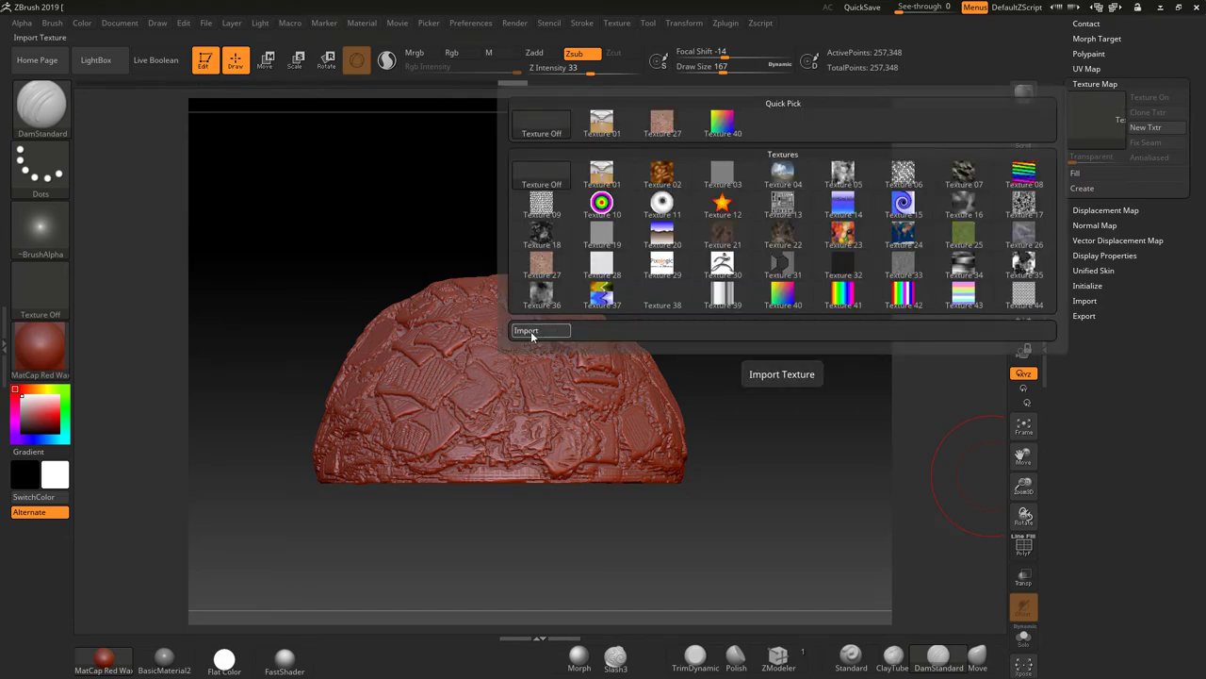
left_click(530, 334)
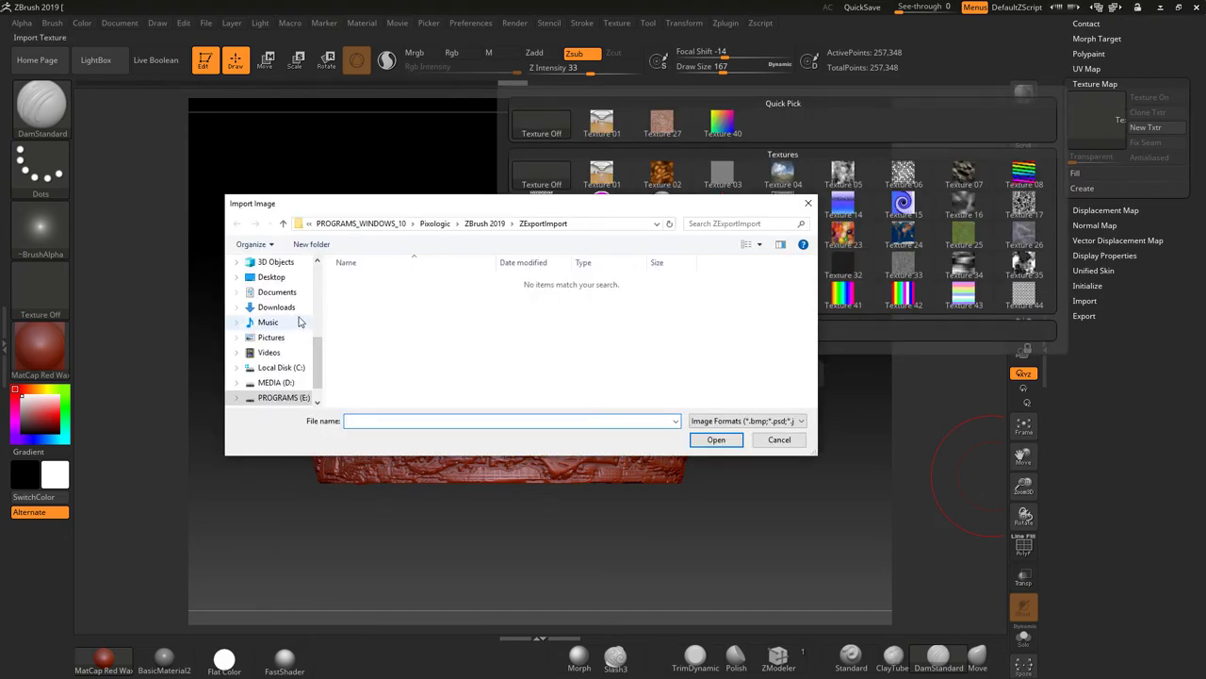
left_click(271, 277)
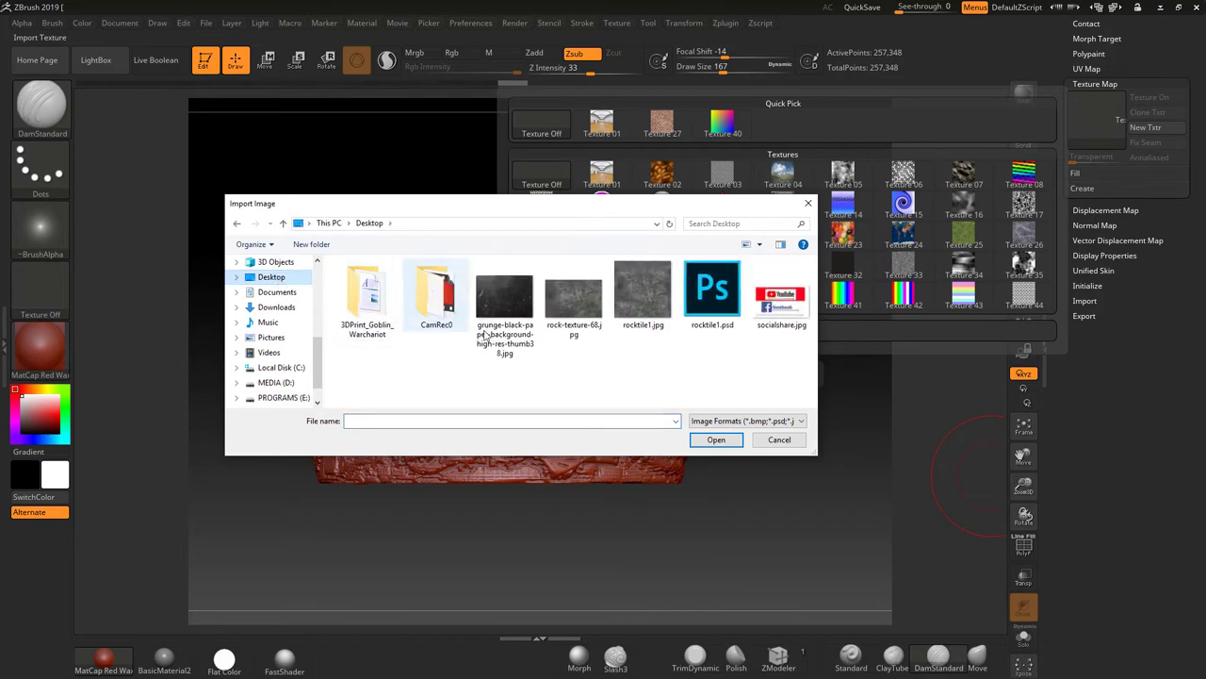
left_click(643, 294)
left_click(725, 439)
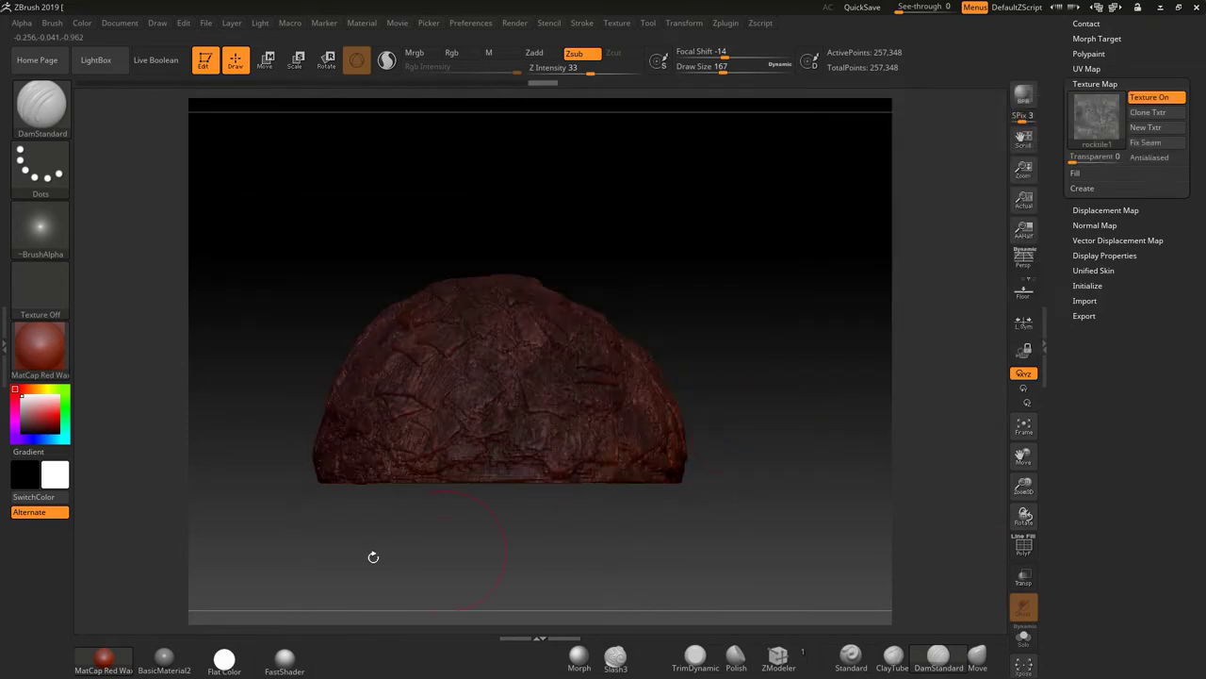
Change the rock dome's material to FastShader and examine the textured surface up close.
left_click(285, 658)
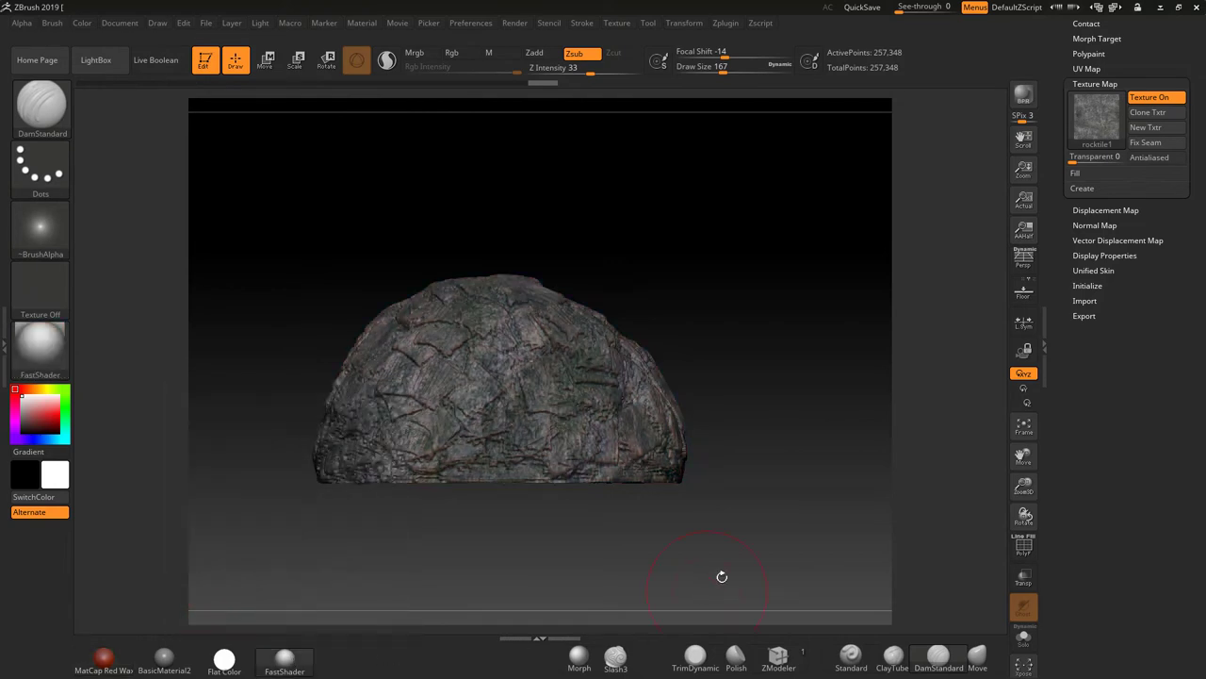
left_click_drag(769, 484, 824, 488)
scroll(1135, 385, "up", 2)
scroll(1136, 385, "up", 2)
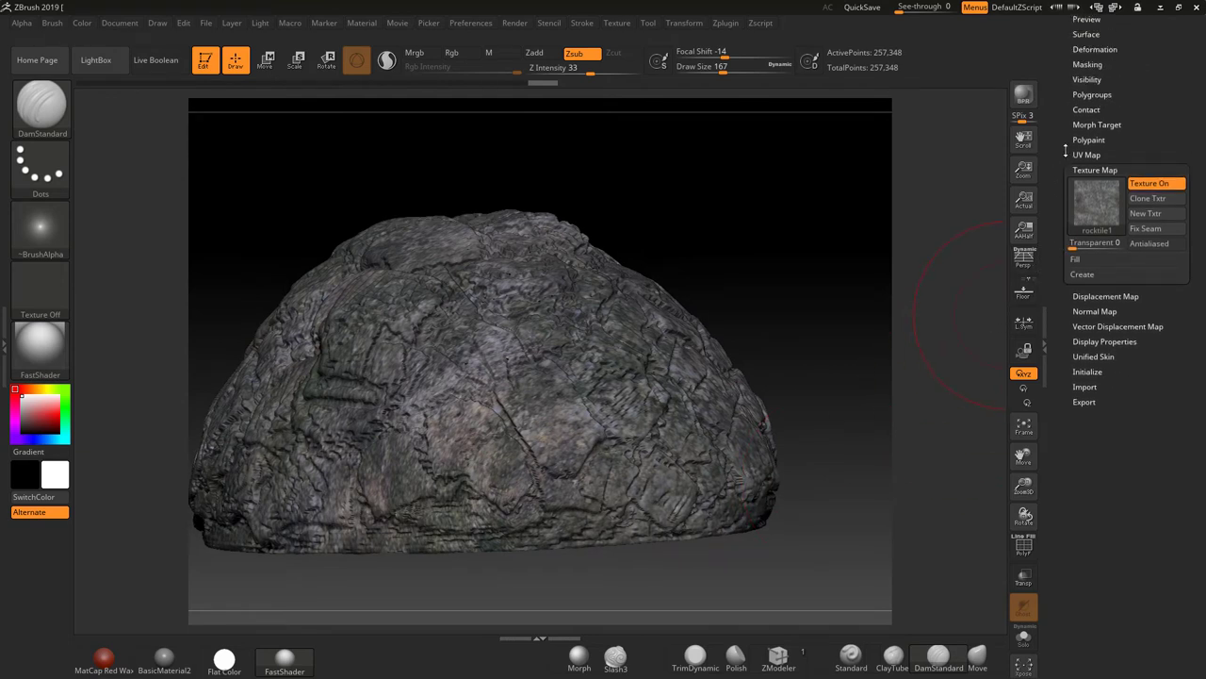
Show the dome's UV map adjustment settings and set the U adjustment (AdjU) to 0.
left_click(1086, 154)
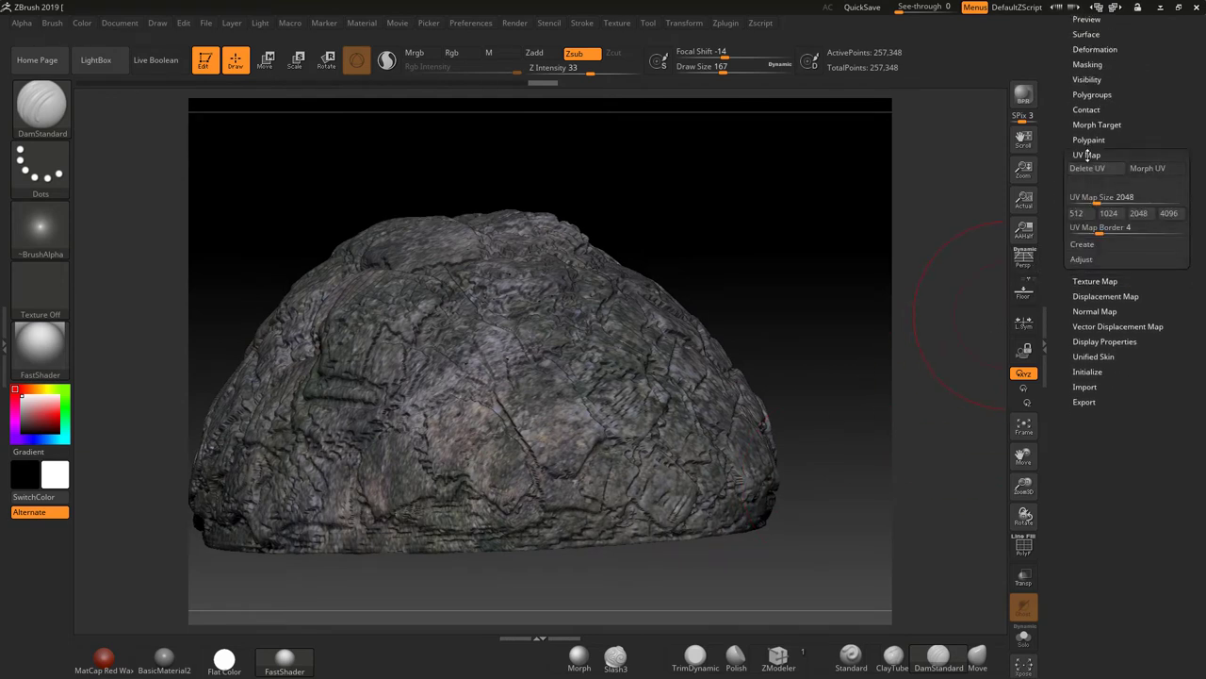
left_click(1082, 259)
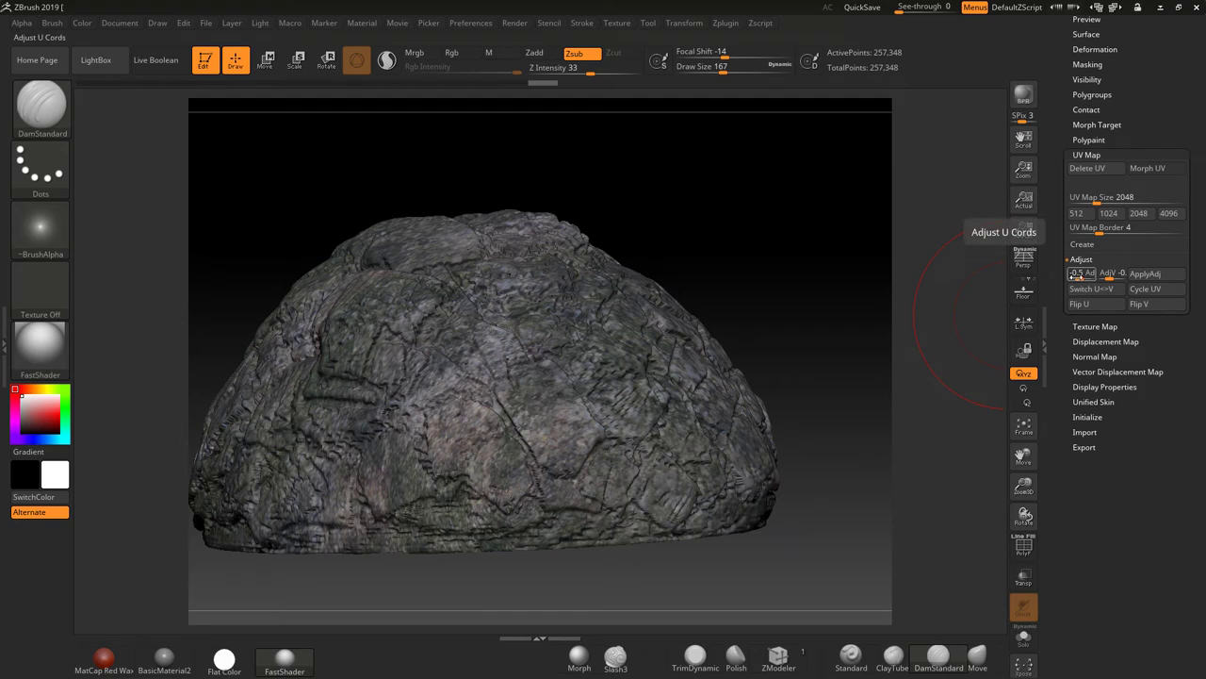
left_click_drag(1076, 274, 1080, 274)
left_click_drag(937, 245, 972, 270)
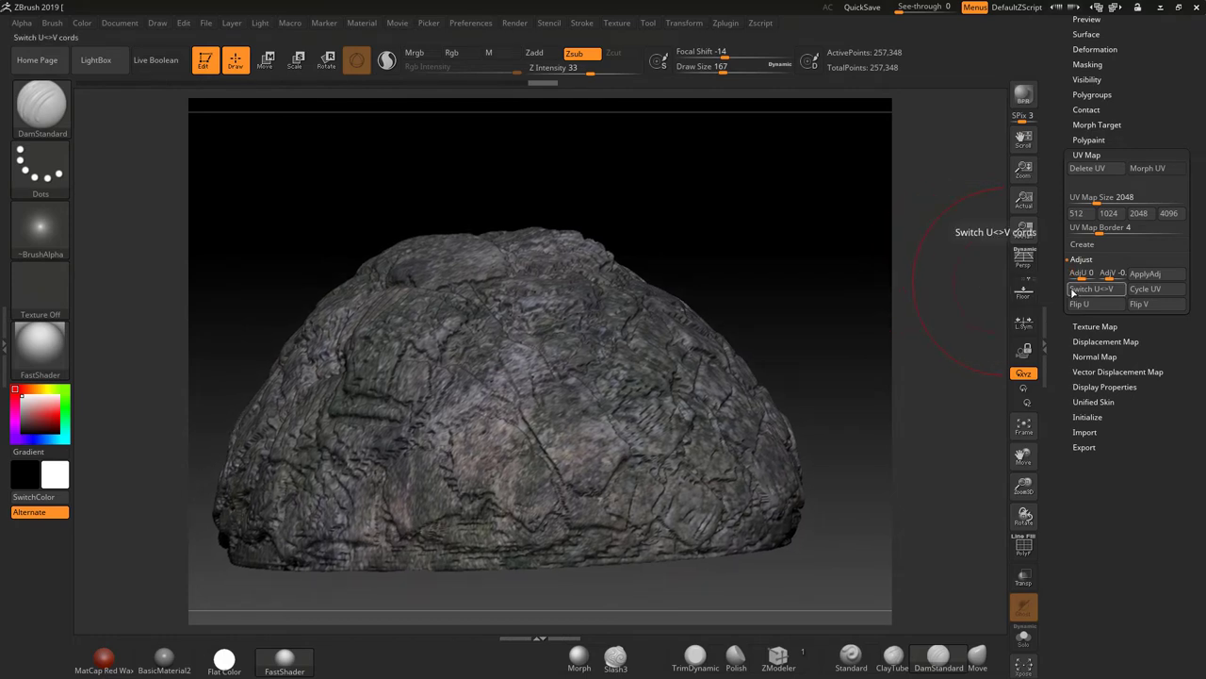
Set both the horizontal and vertical UV repeat (Hrepeat and Vrepeat) of the dome's texture to 5.
left_click(1090, 246)
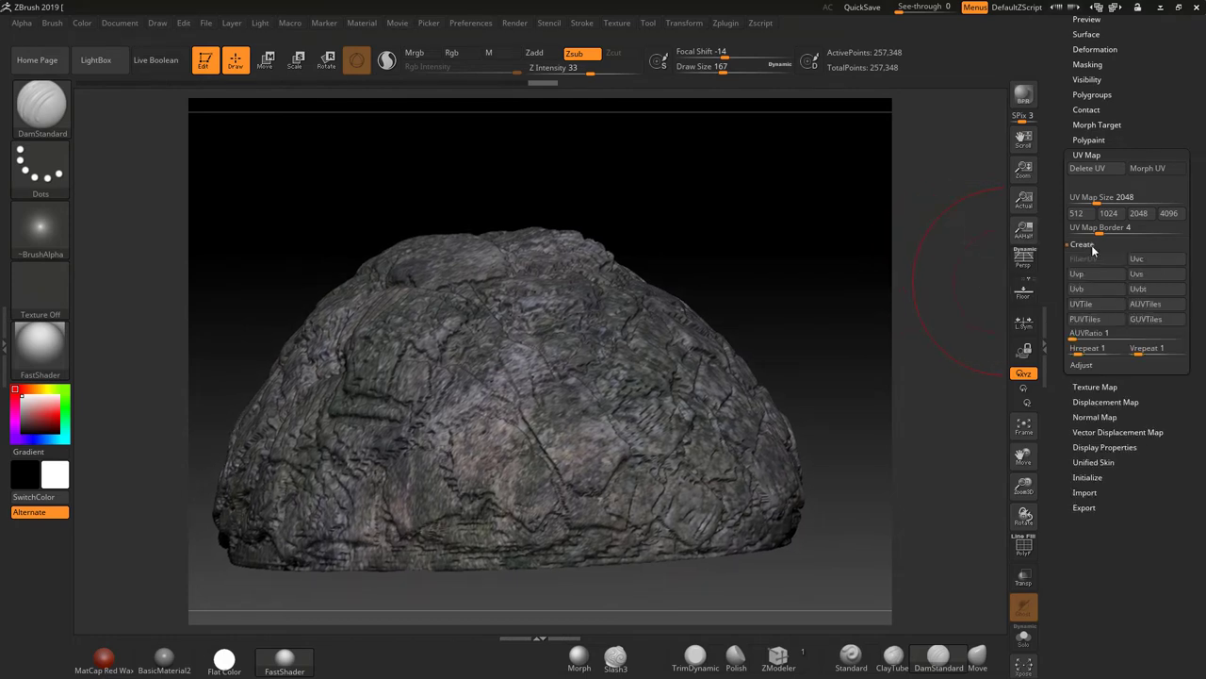
left_click(1073, 348)
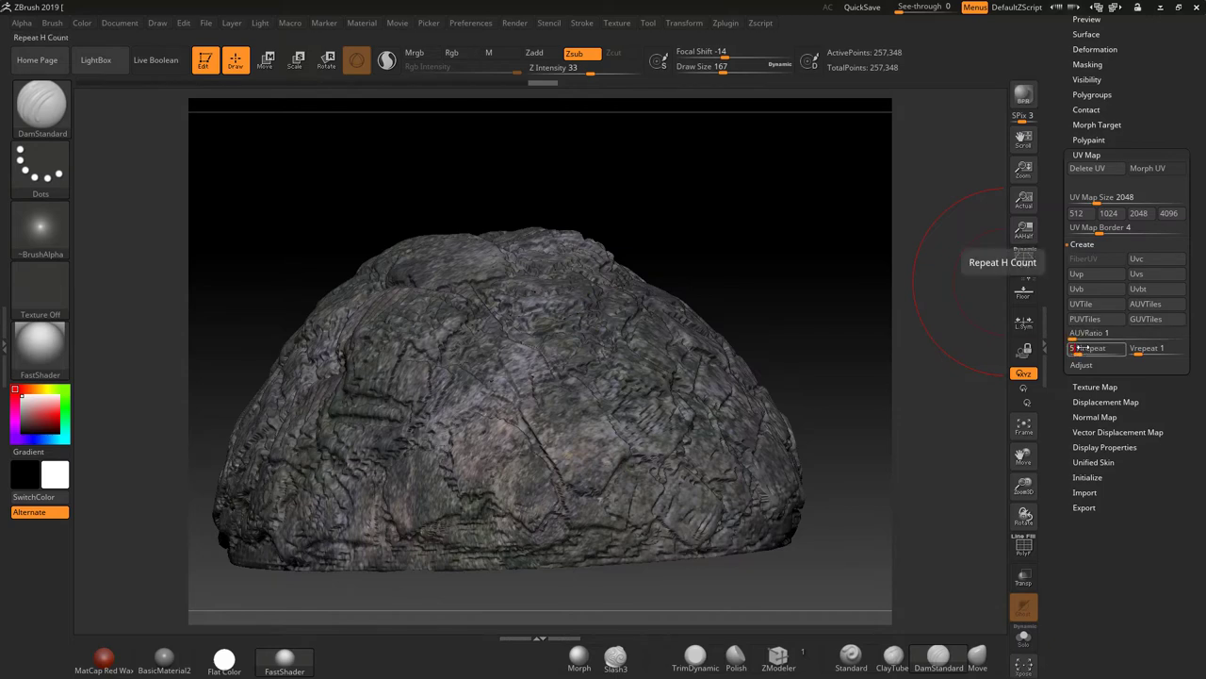
type("5")
key("Return")
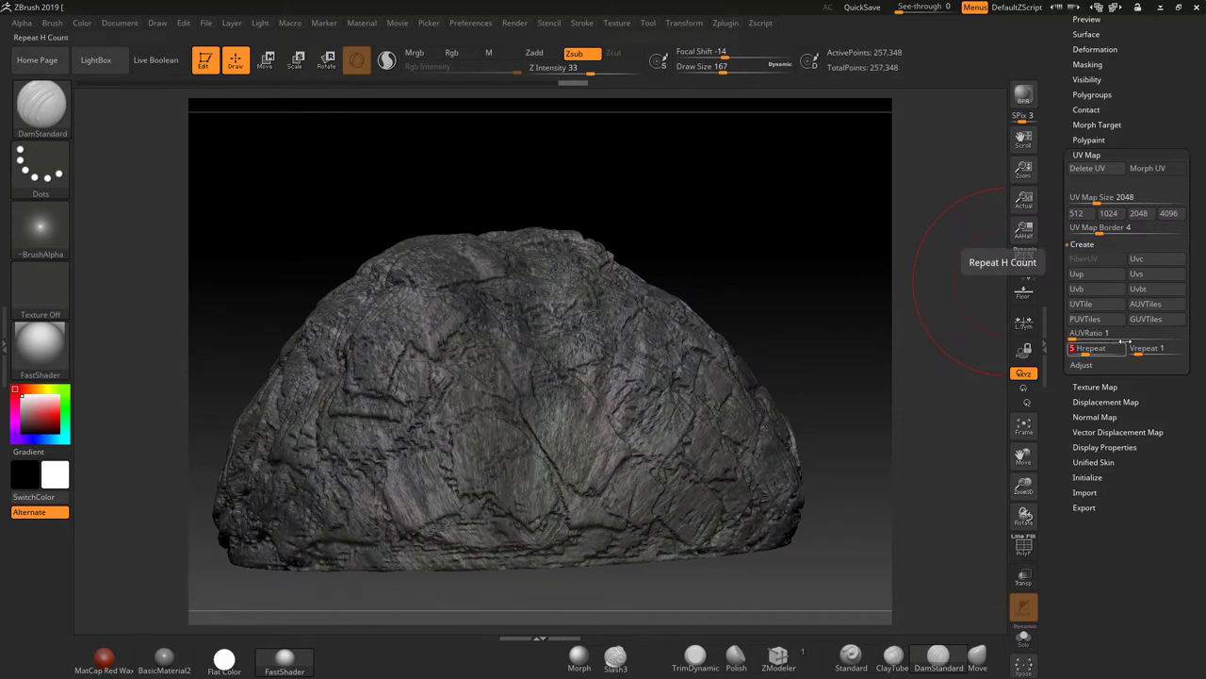
left_click(1136, 348)
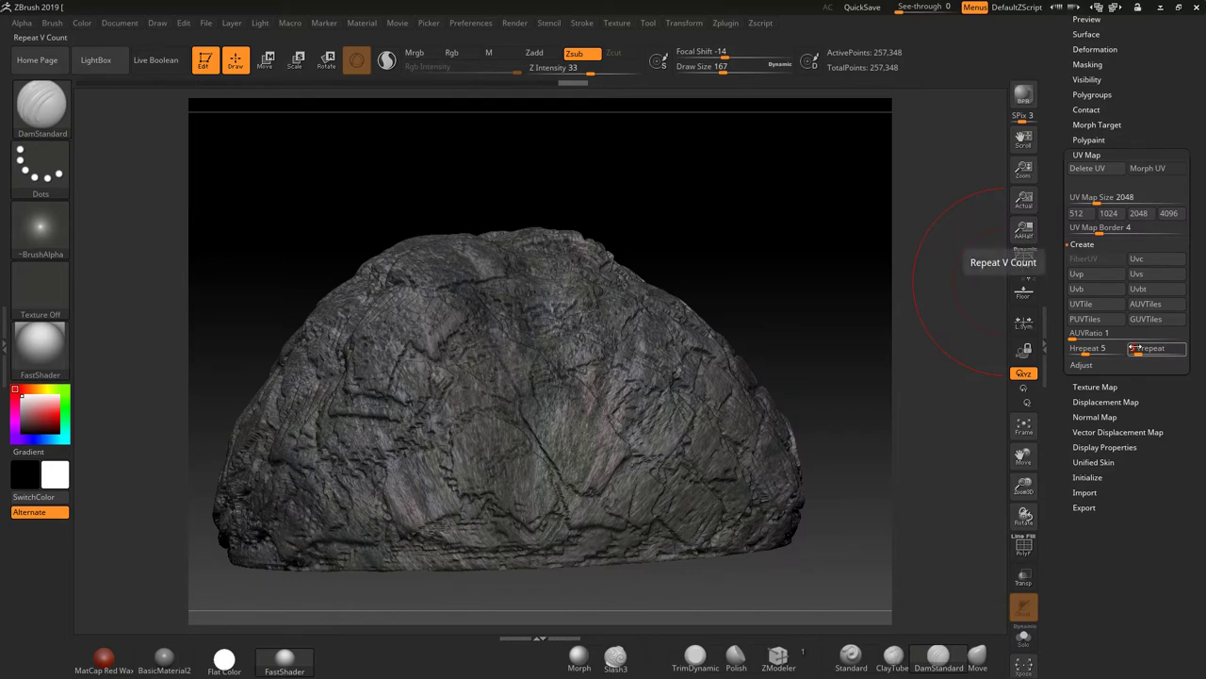
type("5")
key("Return")
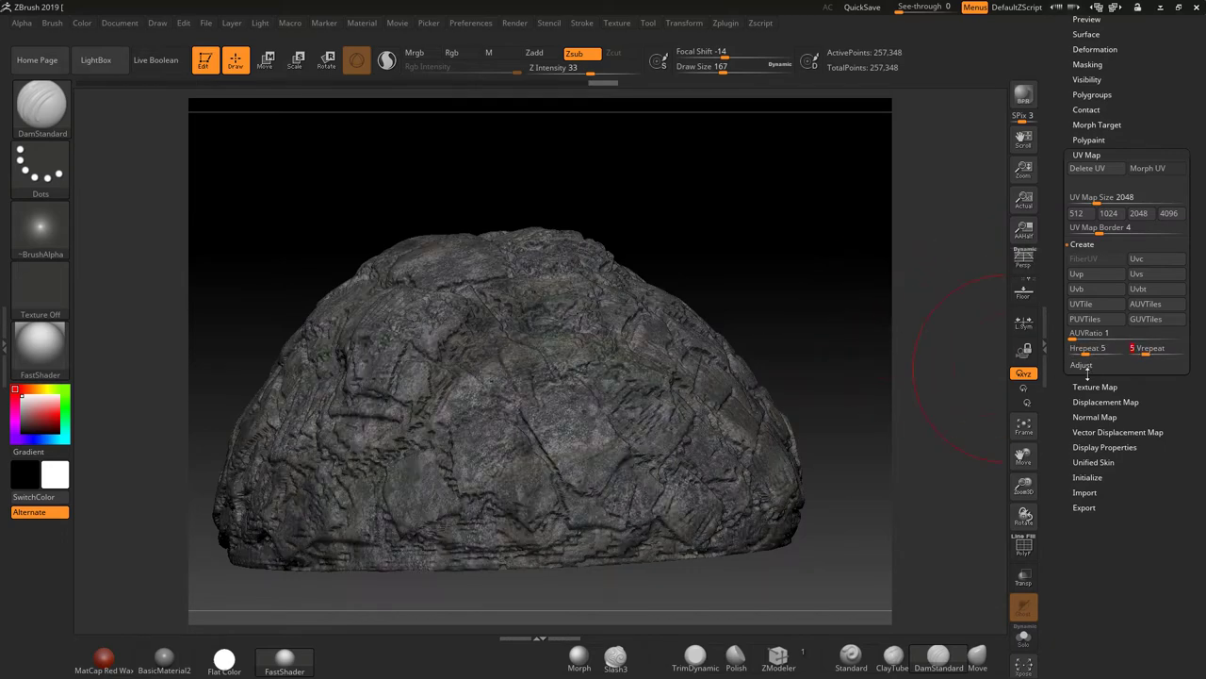
mouse_move(839, 332)
left_mouse_down()
mouse_move(855, 327)
mouse_move(829, 321)
mouse_move(848, 315)
mouse_move(835, 302)
mouse_move(760, 266)
mouse_move(781, 267)
left_mouse_up()
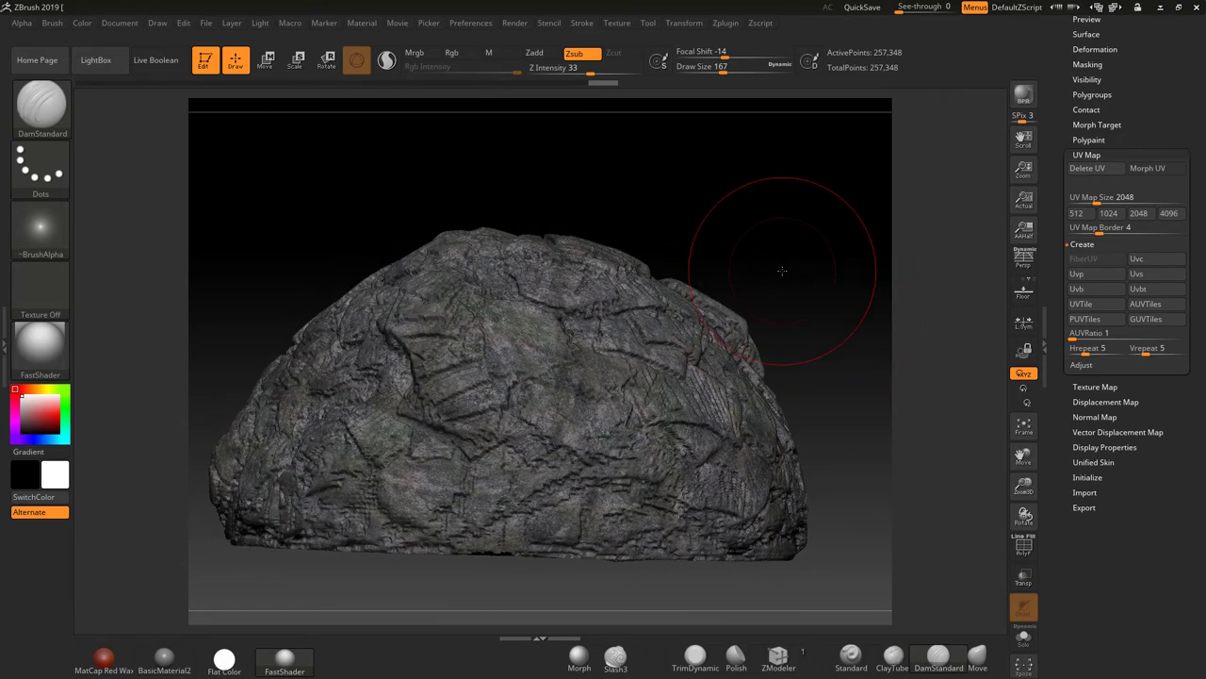
left_click_drag(667, 231, 792, 164)
left_click_drag(800, 323, 857, 204)
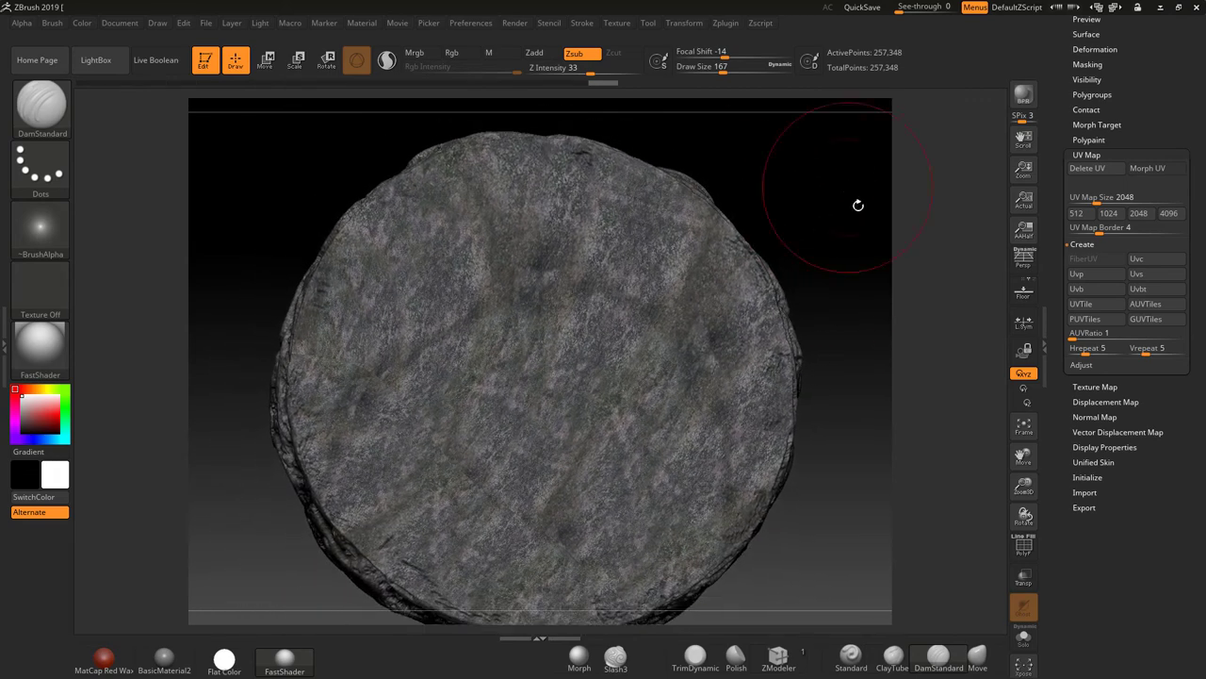
Set the texture's Hrepeat and Vrepeat to 10 and check the tiling on the dome's underside and sides.
left_click(1074, 348)
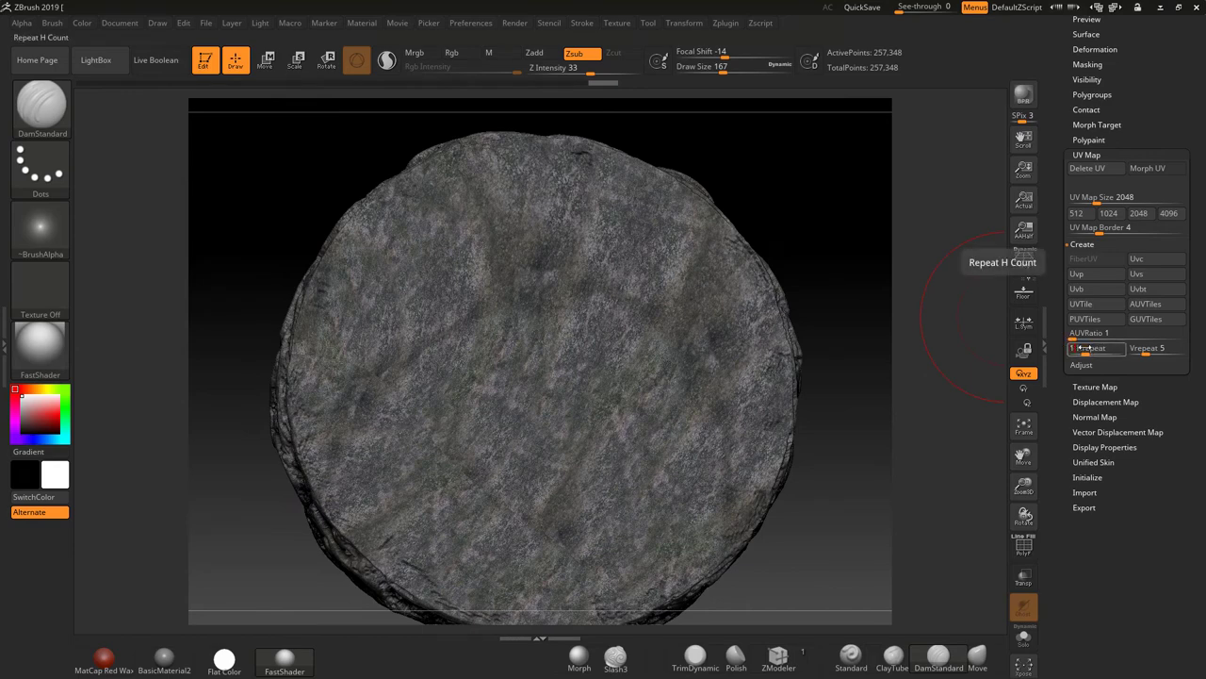
type("10")
key("Return")
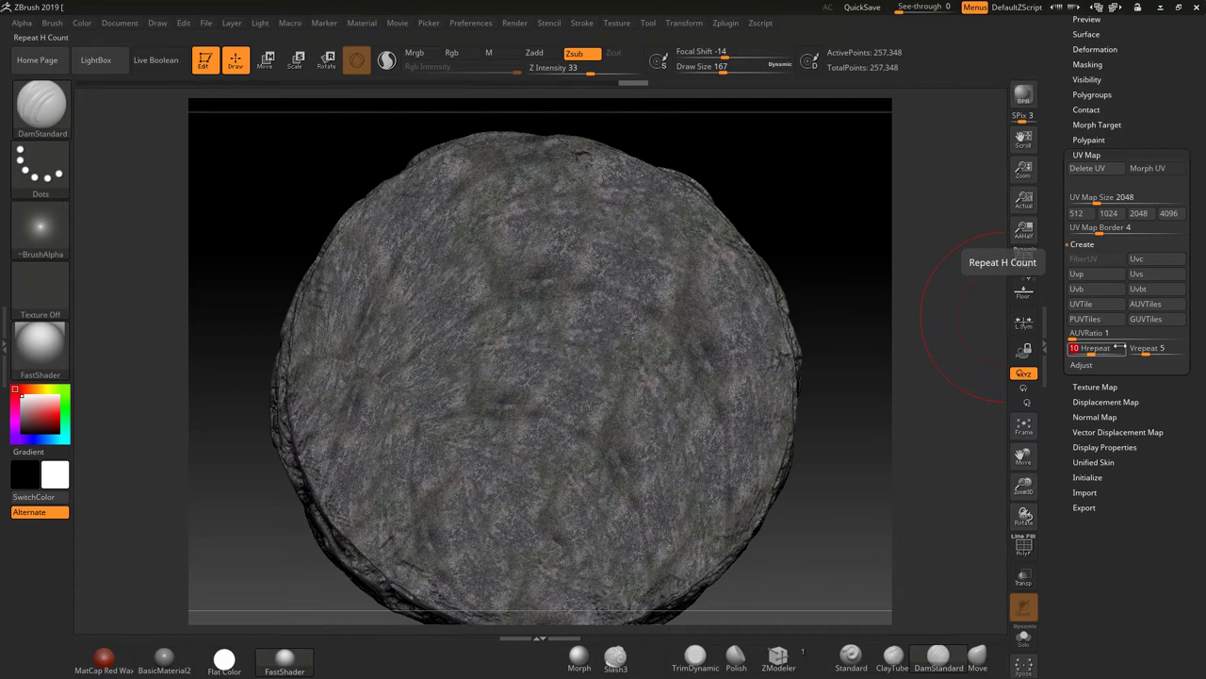
left_click(1146, 348)
type("1")
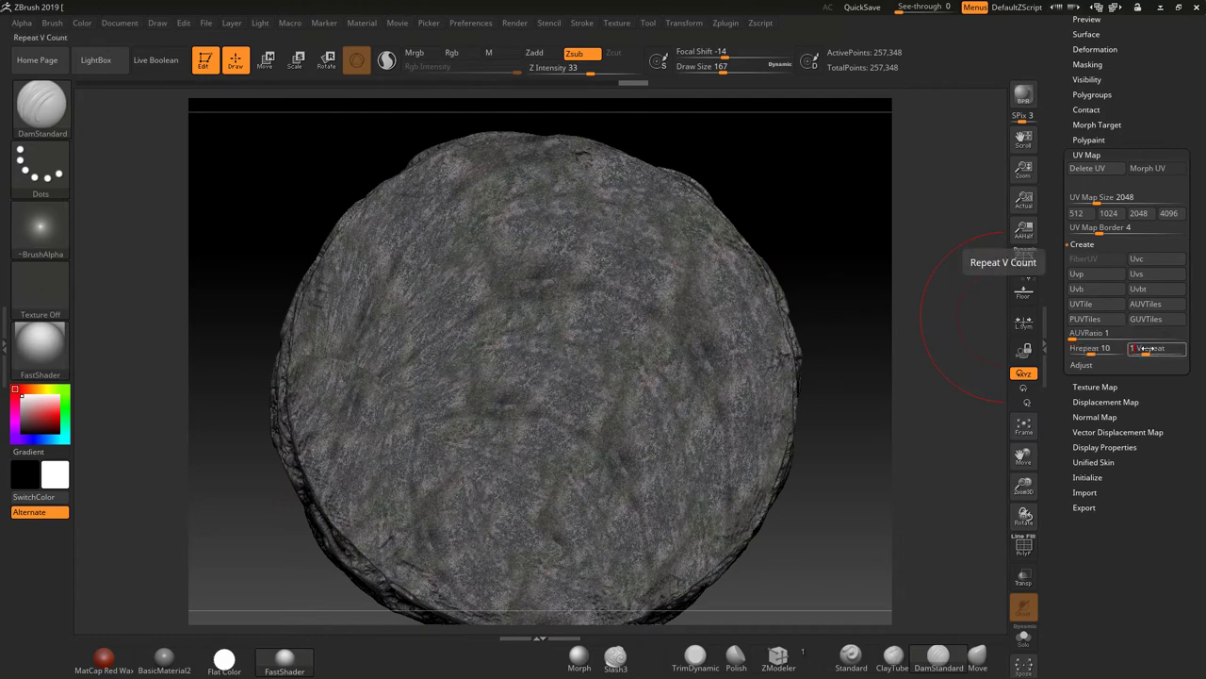
type("0")
key("Return")
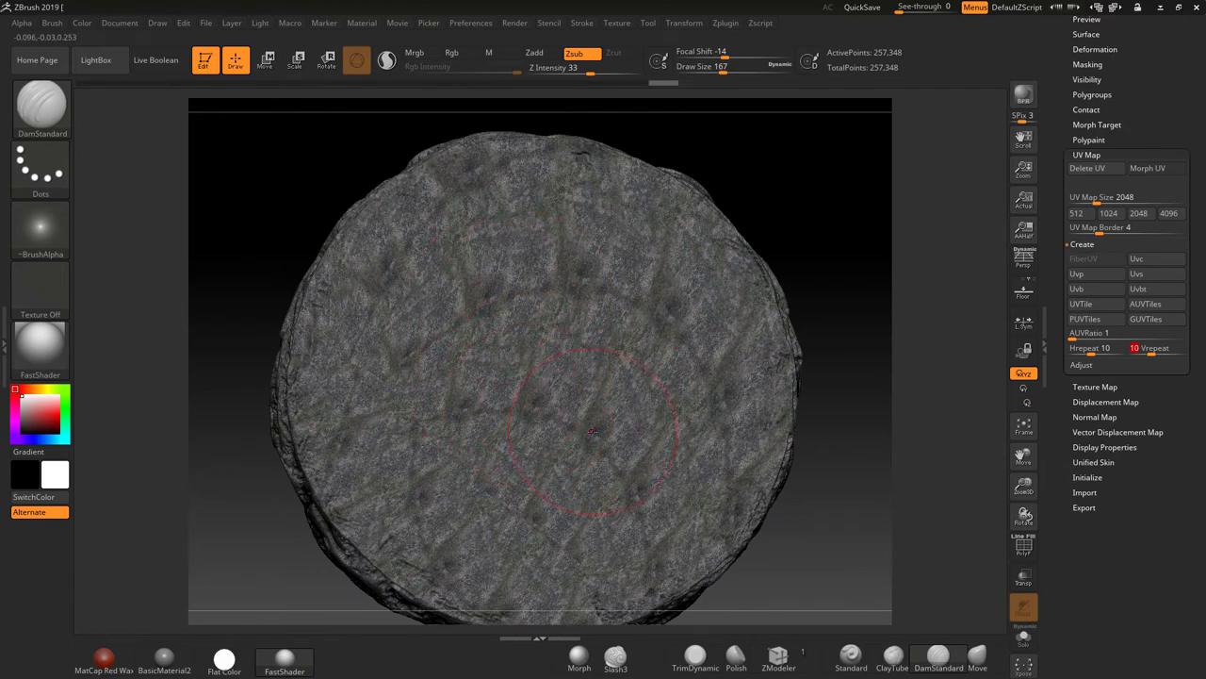
left_click_drag(810, 273, 961, 471)
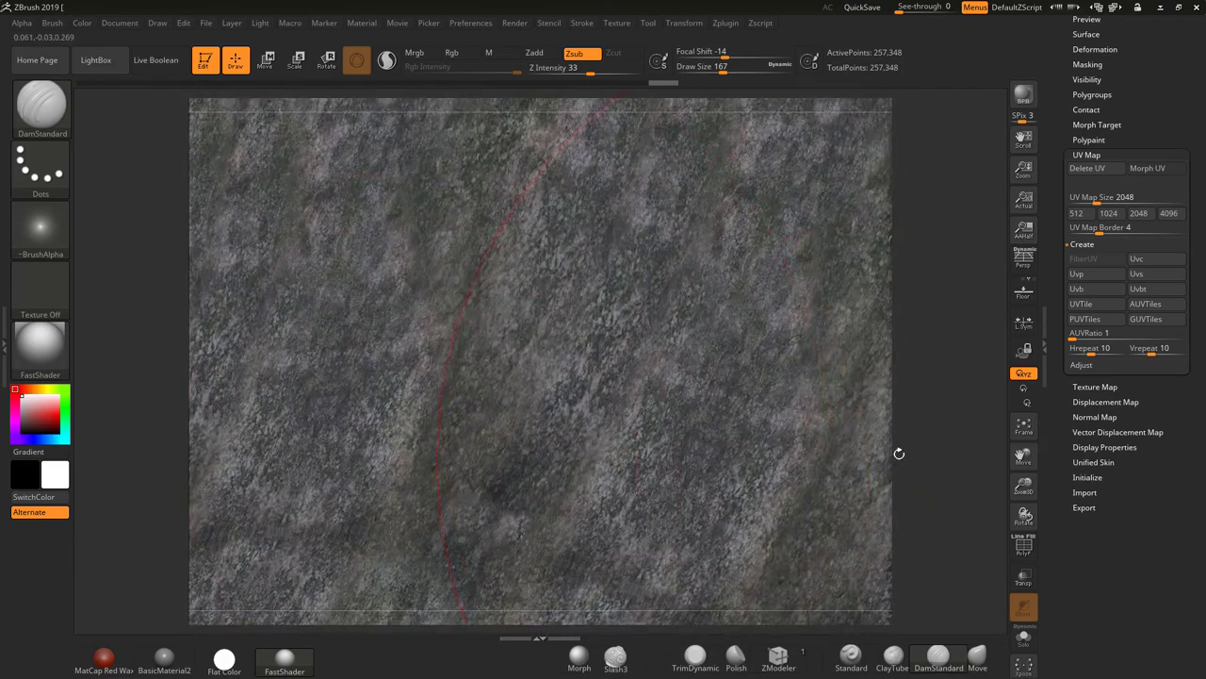
left_click_drag(848, 405, 444, 202)
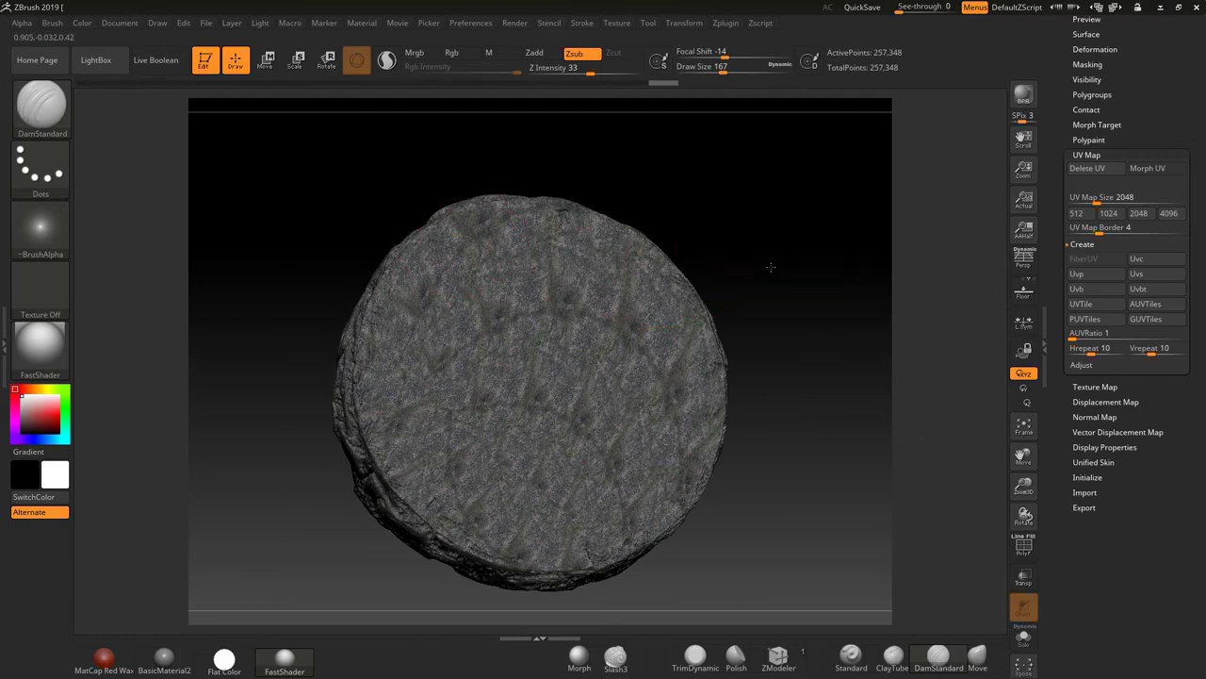
left_click_drag(768, 269, 782, 405)
left_click_drag(833, 353, 751, 362)
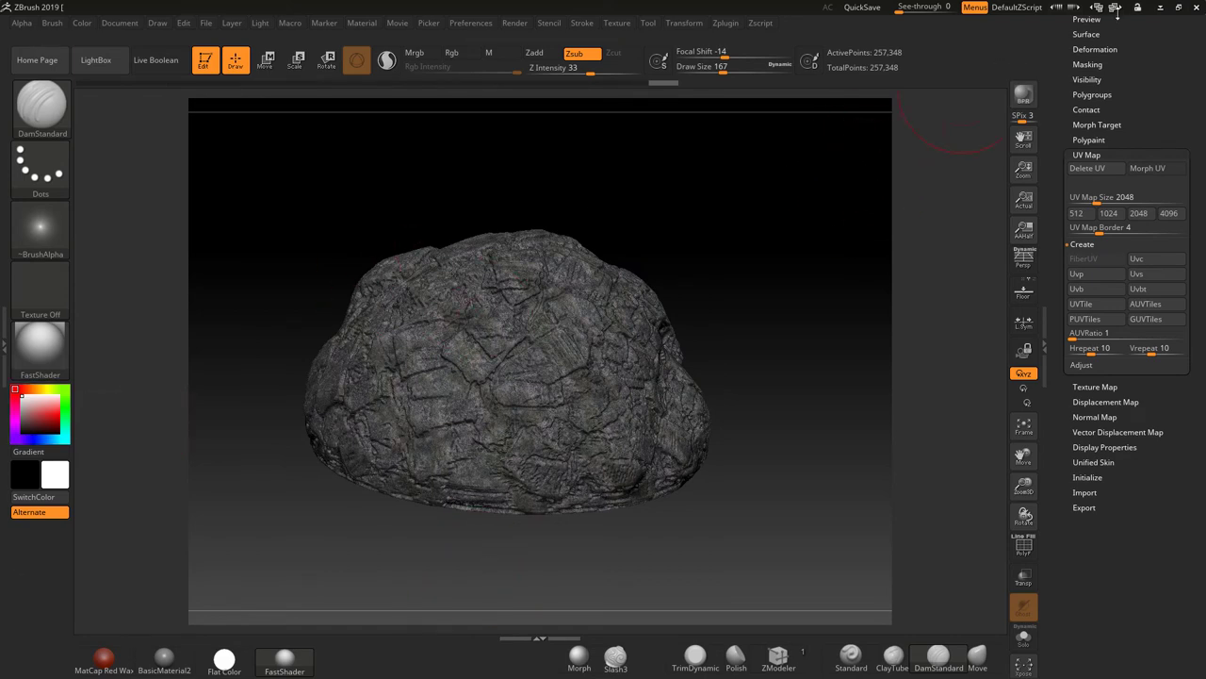
Switch to Photoshop, dismiss the program error message and open the black cracked stone JPEG.
left_click(1160, 7)
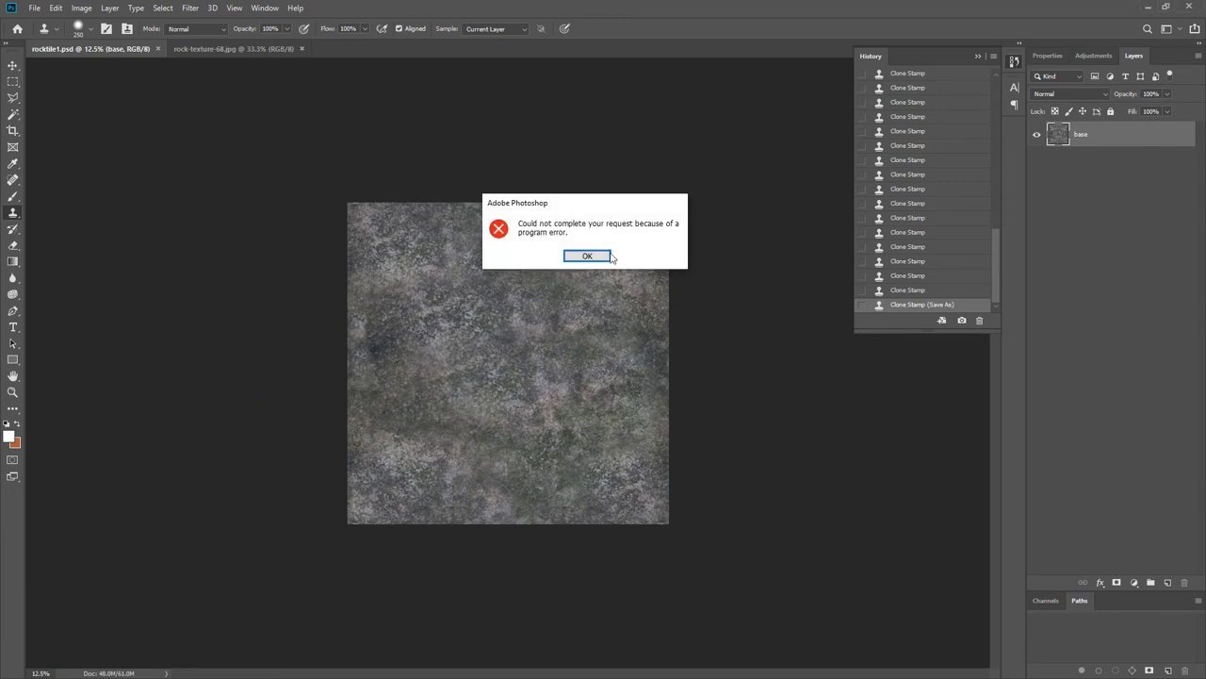
left_click(594, 256)
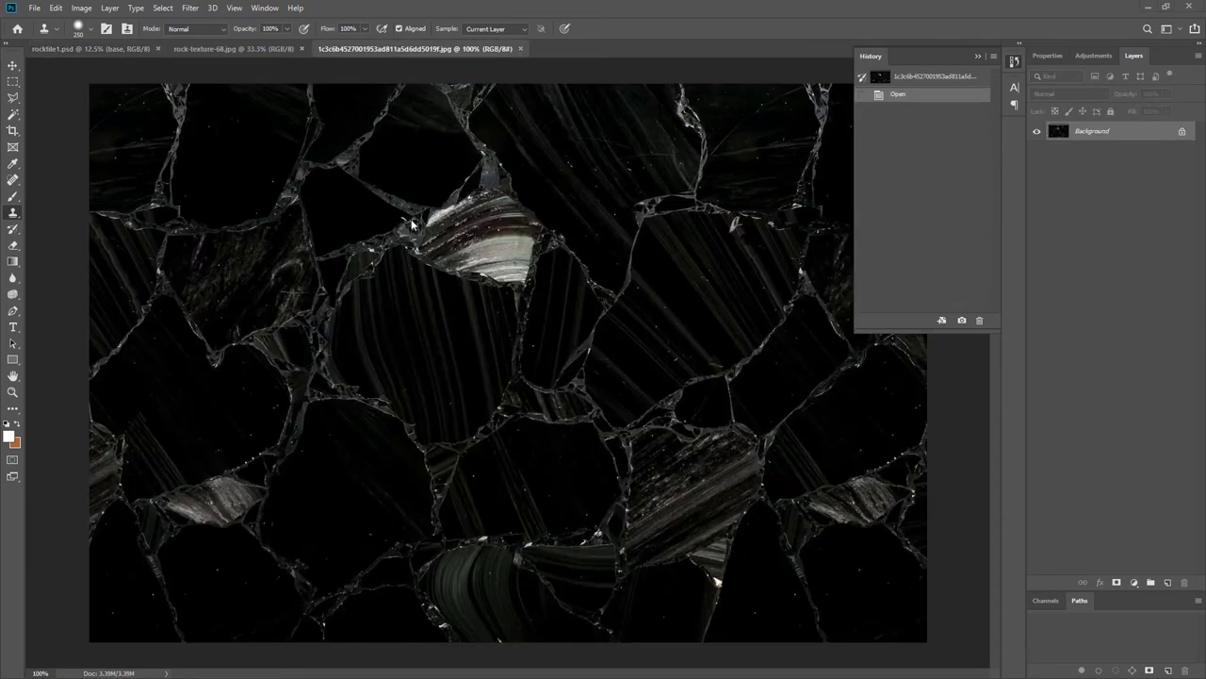
left_click(110, 9)
mouse_move(76, 7)
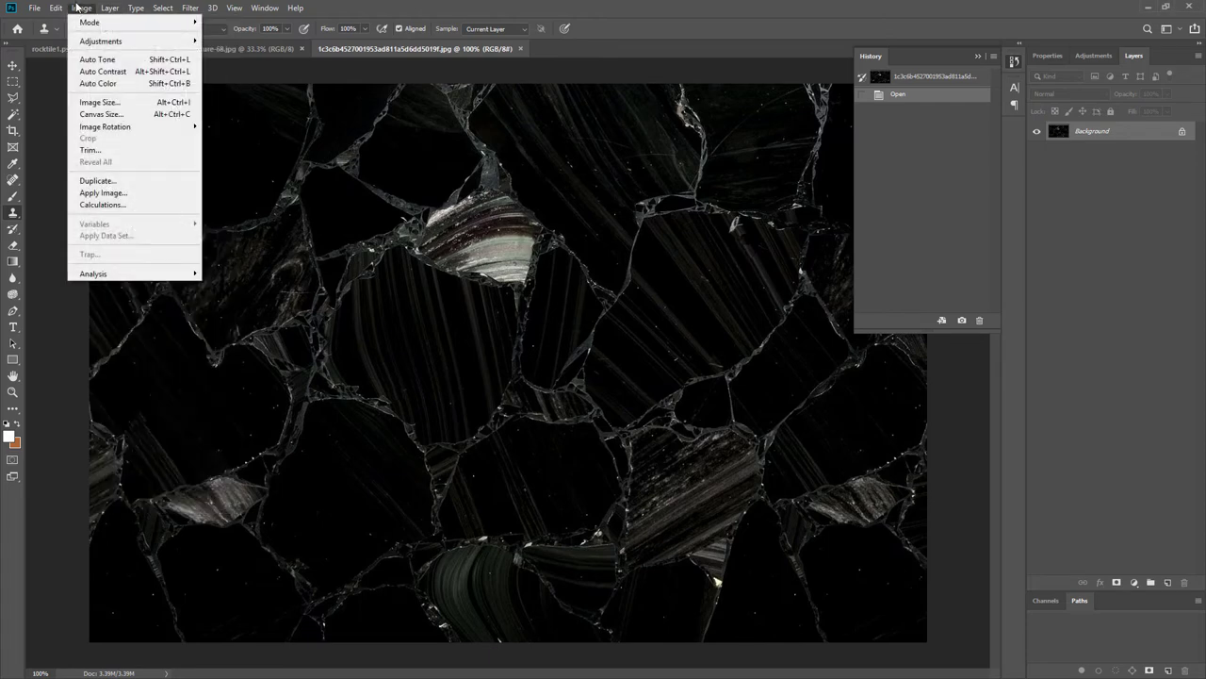
mouse_move(113, 8)
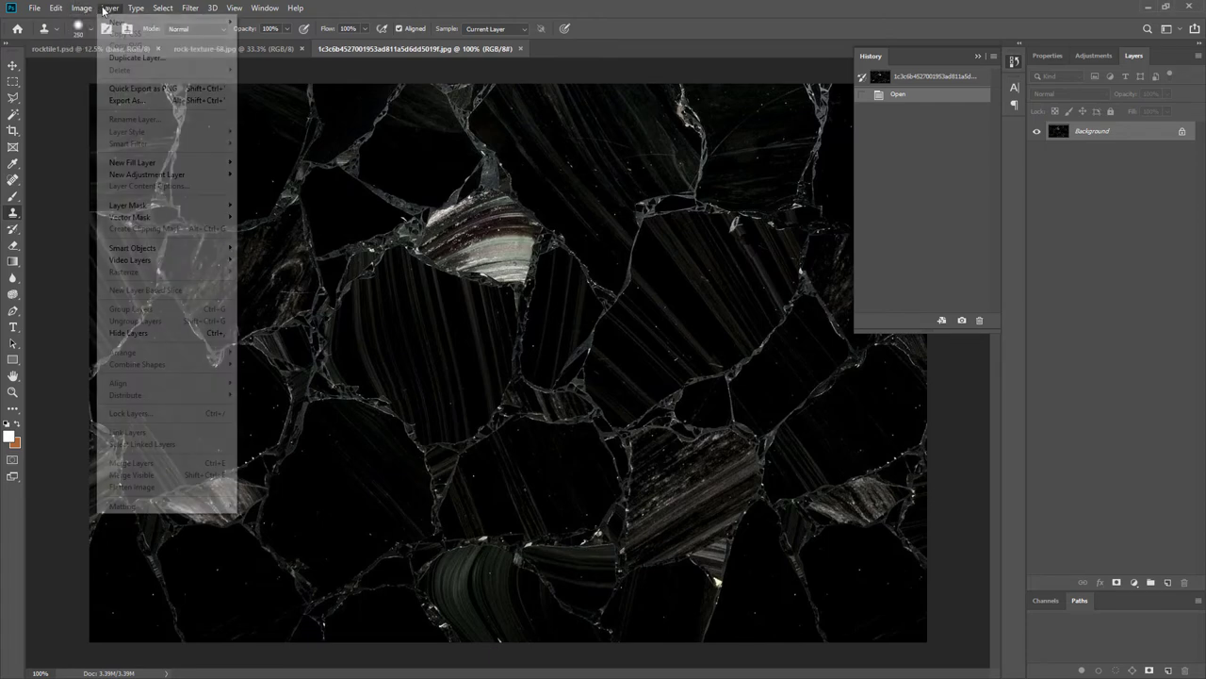
left_click(64, 96)
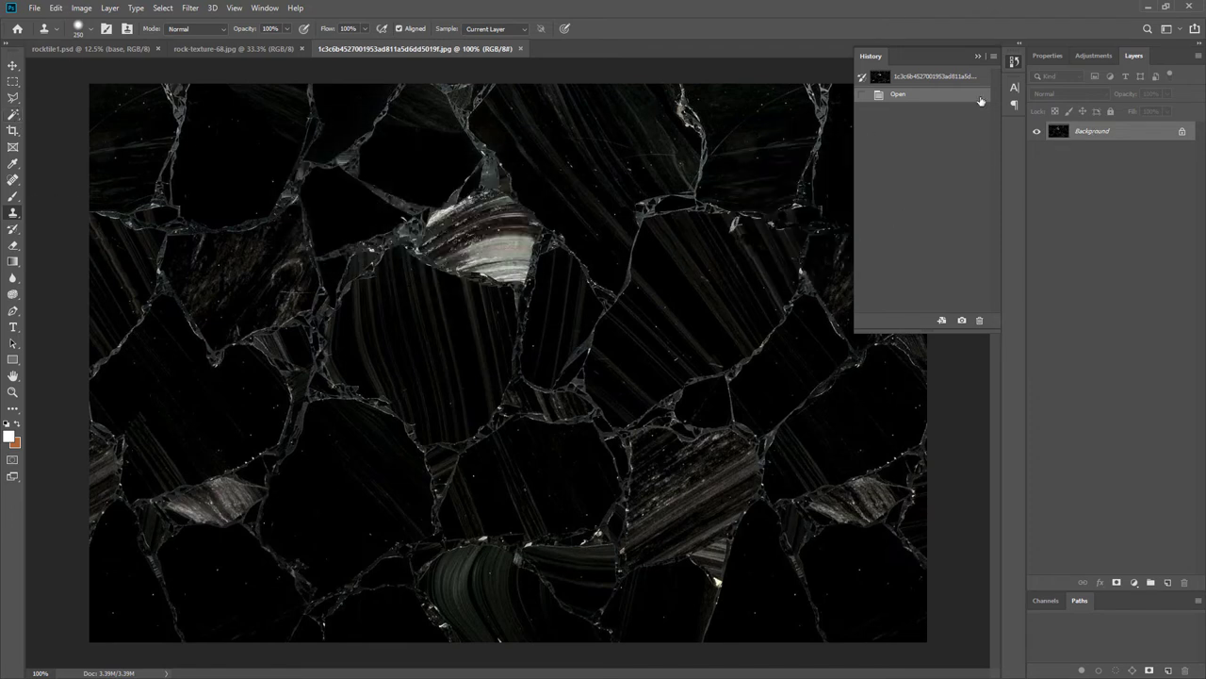
Convert the stone image's locked Background into a regular layer named rock2.
double_click(1093, 131)
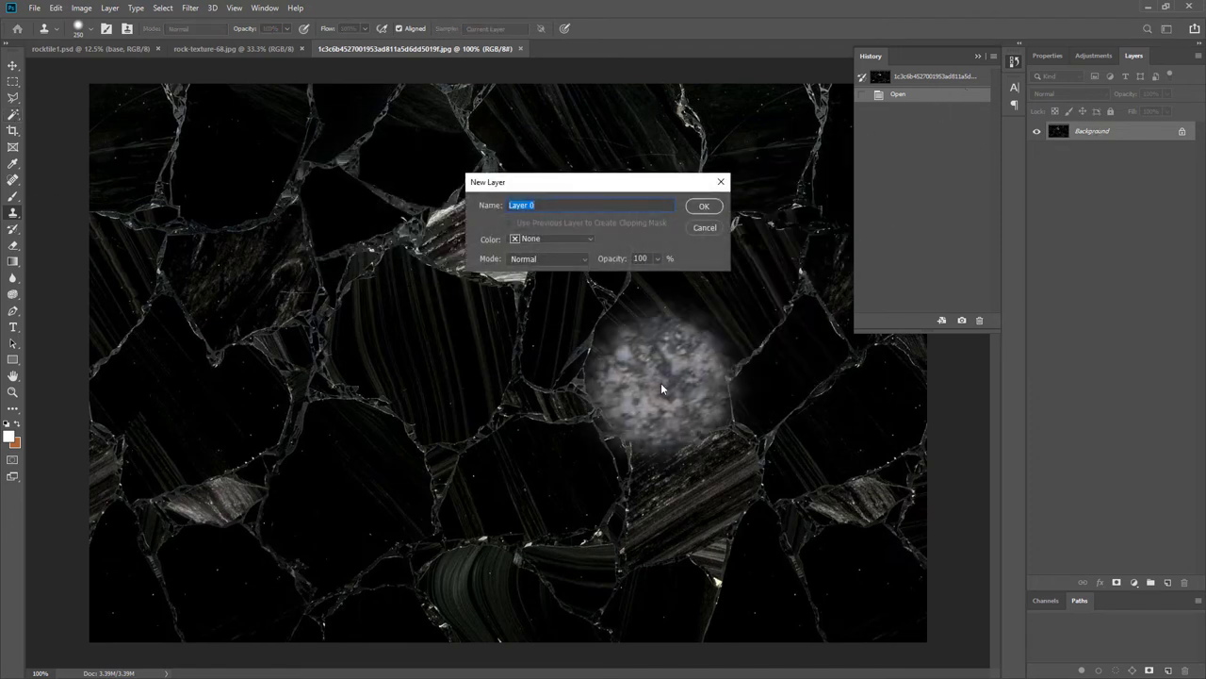
type("rock2")
key("Return")
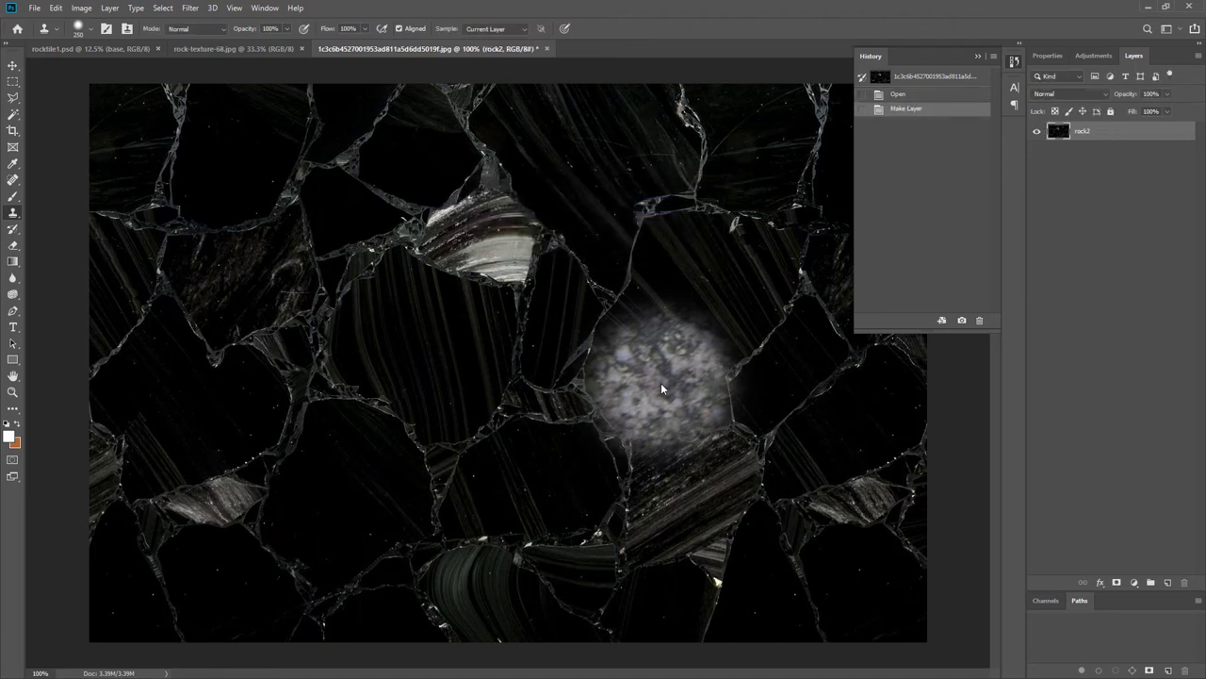
Crop the cracked stone image to a centred square with the 1:1 ratio at full image height.
left_click(81, 7)
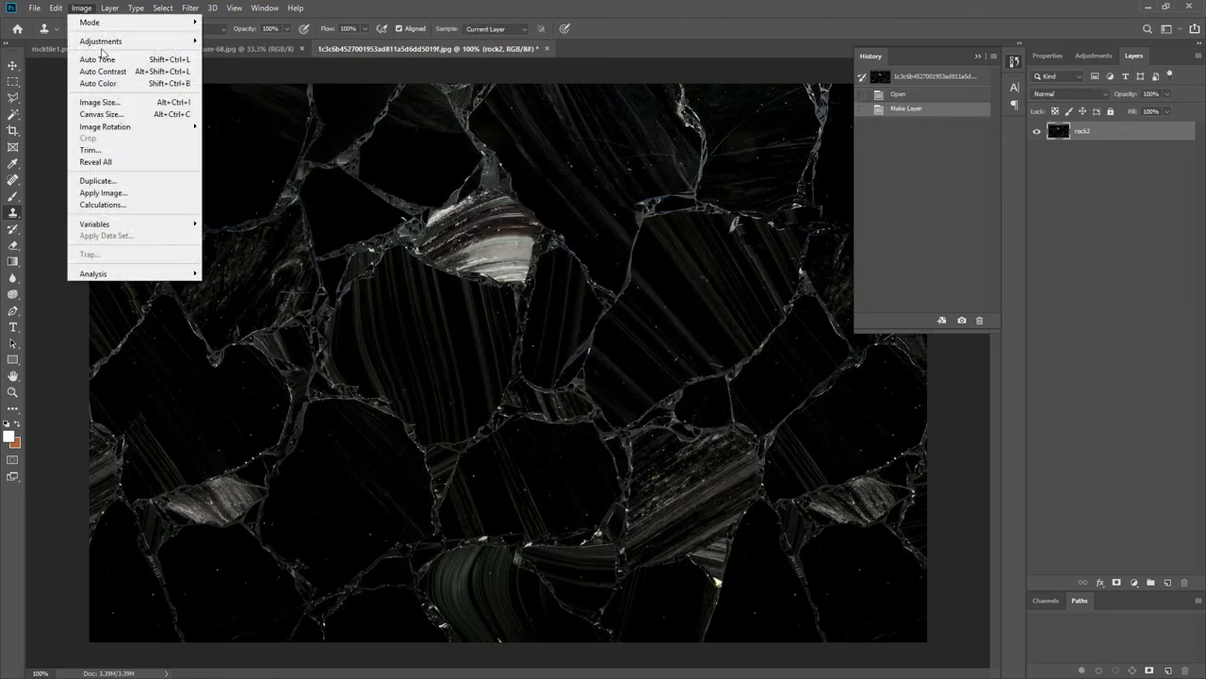
left_click(12, 128)
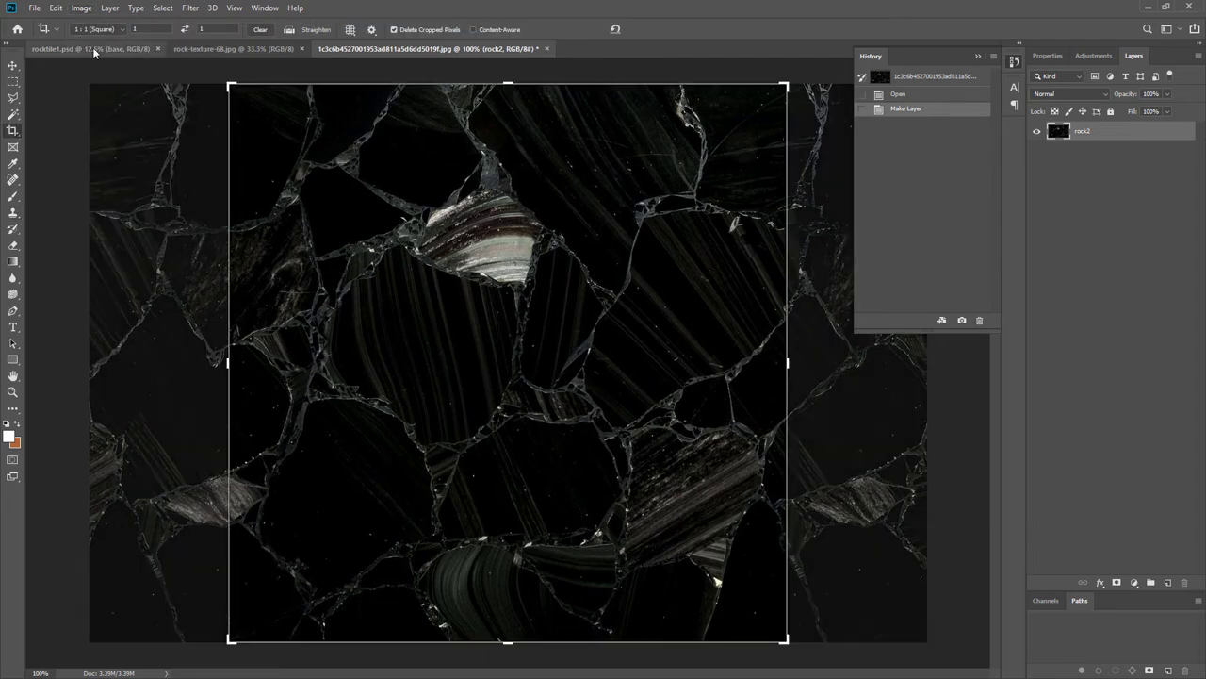
left_click(119, 29)
left_click(83, 82)
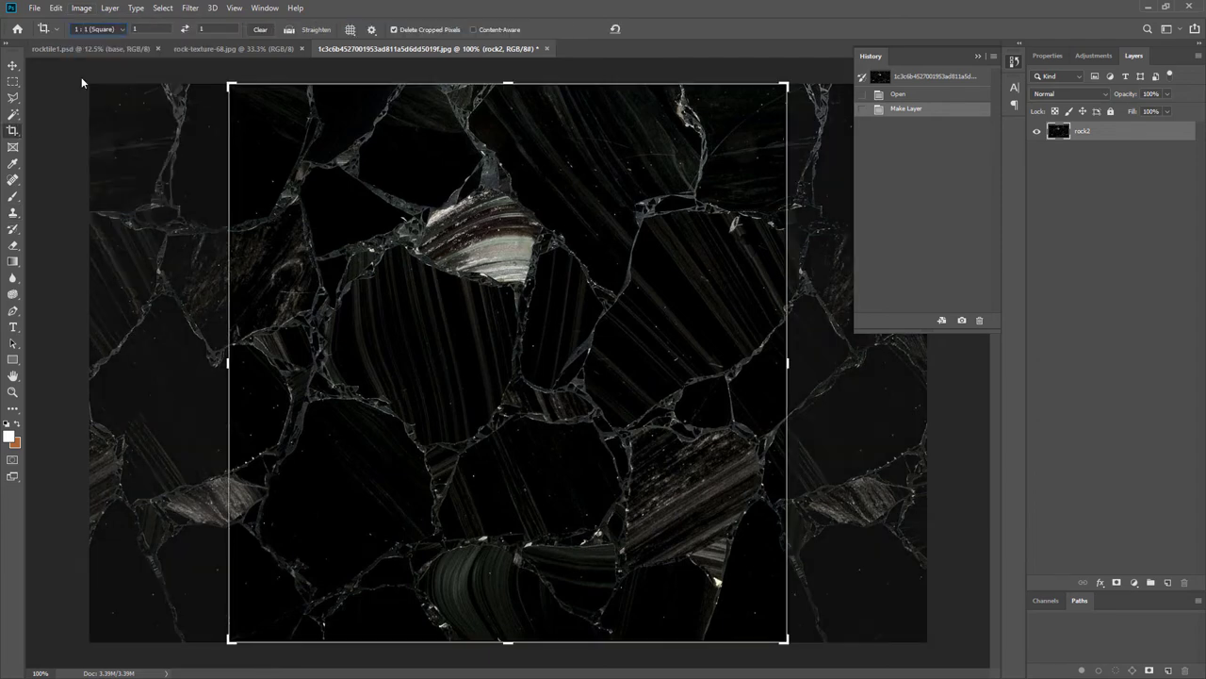
key("Return")
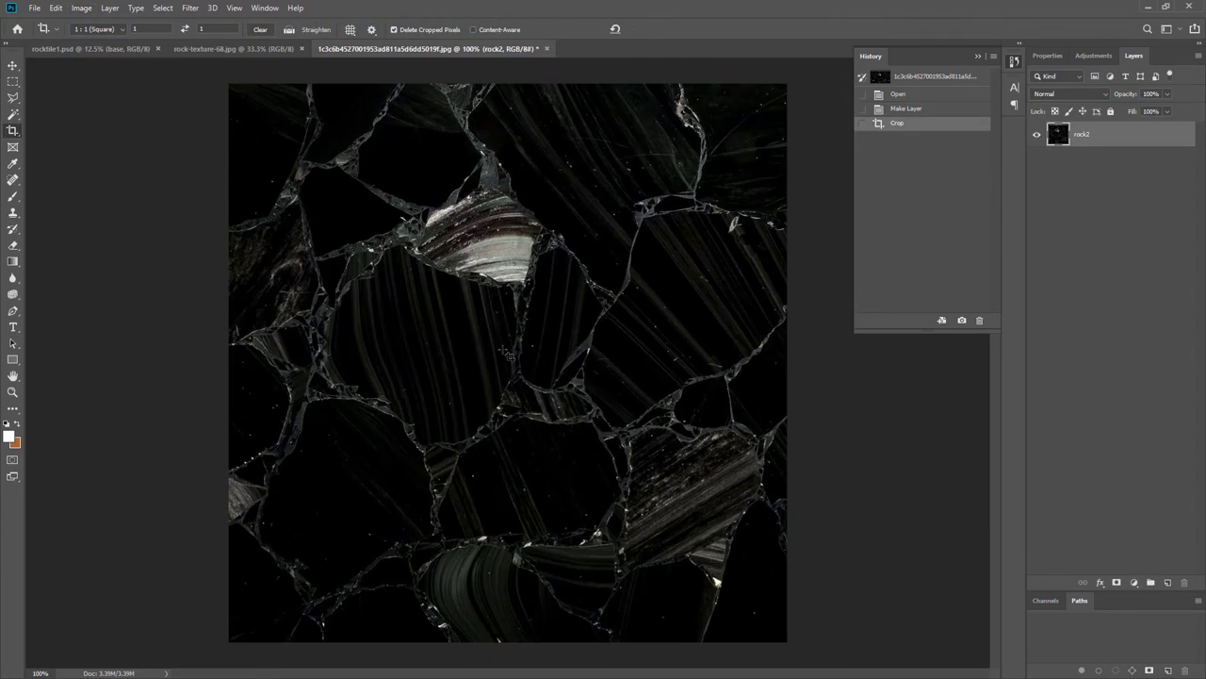
key("ctrl+minus")
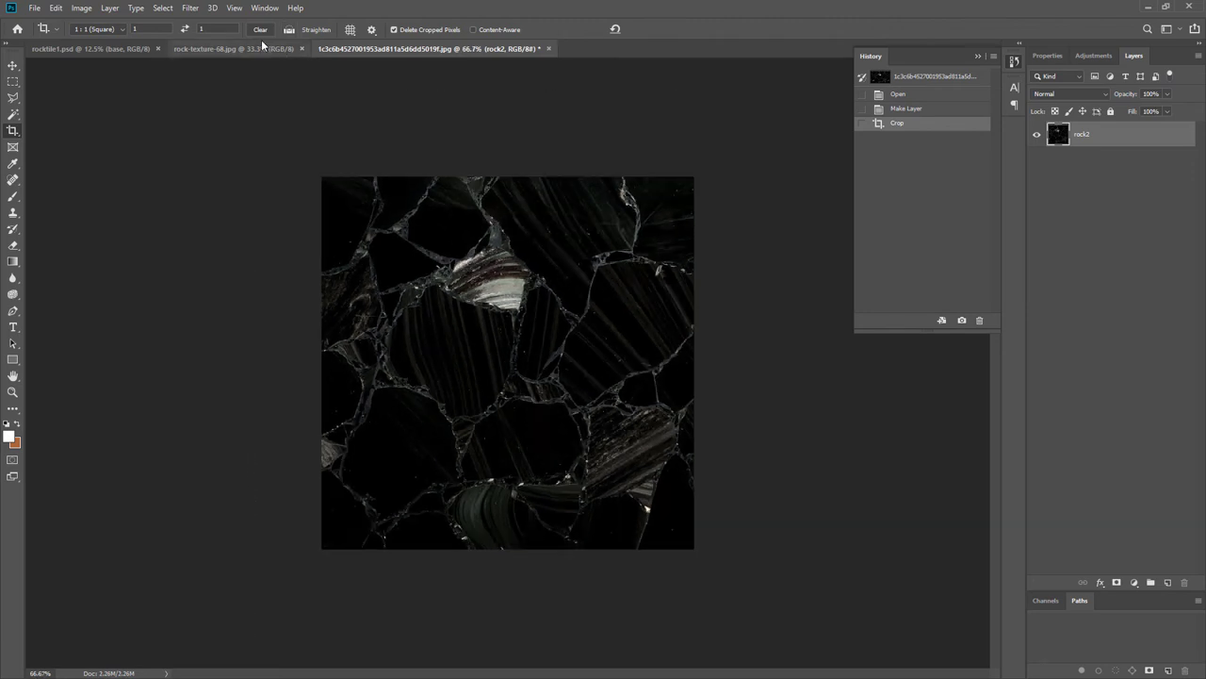
left_click(188, 10)
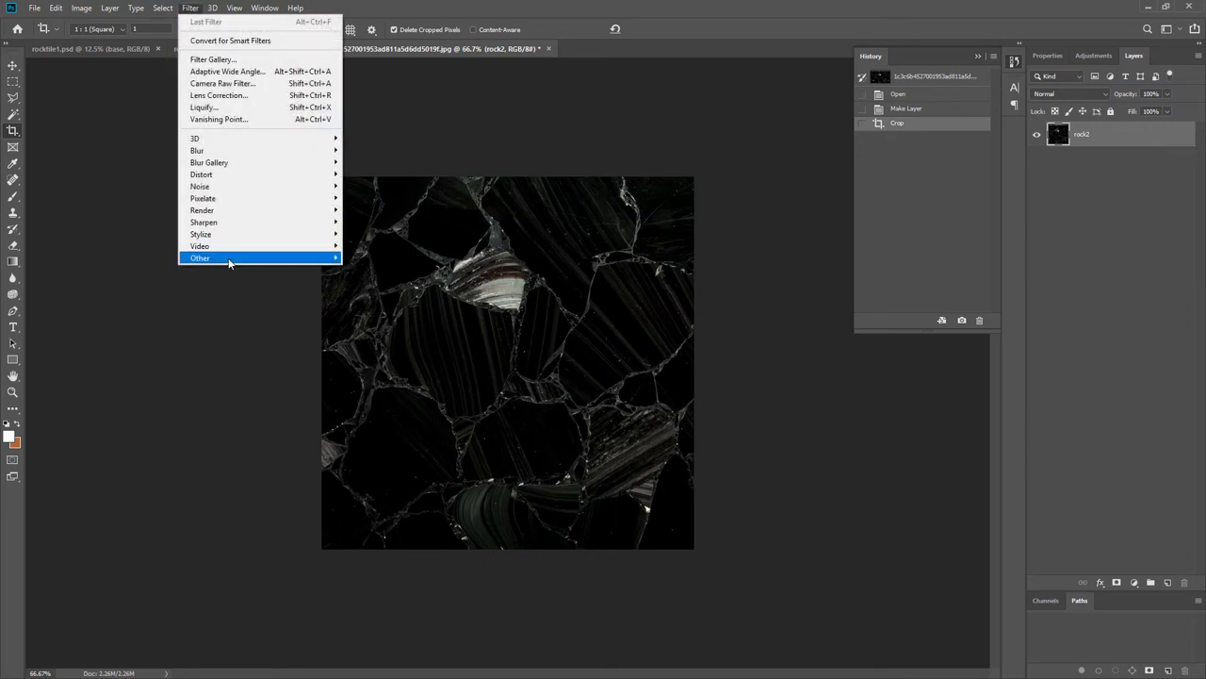
mouse_move(229, 262)
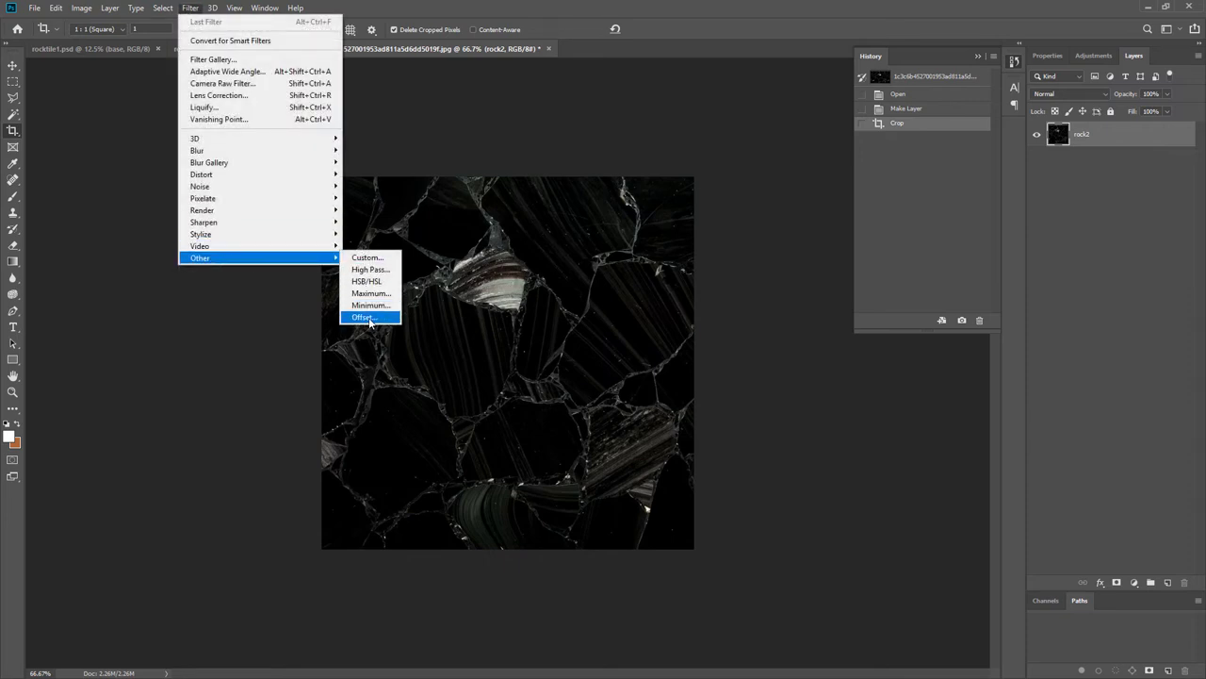
left_click(250, 364)
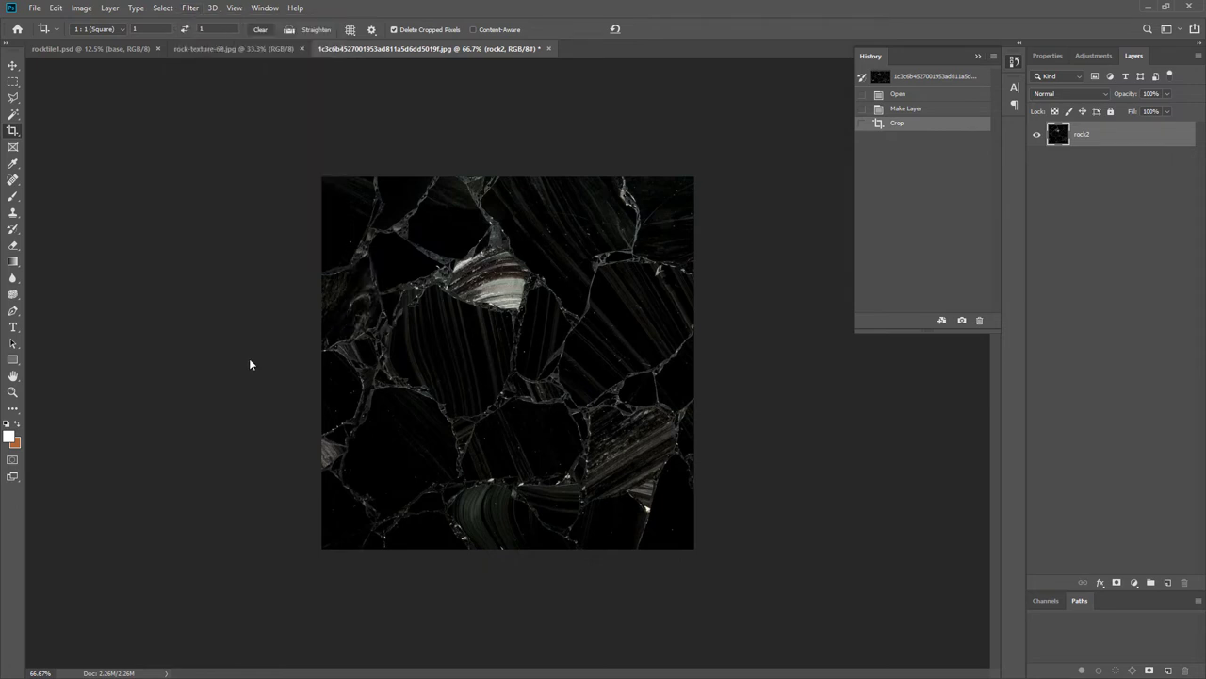
Resize the cropped stone image to 512 × 512 pixels.
left_click(83, 9)
left_click(123, 103)
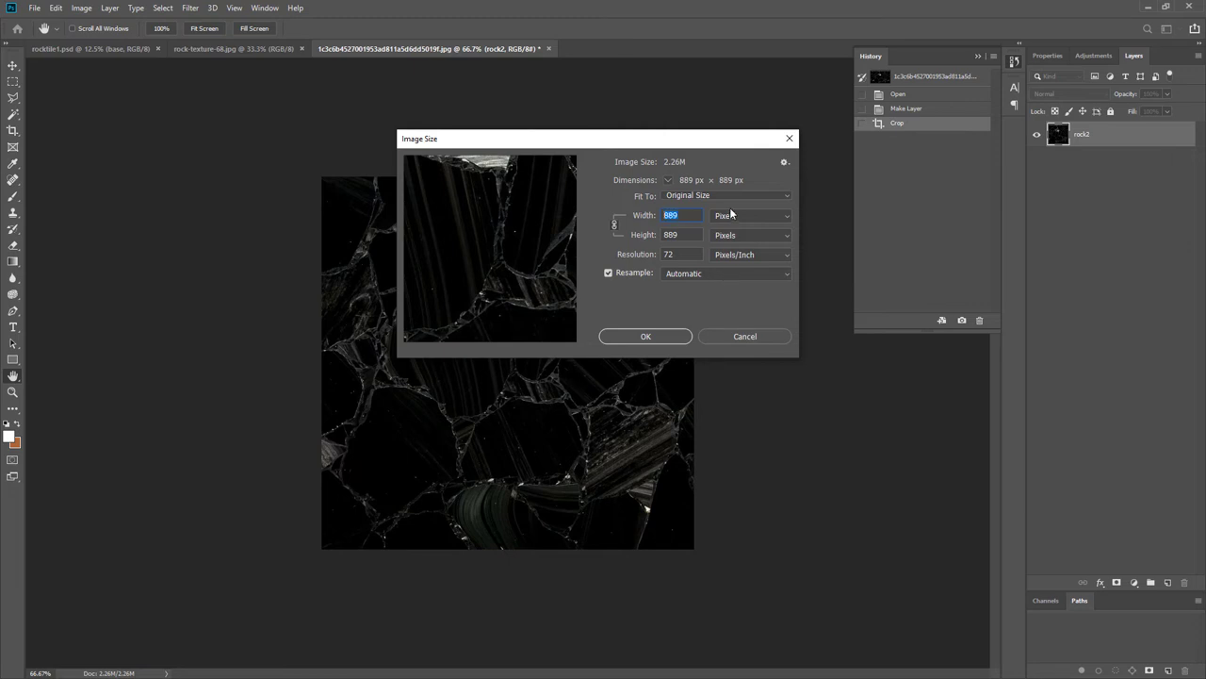
type("512")
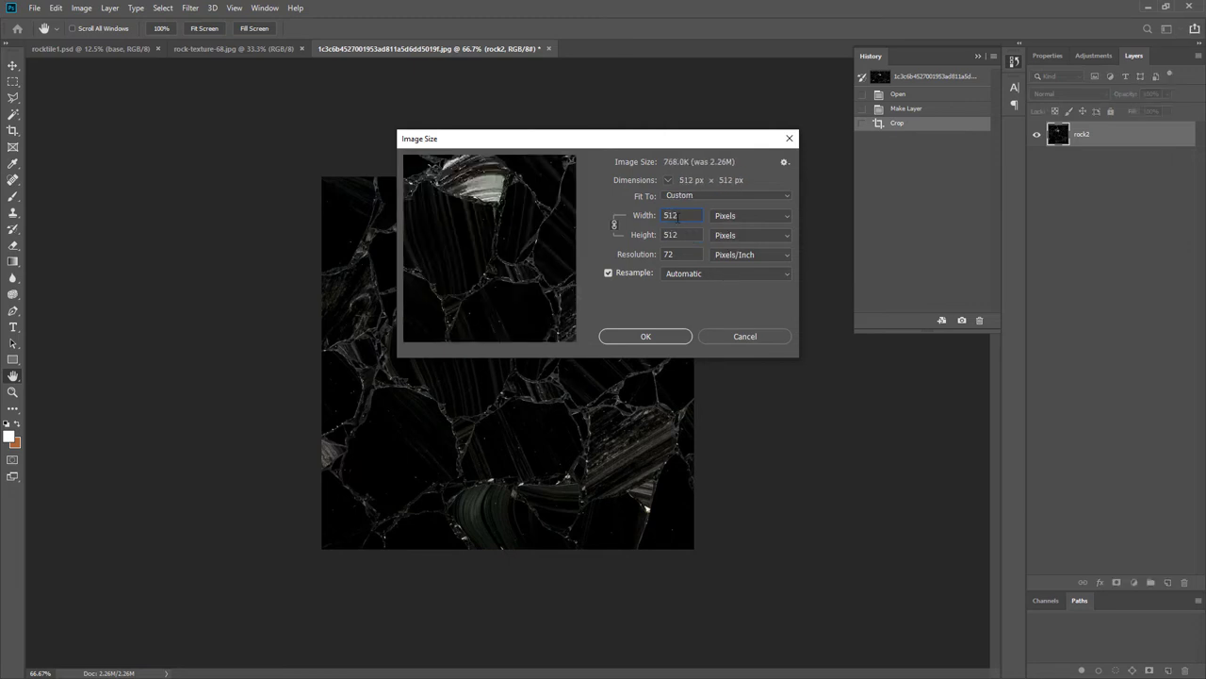
left_click(647, 337)
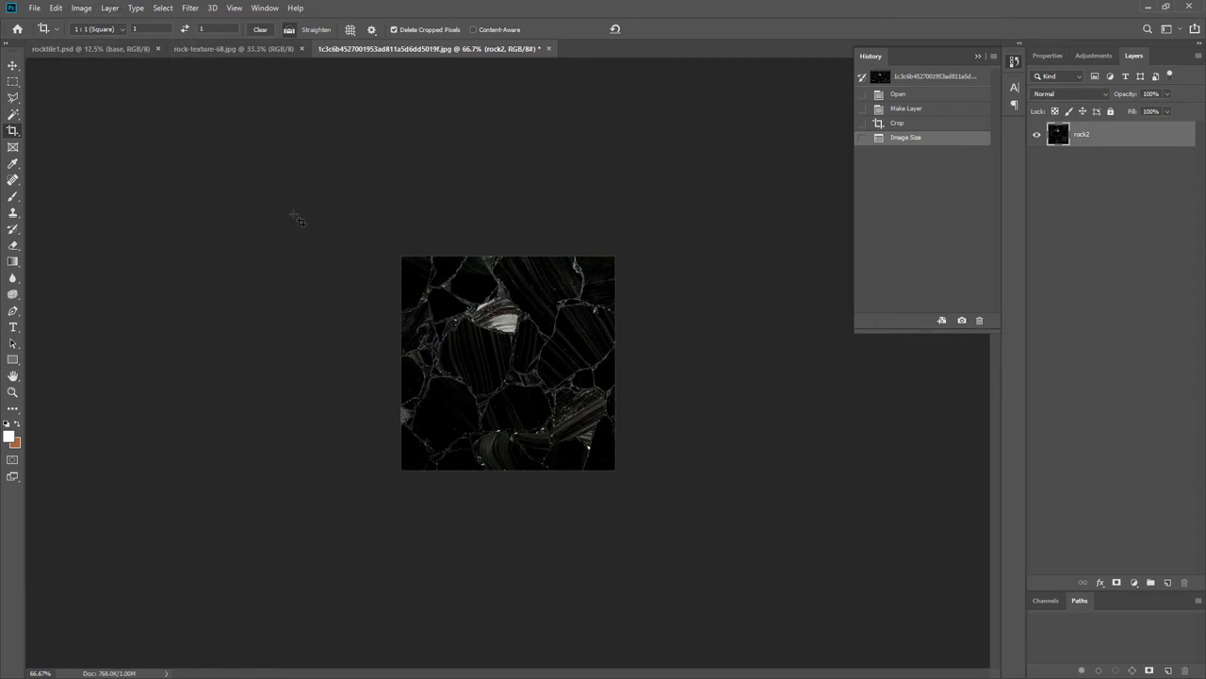
Offset the rock2 layer 128 pixels horizontally and 128 pixels vertically with Wrap Around.
key("ctrl+plus")
key("ctrl+plus")
key("ctrl+minus")
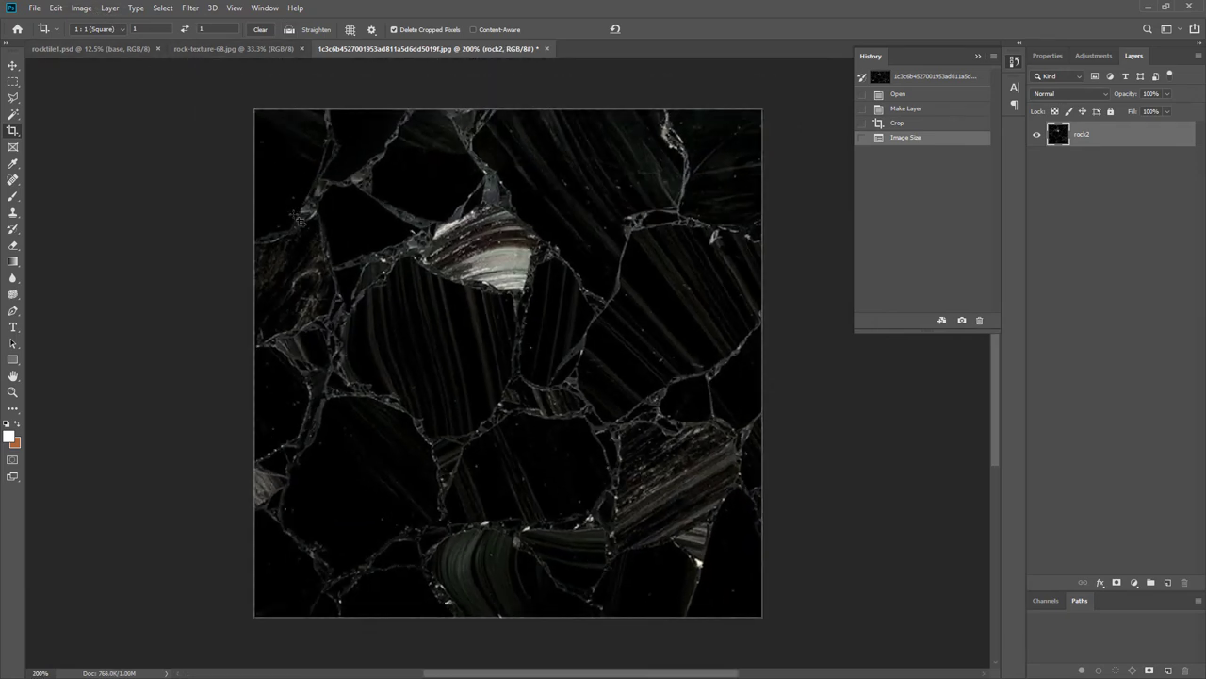
left_click(190, 9)
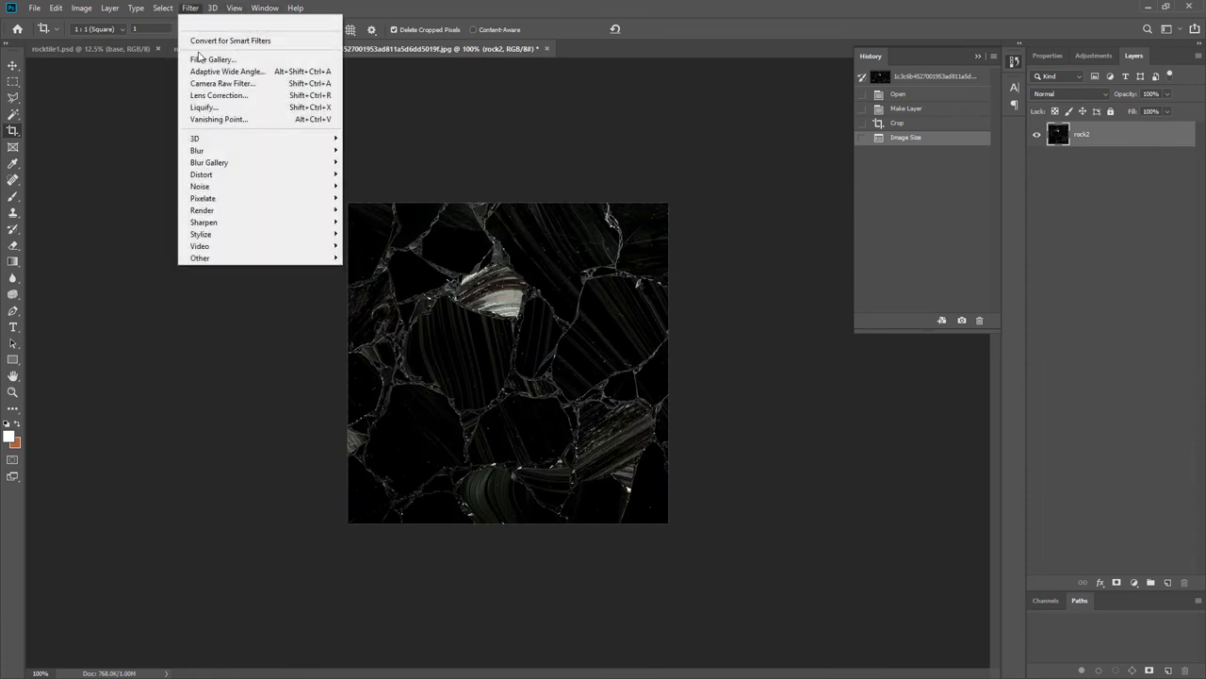
mouse_move(290, 259)
left_click(364, 317)
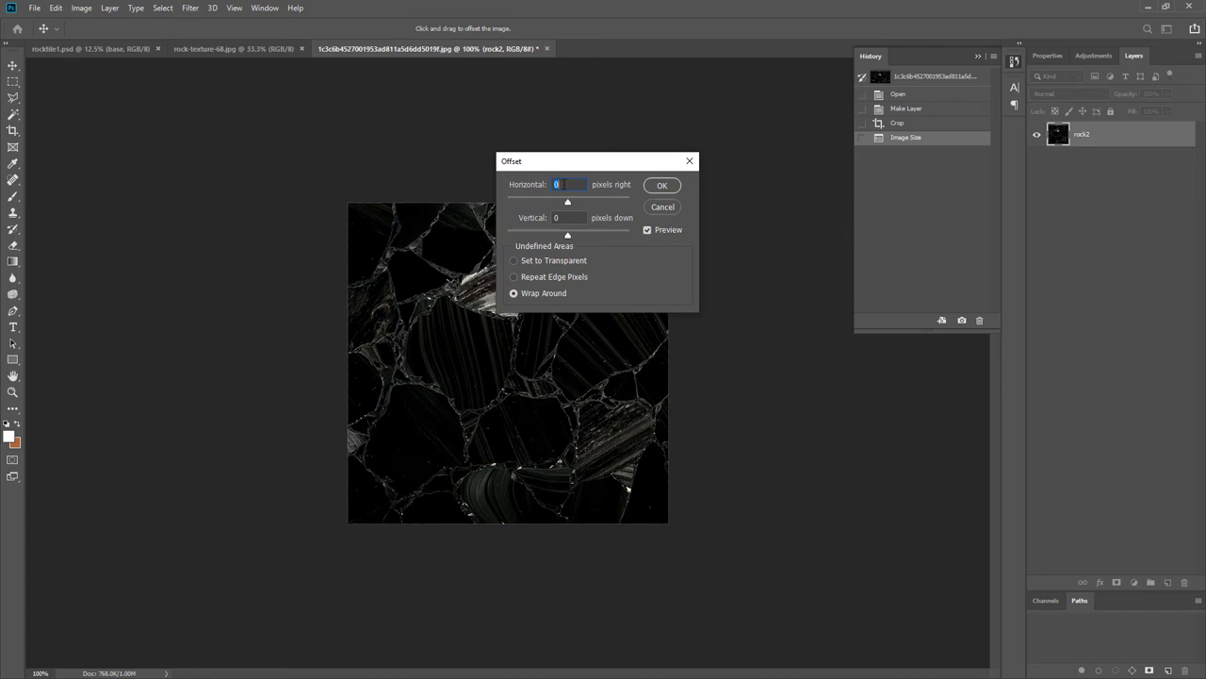
type("128")
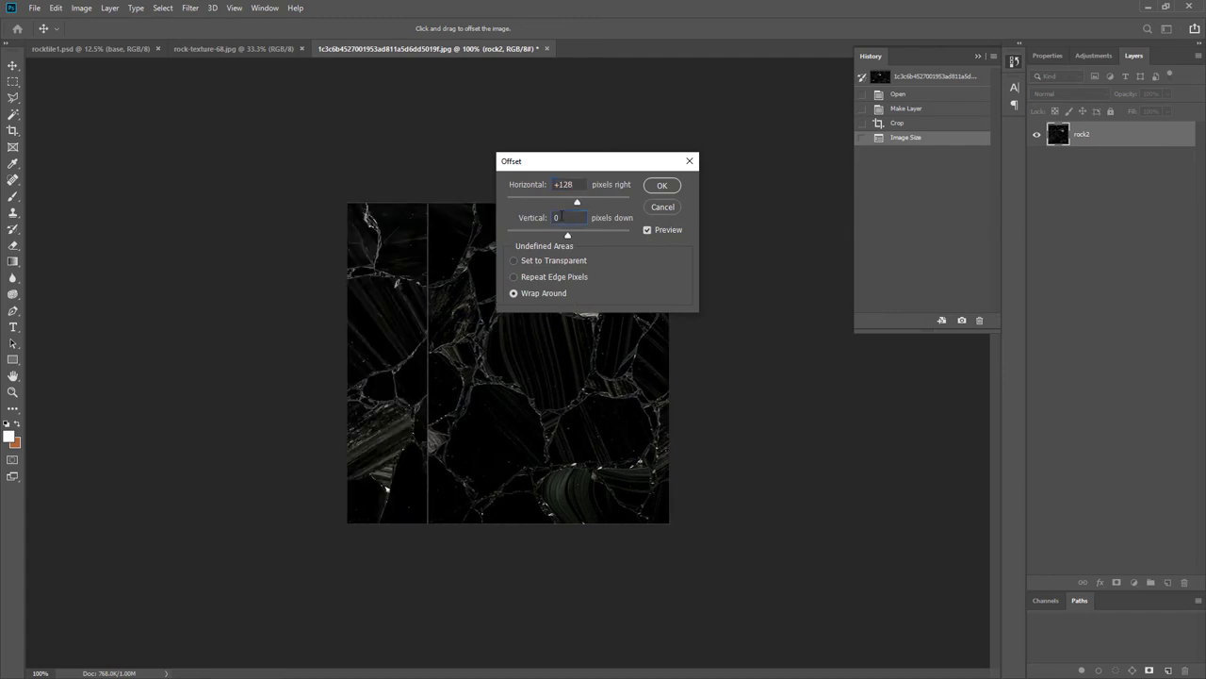
left_click(556, 218)
type("128")
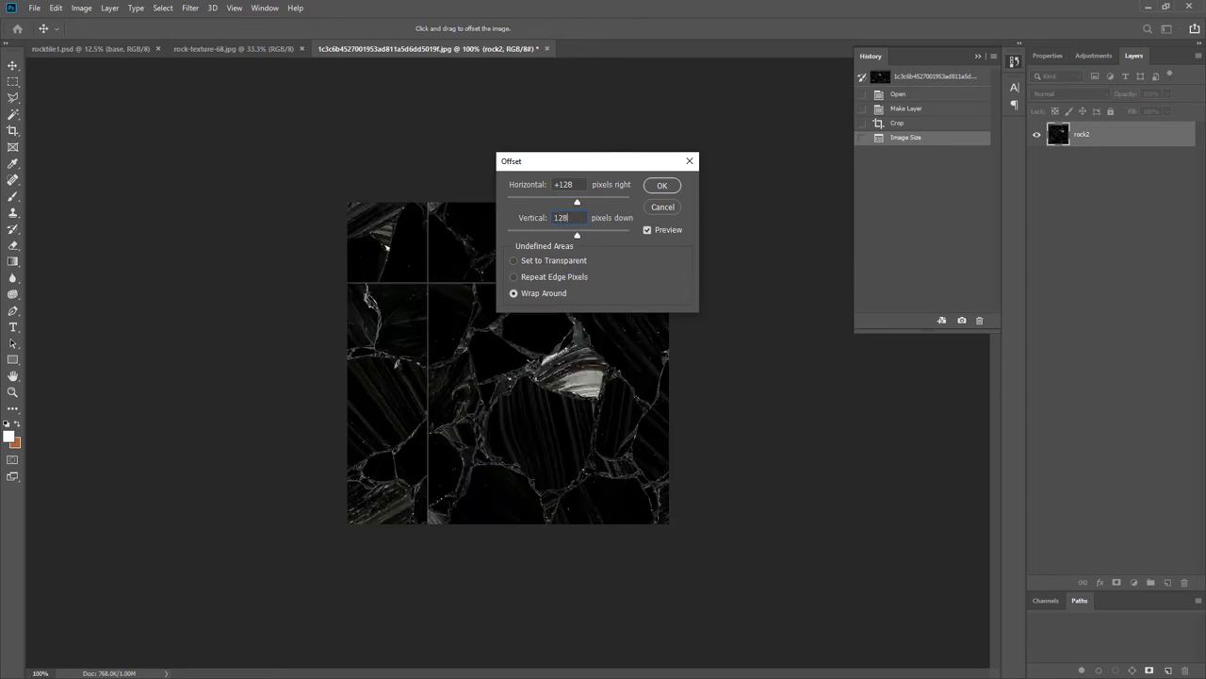
key("Return")
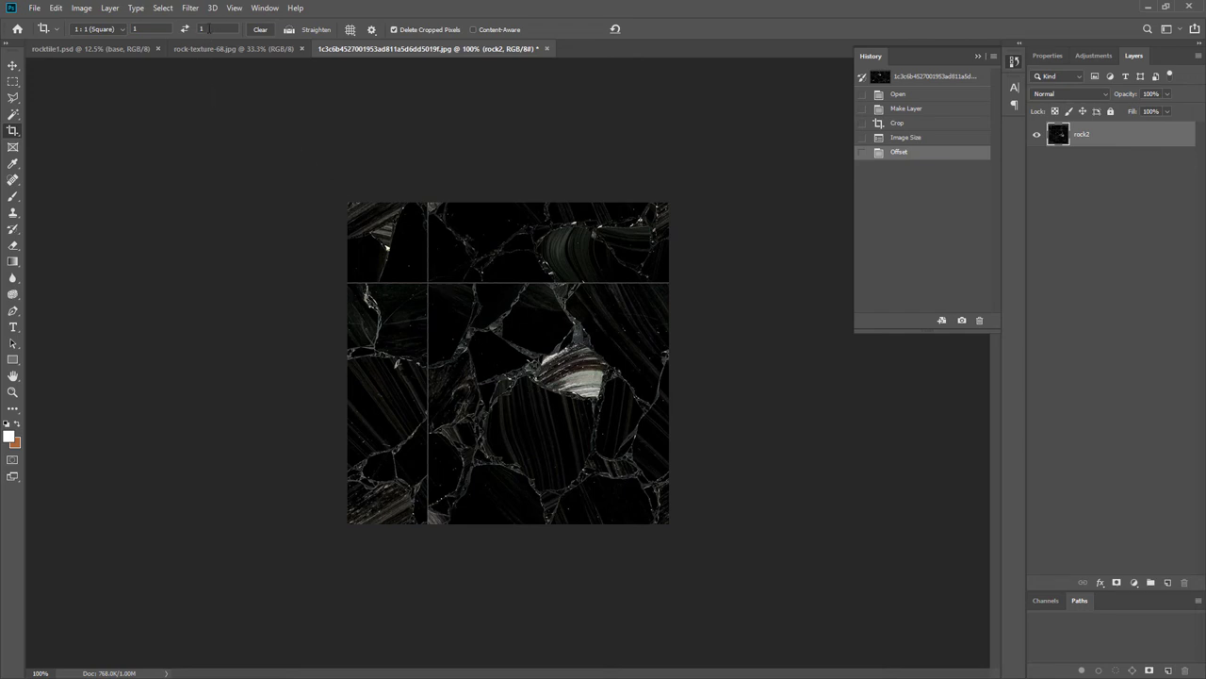
Apply the +128 pixel horizontal and vertical Offset a second time so the seams cross at the image centre.
left_click(234, 9)
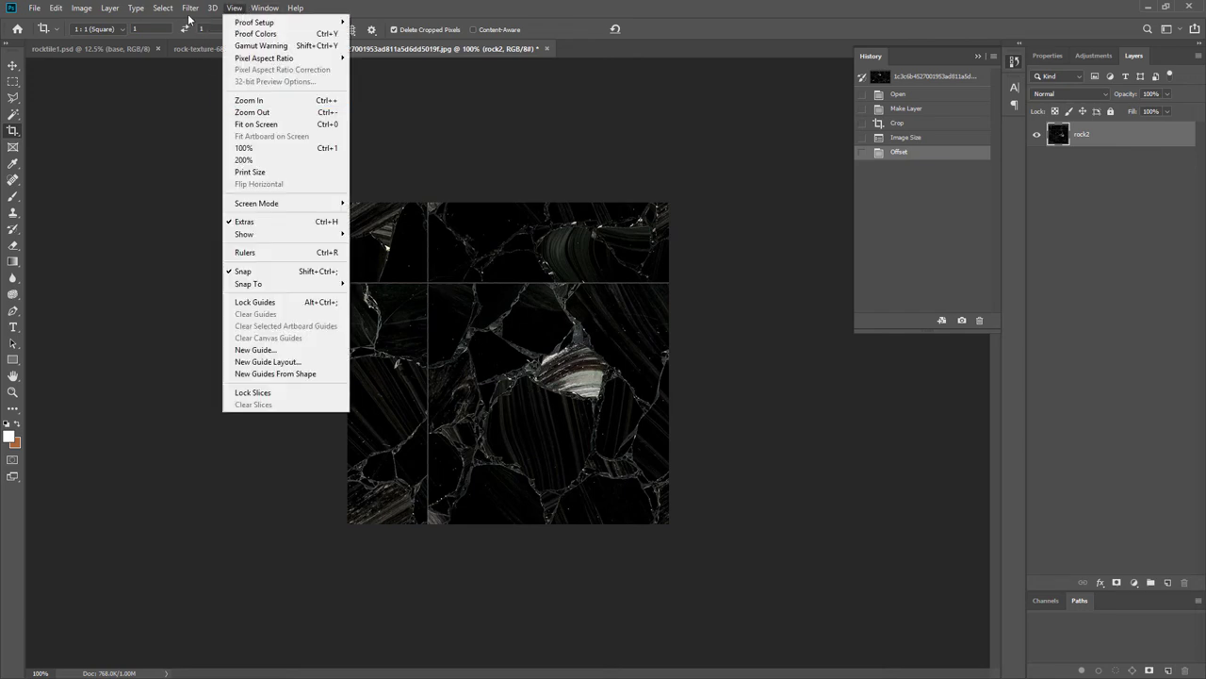
mouse_move(190, 9)
mouse_move(300, 258)
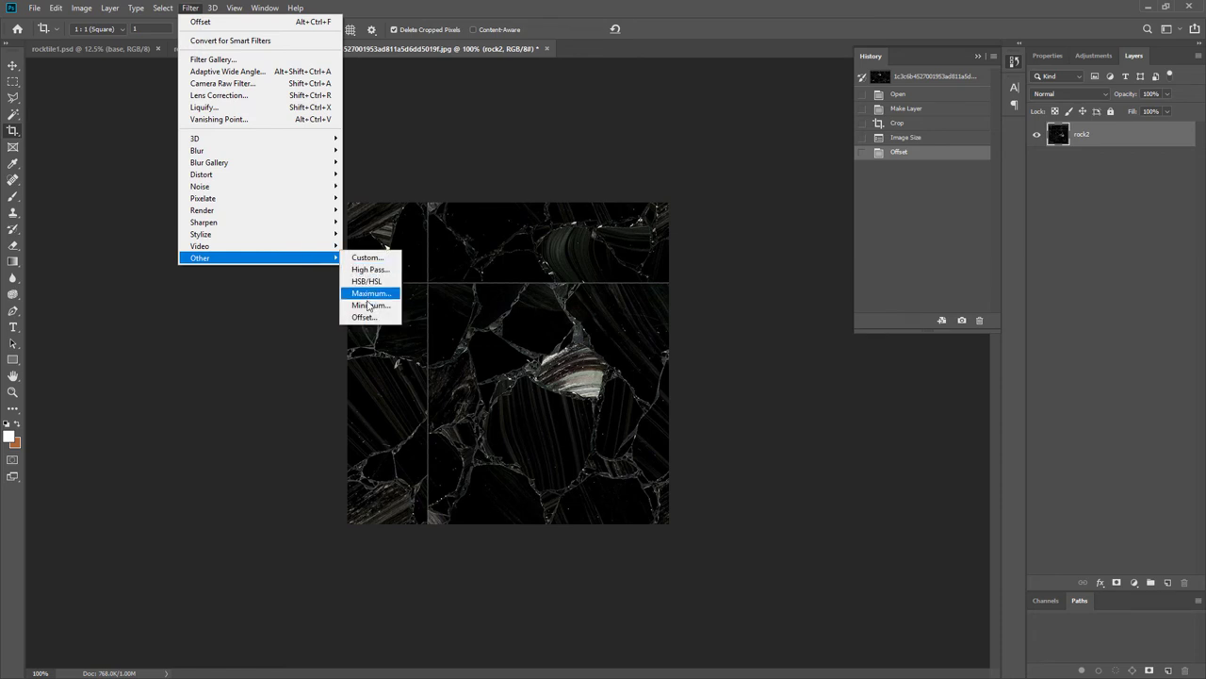
left_click(369, 321)
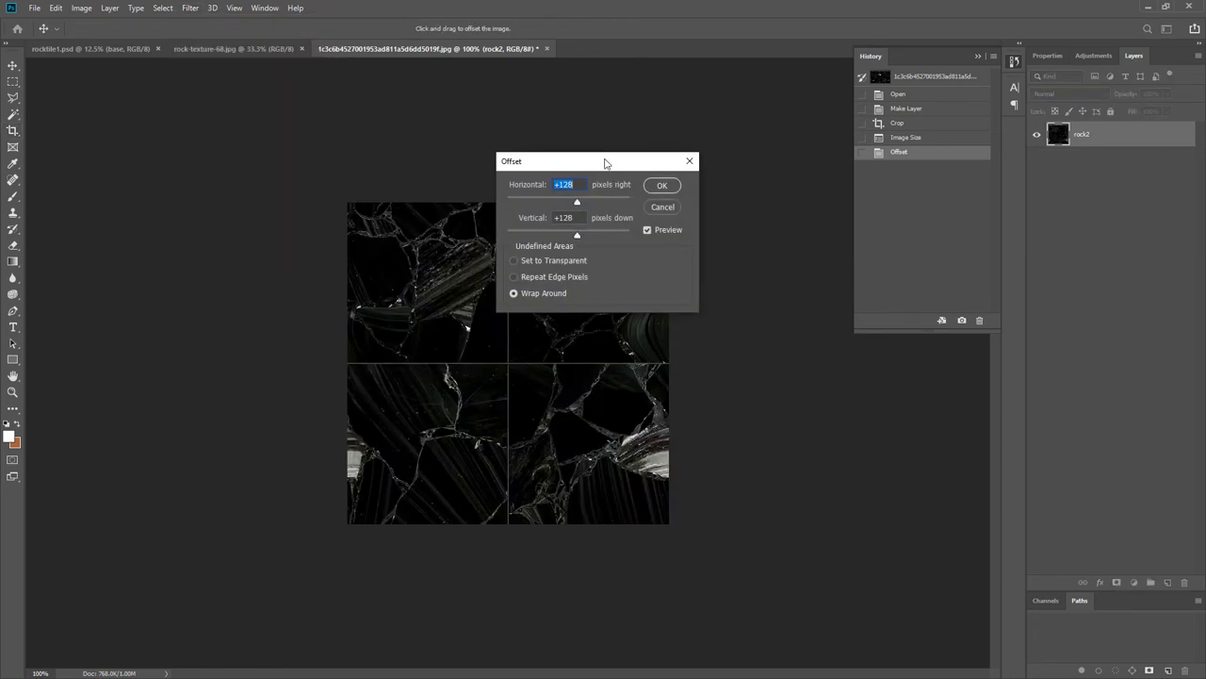
left_click_drag(605, 164, 625, 163)
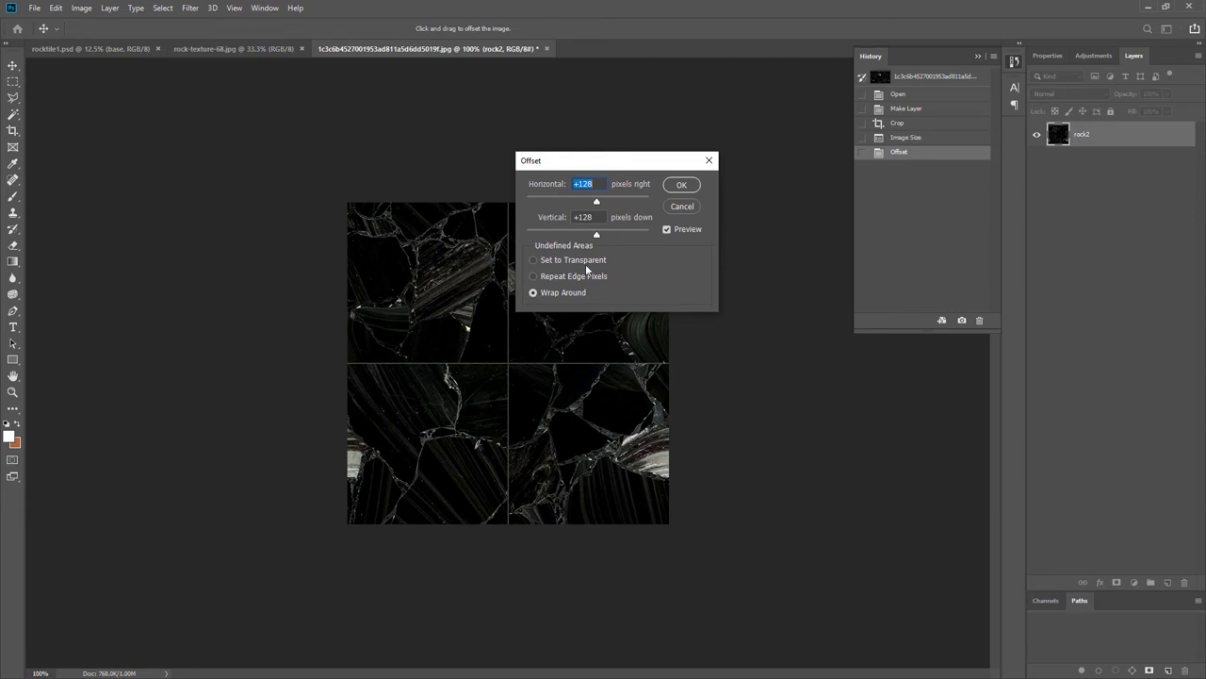
left_click(681, 186)
key("c")
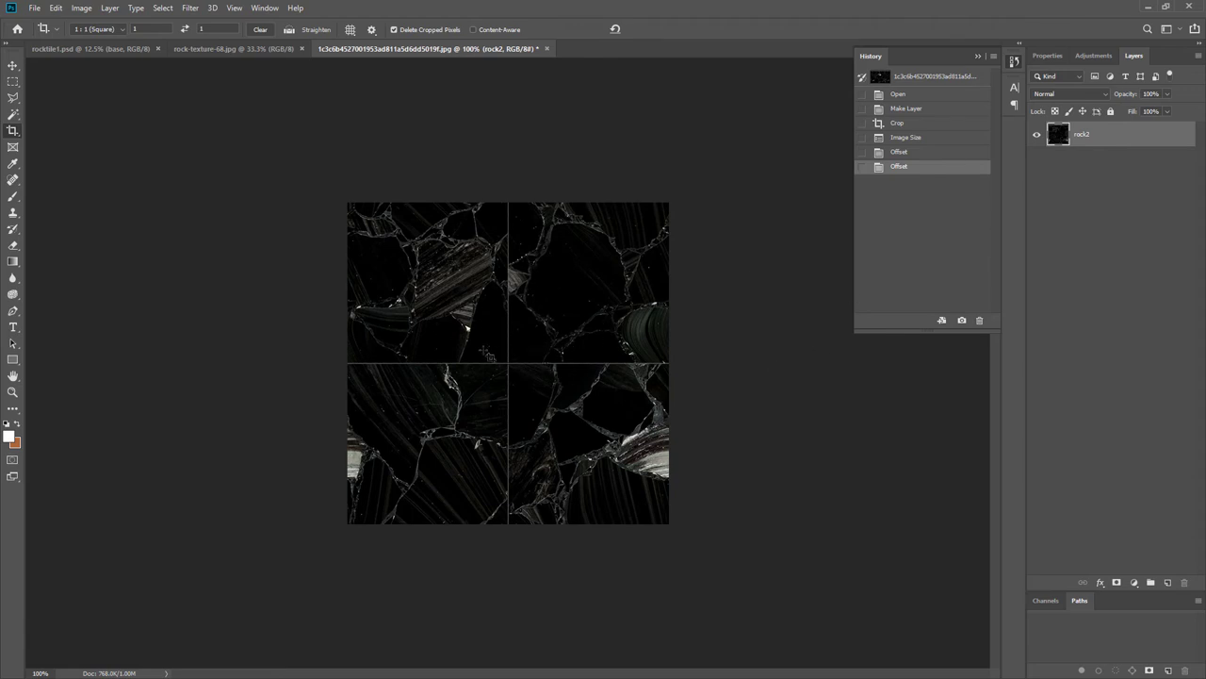
Cover the upper half of the vertical seam with striped stone using the Clone Stamp at brush size 100.
left_click(13, 213)
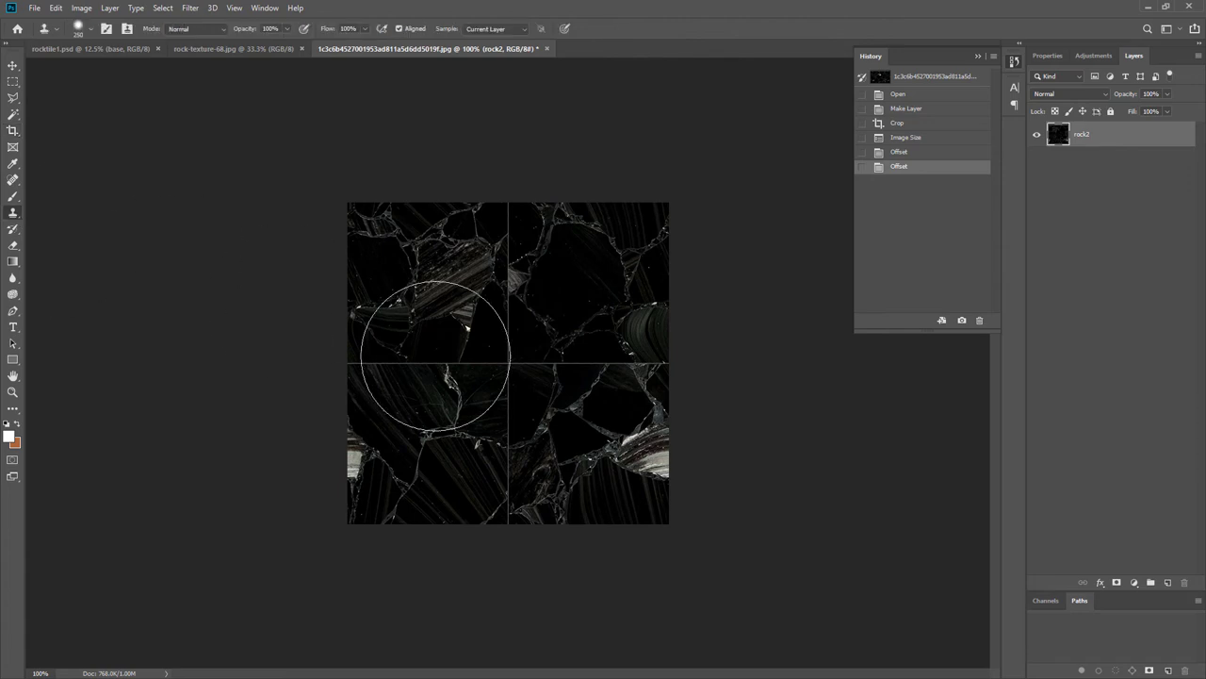
key("bracketleft")
key("bracketleft")
key("bracketleft")
key("bracketleft")
key("bracketleft")
key("bracketleft")
key("bracketleft")
key("bracketleft")
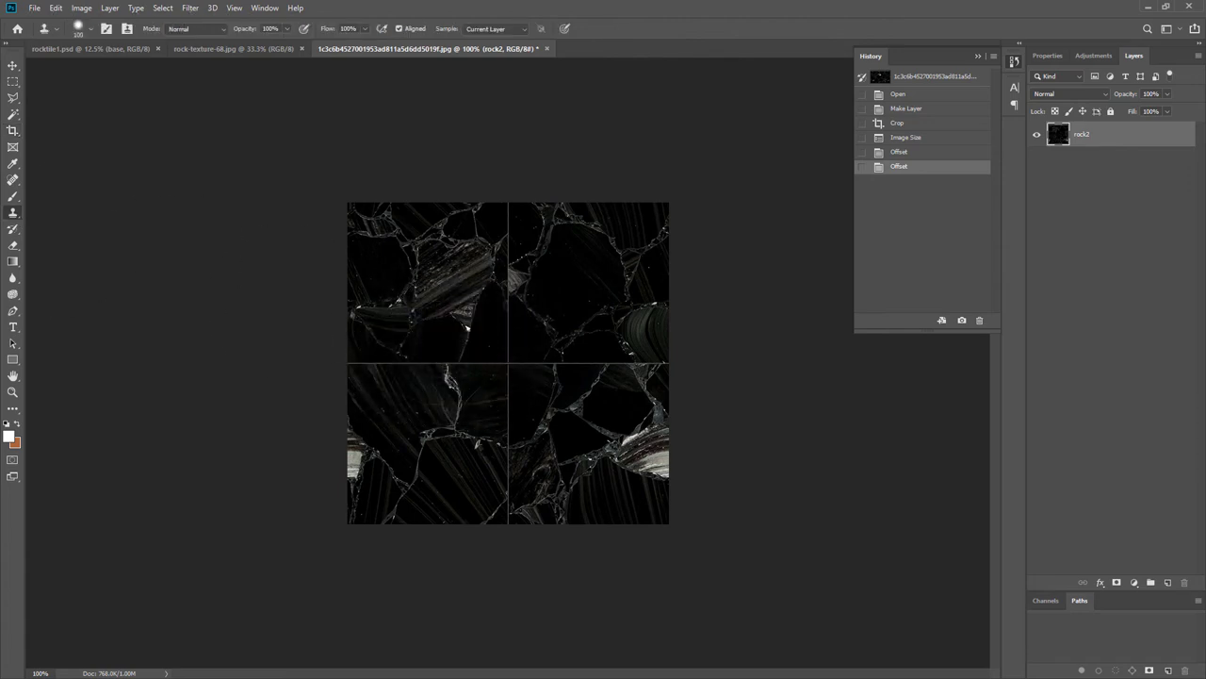
mouse_move(506, 304)
left_mouse_down()
mouse_move(531, 367)
mouse_move(514, 375)
mouse_move(505, 336)
mouse_move(491, 366)
left_mouse_up()
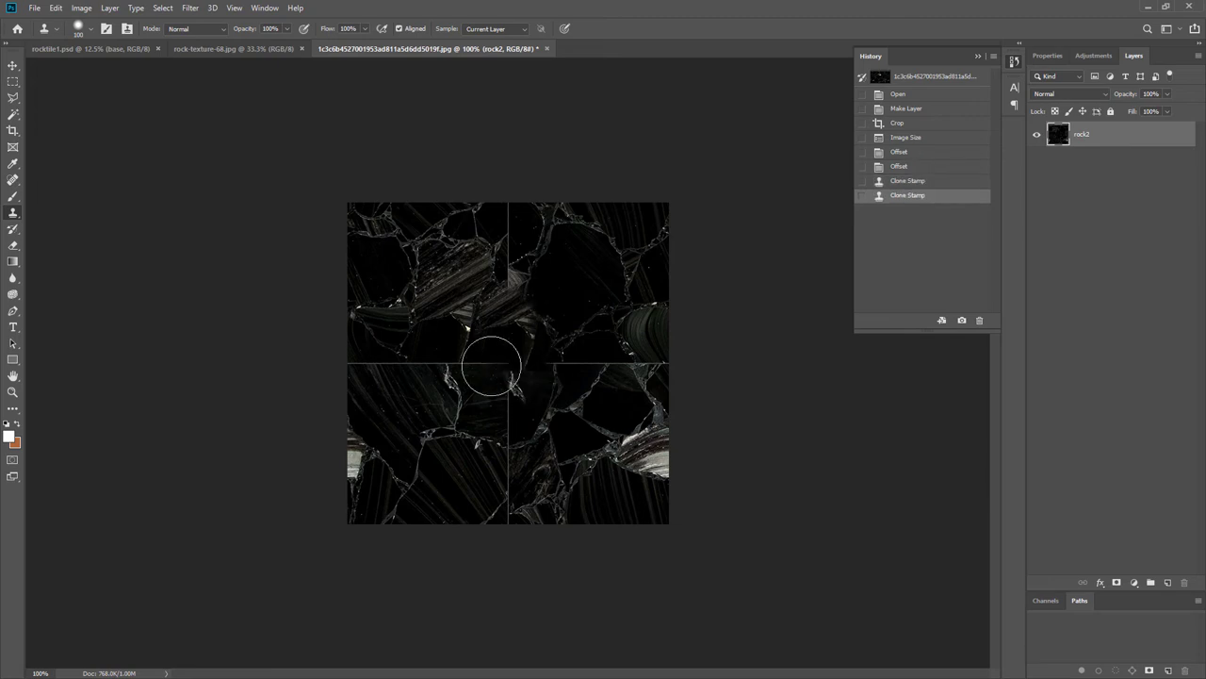
mouse_move(447, 295)
left_mouse_down()
mouse_move(511, 232)
mouse_move(517, 318)
left_mouse_up()
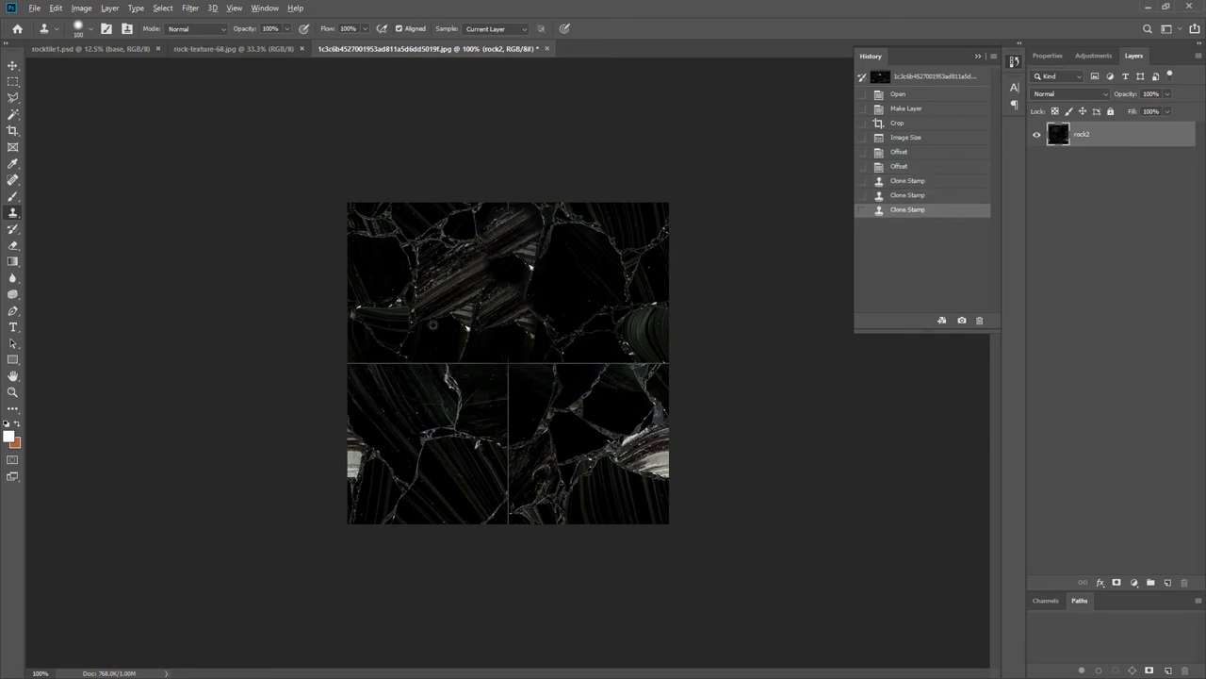
Clone stone texture over the horizontal seam and the lower half of the vertical seam.
mouse_move(495, 388)
left_mouse_down()
mouse_move(484, 326)
mouse_move(380, 358)
mouse_move(490, 367)
left_mouse_up()
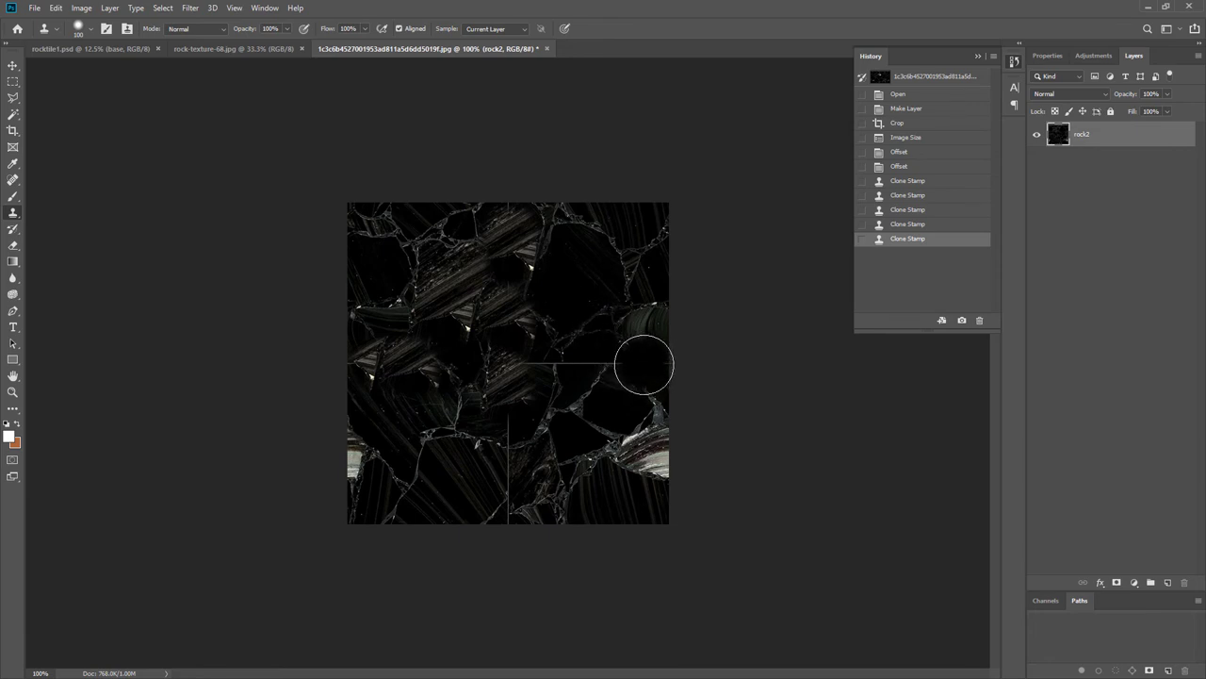
mouse_move(642, 362)
left_mouse_down()
mouse_move(508, 357)
mouse_move(560, 342)
left_mouse_up()
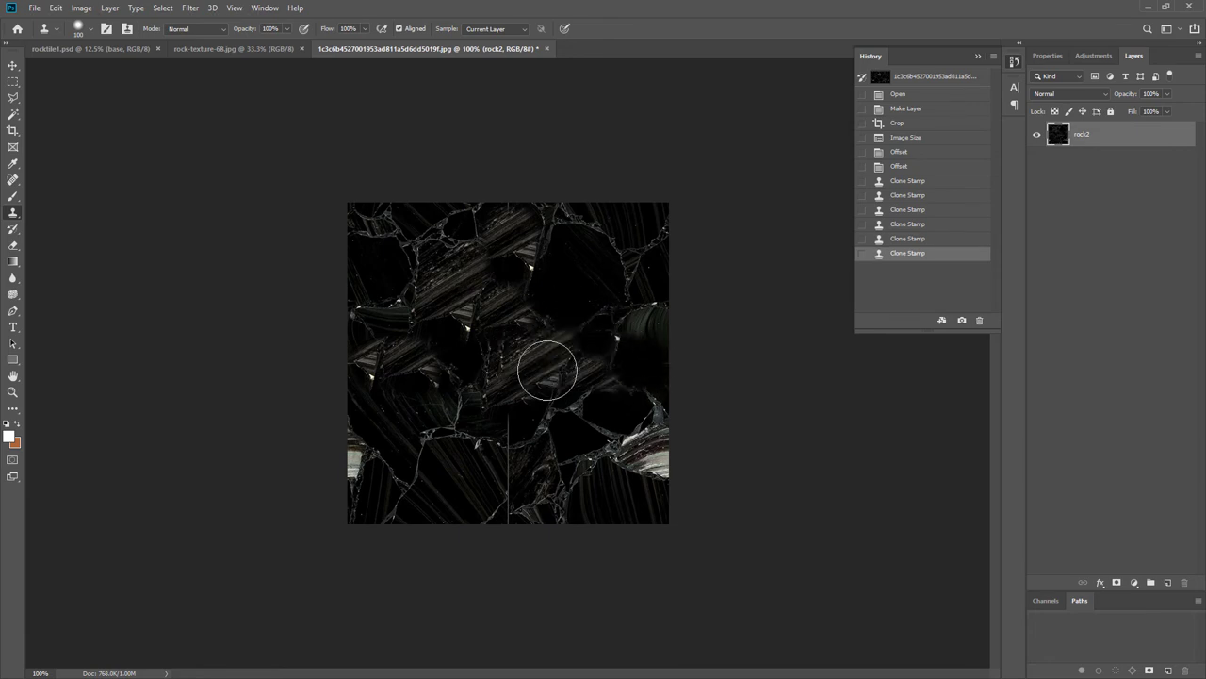
mouse_move(519, 482)
left_mouse_down()
mouse_move(506, 493)
mouse_move(499, 444)
mouse_move(509, 412)
left_mouse_up()
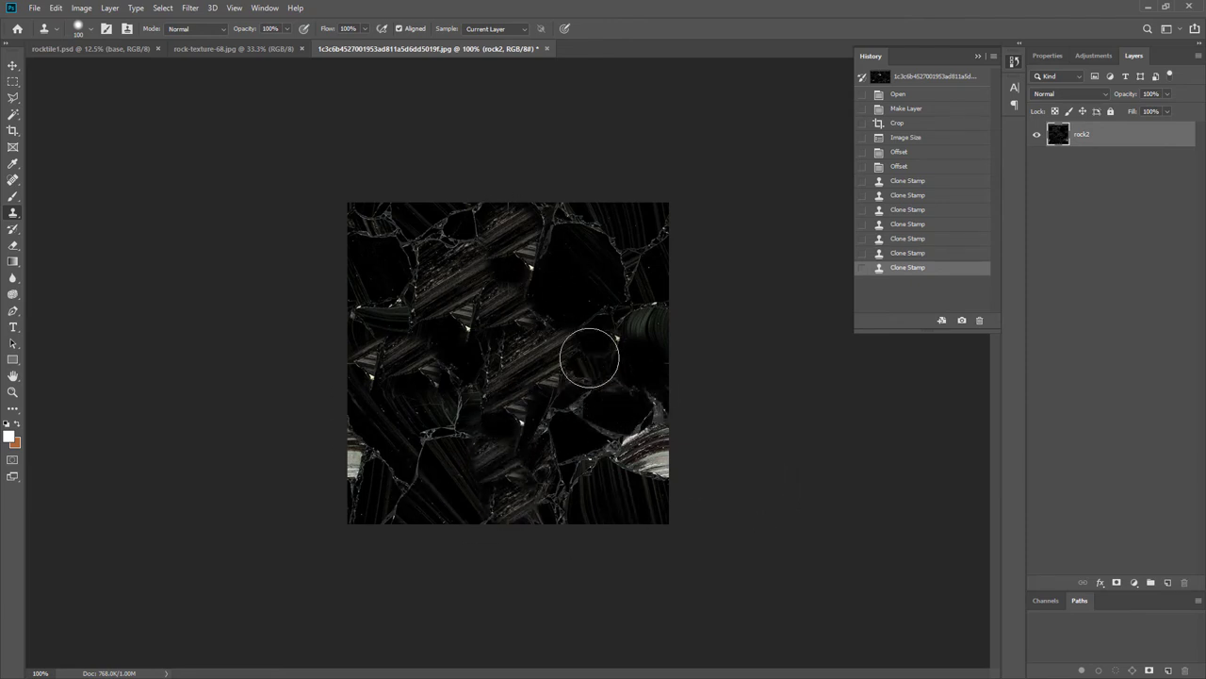
Preview a +128 pixel wrap-around Offset to check the retouched stone for seams, and cancel it.
left_click(192, 9)
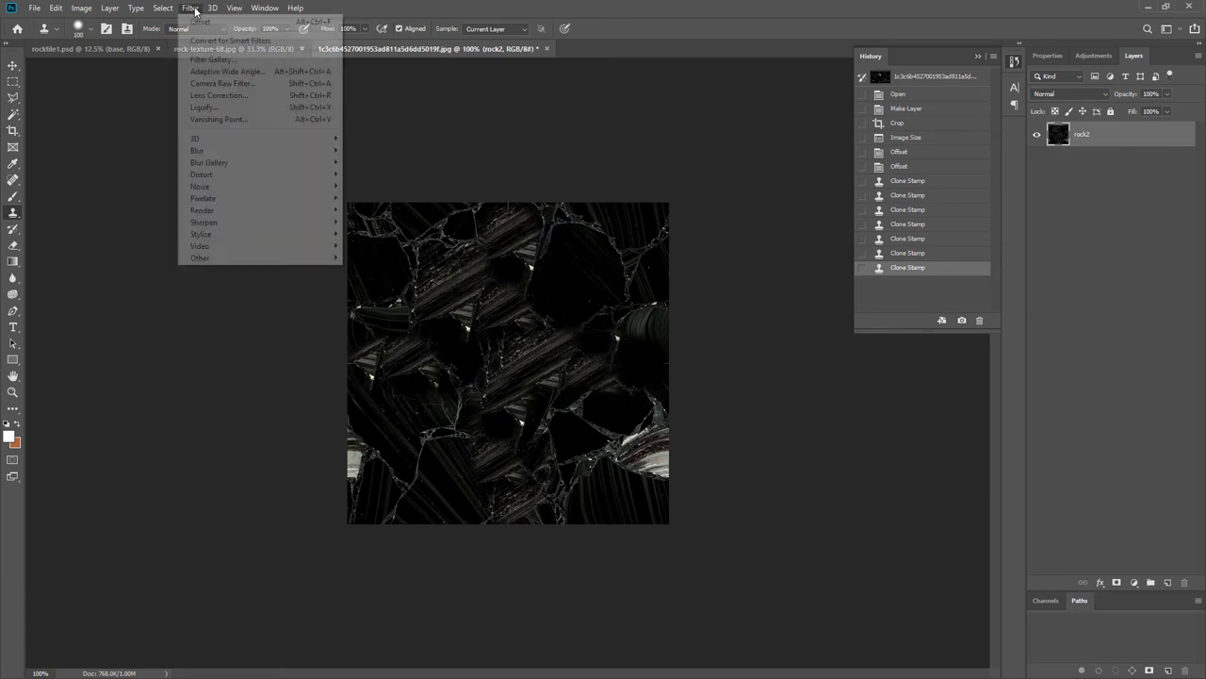
mouse_move(262, 259)
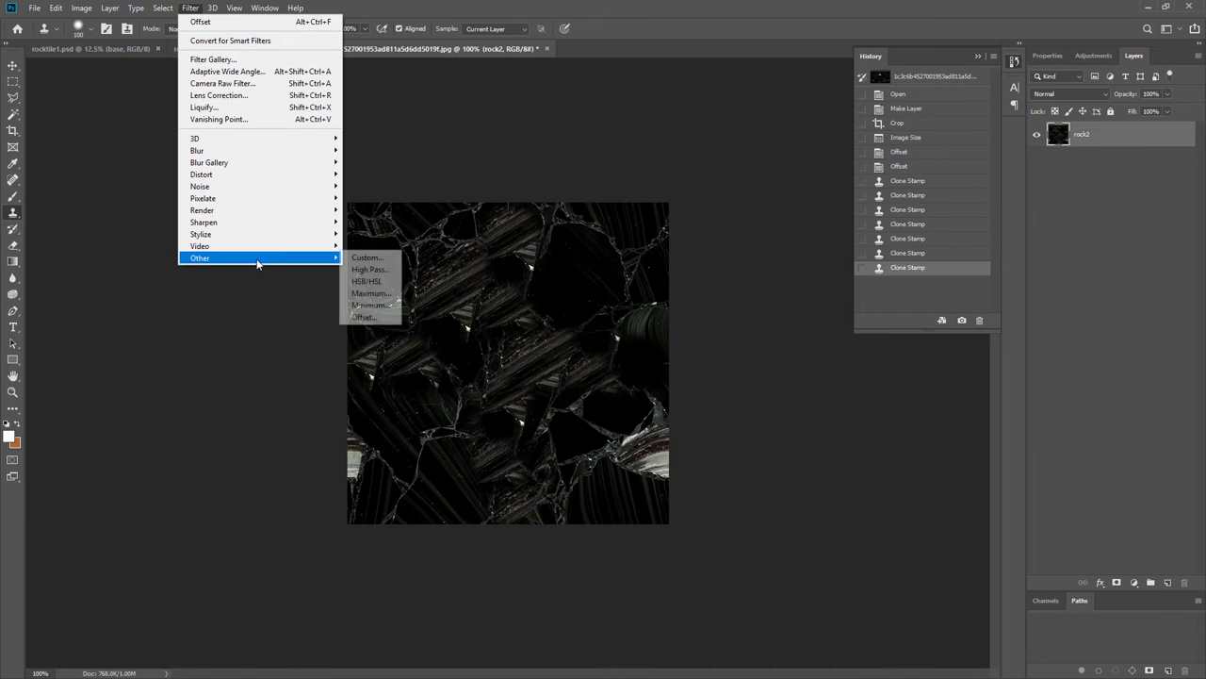
left_click(368, 318)
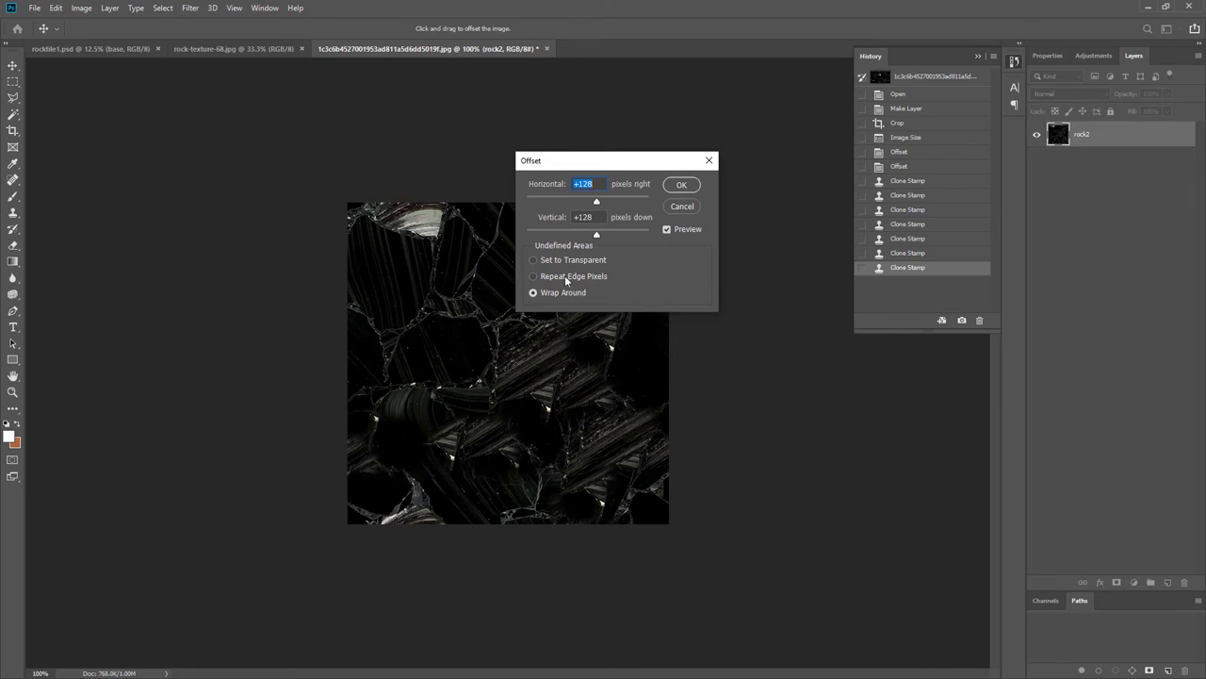
left_click(682, 207)
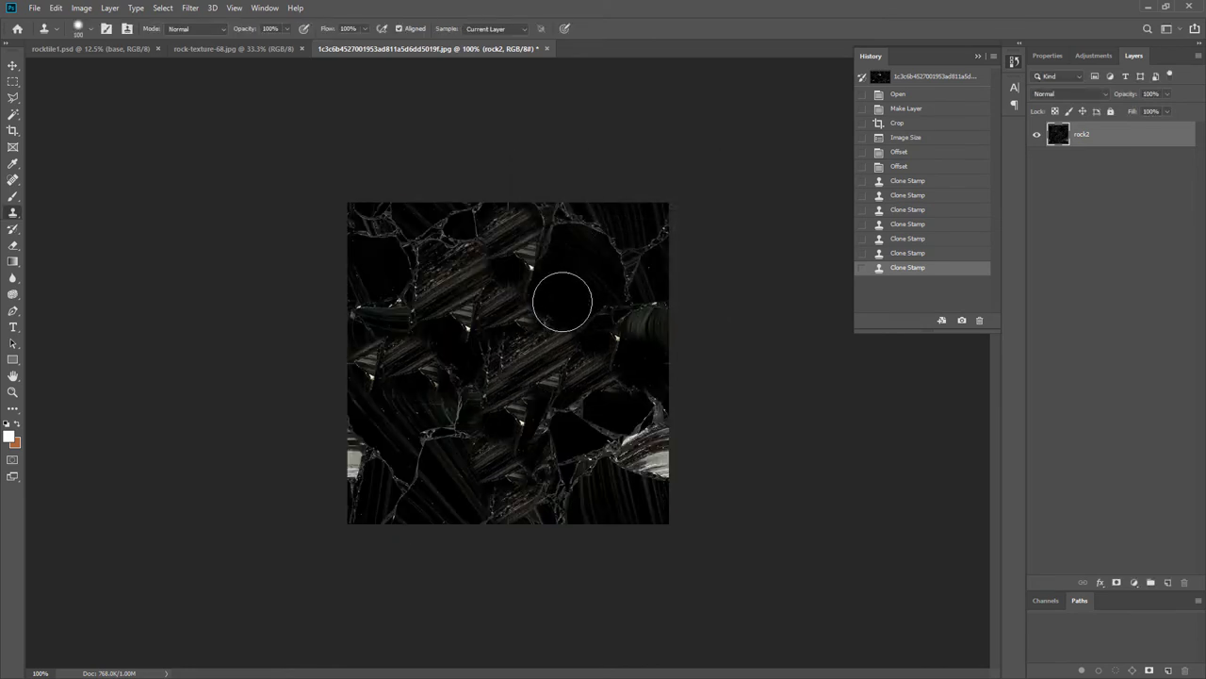
left_click(34, 7)
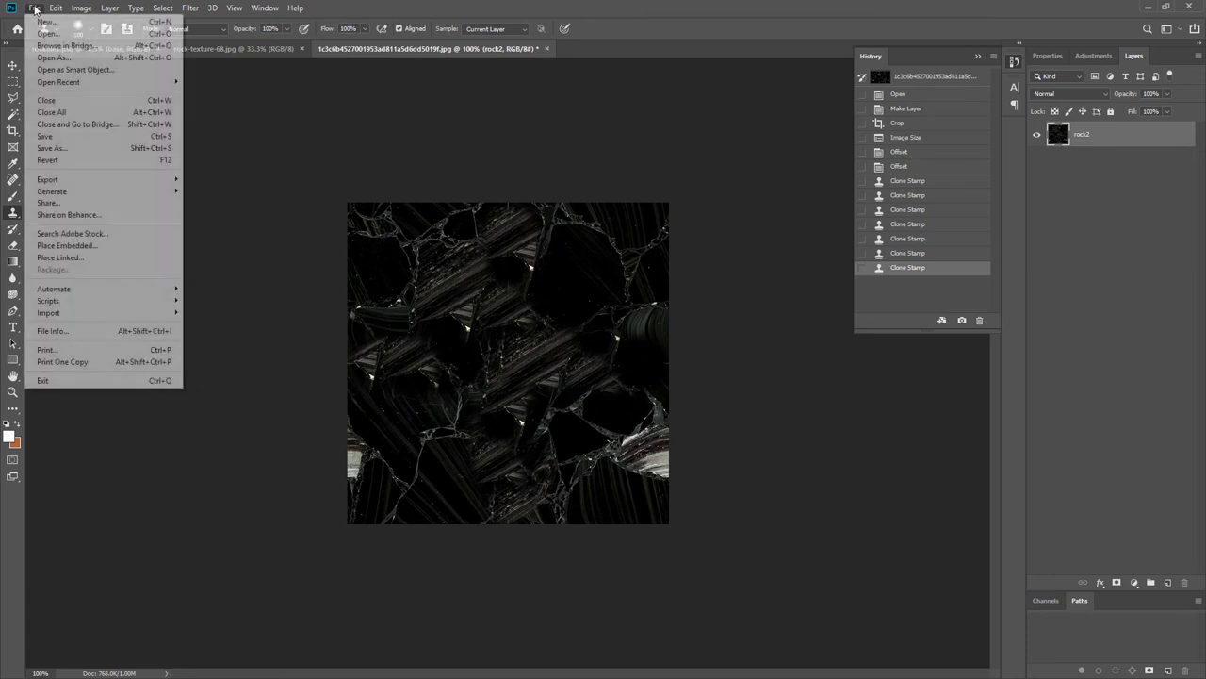
left_click(82, 8)
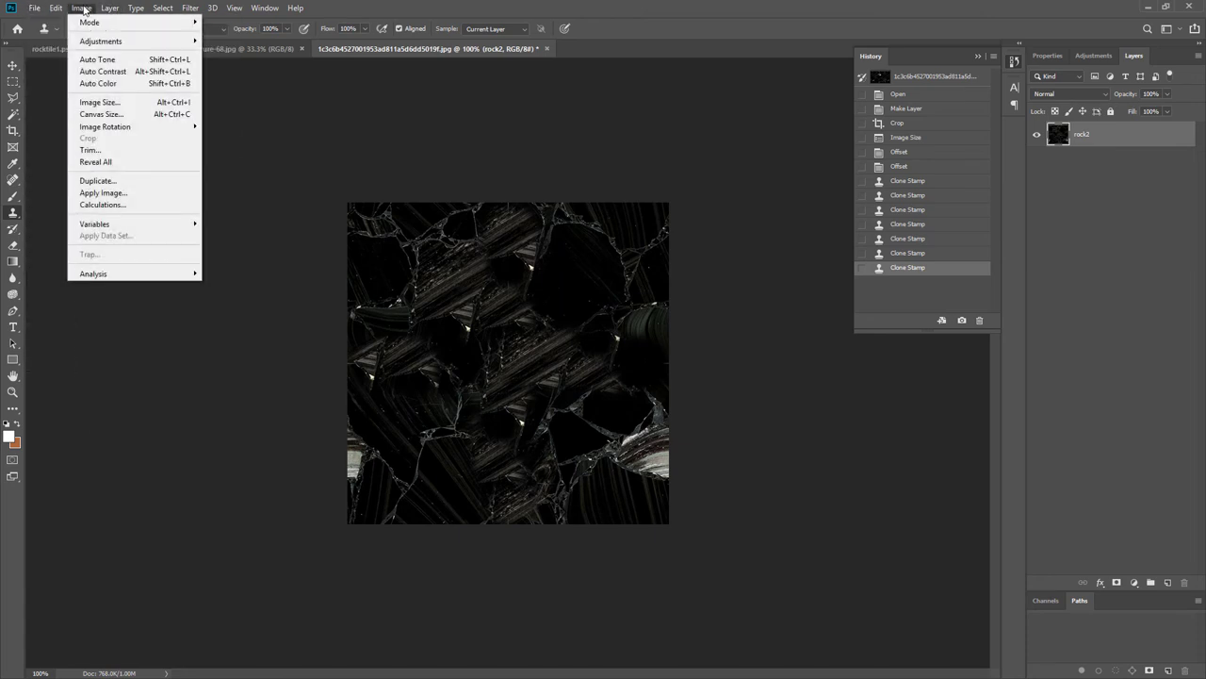
mouse_move(136, 130)
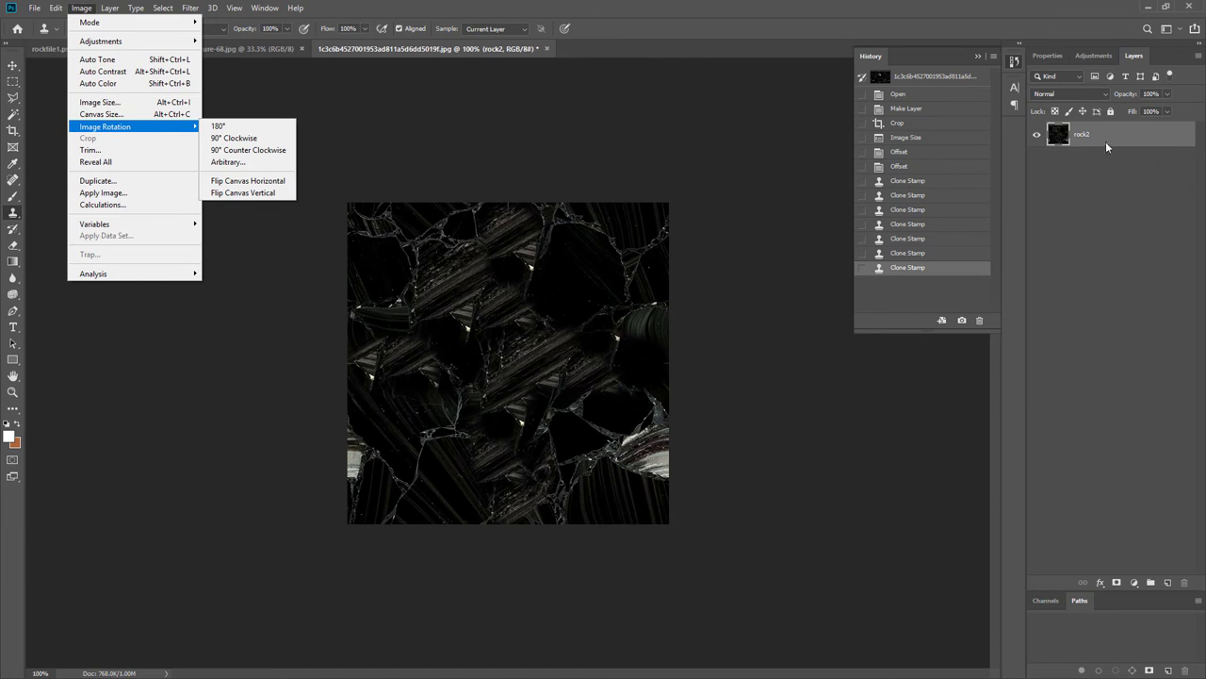
Scale the rock2 layer to about 50% in the canvas's upper-left quarter and duplicate the layer.
left_click(1106, 142)
key("ctrl+t")
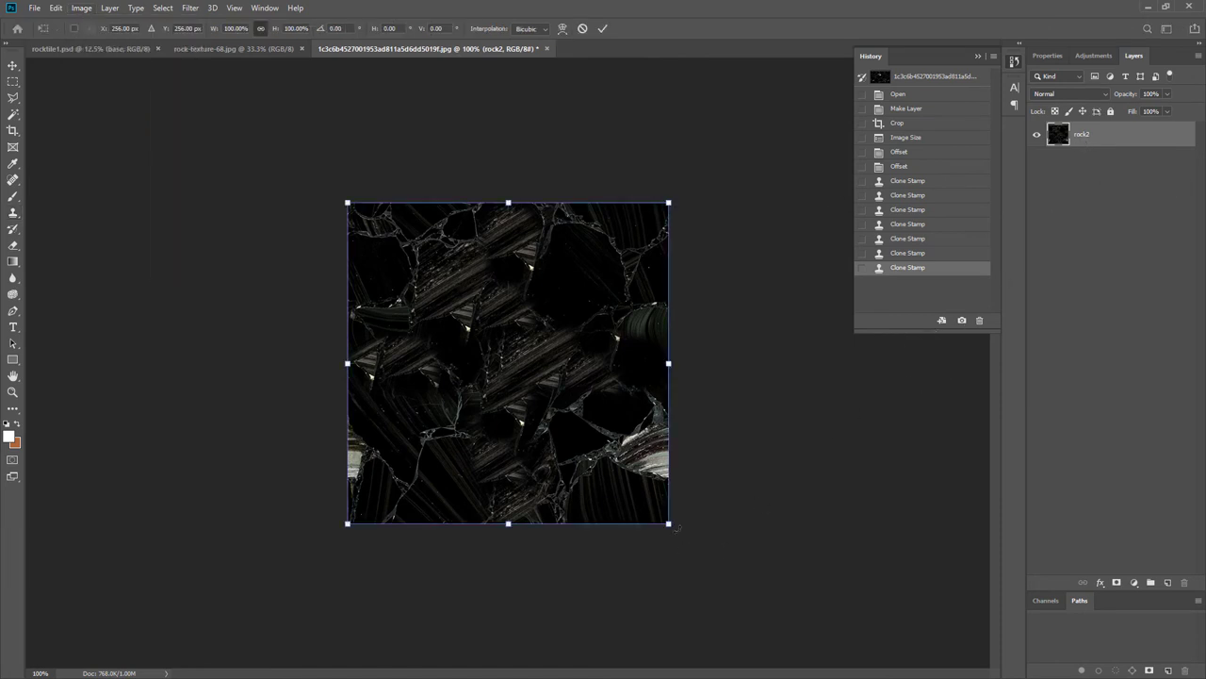
left_click_drag(668, 523, 507, 362)
key("Return")
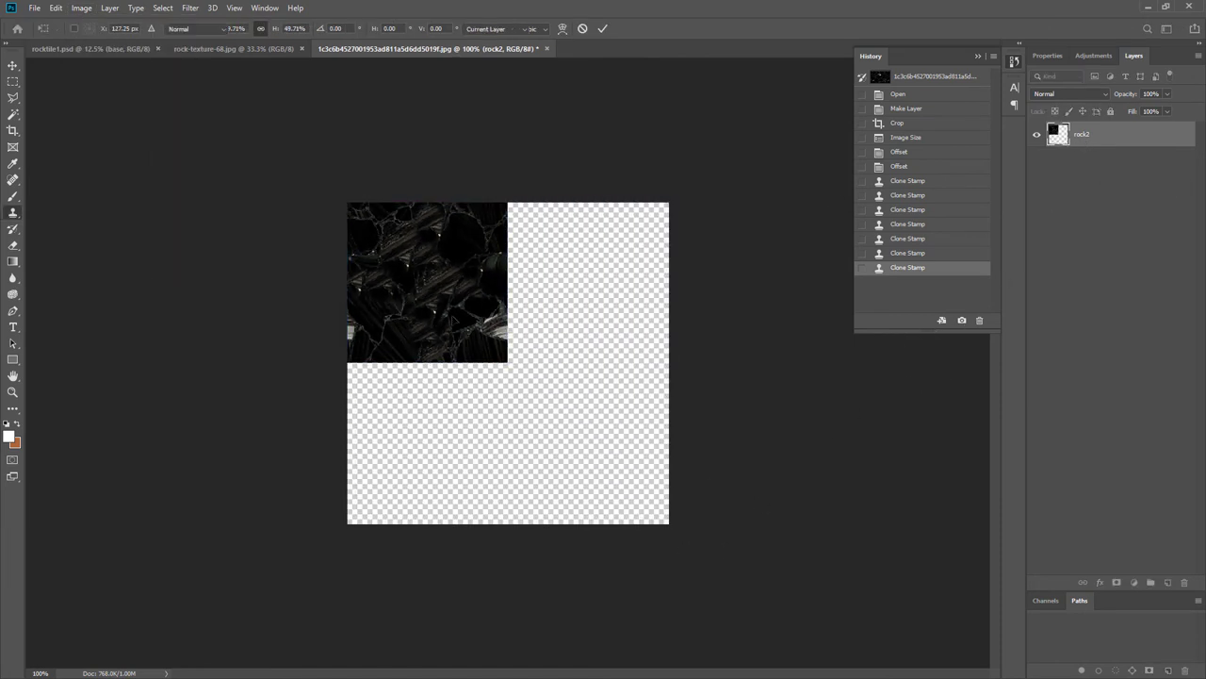
key("ctrl+j")
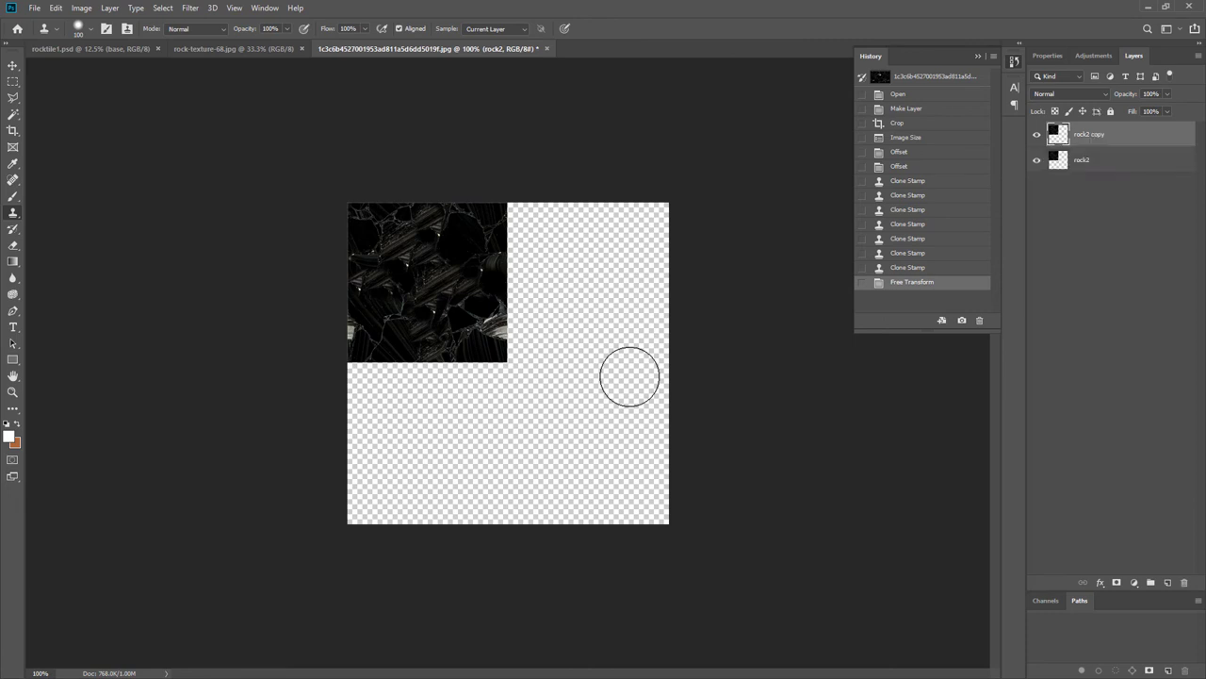
Move the duplicated stone layer into the canvas's upper-right quarter, flush against the original, to check the repeat.
left_click(13, 68)
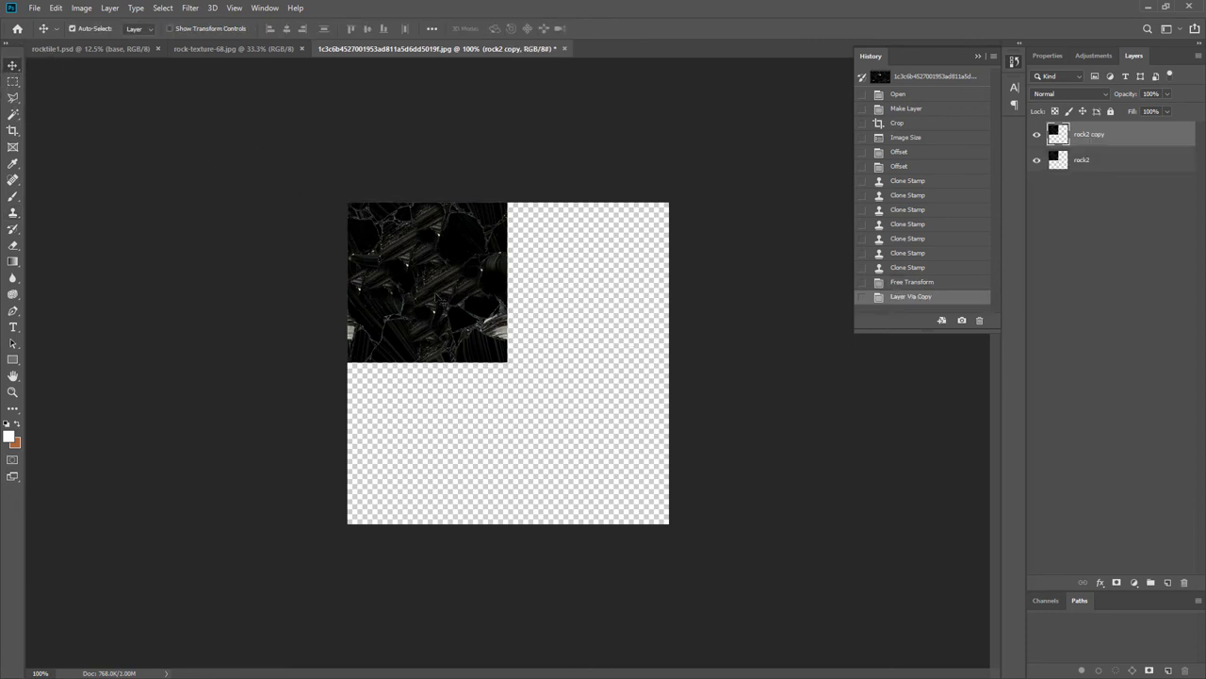
left_click_drag(462, 309, 614, 309)
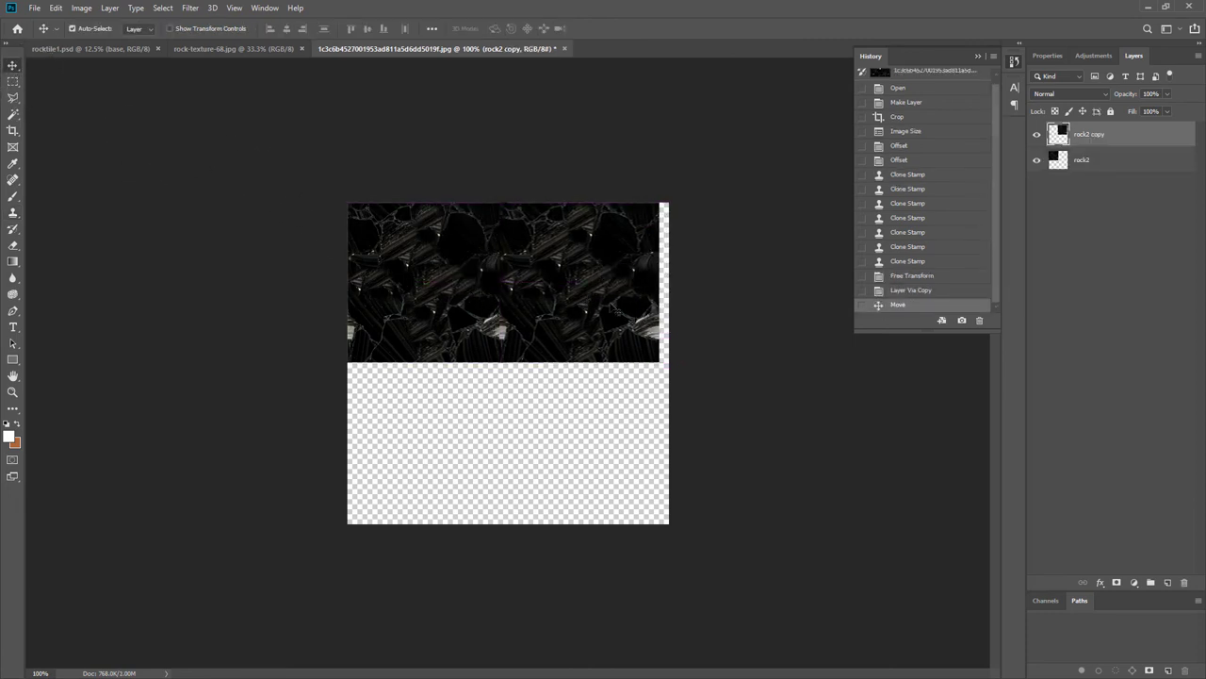
left_click_drag(487, 283, 648, 282)
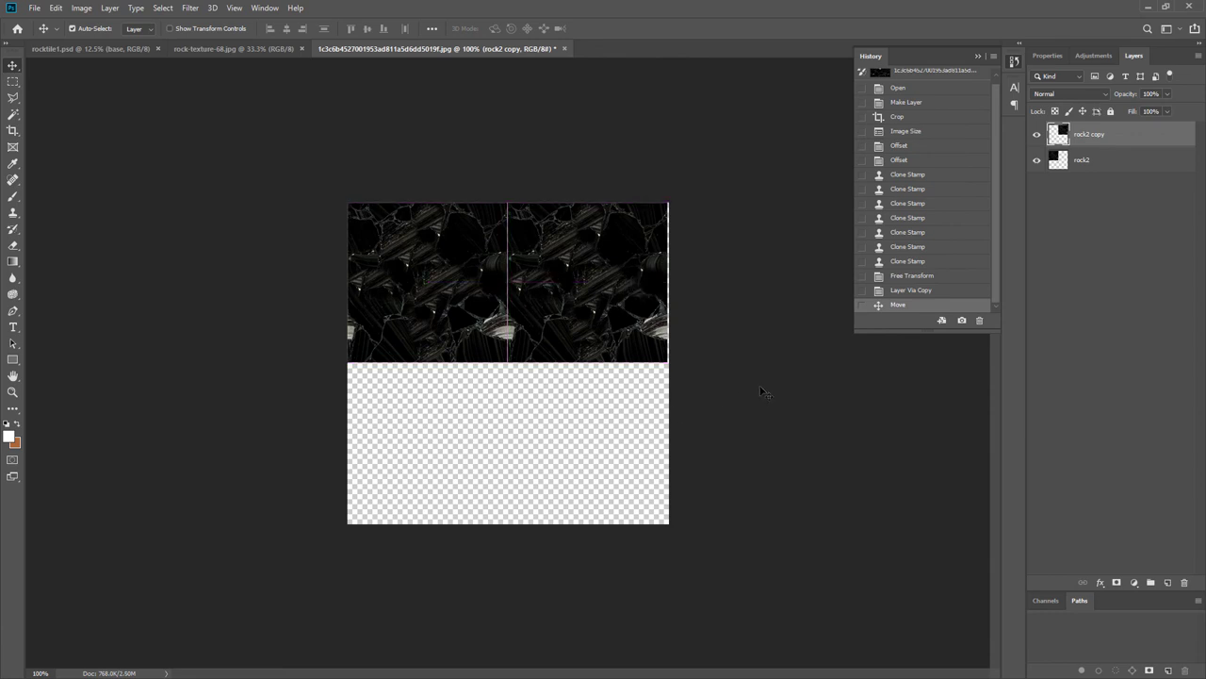
key("Left")
key("Left")
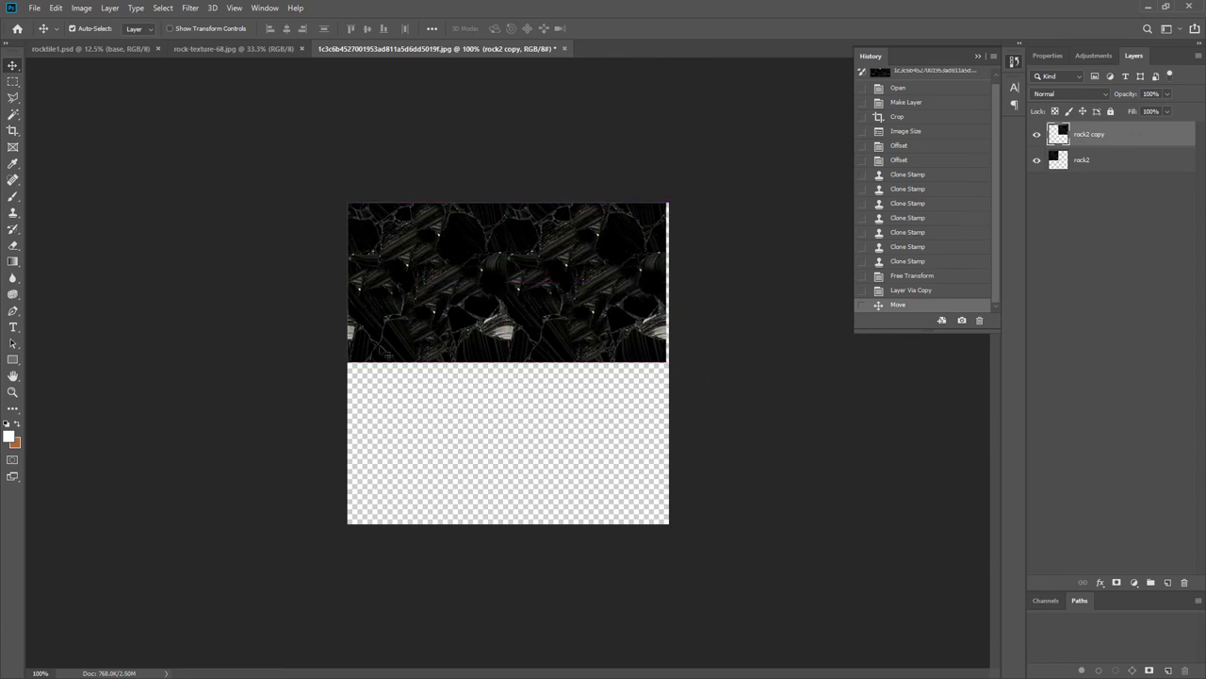
Revert the image history to the last Clone Stamp state, discarding the scaling, the layer copy and the move.
left_click(888, 293)
left_click(891, 277)
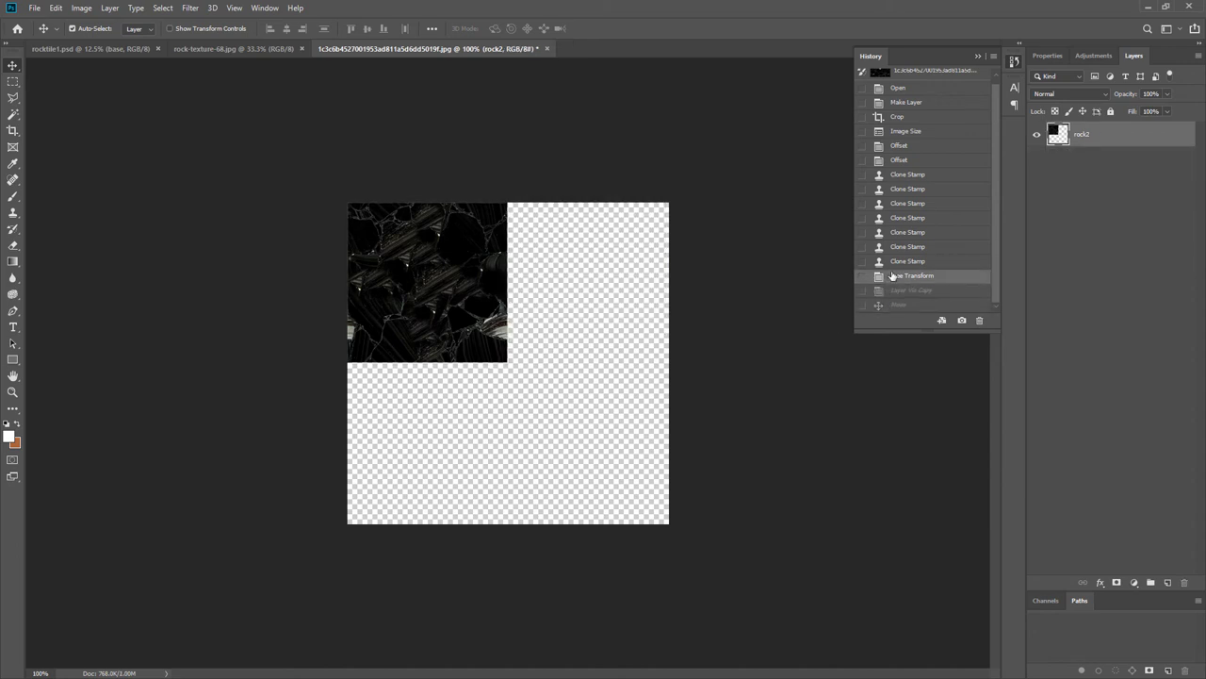
left_click(891, 262)
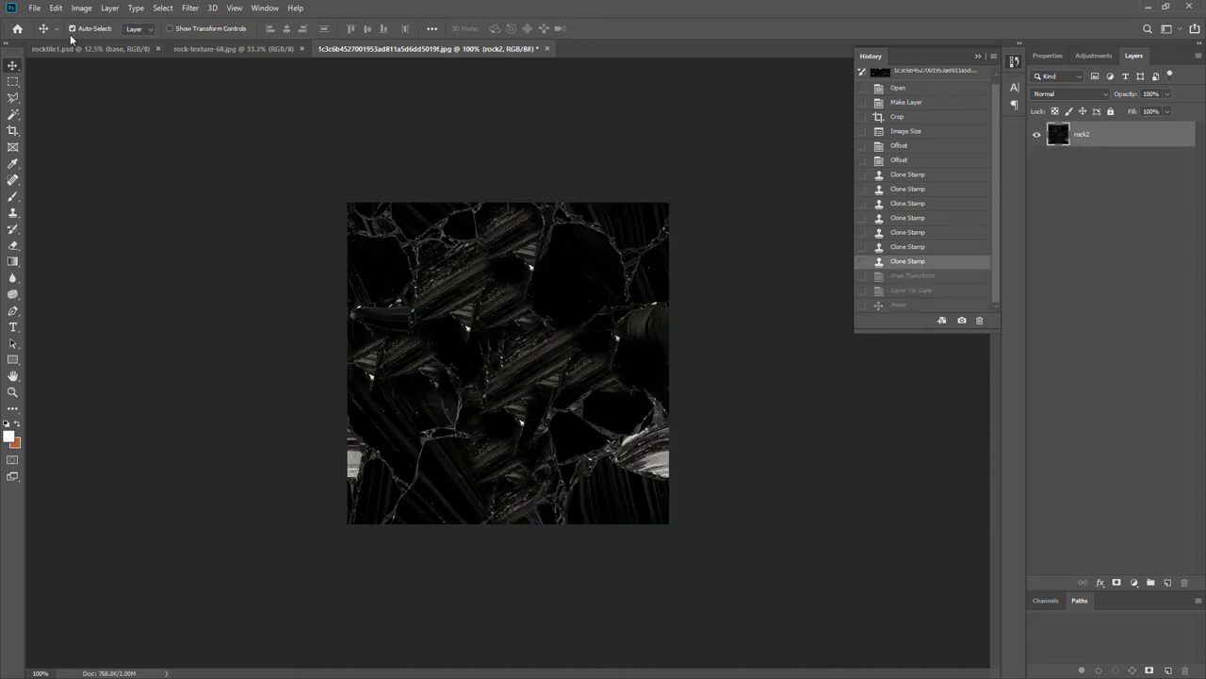
Start saving the stone tile under a new name on the Desktop in JPEG format.
left_click(35, 7)
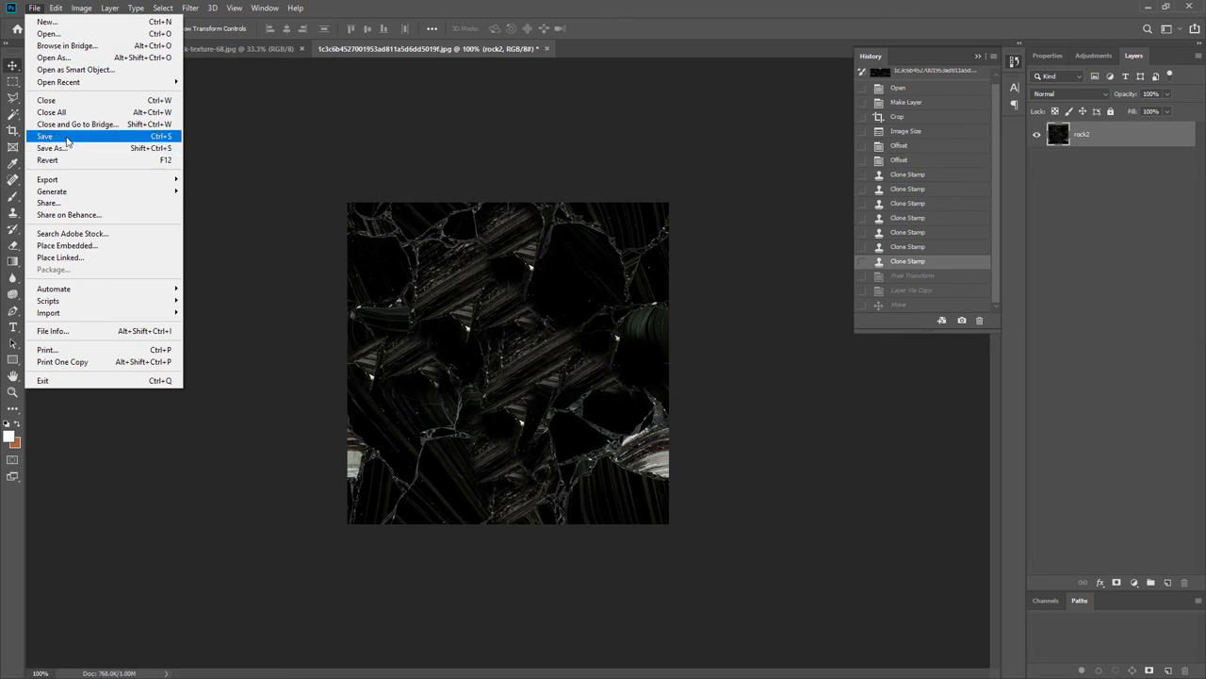
left_click(59, 148)
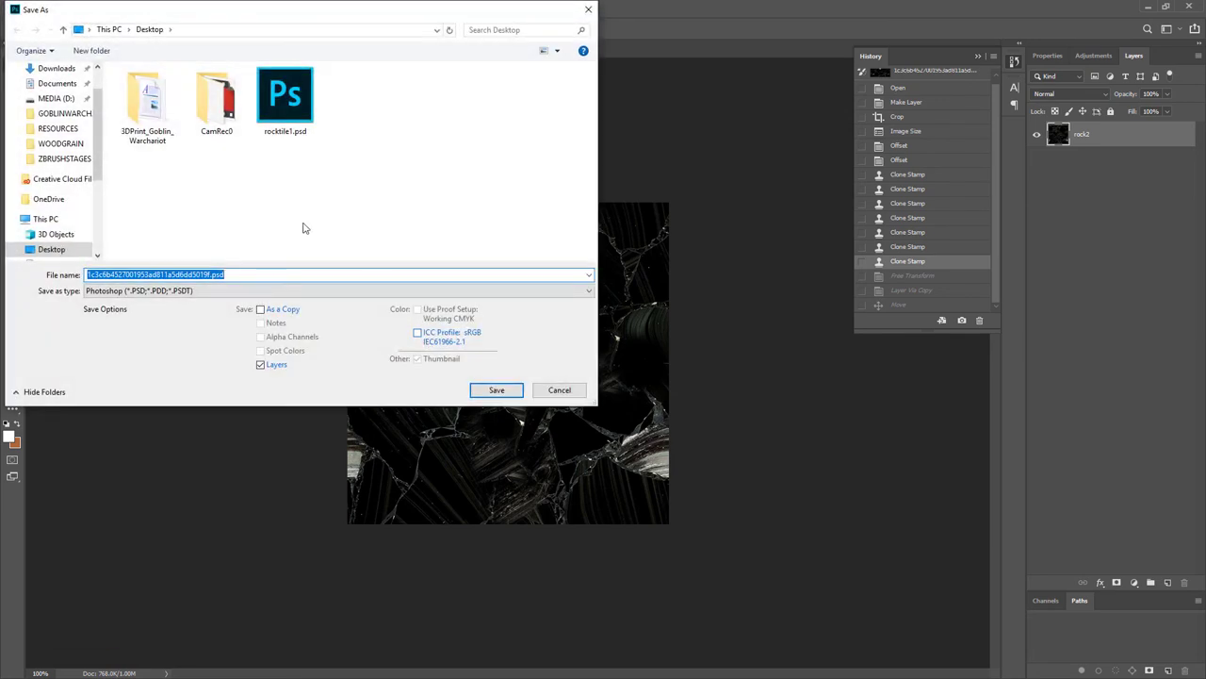
left_click(289, 292)
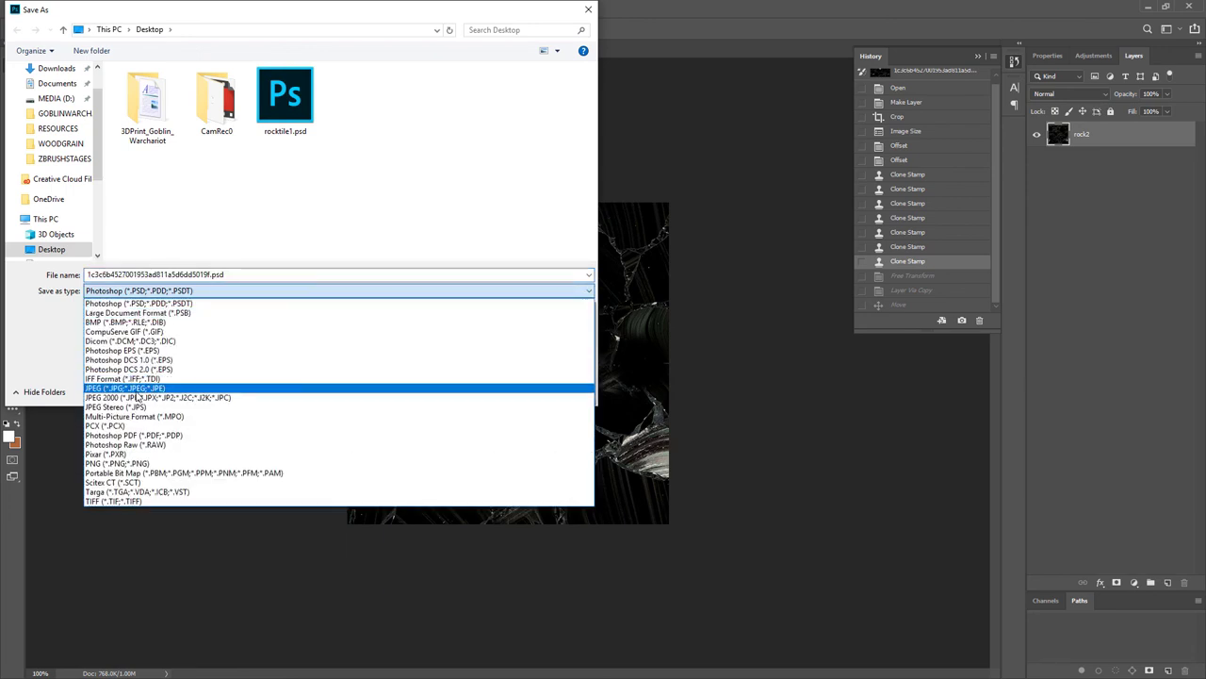
left_click(133, 389)
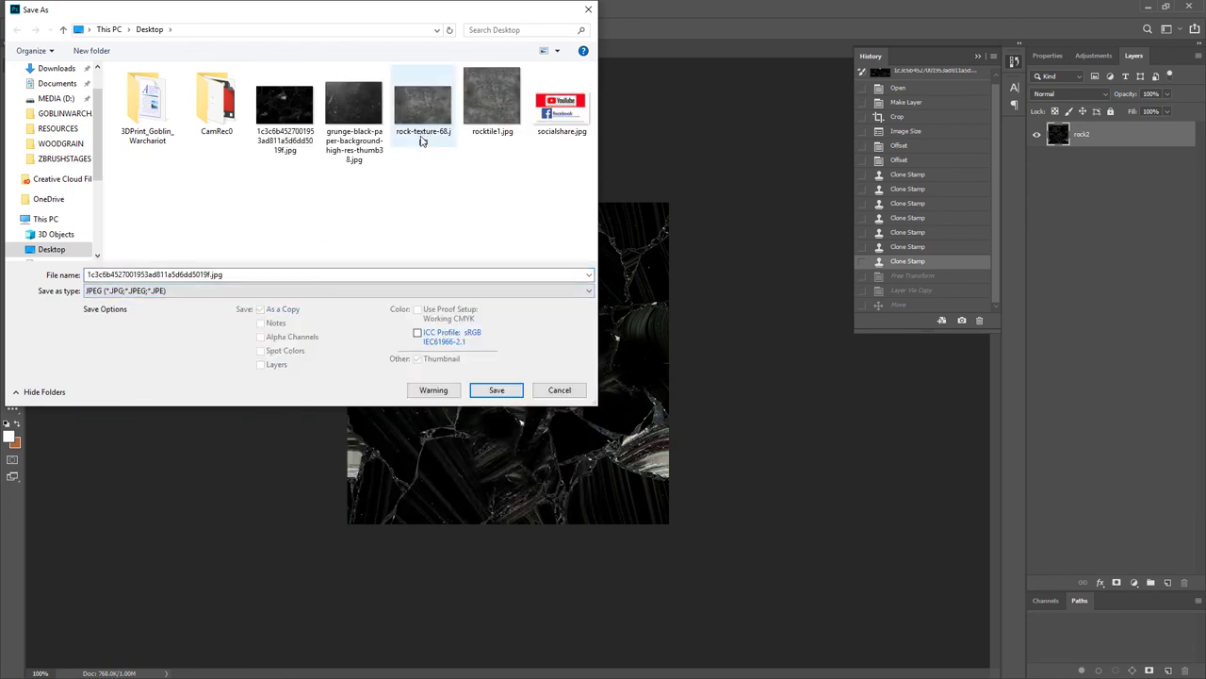
Name the file rocktile2.jpg and save it at Maximum quality 12 with the Progressive format option.
left_click(492, 101)
left_click(112, 274)
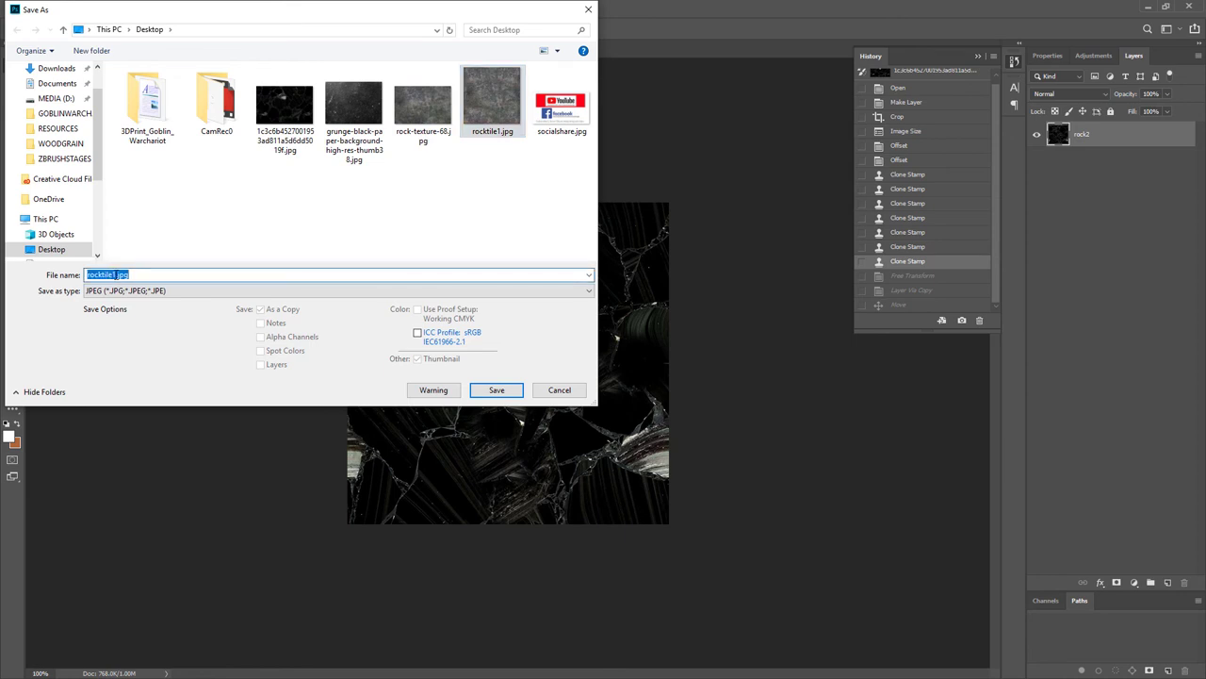
left_click(114, 274)
key("BackSpace")
type("2")
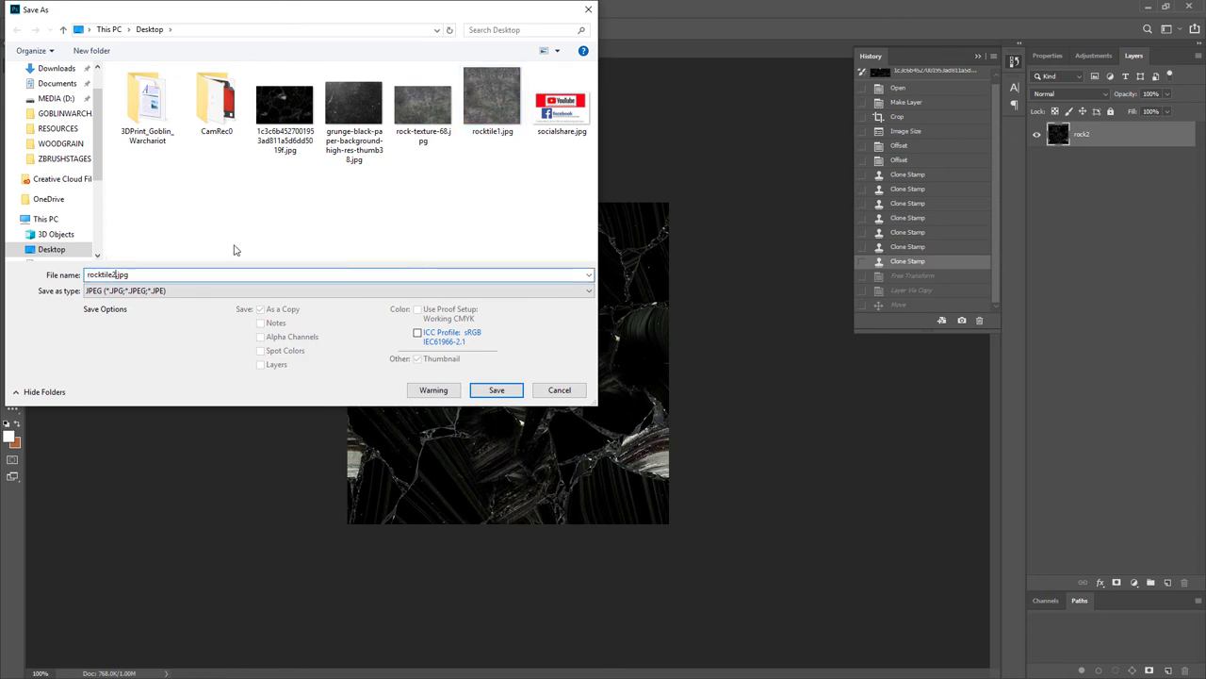
left_click(497, 390)
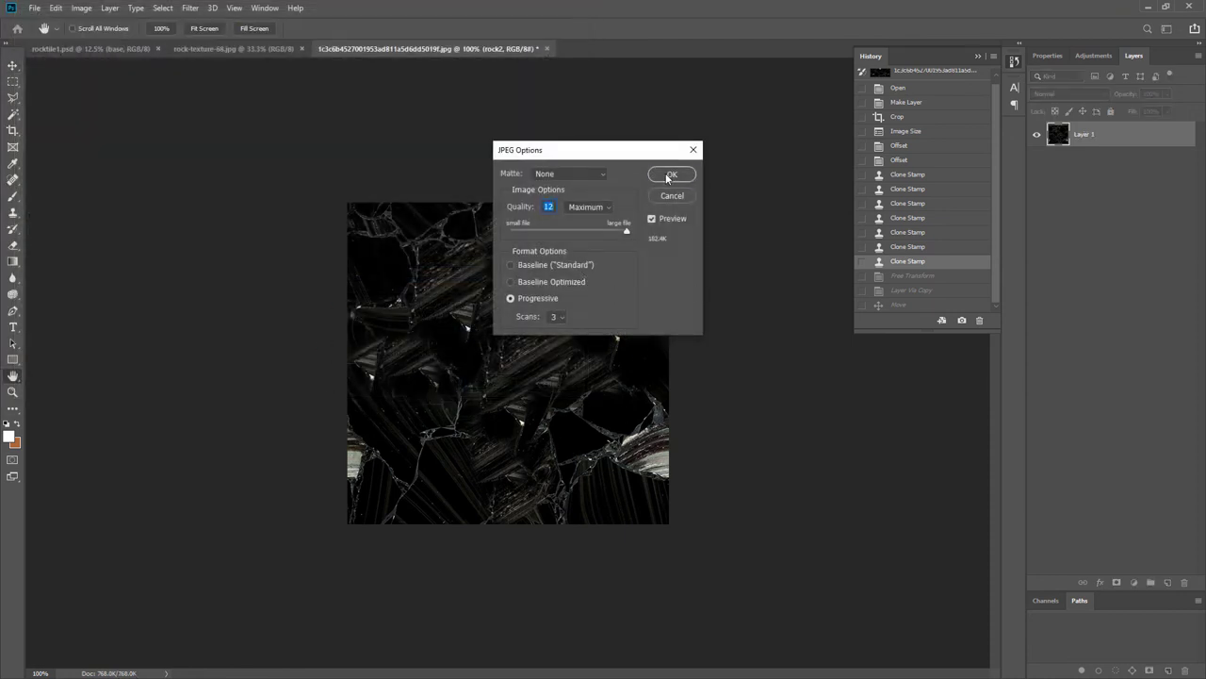
left_click(669, 175)
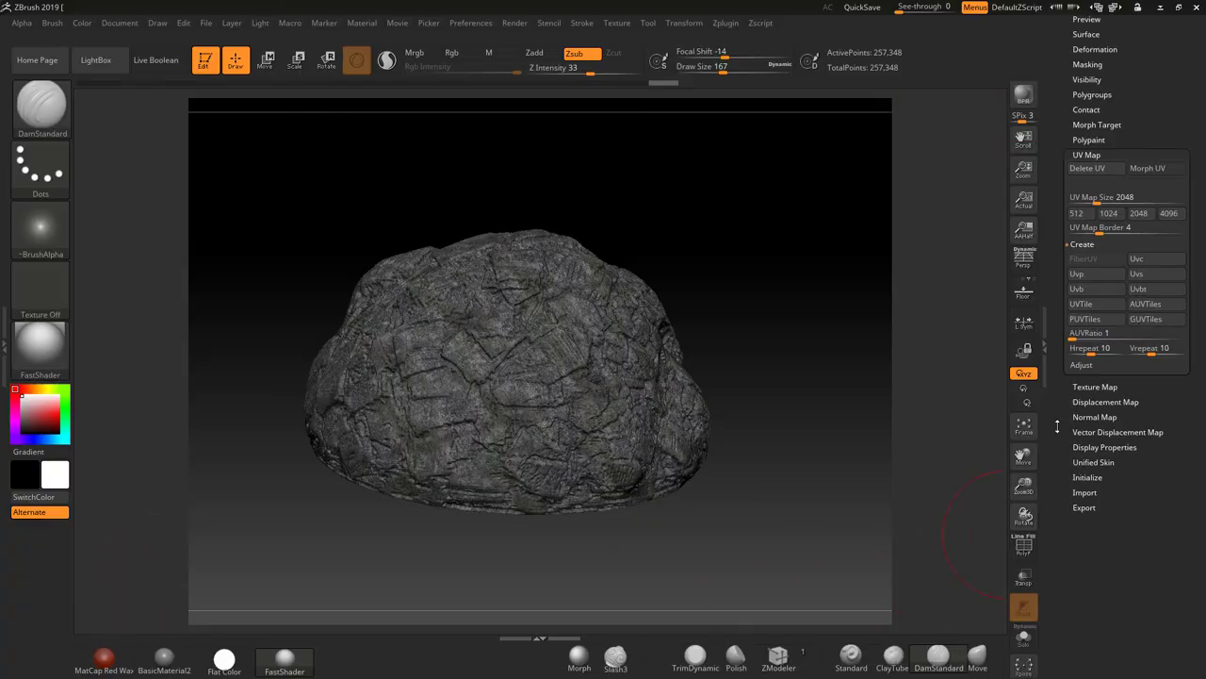
Switch to ZBrush and import rocktile2.jpg as the dome's texture map in place of rocktile1.
left_click(1093, 387)
left_click(1097, 203)
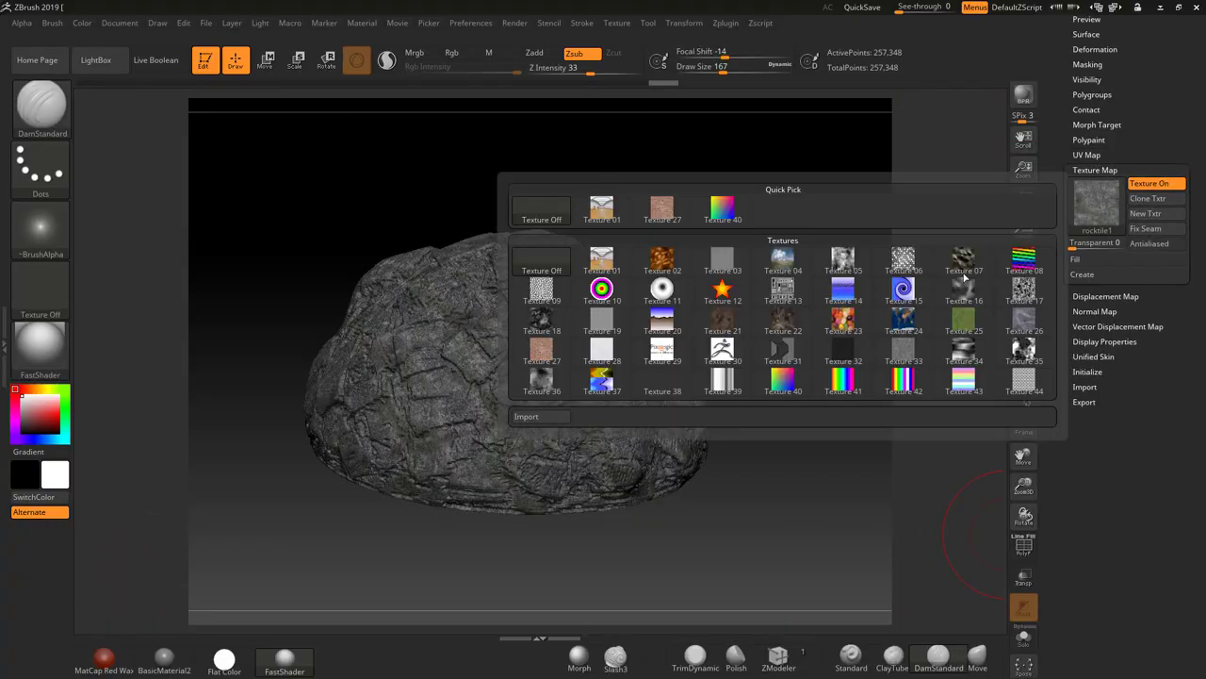
left_click(542, 418)
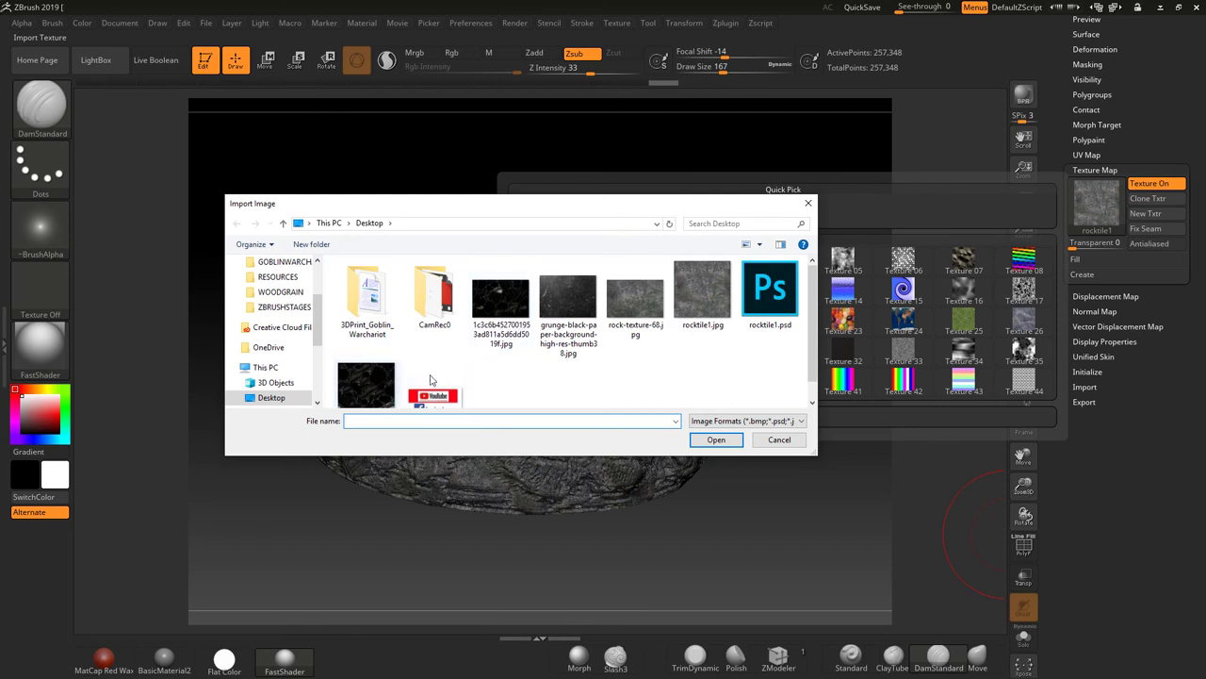
scroll(514, 373, "down", 1)
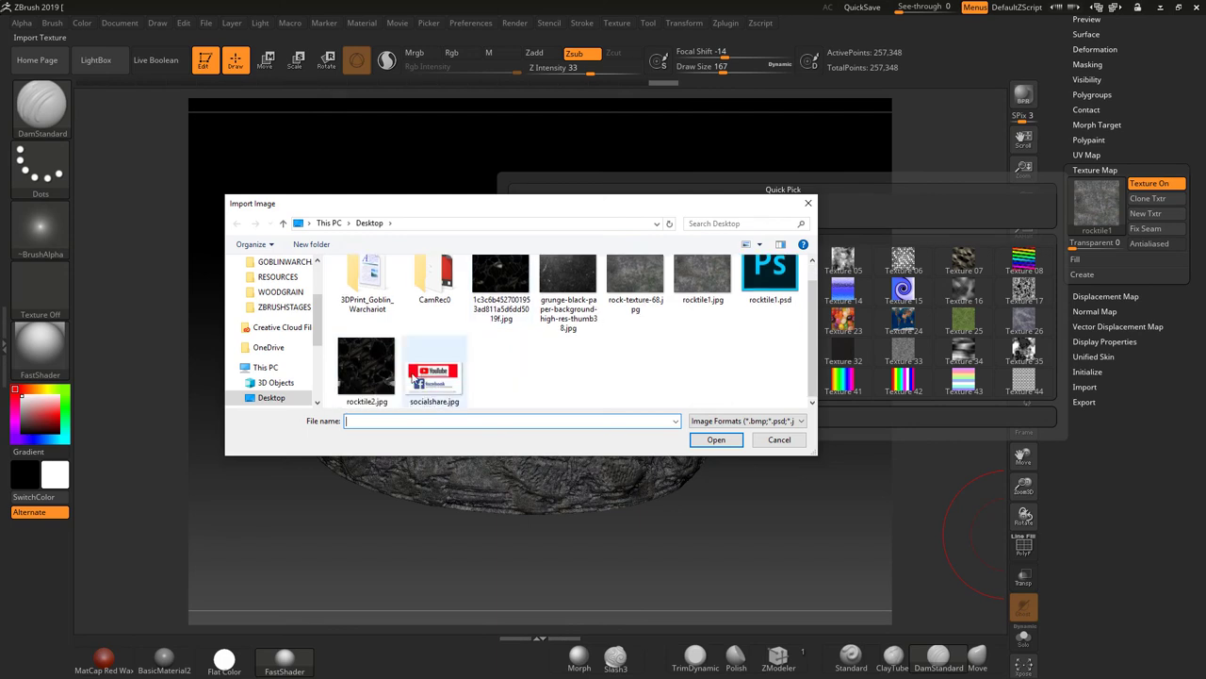
left_click(366, 369)
left_click(708, 440)
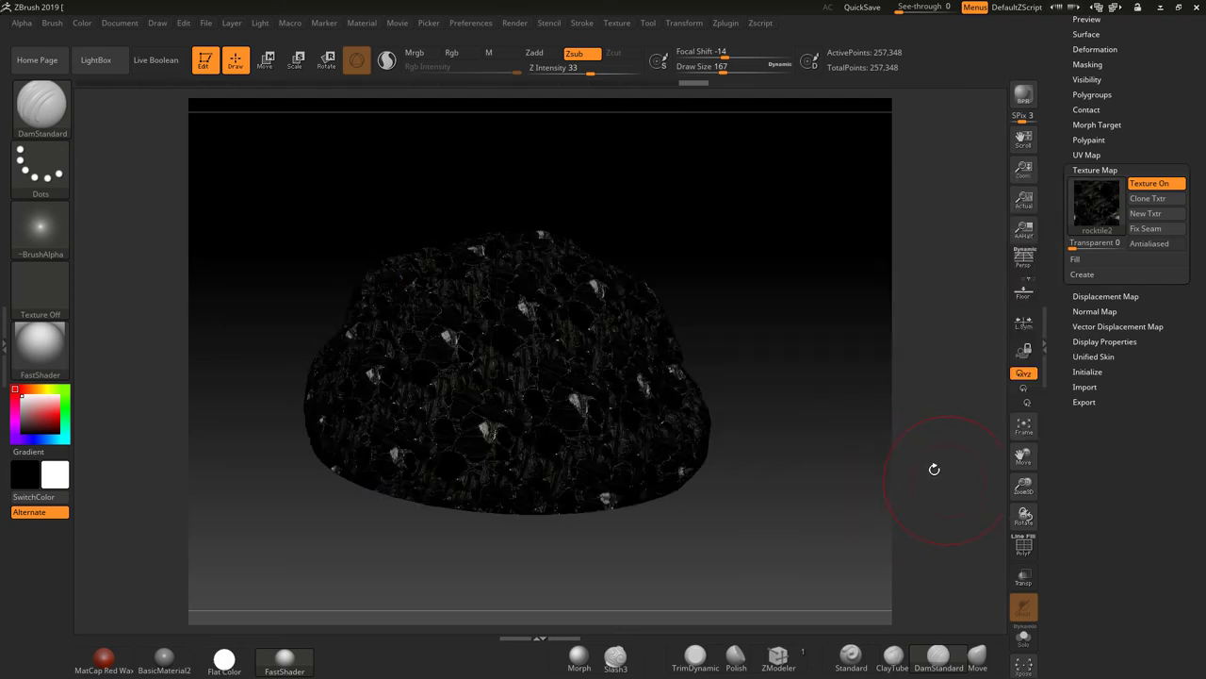
Set the vertical and horizontal UV repeat counts of the dome's texture to 30.
left_click_drag(847, 405, 816, 386)
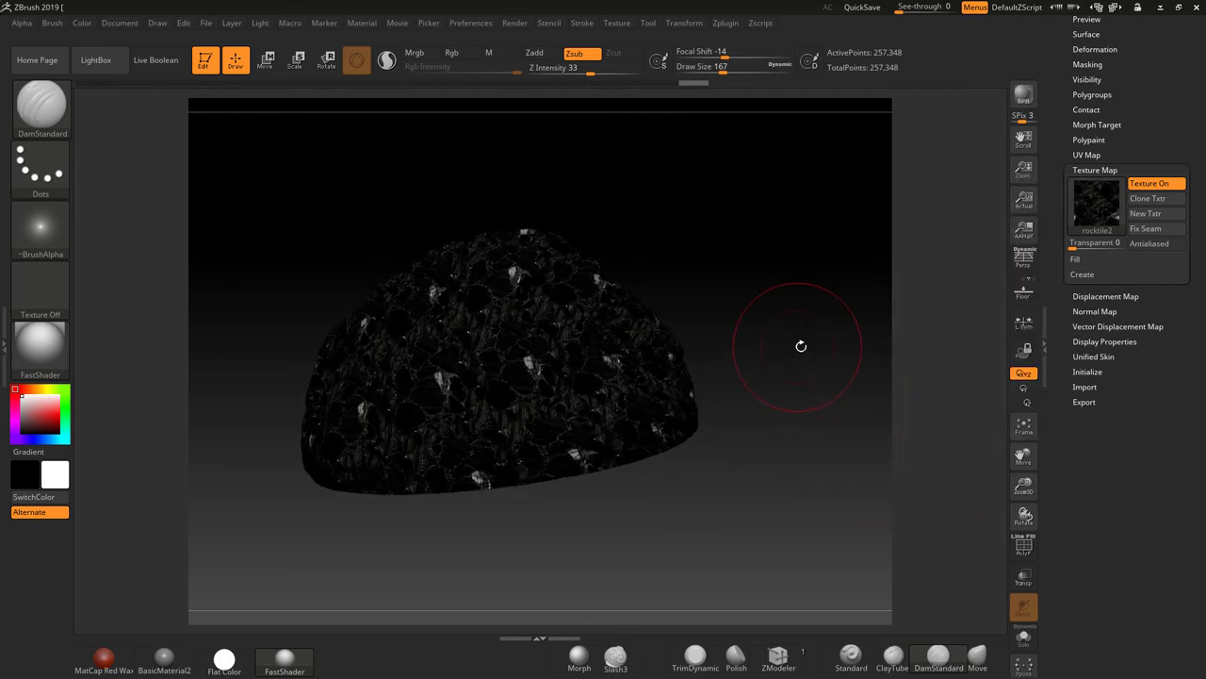
left_click_drag(800, 345, 813, 396)
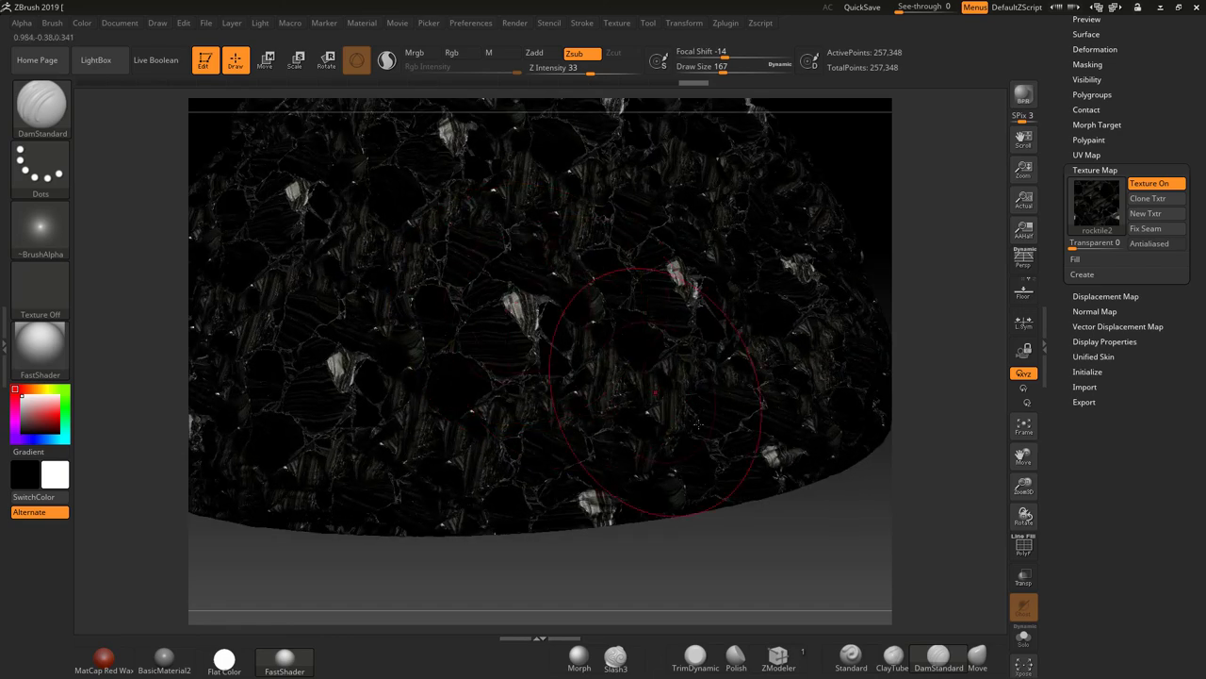
left_click_drag(779, 514, 774, 546)
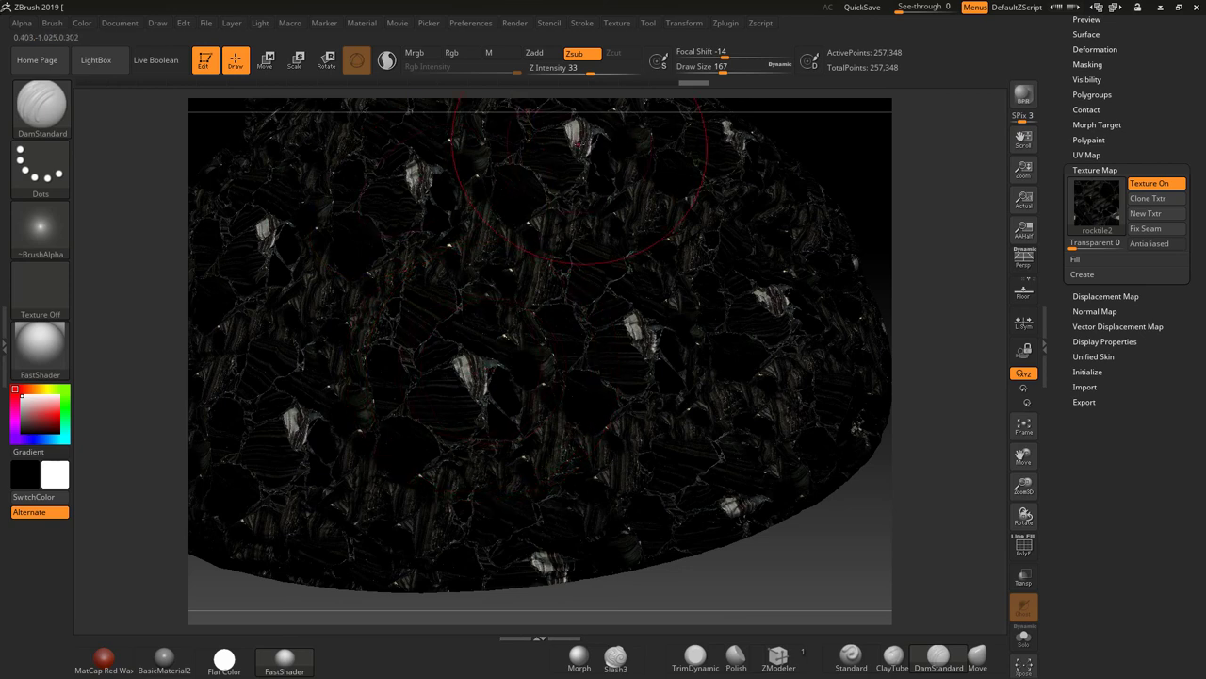
left_click(1086, 155)
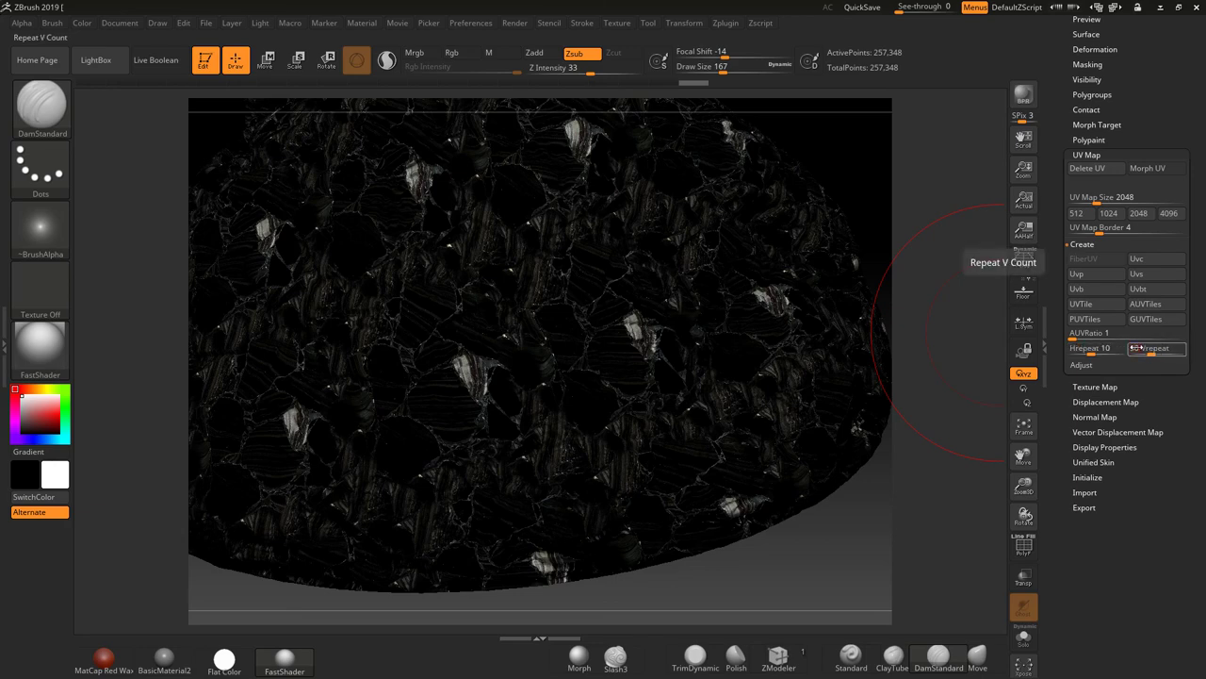
type("30")
key("Return")
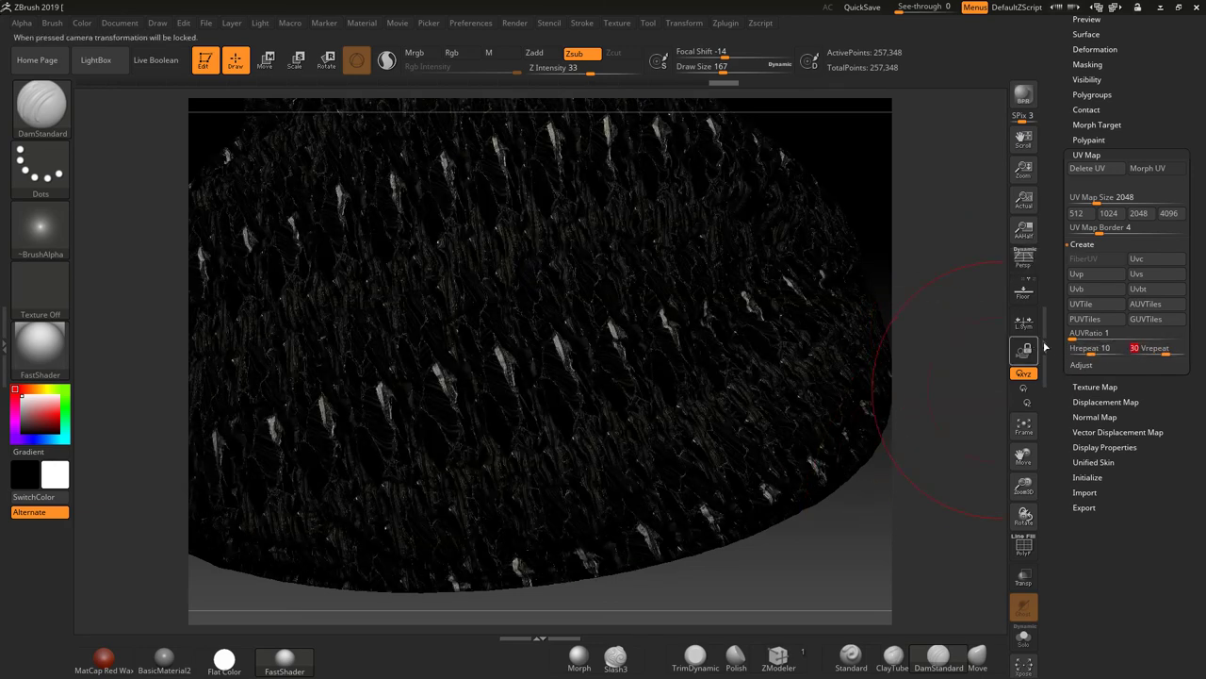
left_click(1096, 351)
type("30")
key("Return")
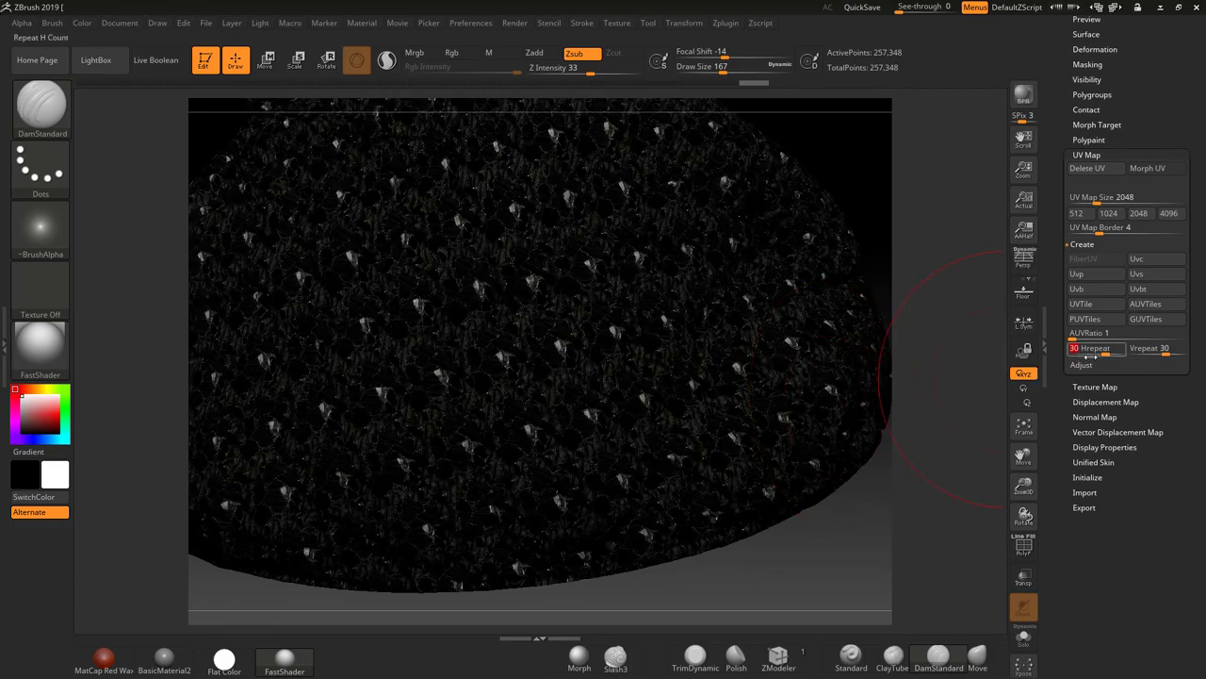
Reduce the horizontal and vertical UV repeat counts of the dome's texture to 5.
left_click_drag(1103, 351, 1076, 351)
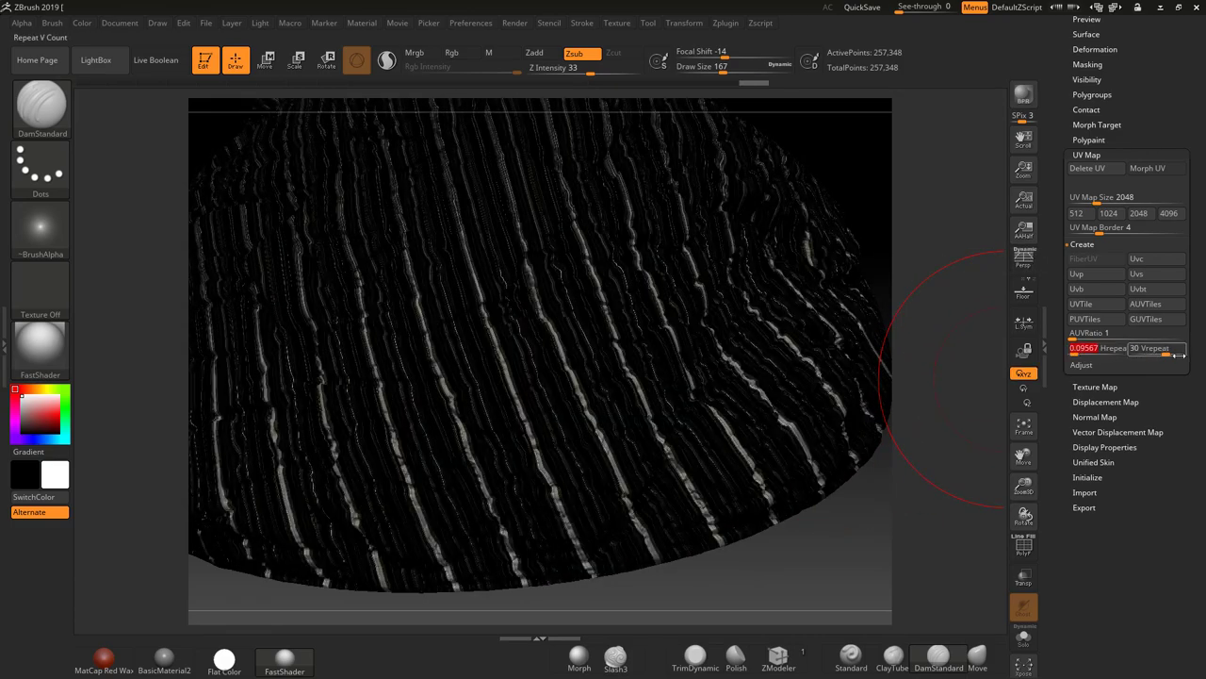
mouse_move(1153, 351)
left_mouse_down()
mouse_move(1119, 349)
mouse_move(1141, 348)
left_mouse_up()
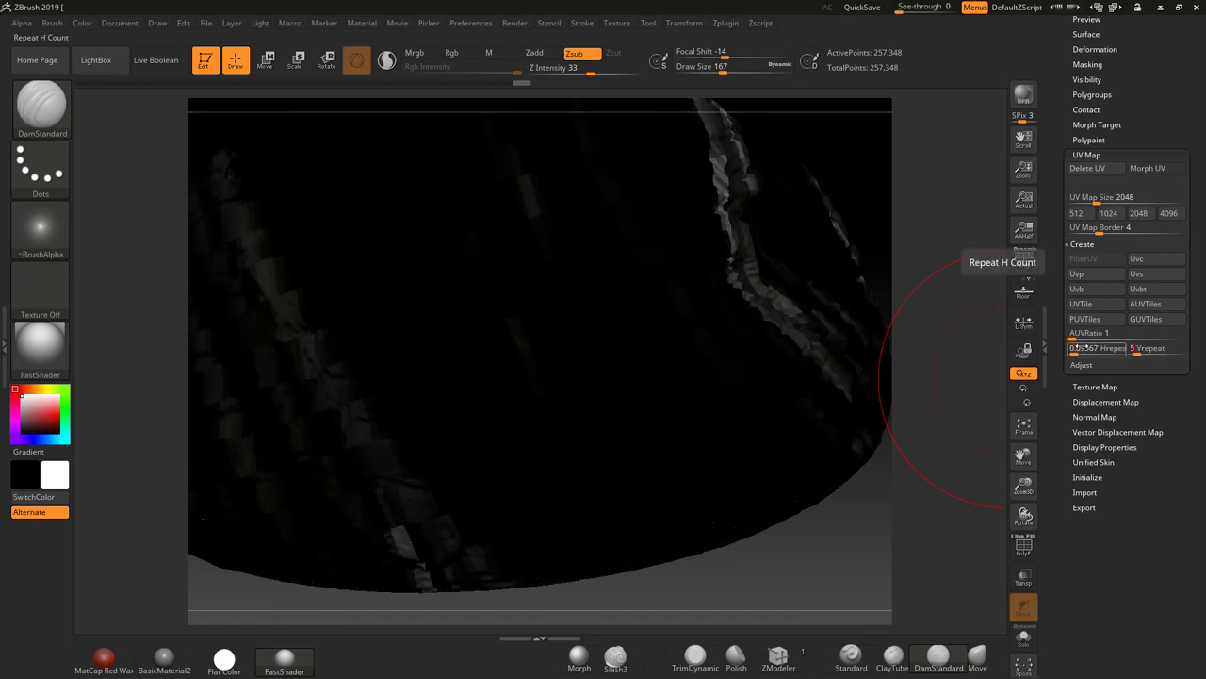
left_click(1083, 347)
type("5")
key("Return")
left_click(1143, 348)
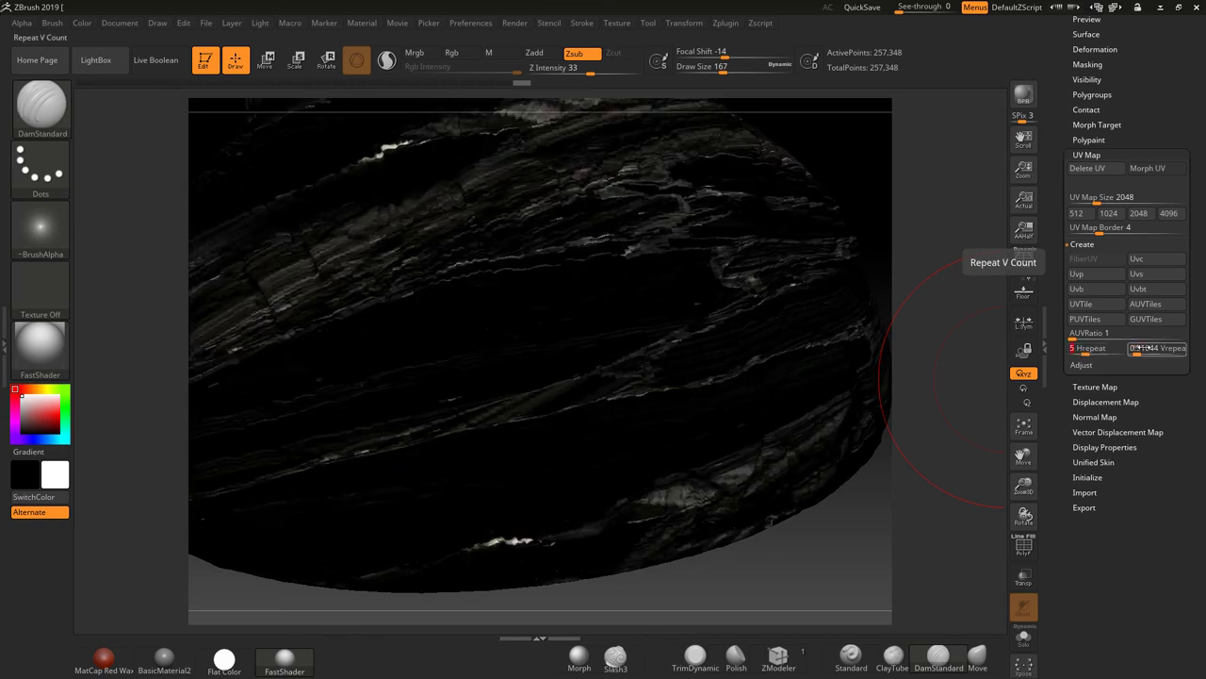
key("Return")
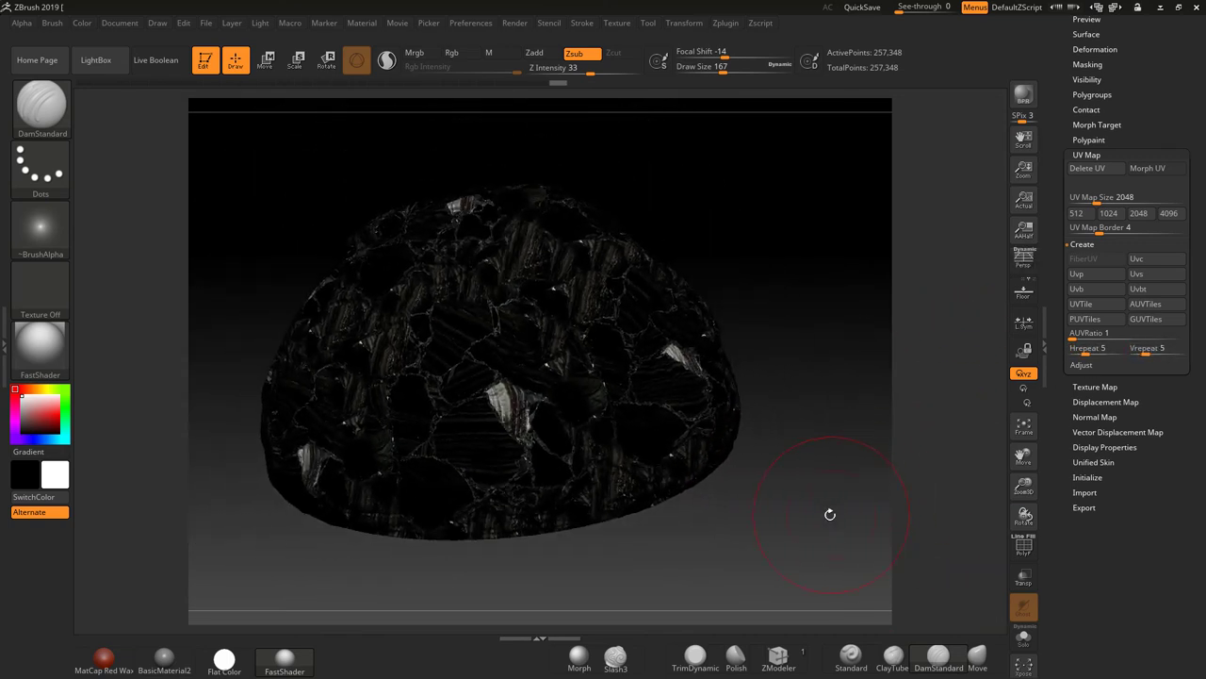
mouse_move(829, 512)
left_mouse_down()
mouse_move(686, 417)
mouse_move(686, 490)
mouse_move(737, 511)
left_mouse_up()
mouse_move(720, 513)
left_mouse_down()
mouse_move(859, 316)
mouse_move(887, 224)
left_mouse_up()
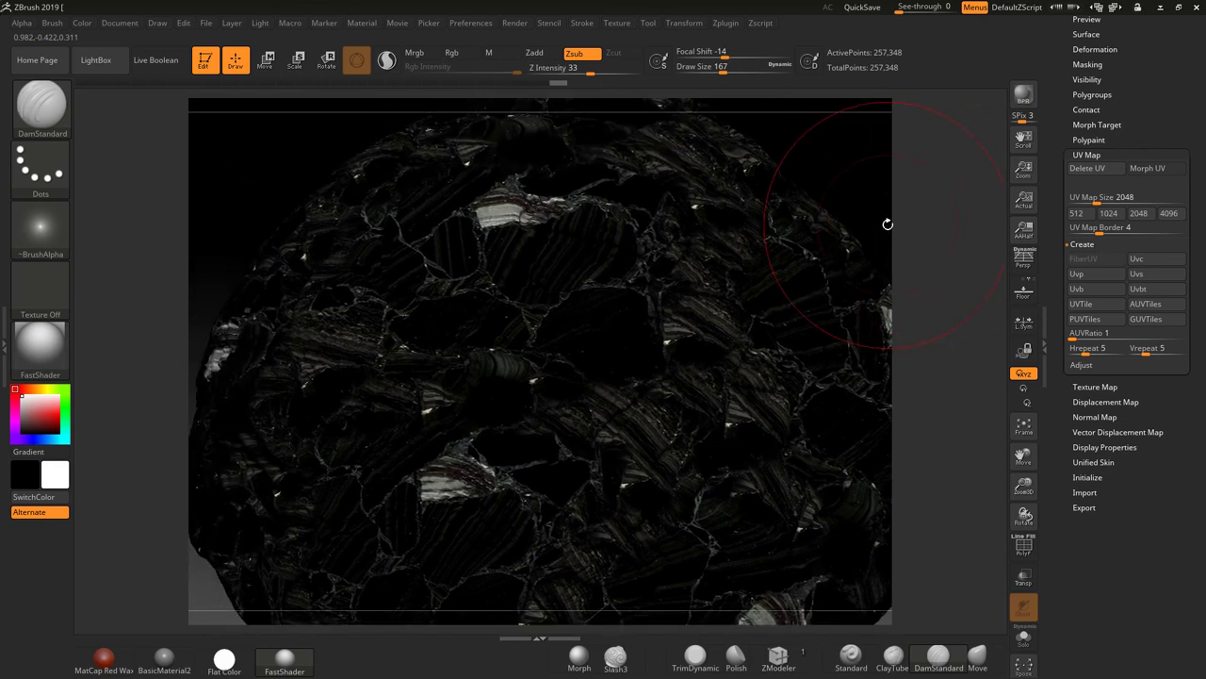